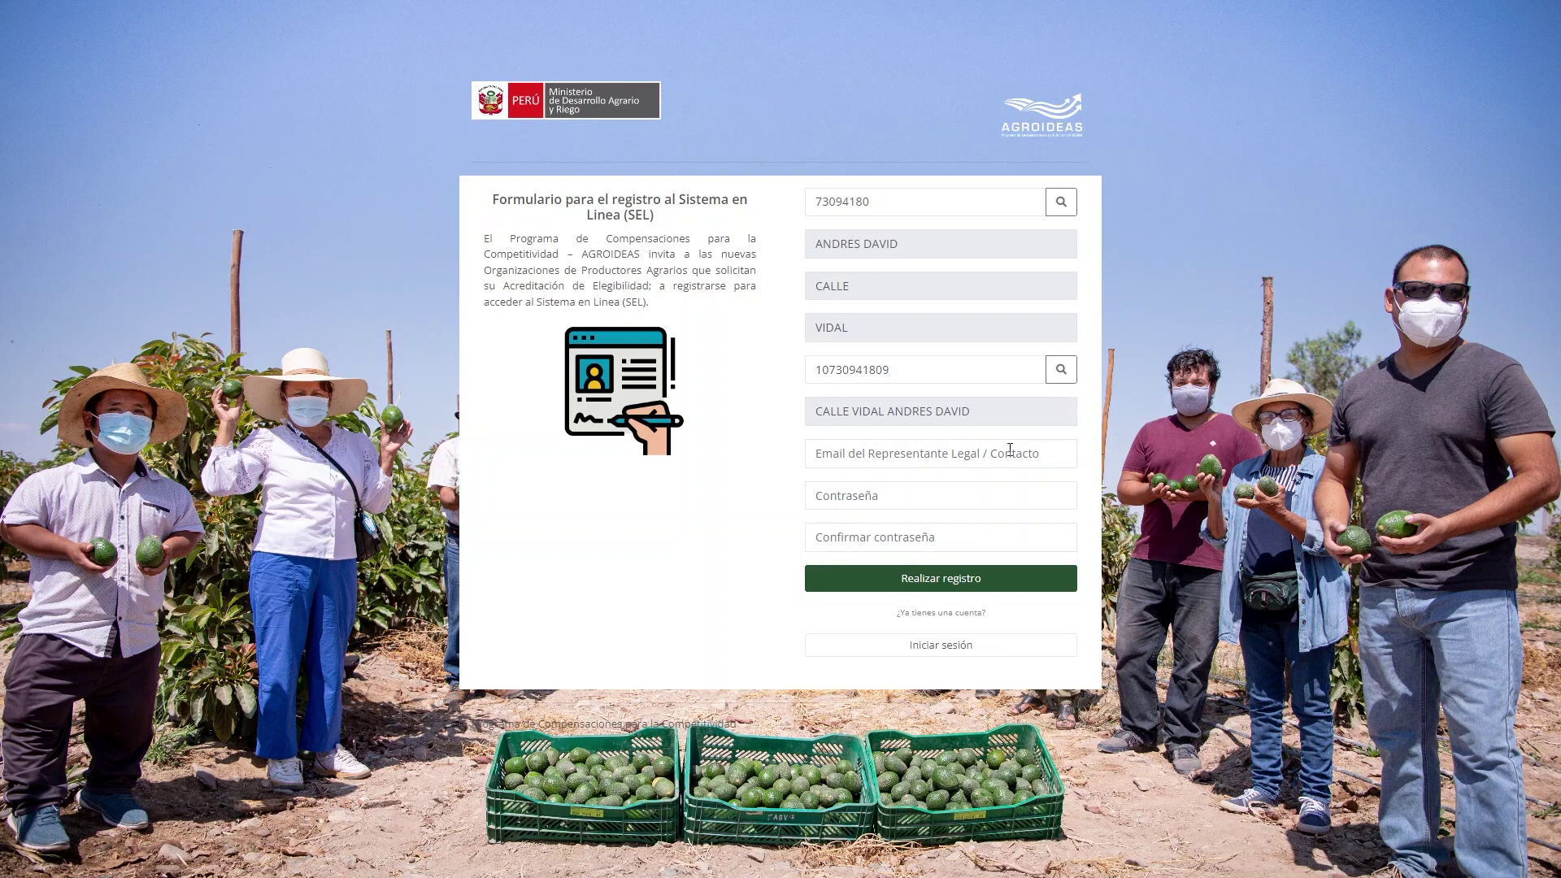
Enter the representative's e-mail and a confirmed account password, then submit the registration.
{"action": "left_click", "coordinate": [1010, 449]}
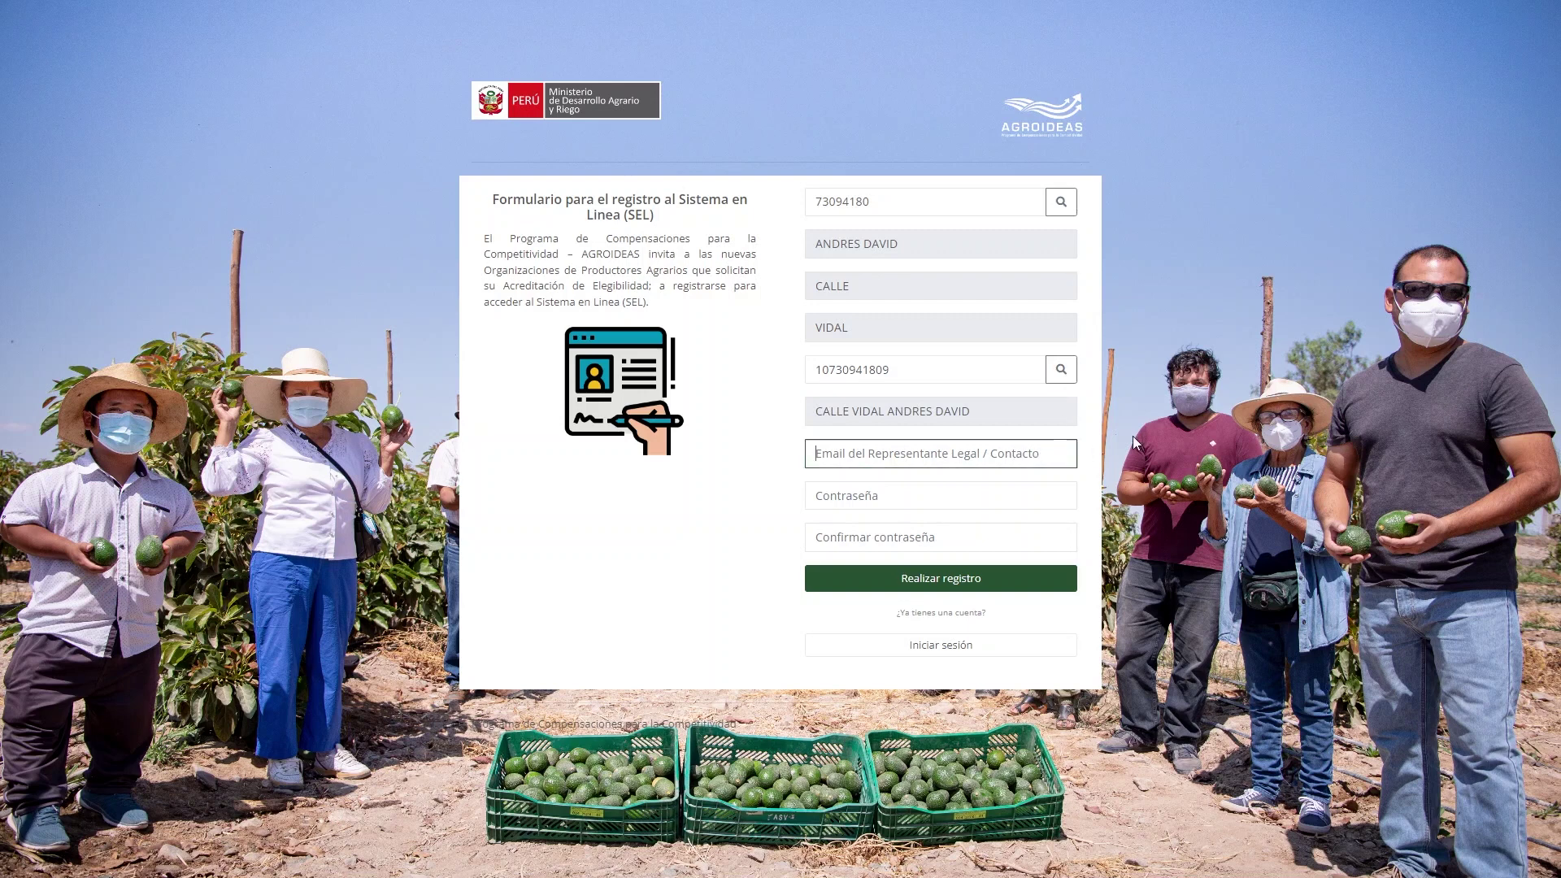
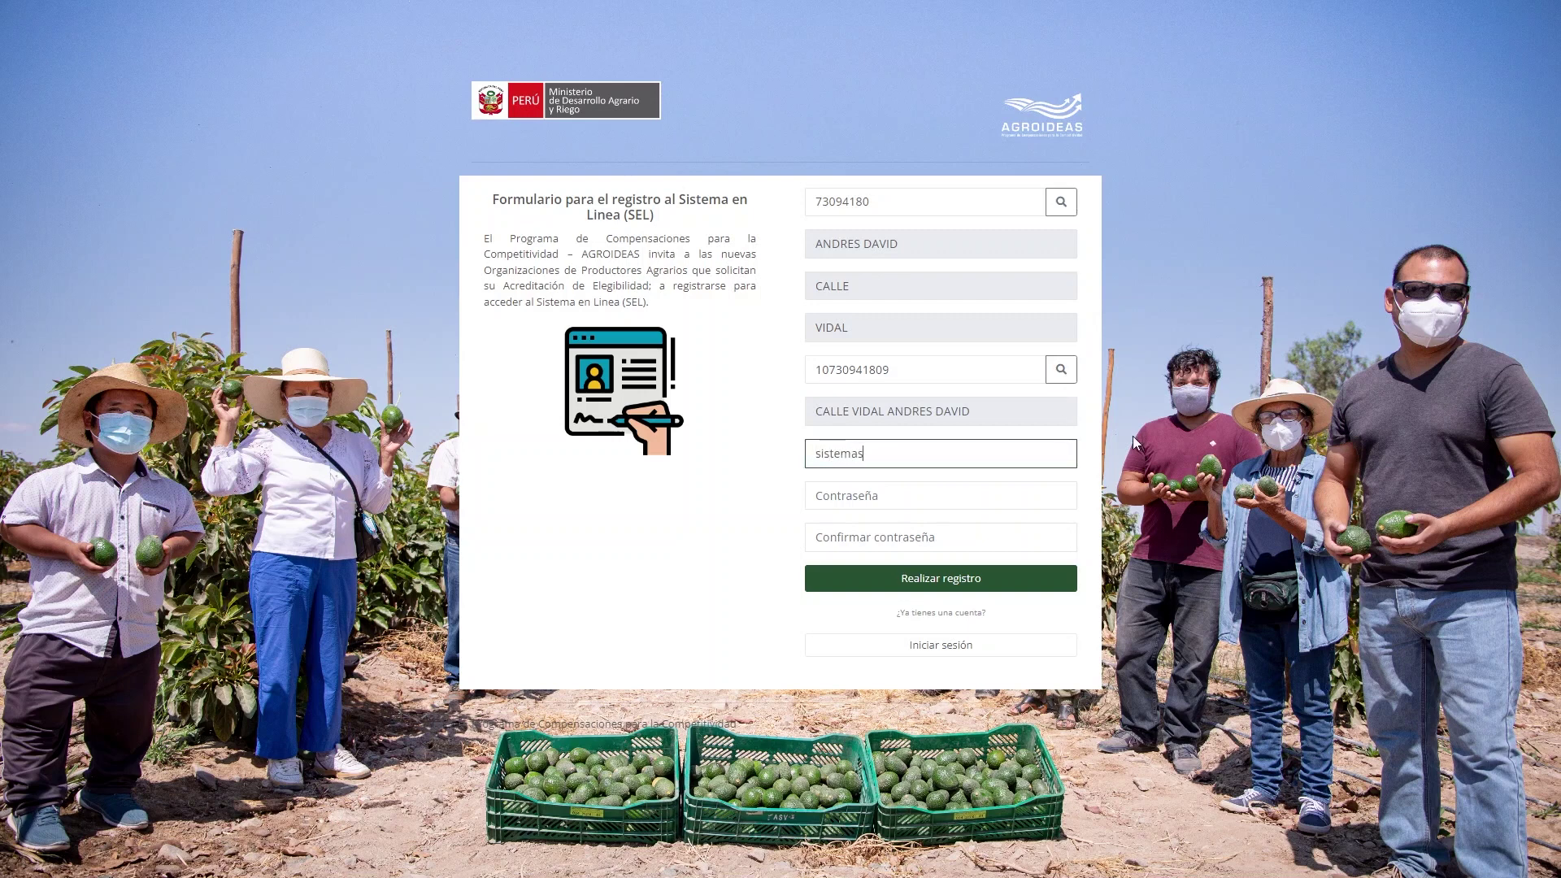
{"action": "key", "text": "Tab"}
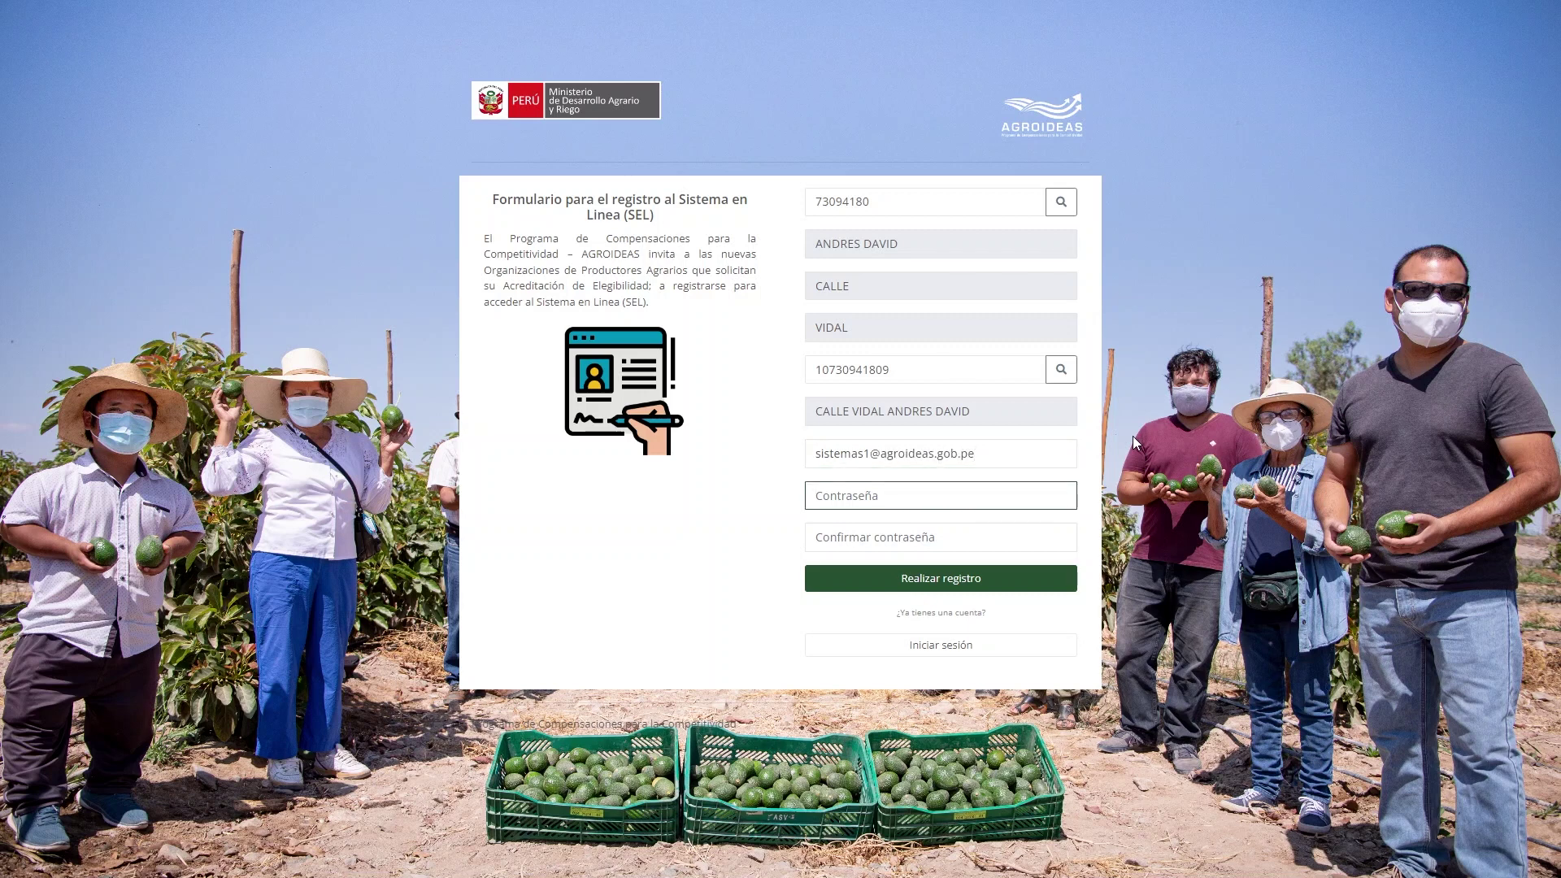
{"action": "type", "text": "•••"}
{"action": "key", "text": "Tab"}
{"action": "type", "text": "••••••"}
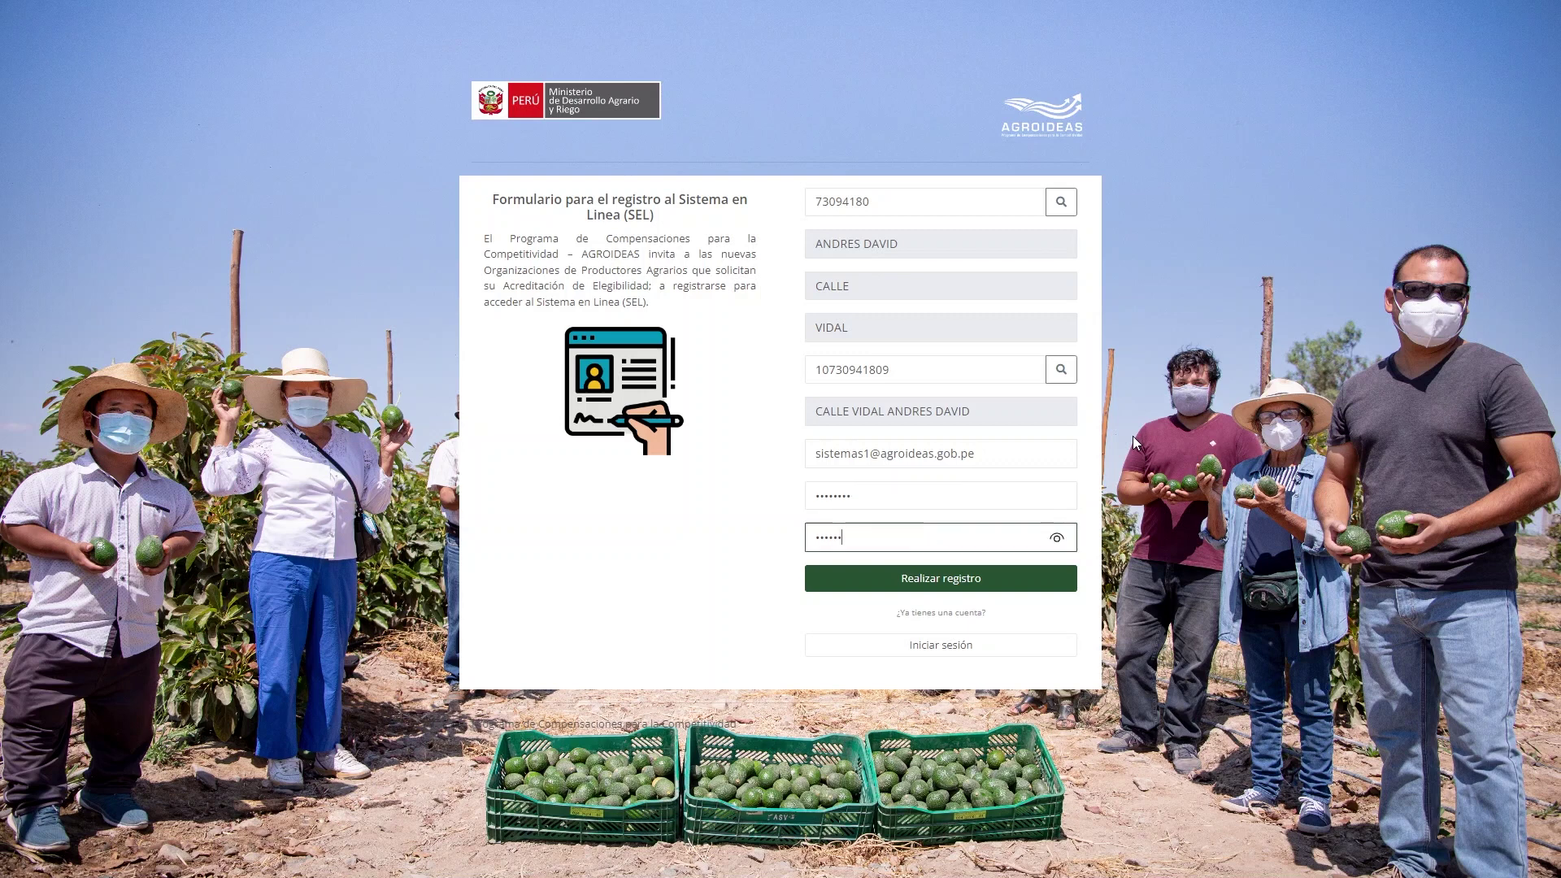
{"action": "type", "text": "••"}
{"action": "left_click", "coordinate": [992, 579]}
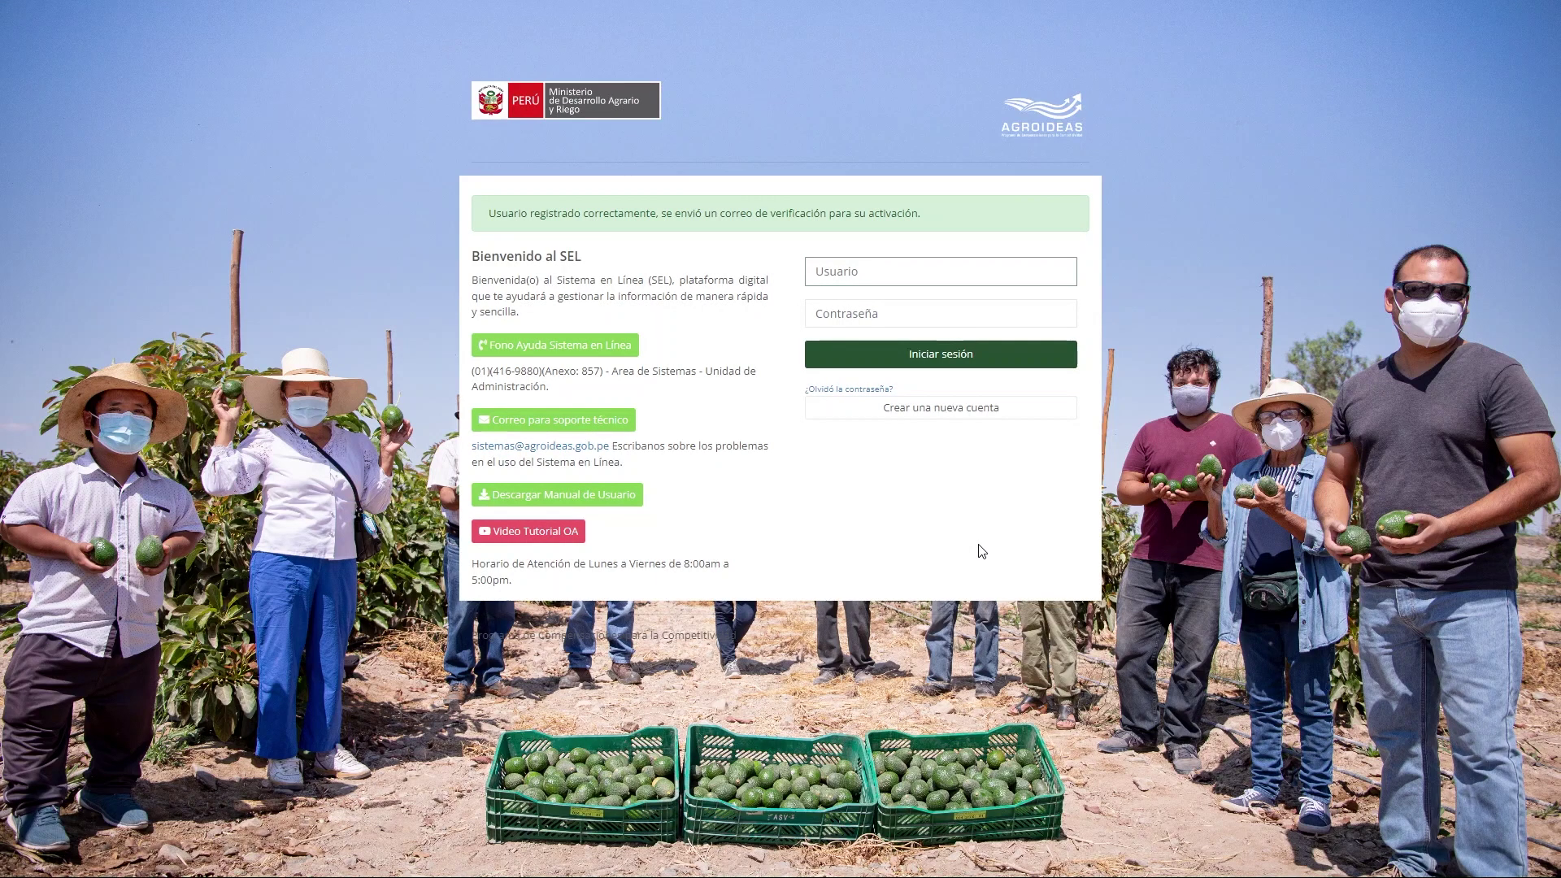
Sign in to SEL using the organisation's RUC as the username.
{"action": "left_click", "coordinate": [983, 551]}
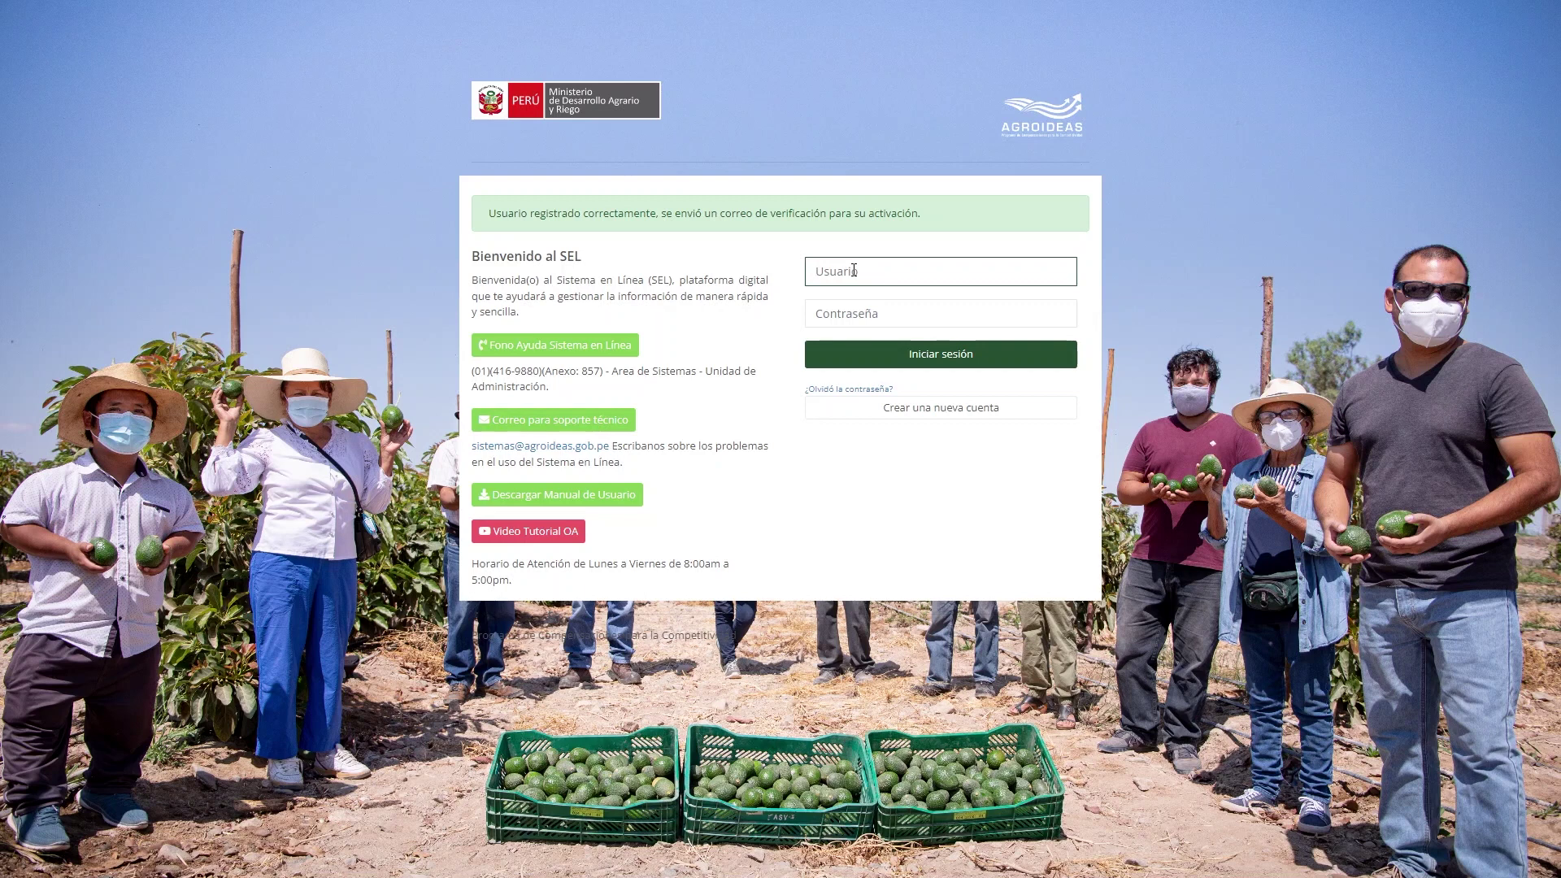
{"action": "type", "text": "7"}
{"action": "key", "text": "BackSpace"}
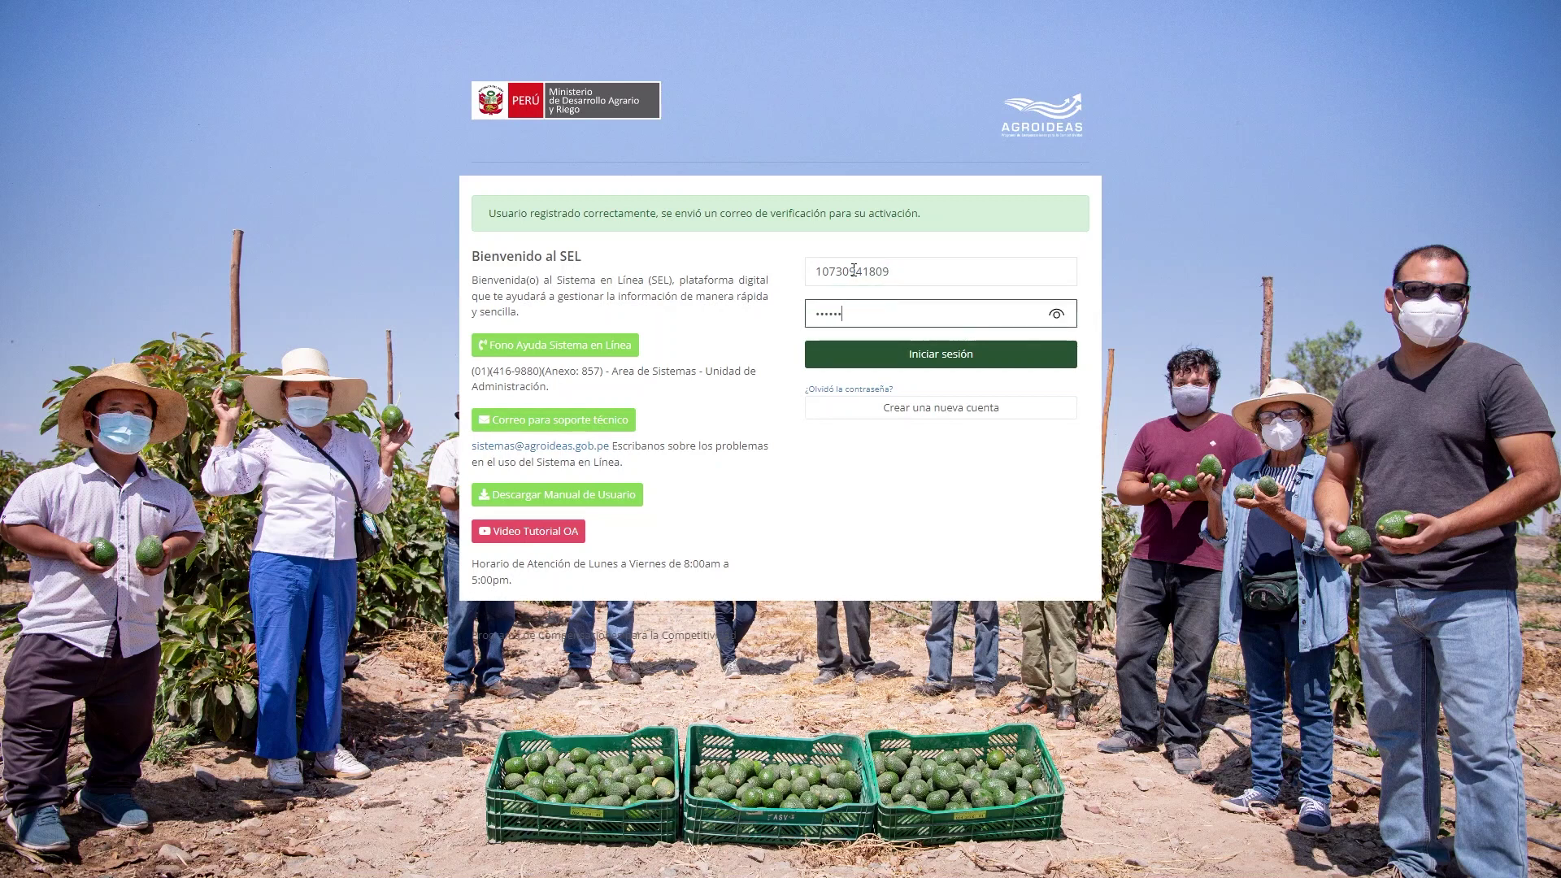
{"action": "left_click", "coordinate": [895, 360]}
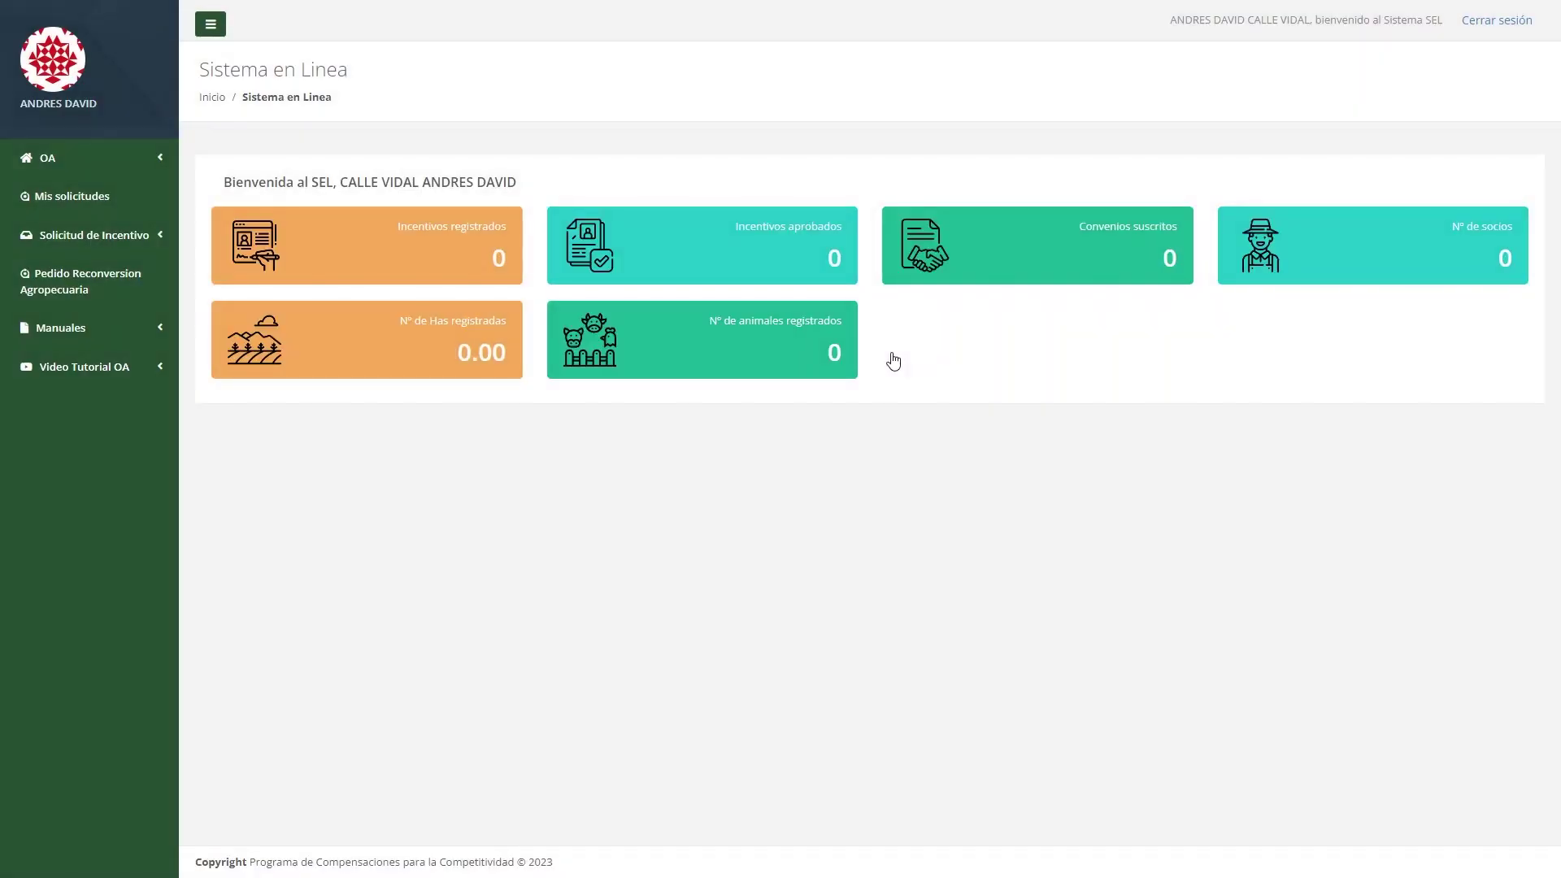
Retrieve the organisation's data from its RUC, save it with registry number 12345678, and start a legal representative.
{"action": "left_click", "coordinate": [132, 161]}
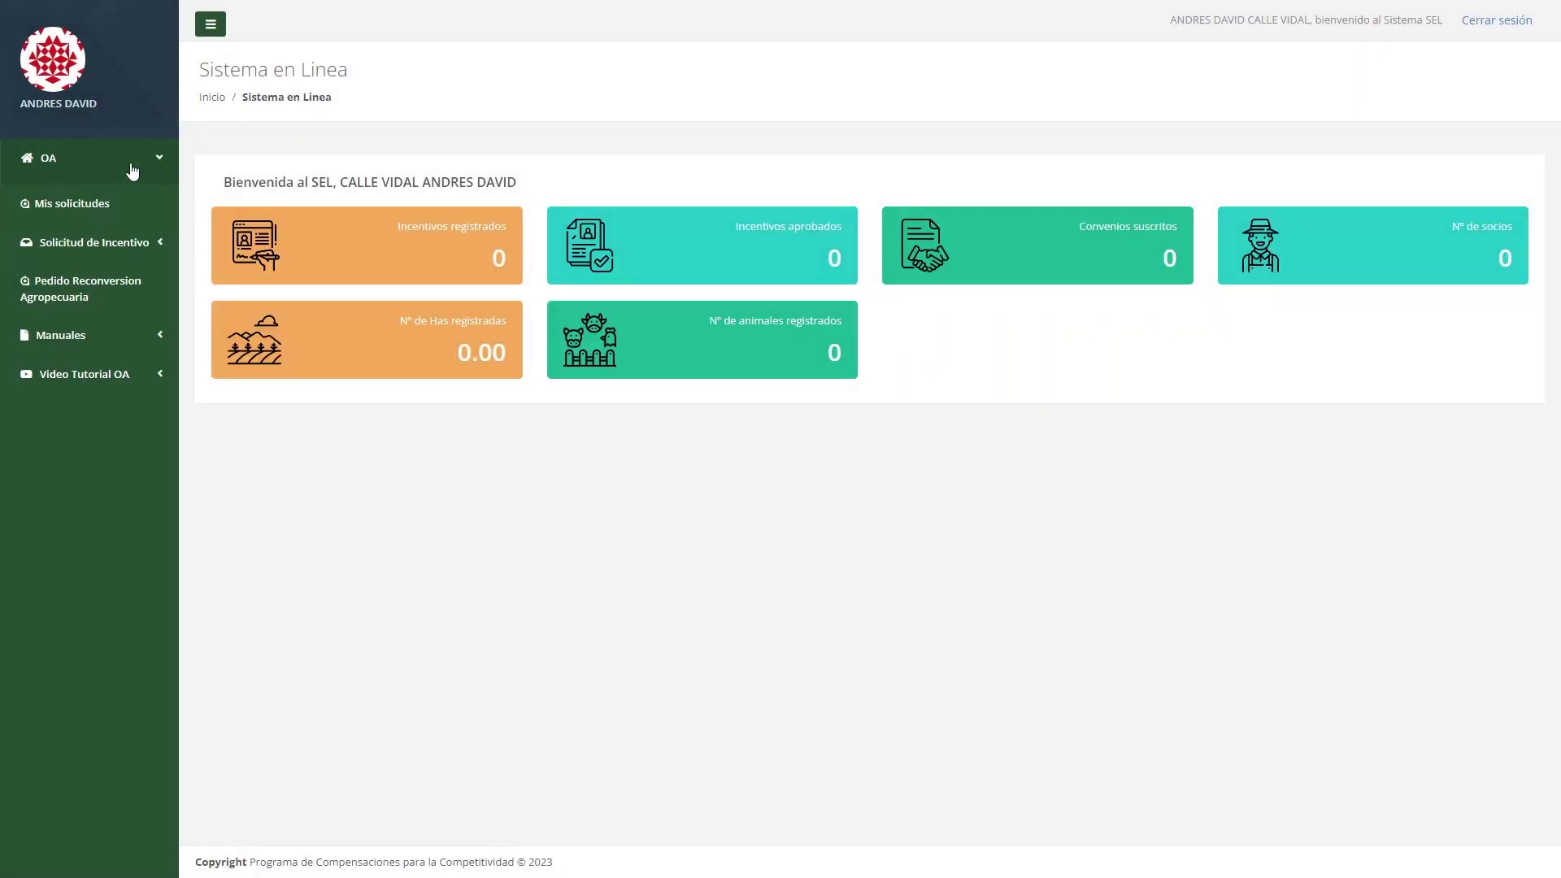
{"action": "left_click", "coordinate": [102, 190]}
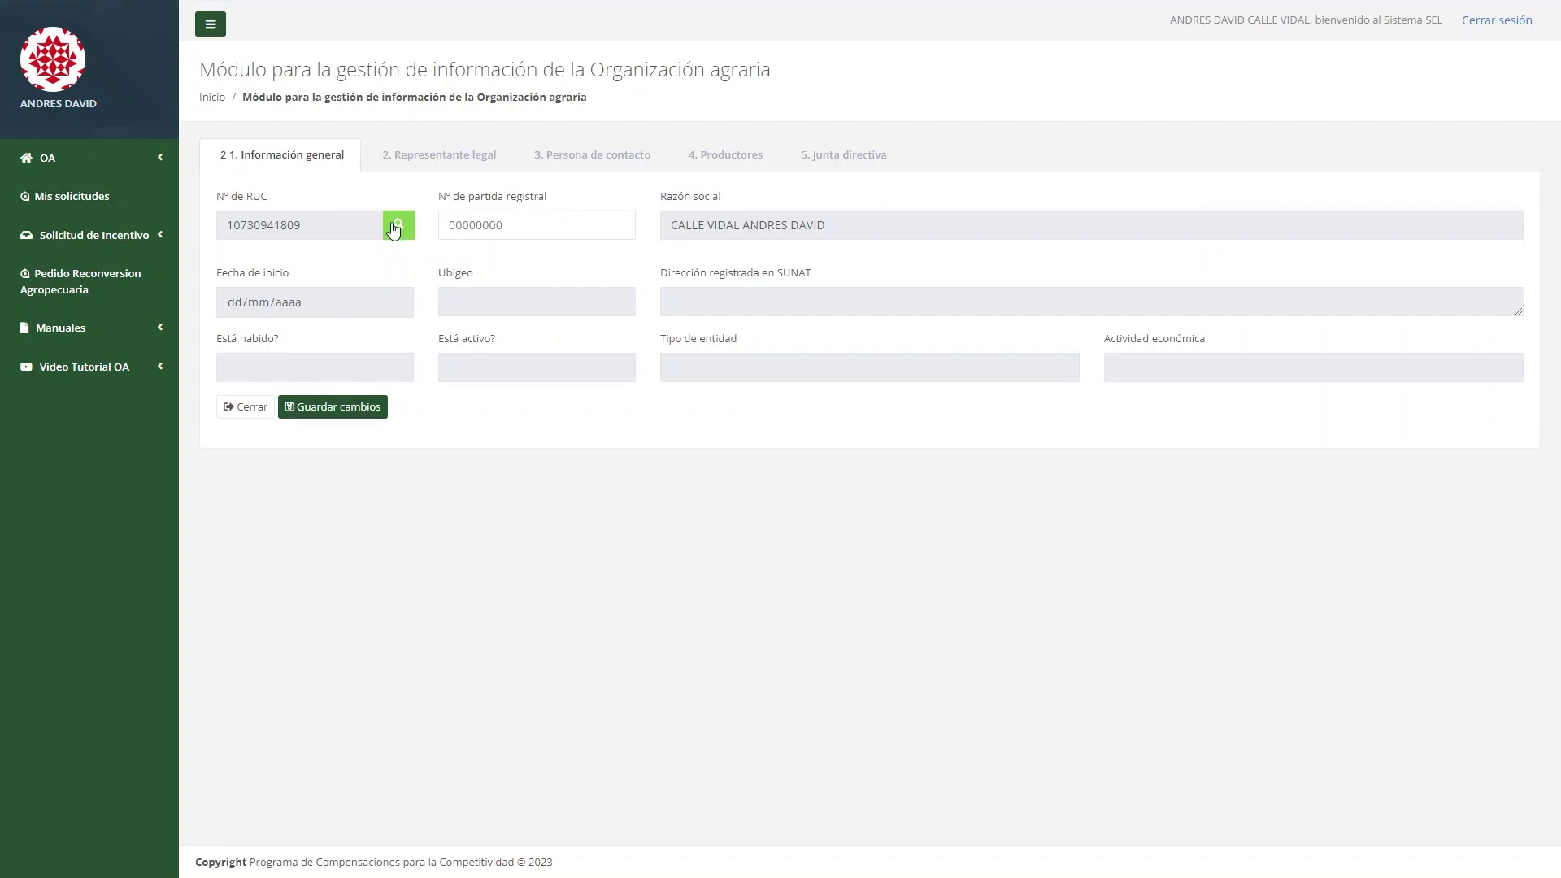
{"action": "left_click", "coordinate": [403, 236]}
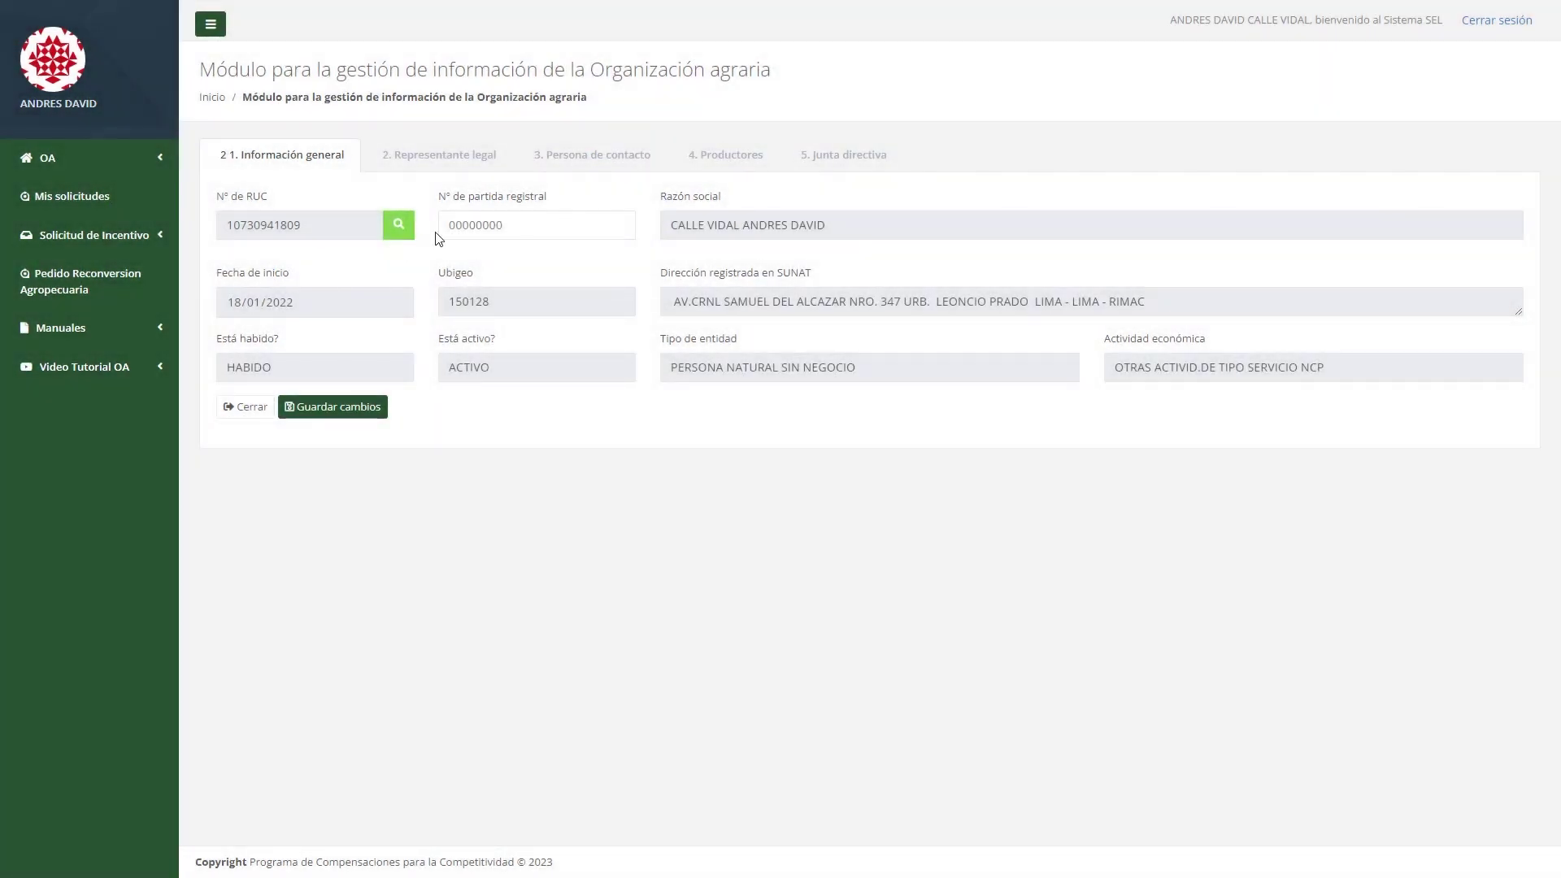
{"action": "left_click", "coordinate": [536, 228]}
{"action": "type", "text": "12345678"}
{"action": "left_click", "coordinate": [377, 406]}
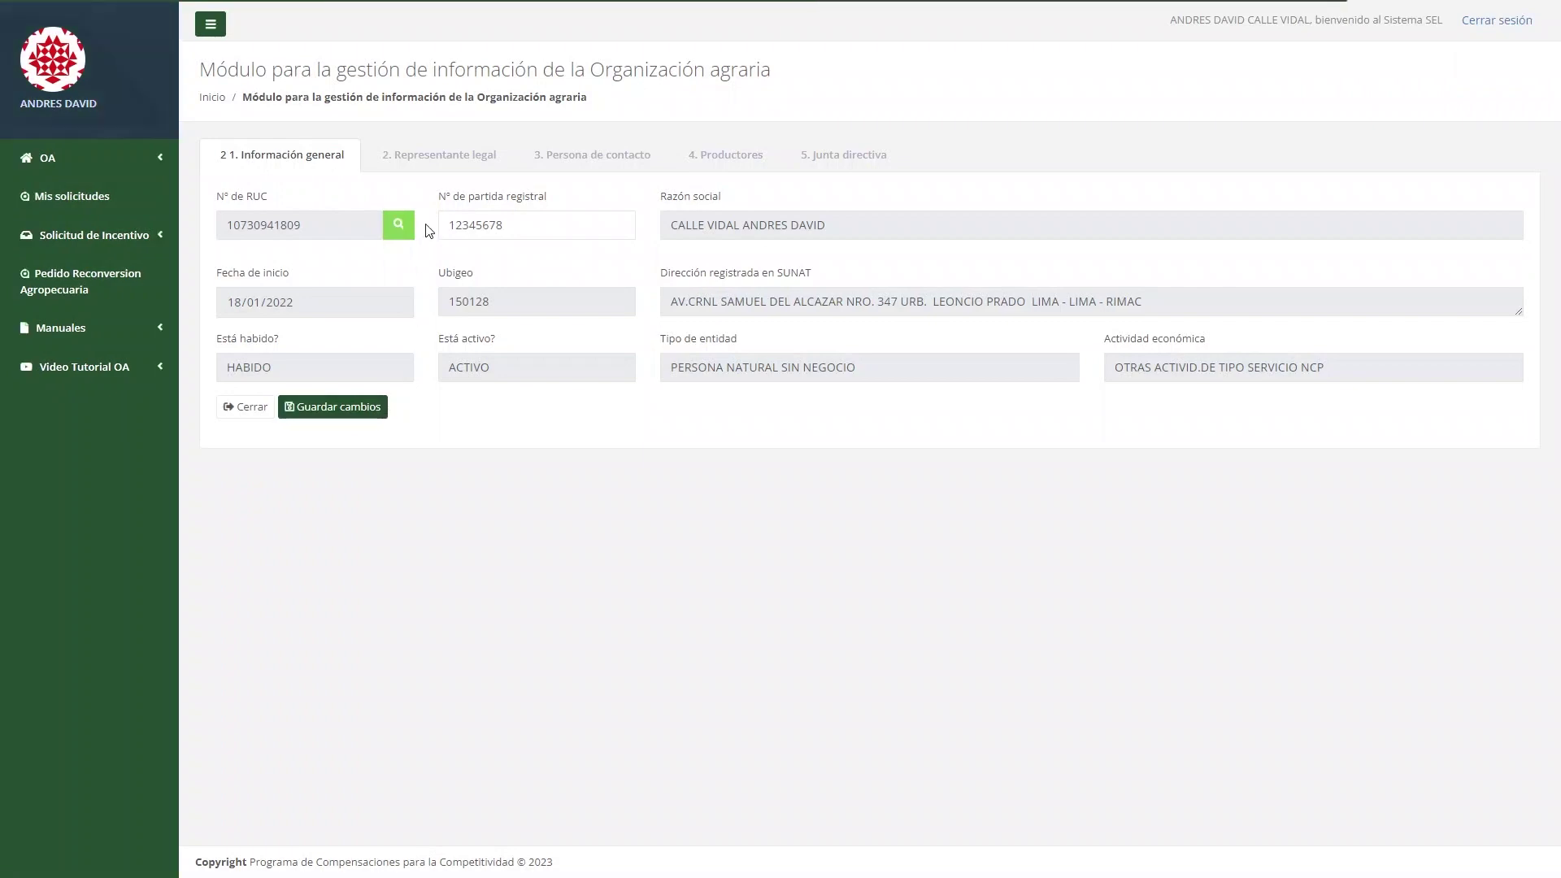
{"action": "left_click", "coordinate": [507, 157]}
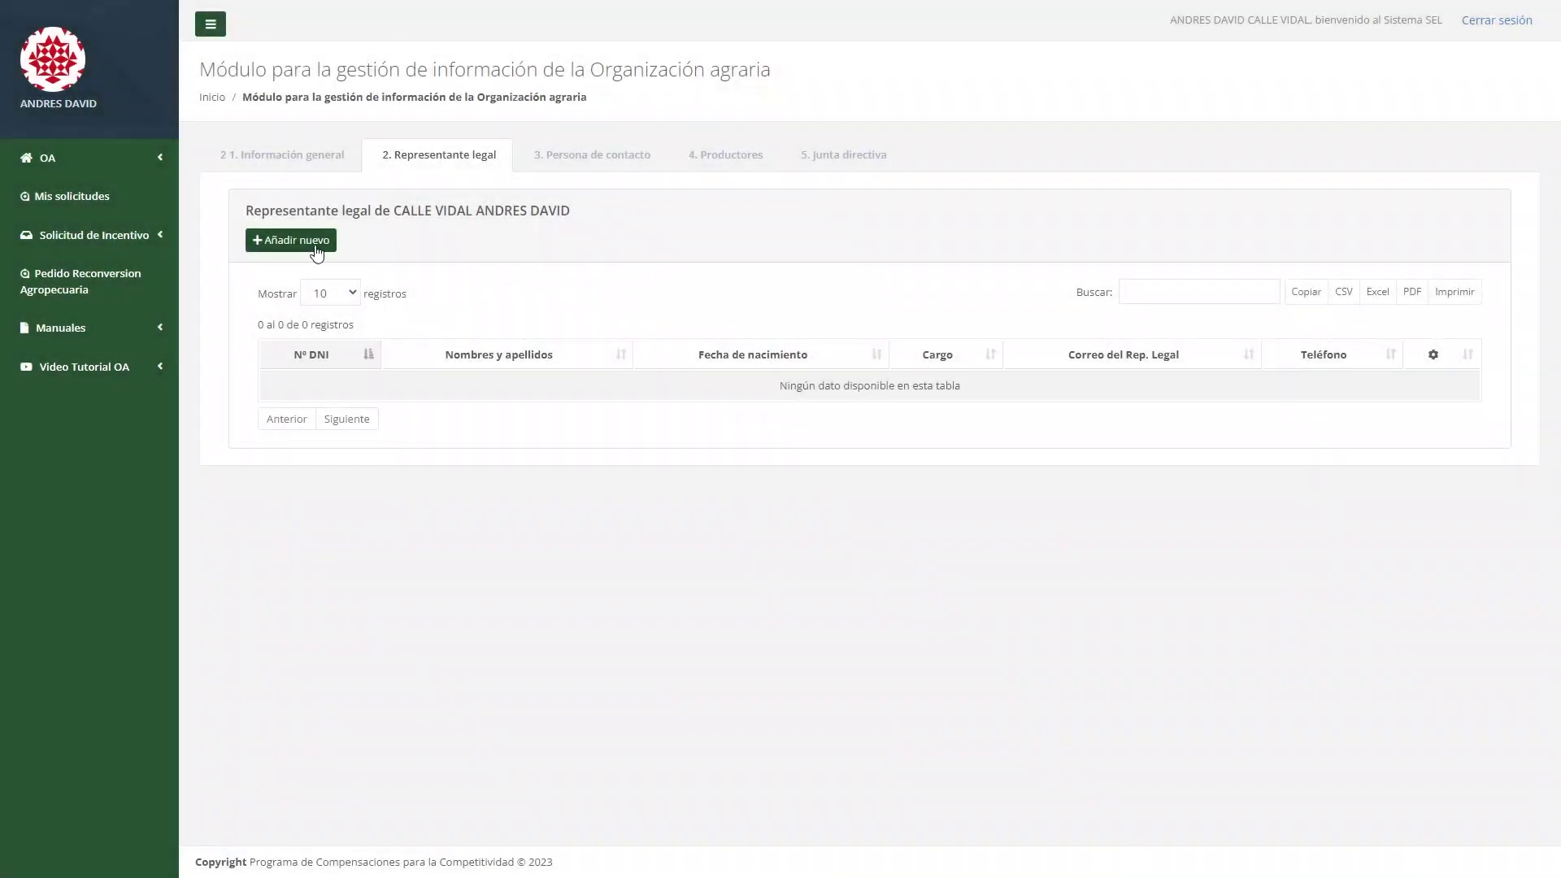
{"action": "left_click", "coordinate": [312, 243]}
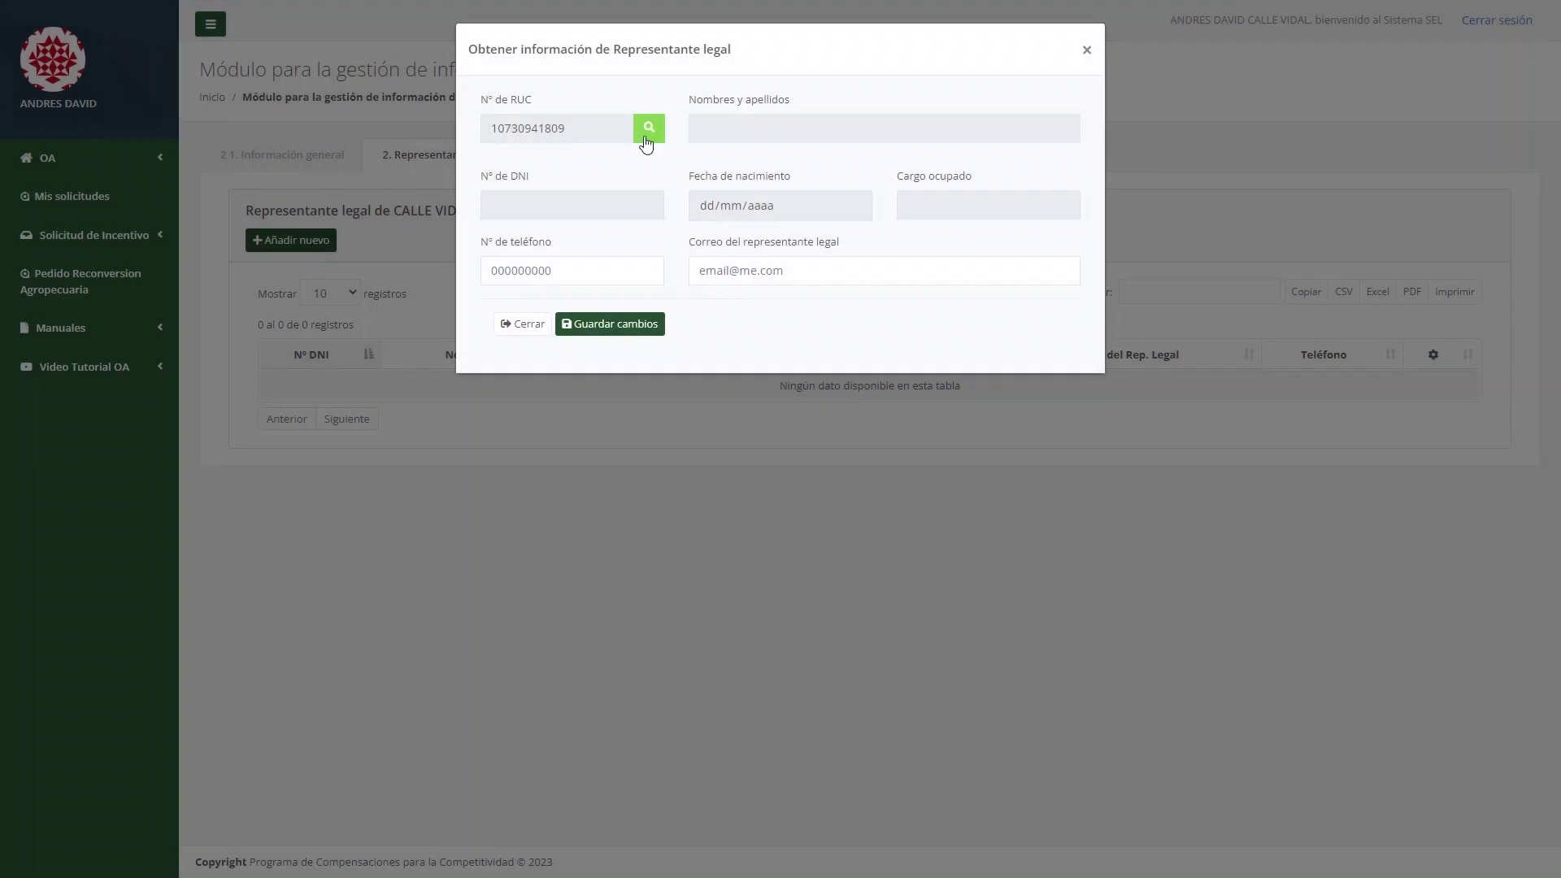
Fetch the legal representative's data from the RUC and save it with a phone number and e-mail.
{"action": "left_click", "coordinate": [646, 137]}
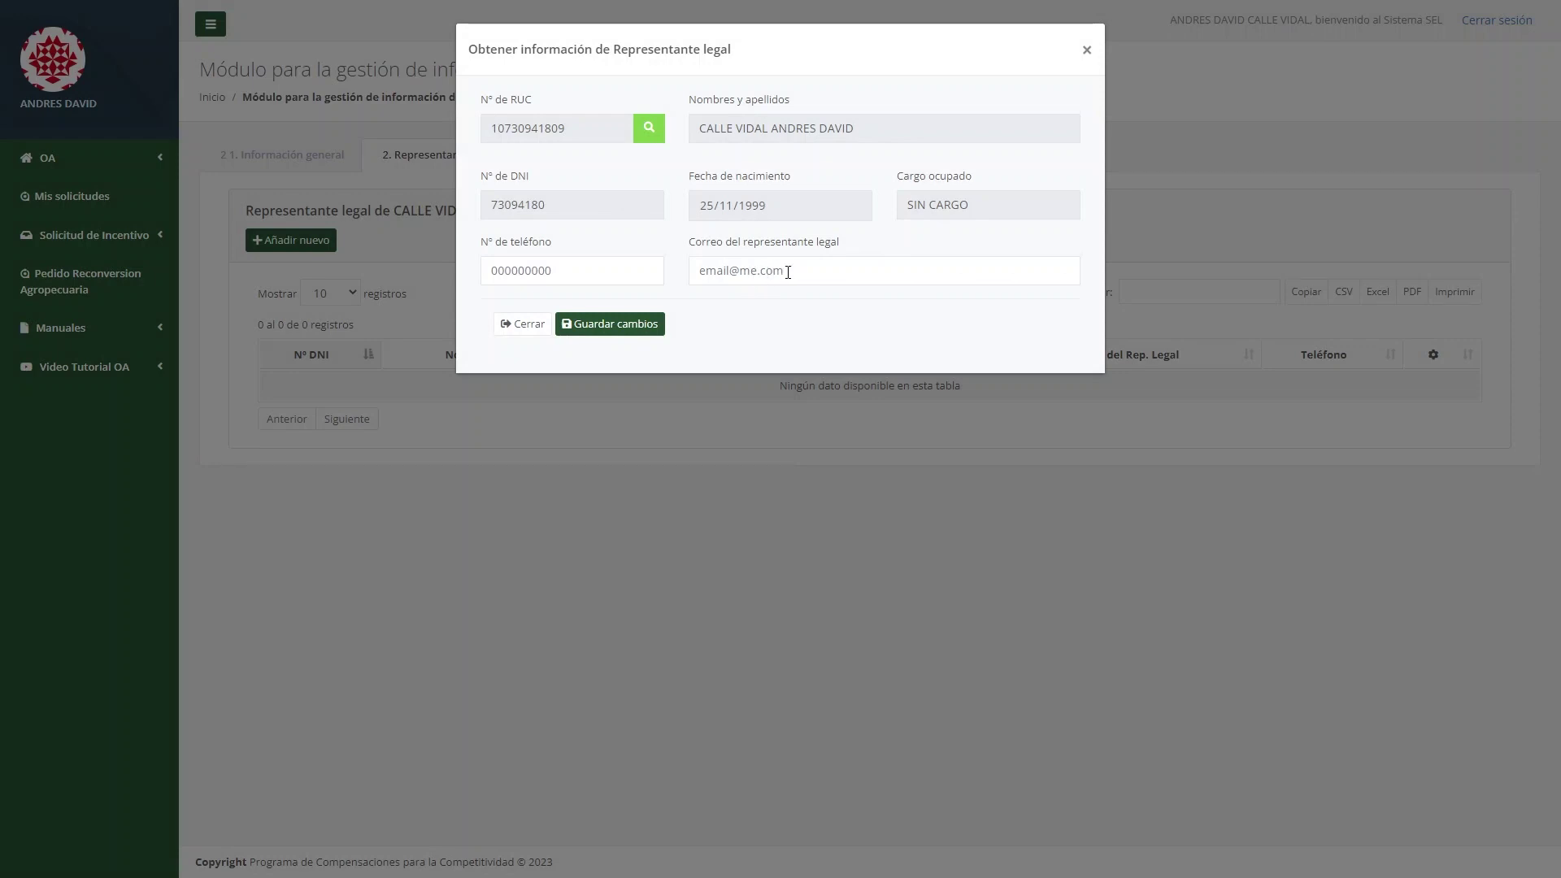
{"action": "left_click", "coordinate": [633, 271]}
{"action": "type", "text": "123456789"}
{"action": "left_click", "coordinate": [822, 267]}
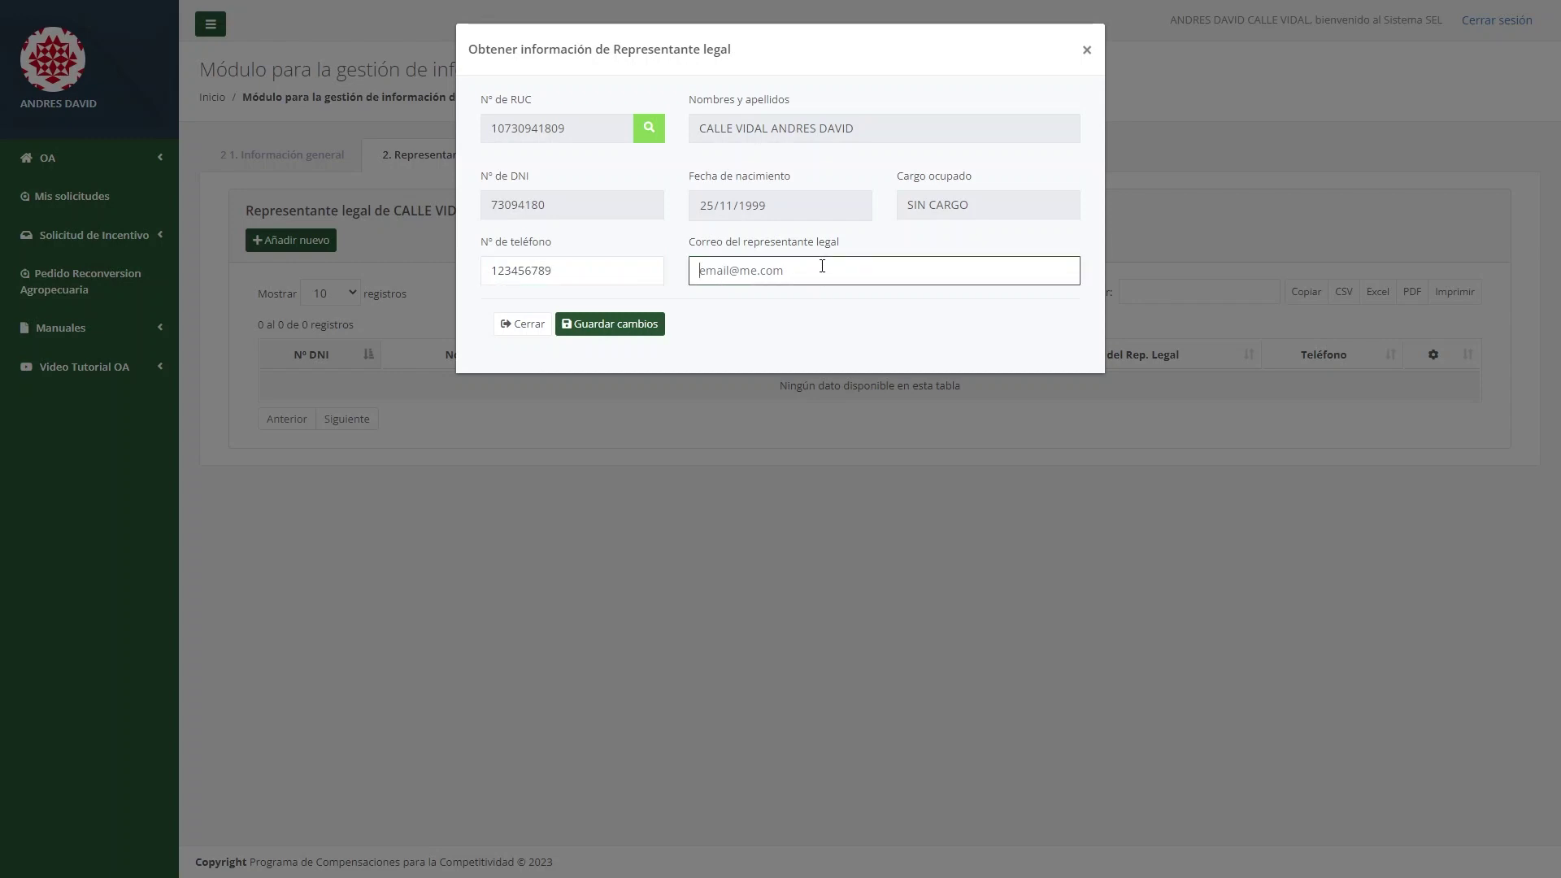
{"action": "left_click", "coordinate": [637, 332]}
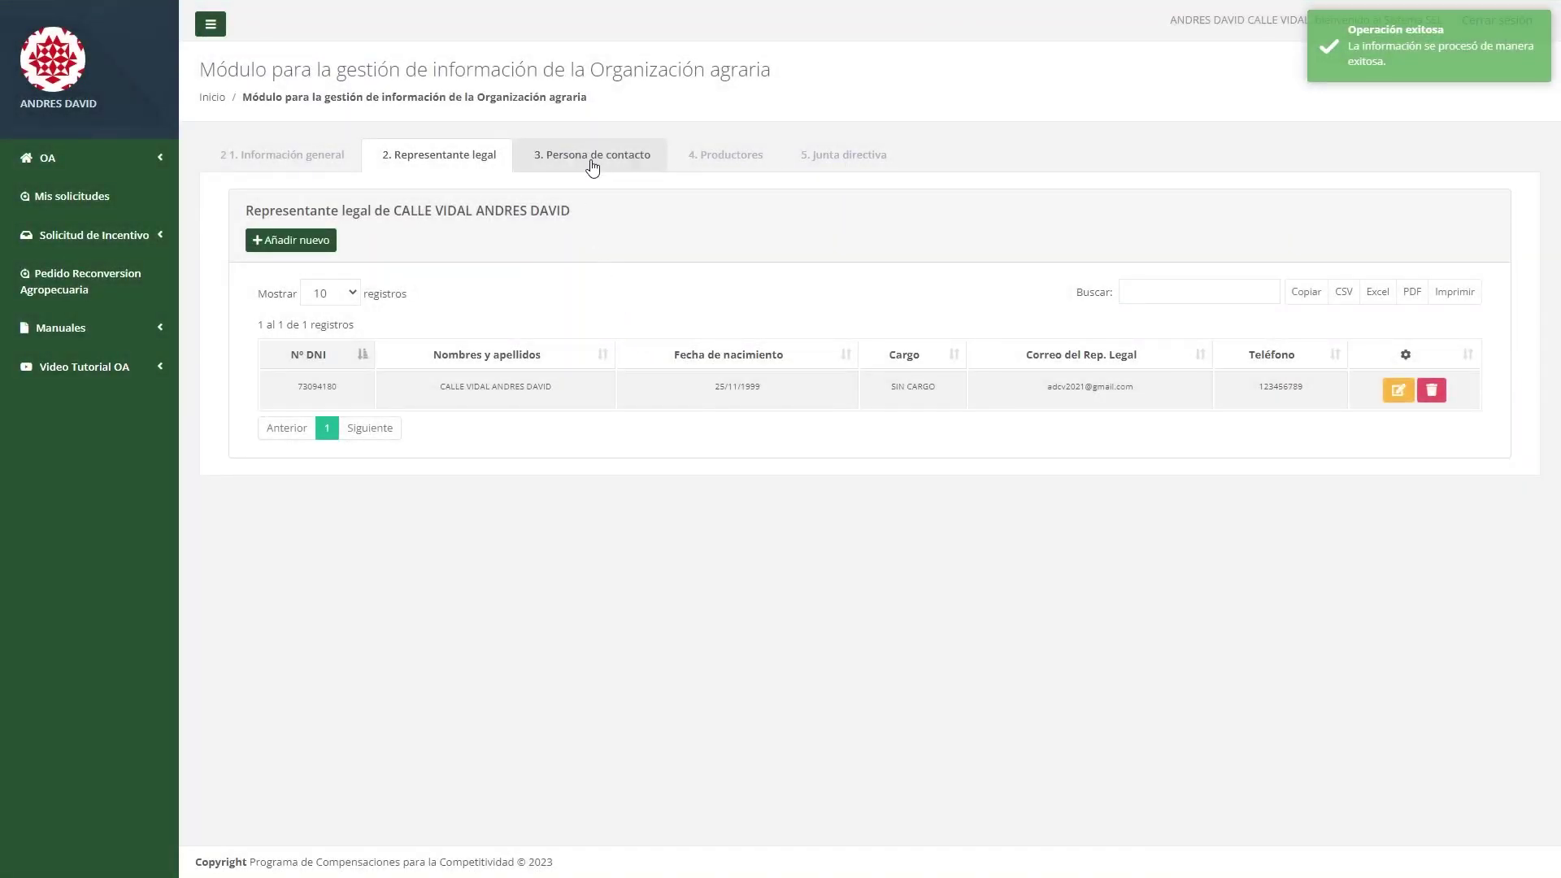
{"action": "left_click", "coordinate": [592, 162]}
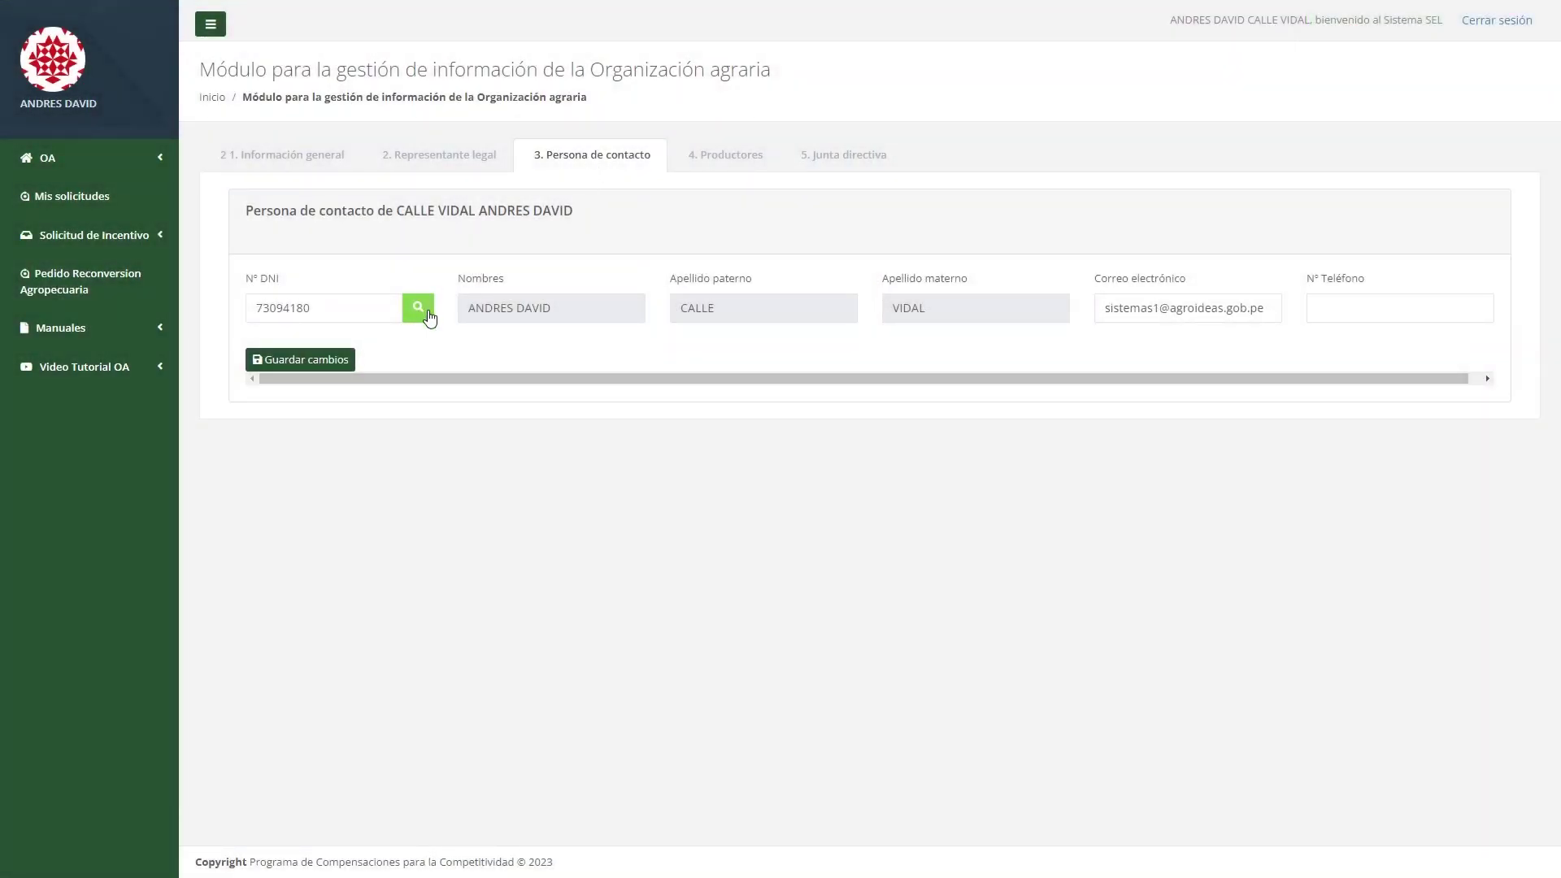
Retrieve the contact person's details from the DNI and save them with a phone number.
{"action": "left_click", "coordinate": [429, 317]}
{"action": "left_click", "coordinate": [1372, 304]}
{"action": "type", "text": "123456789"}
{"action": "left_click", "coordinate": [355, 360]}
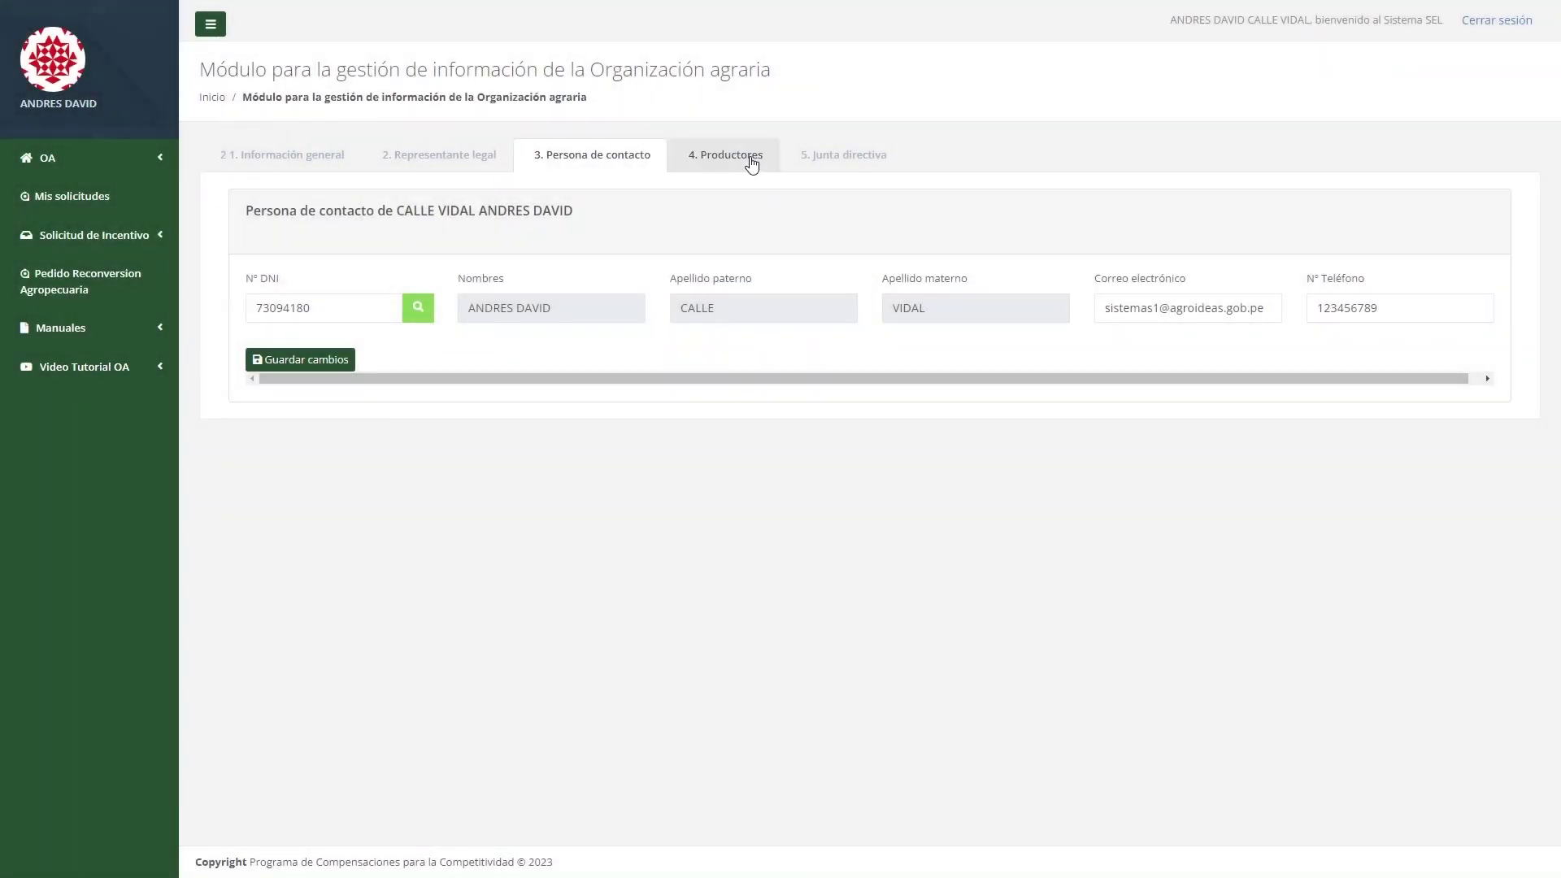
Start a new producer, look up their details by DNI, and set sex to Mujer.
{"action": "left_click", "coordinate": [750, 156]}
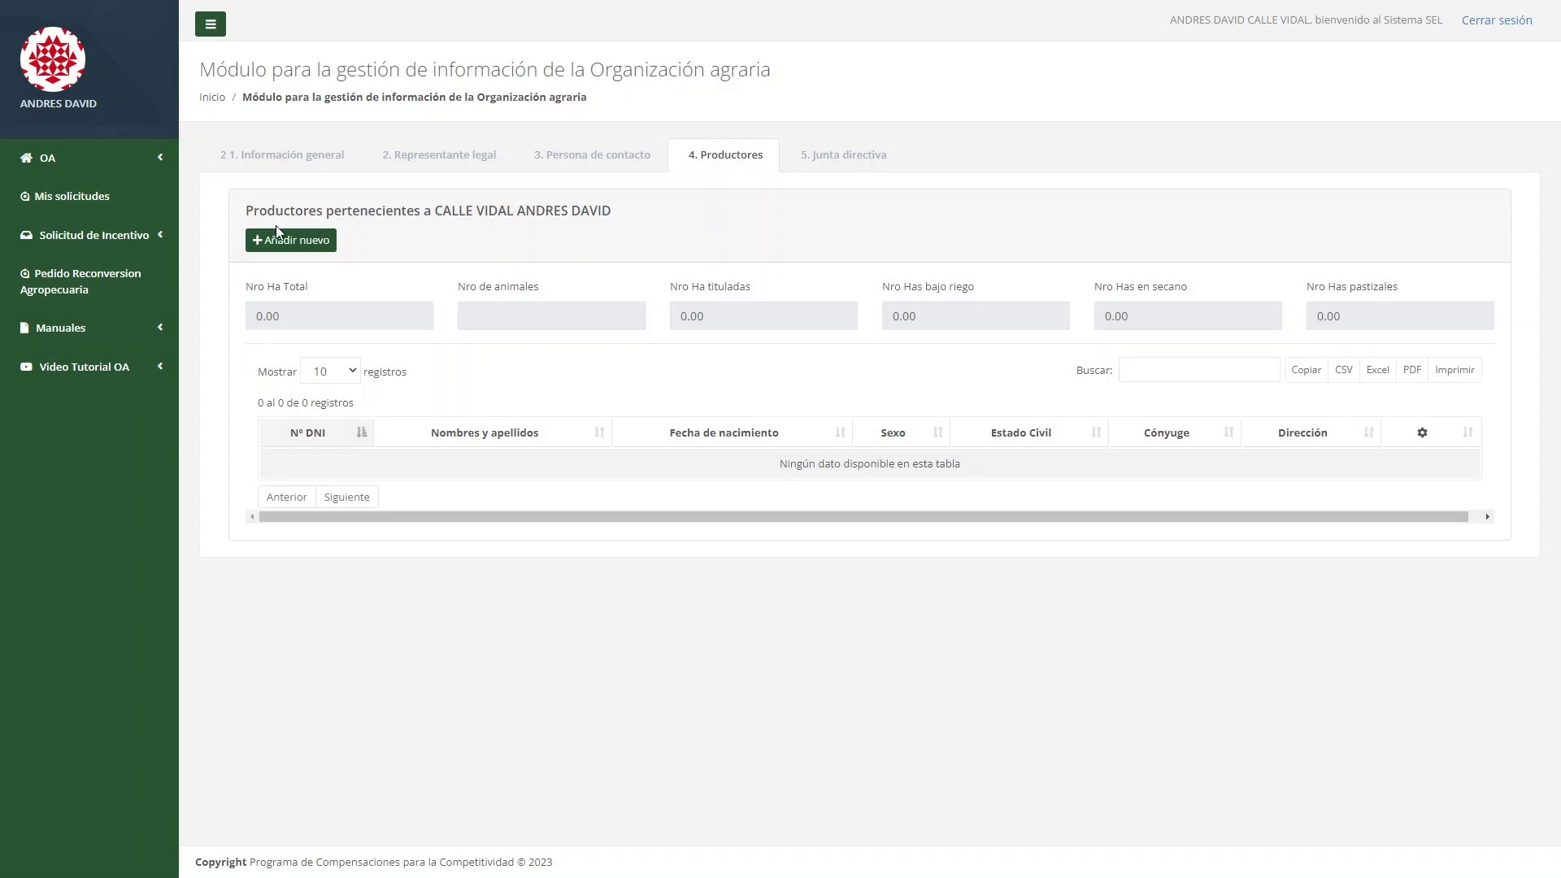
{"action": "left_click", "coordinate": [334, 246]}
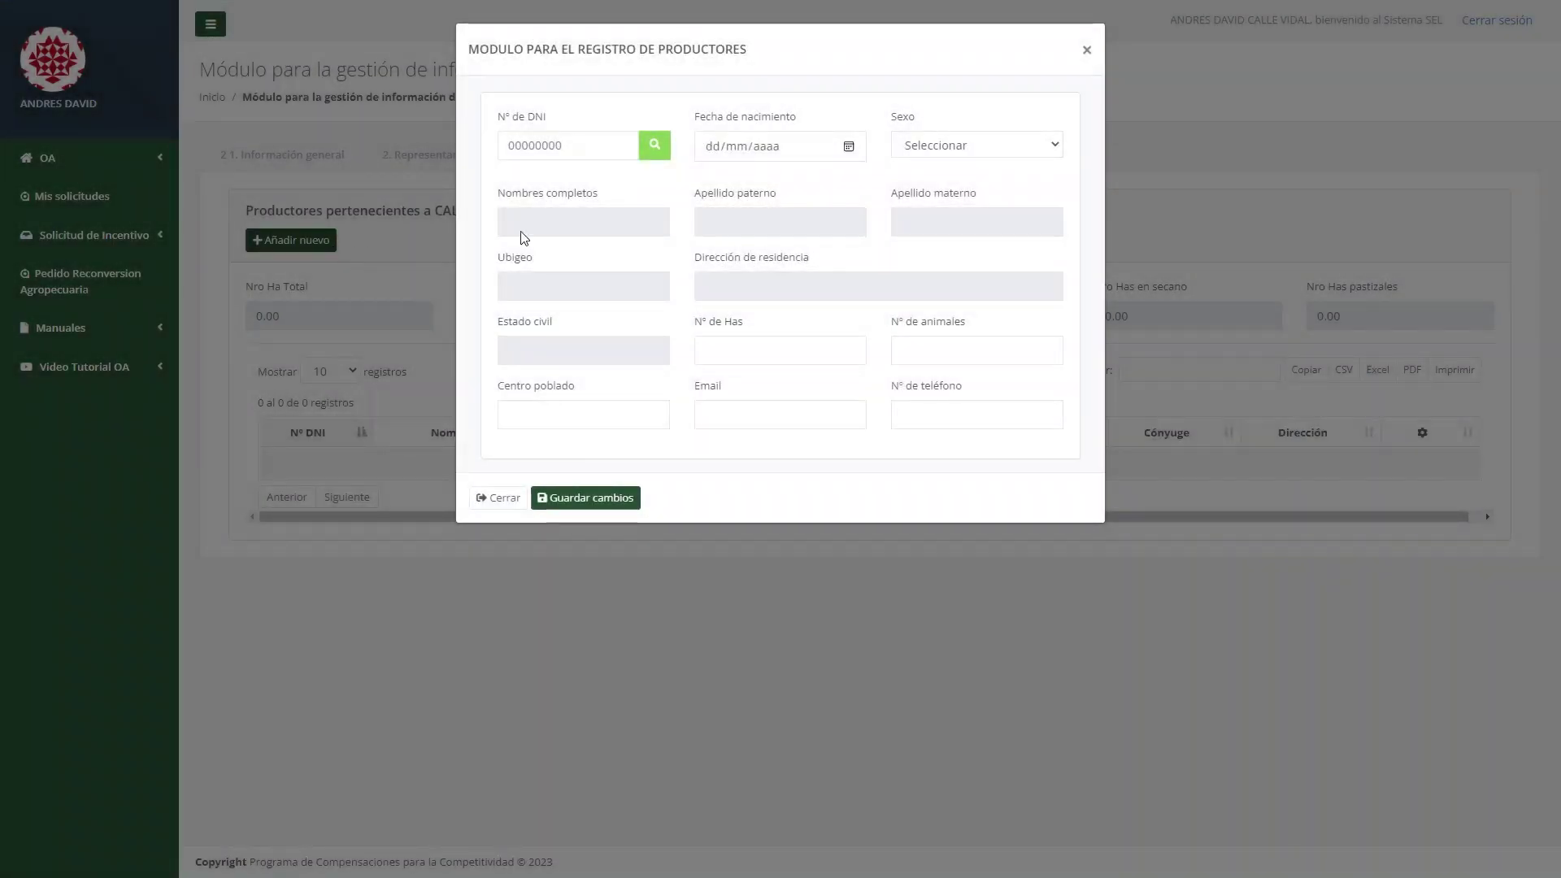
{"action": "left_click", "coordinate": [599, 144]}
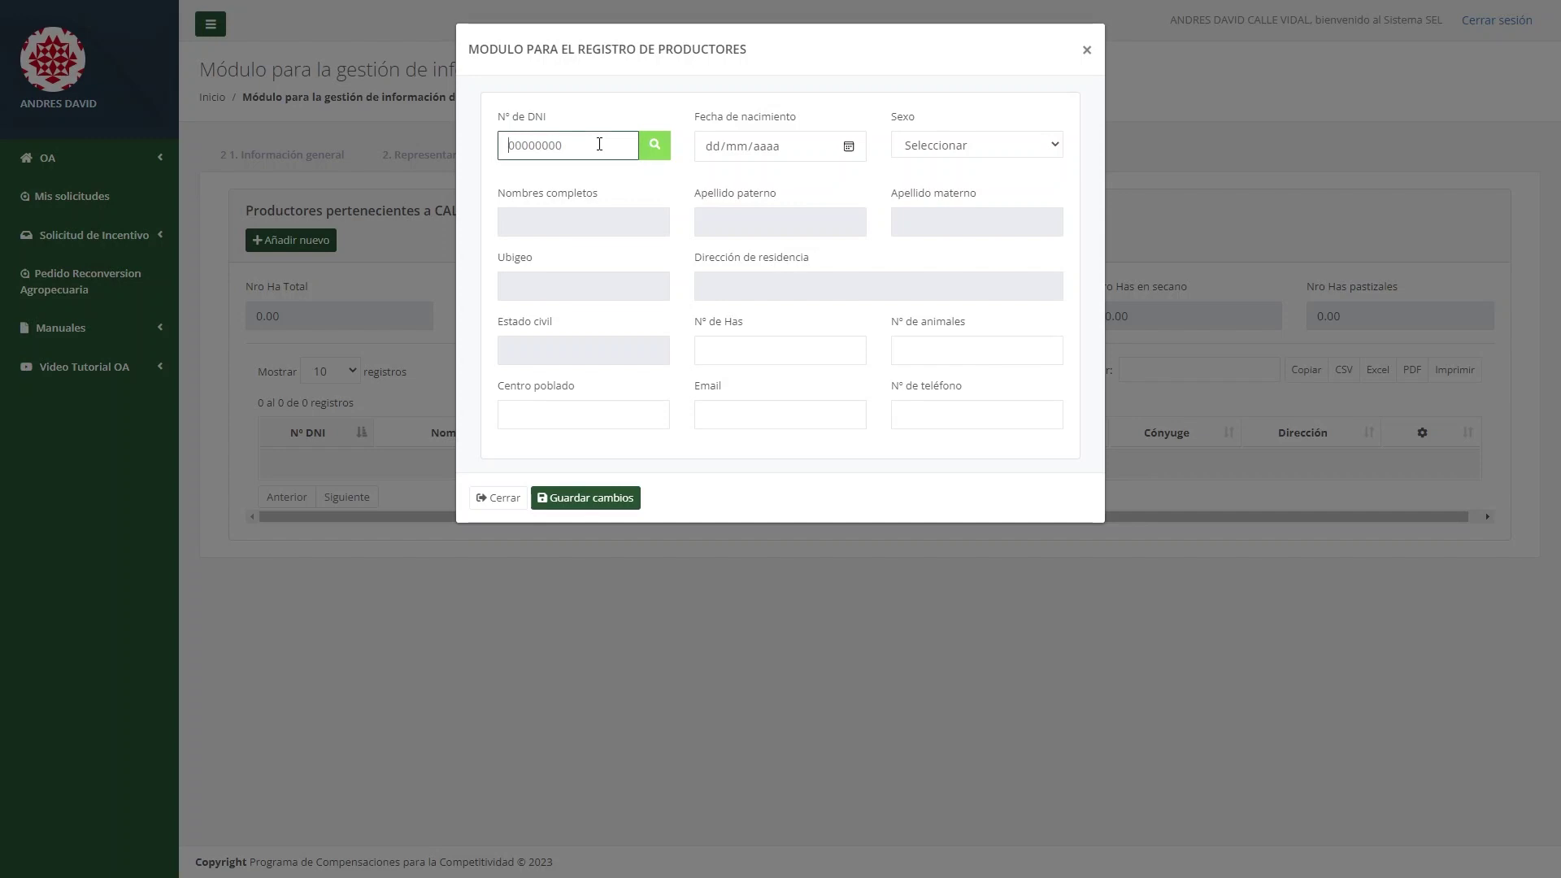
{"action": "left_click", "coordinate": [665, 145]}
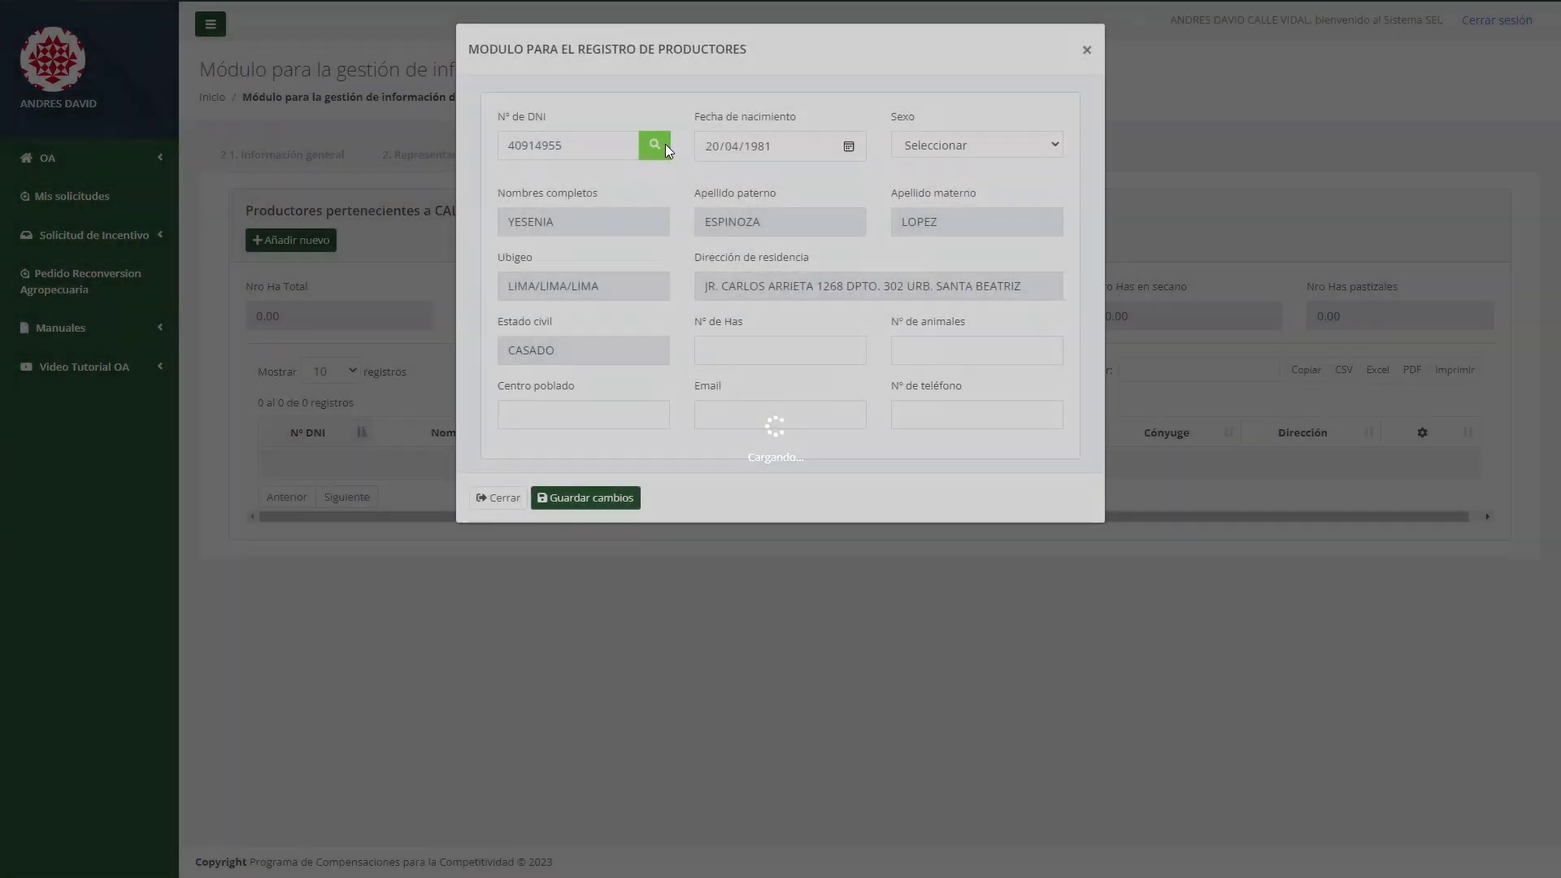
{"action": "left_click", "coordinate": [947, 147]}
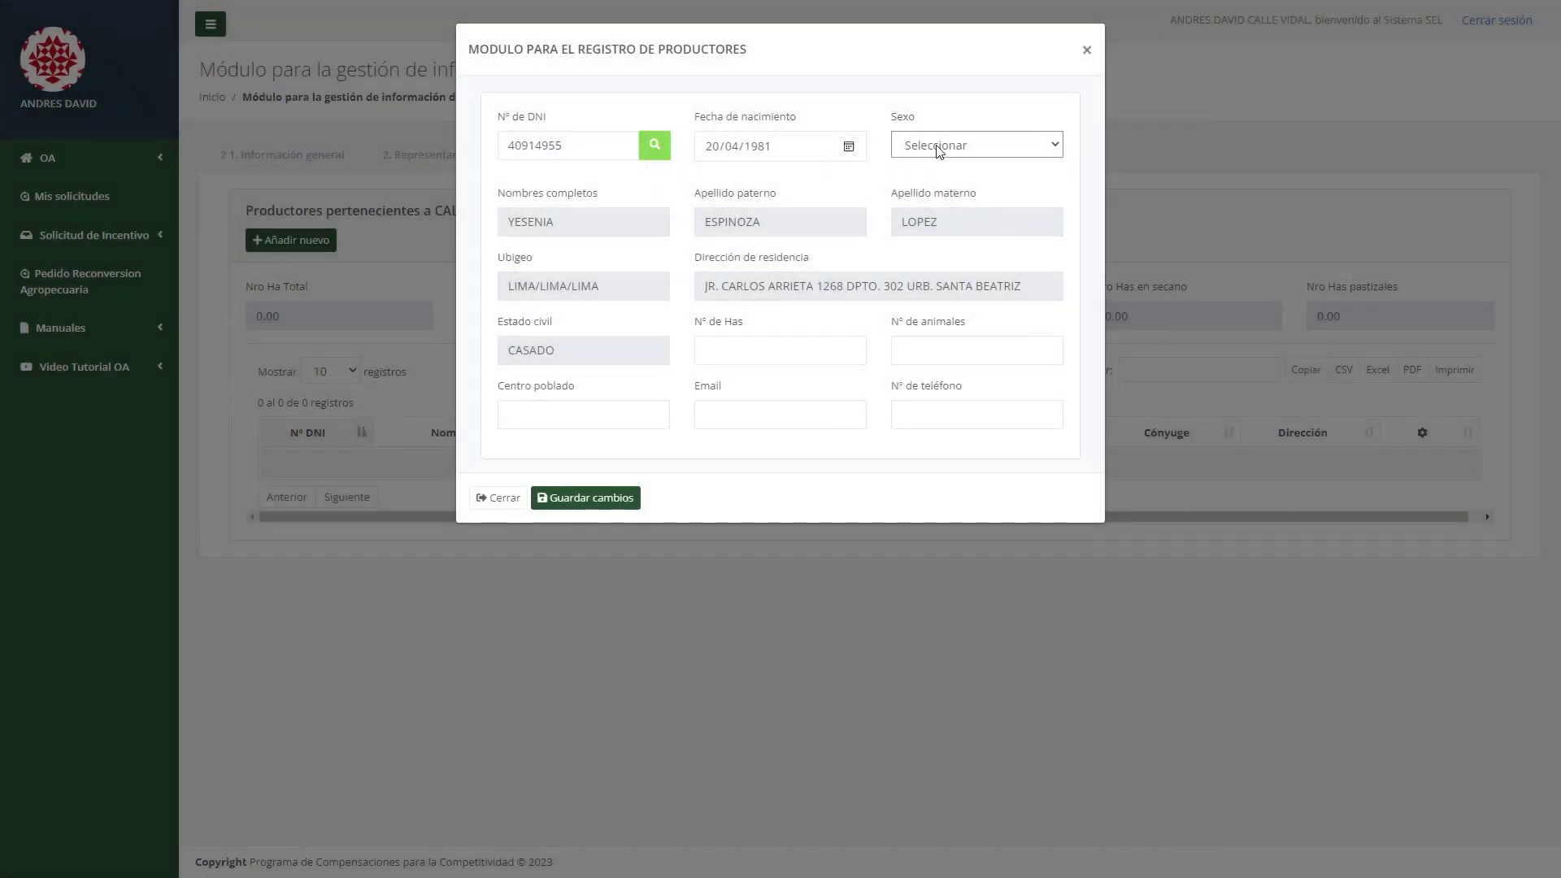
{"action": "left_click", "coordinate": [948, 210]}
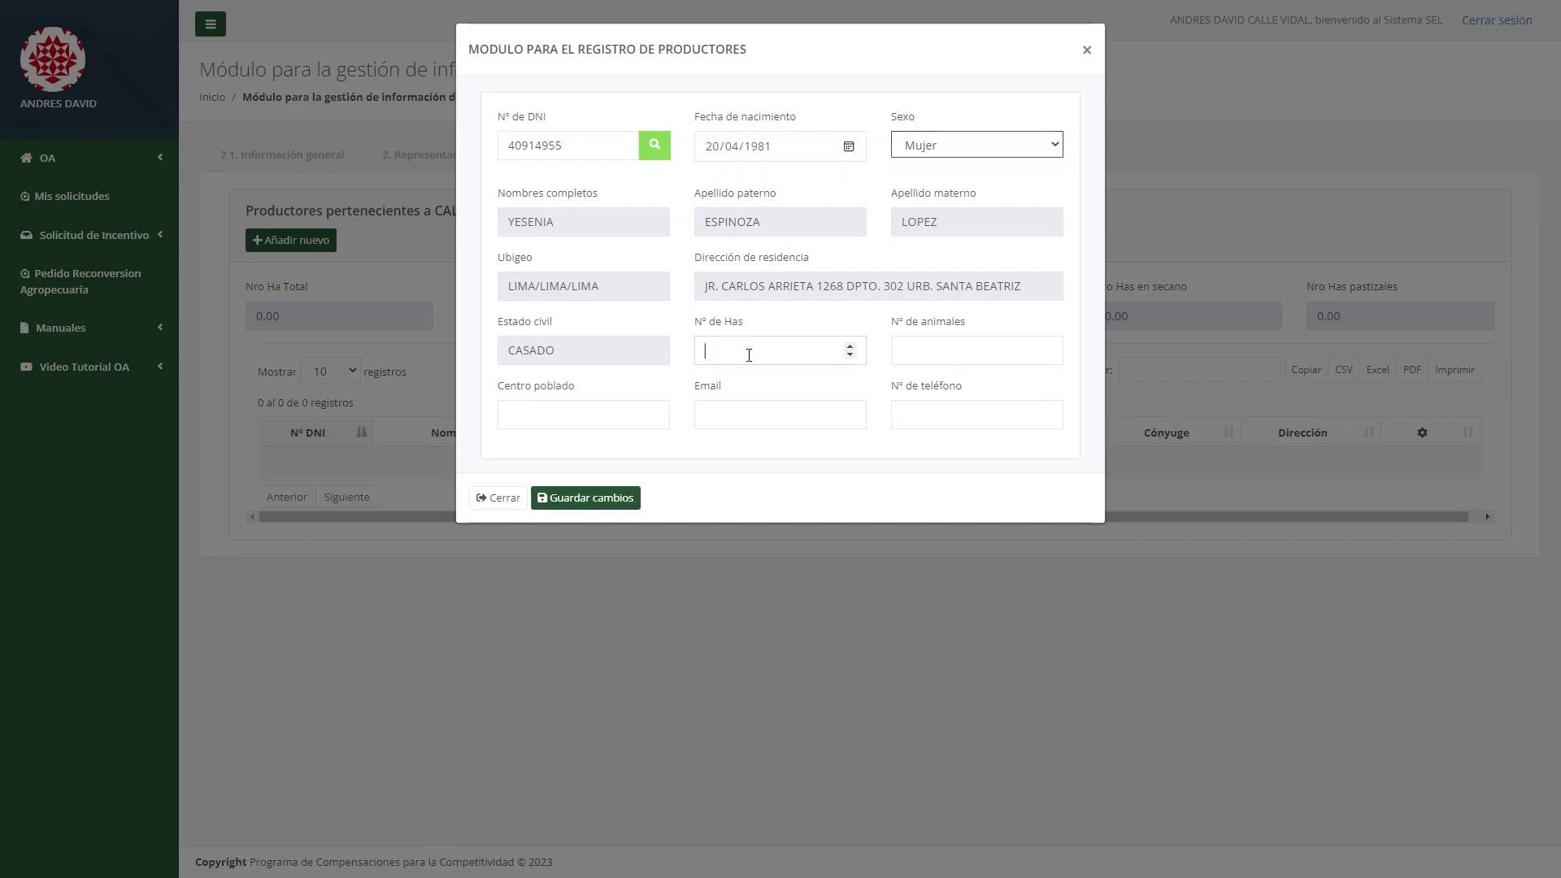
Save the producer with 2 hectares, 500 animals, centro poblado VILLA ESPERANZA, e-mail and phone.
{"action": "type", "text": "2"}
{"action": "left_click", "coordinate": [956, 352]}
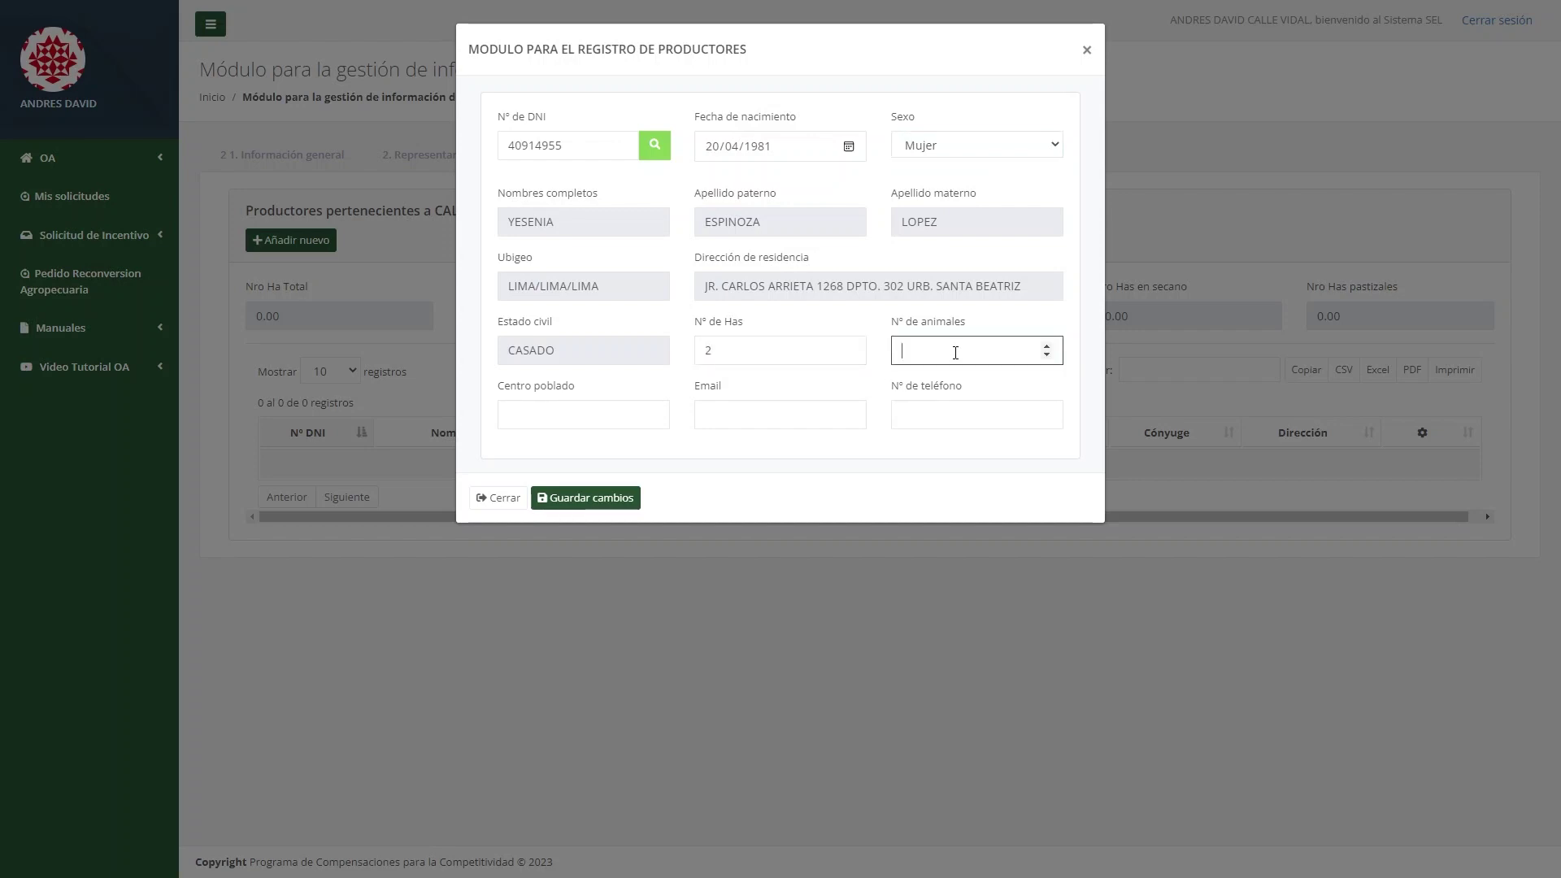
{"action": "type", "text": "500"}
{"action": "left_click", "coordinate": [574, 413]}
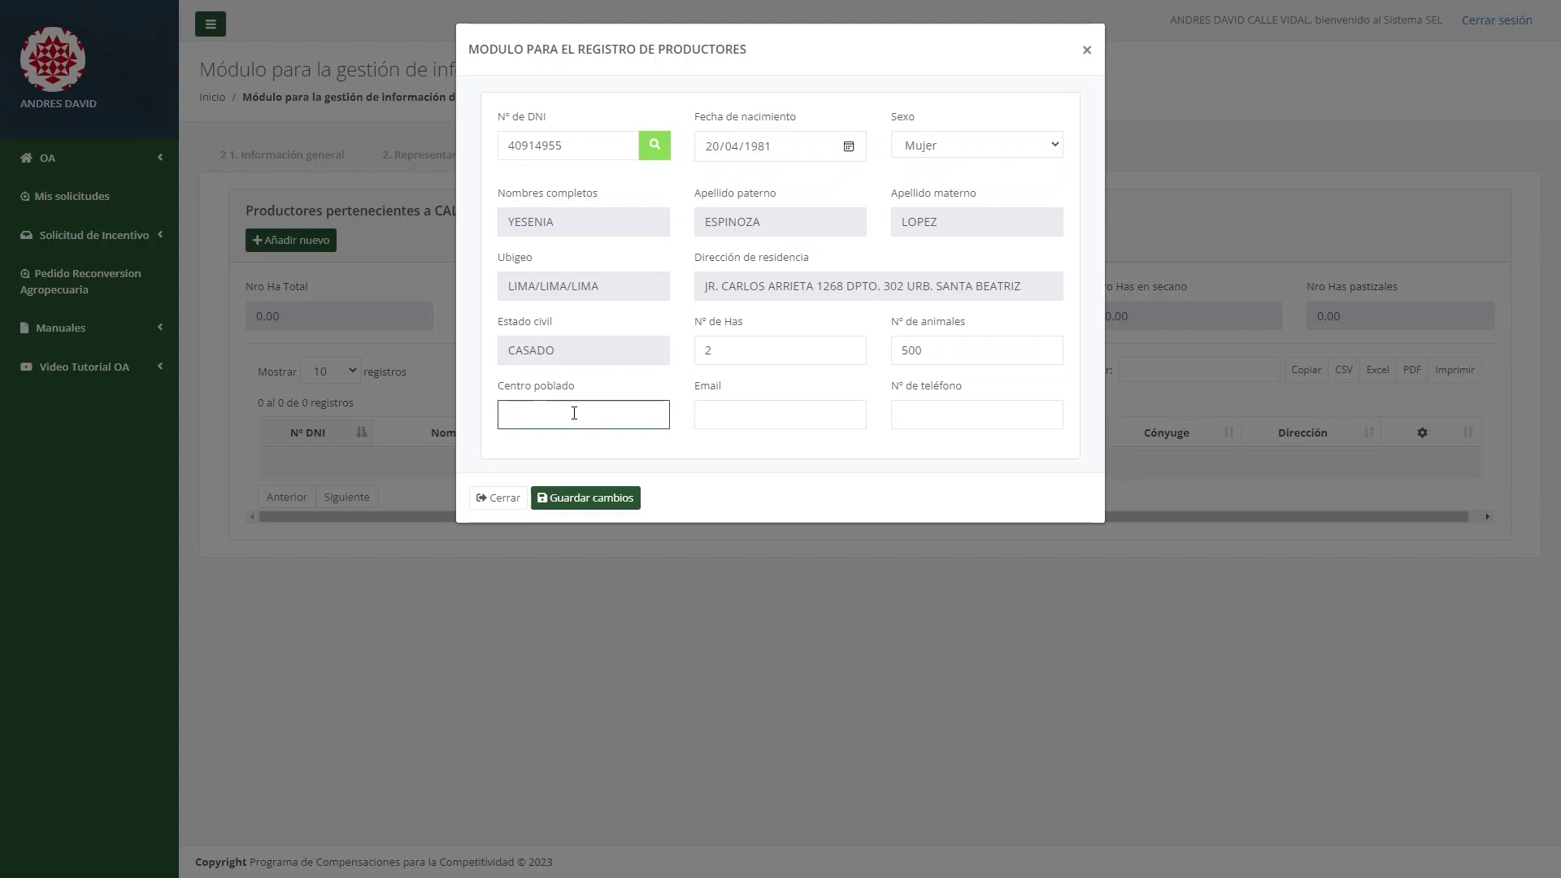
{"action": "type", "text": "VILLA ESPERANZA"}
{"action": "left_click", "coordinate": [774, 412]}
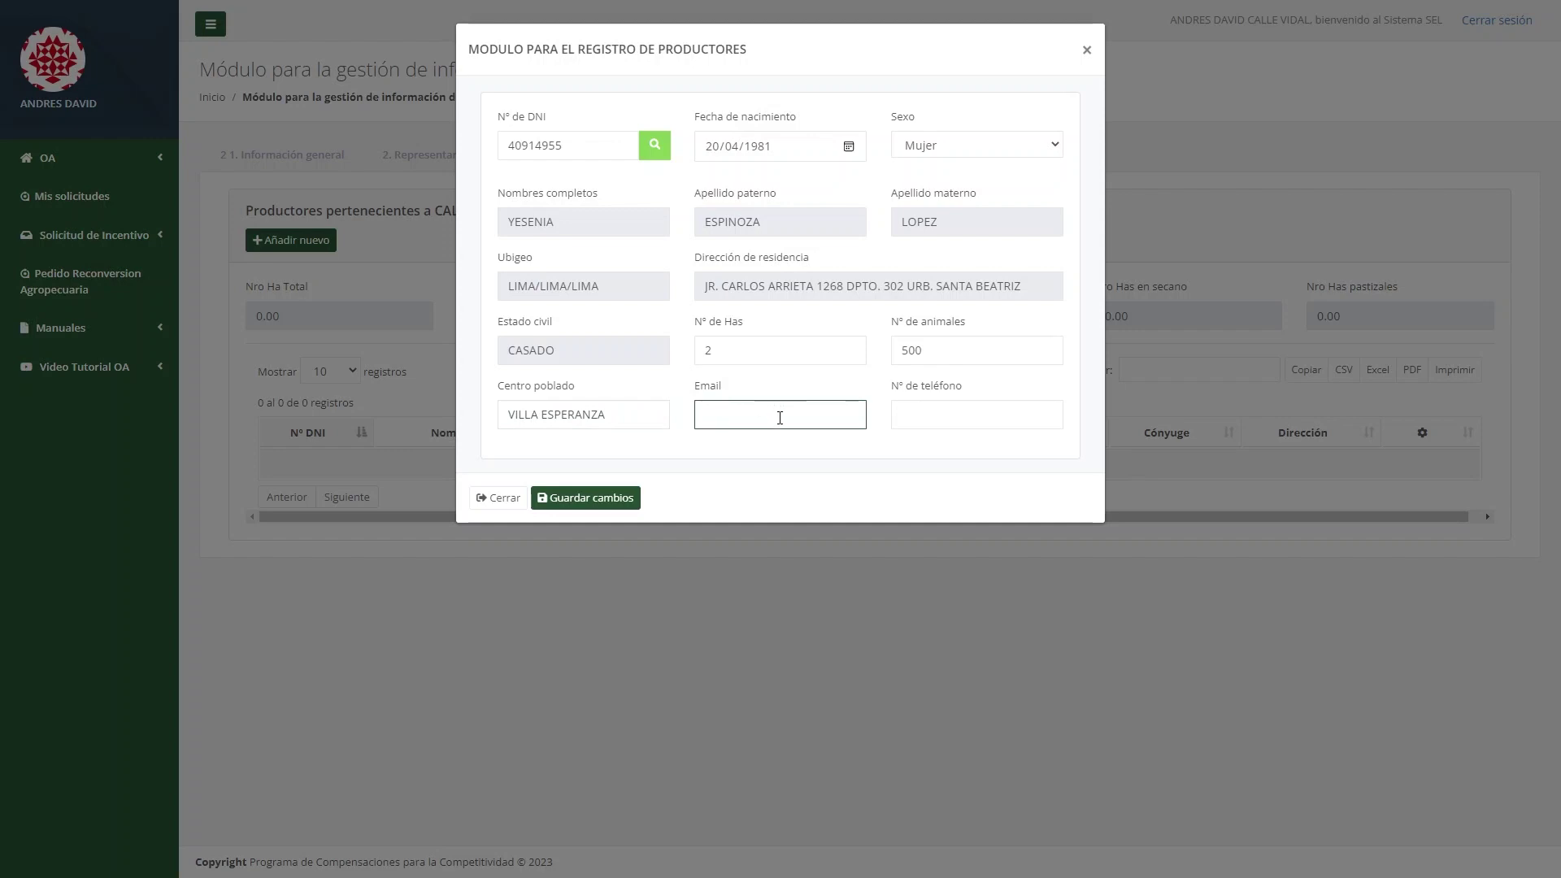
{"action": "left_click", "coordinate": [1008, 409]}
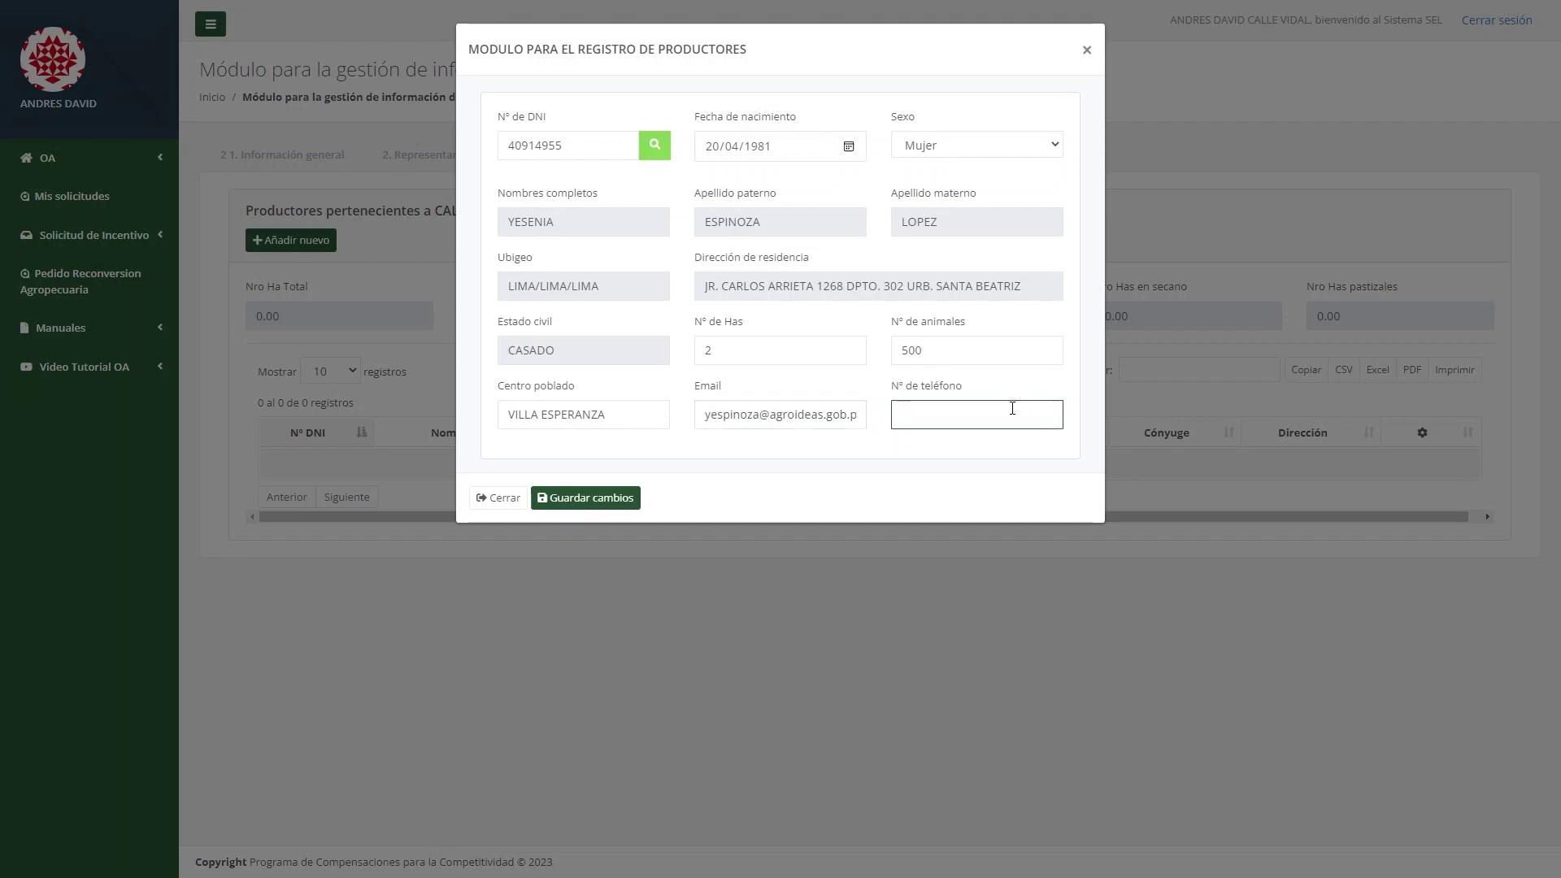
{"action": "type", "text": "123456789"}
{"action": "left_click", "coordinate": [622, 496]}
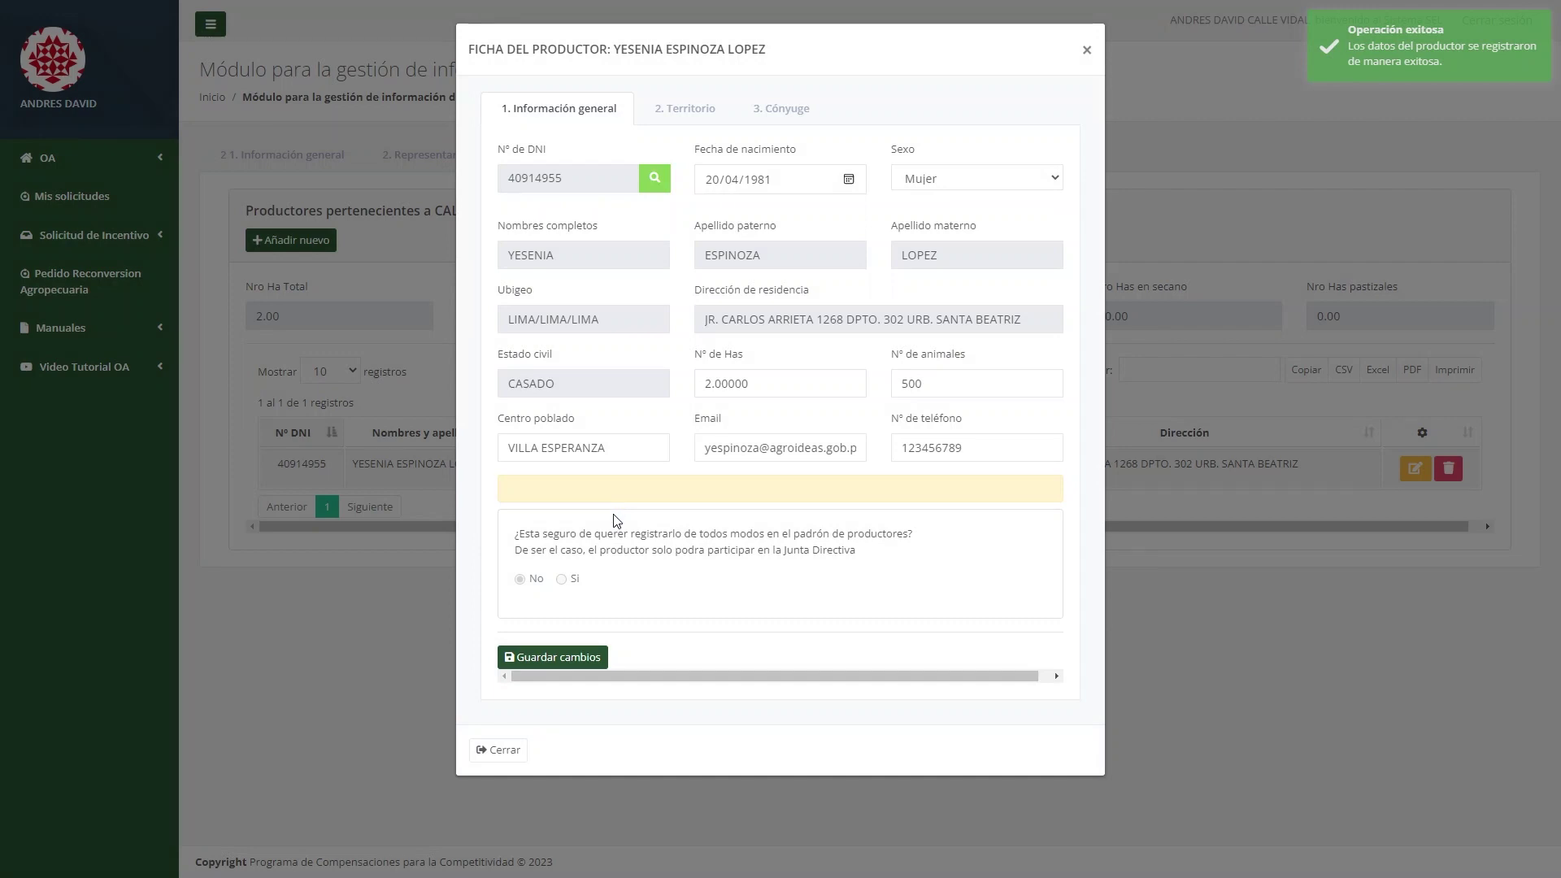
Review the producer's Territorio and Cónyuge tabs, then close the record.
{"action": "left_click", "coordinate": [696, 111]}
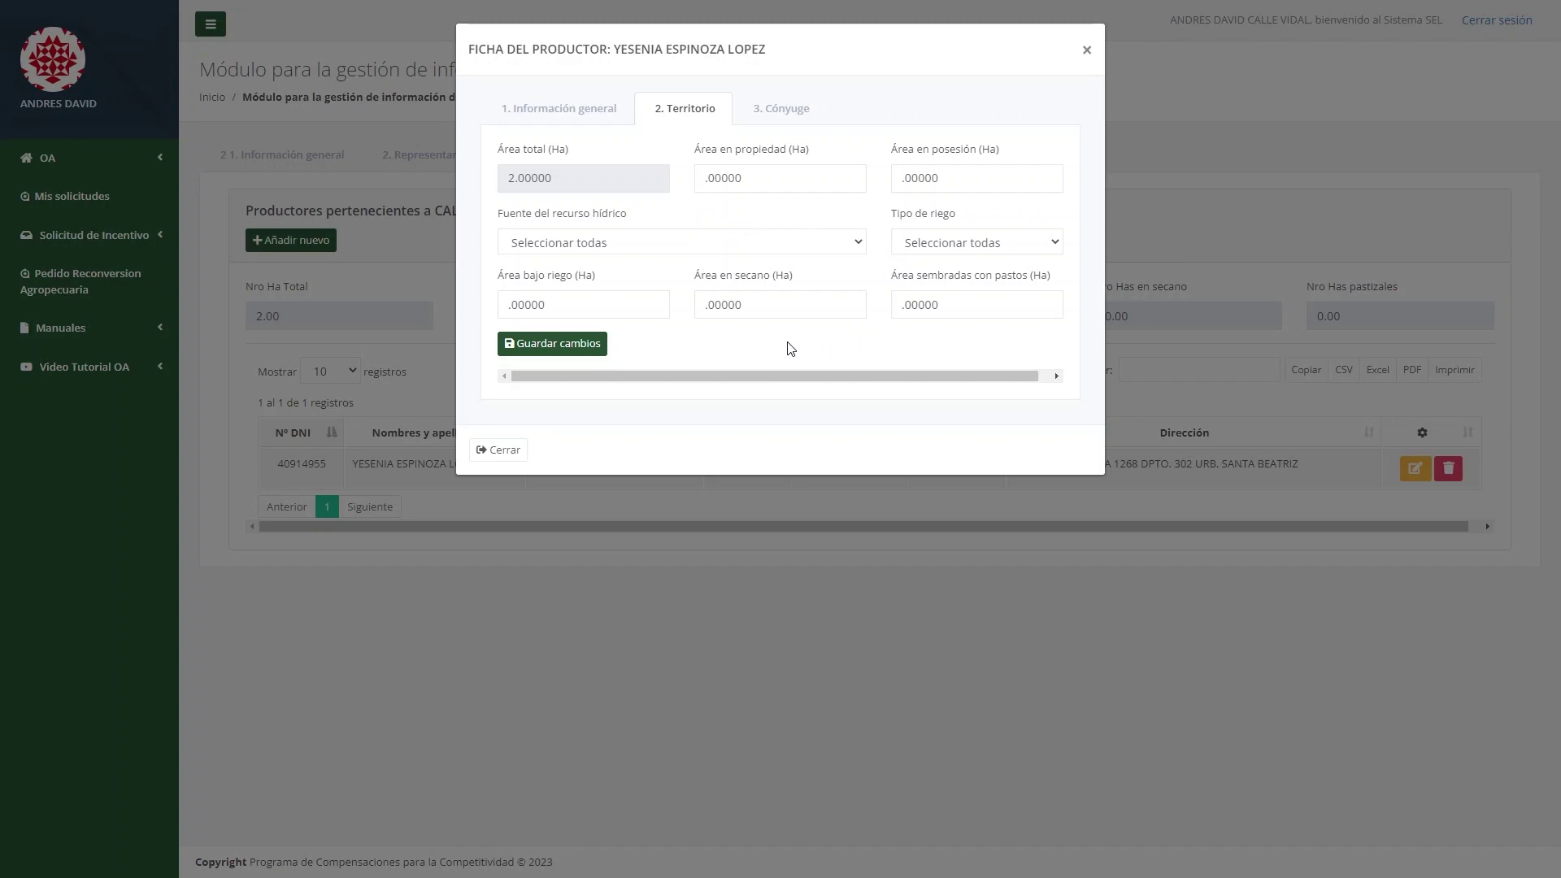
{"action": "left_click", "coordinate": [788, 114]}
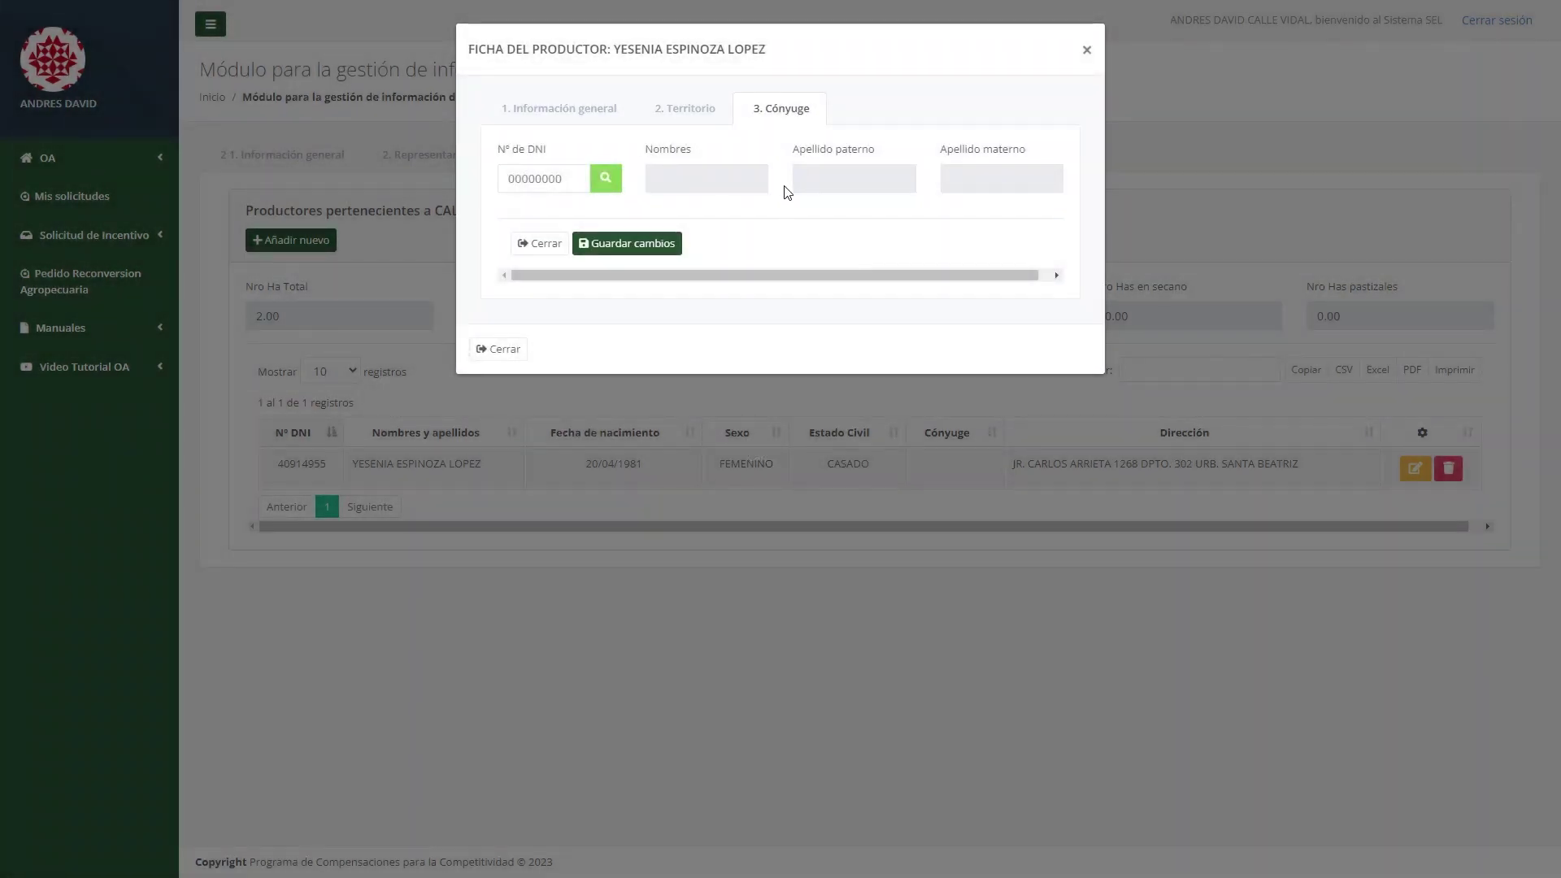
{"action": "left_click", "coordinate": [512, 353]}
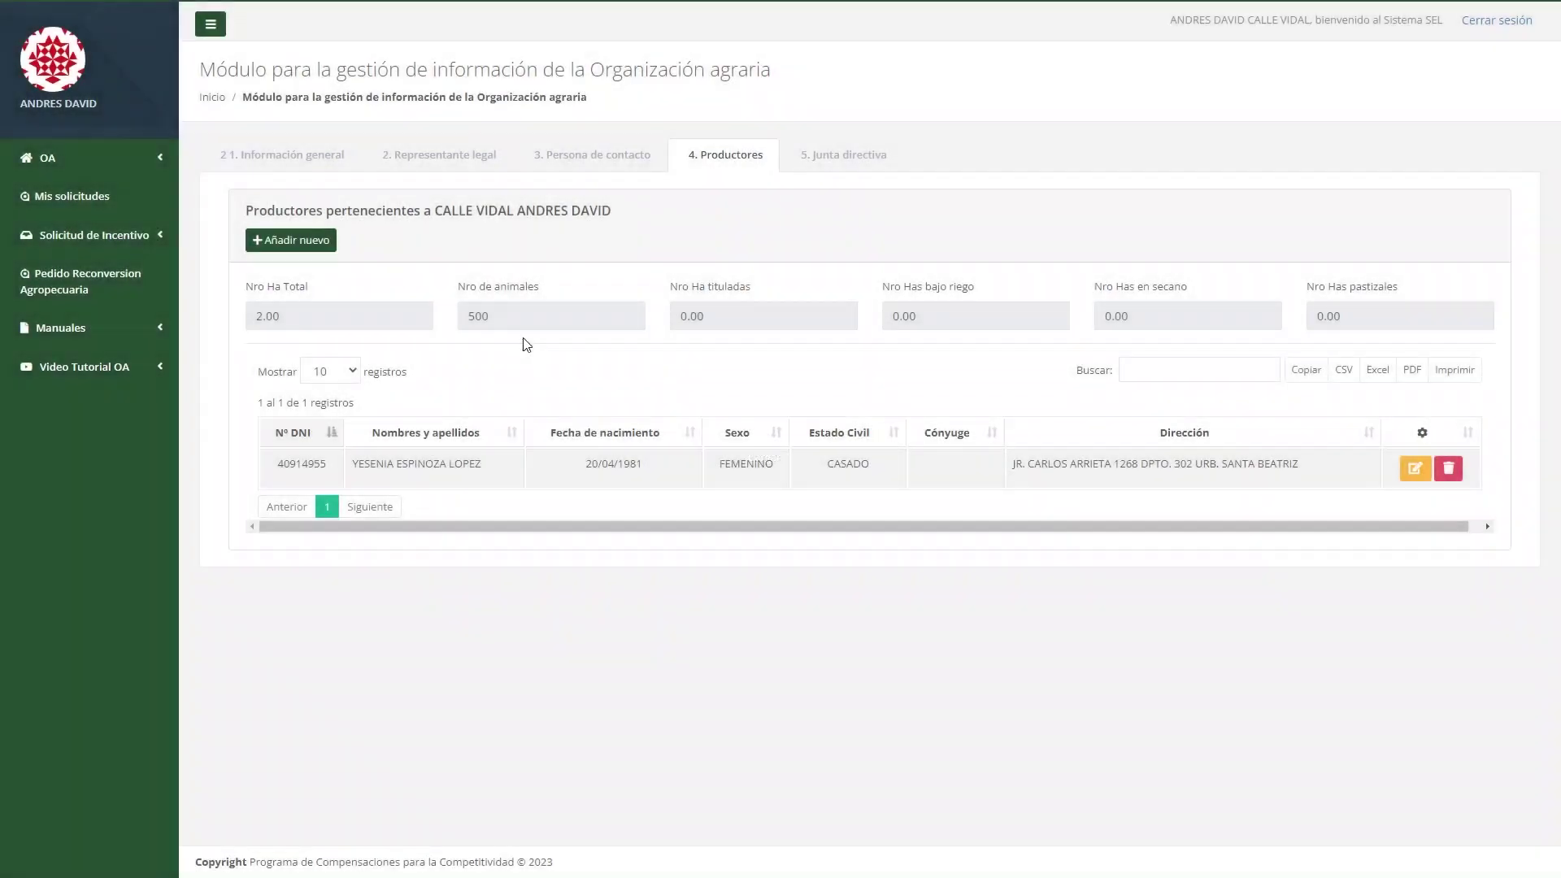
Start another producer, look up their details by DNI, and set sex to Mujer.
{"action": "left_click", "coordinate": [318, 246]}
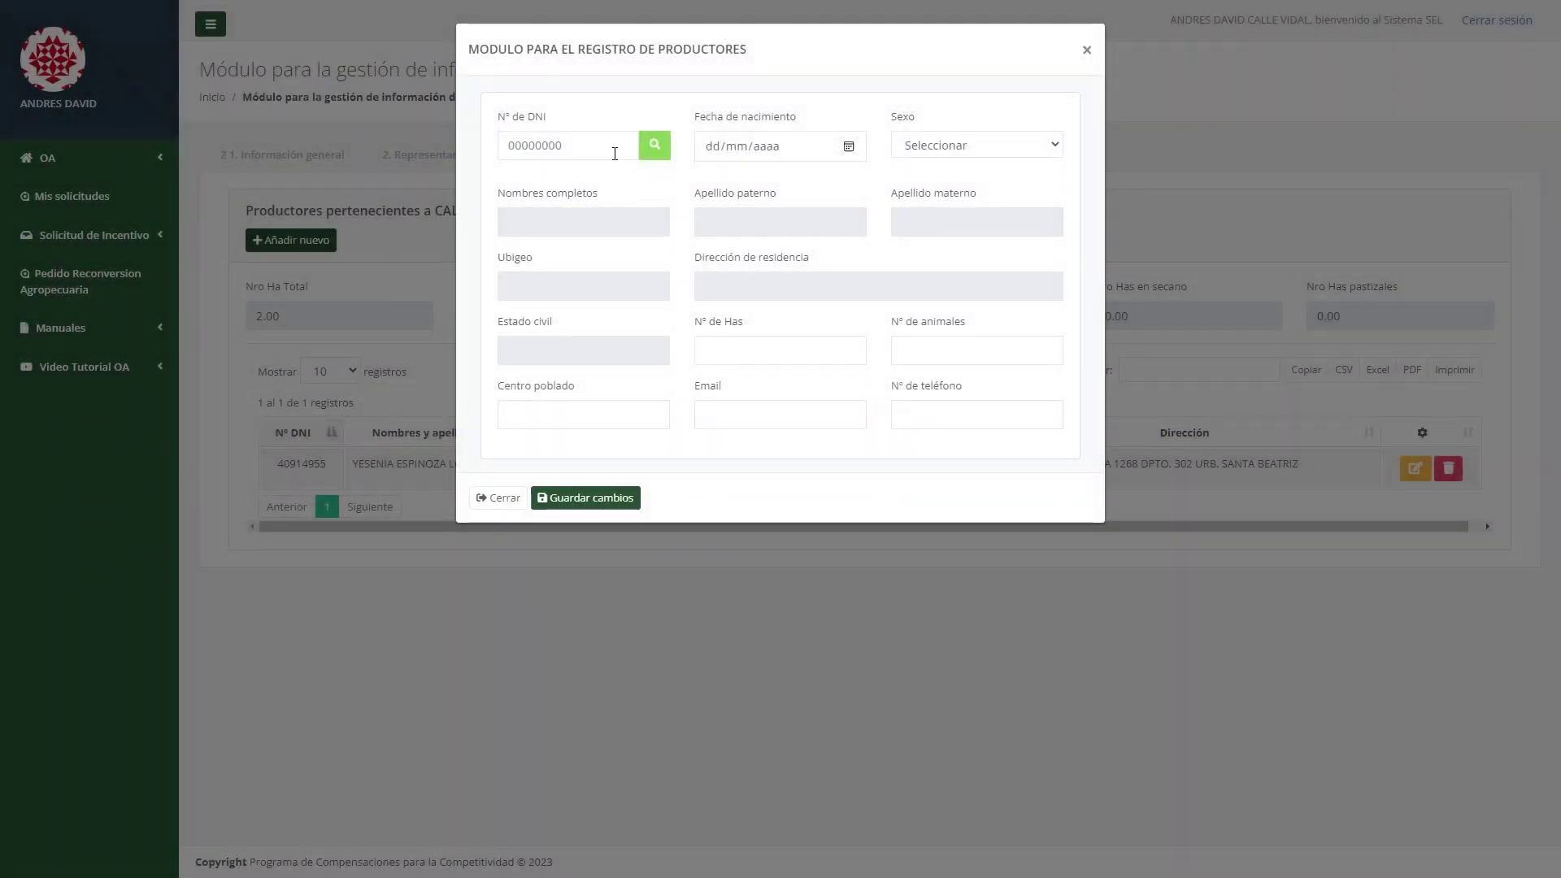
{"action": "left_click", "coordinate": [613, 153]}
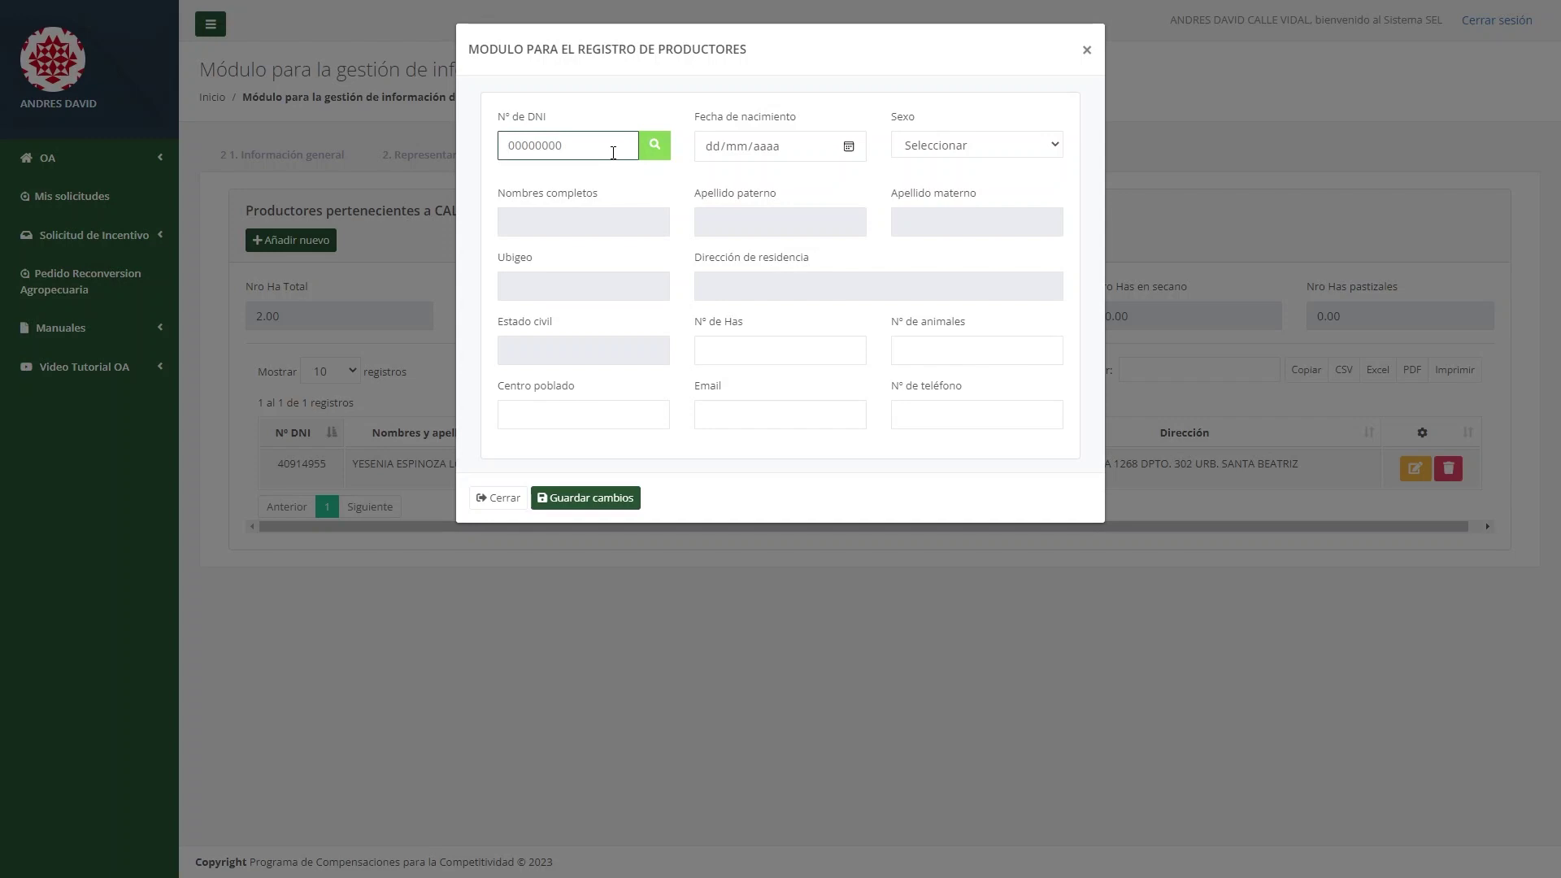
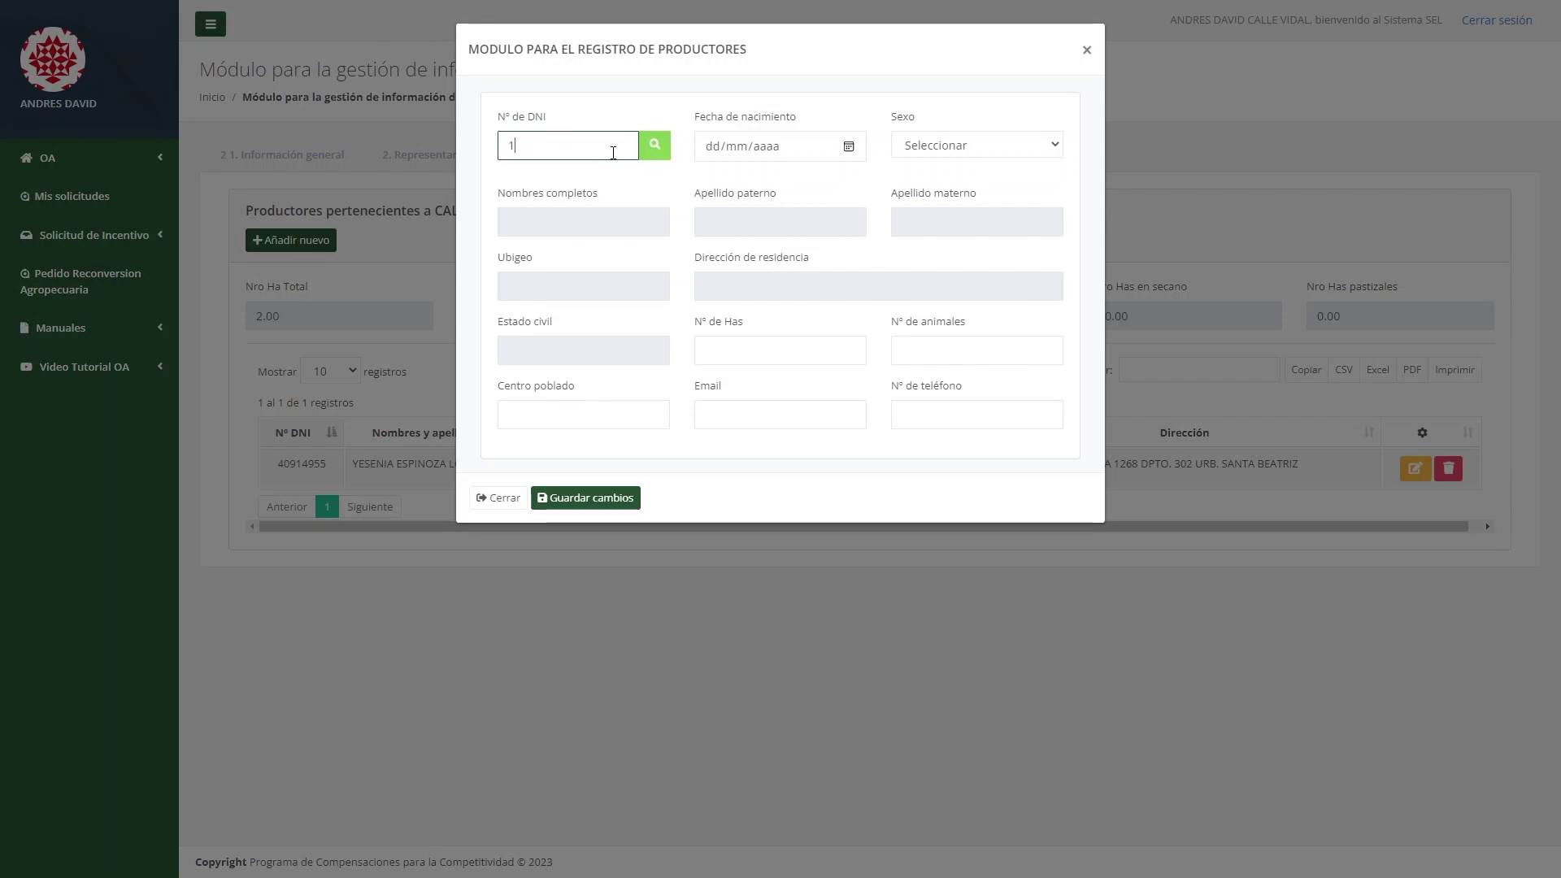
{"action": "left_click", "coordinate": [642, 145]}
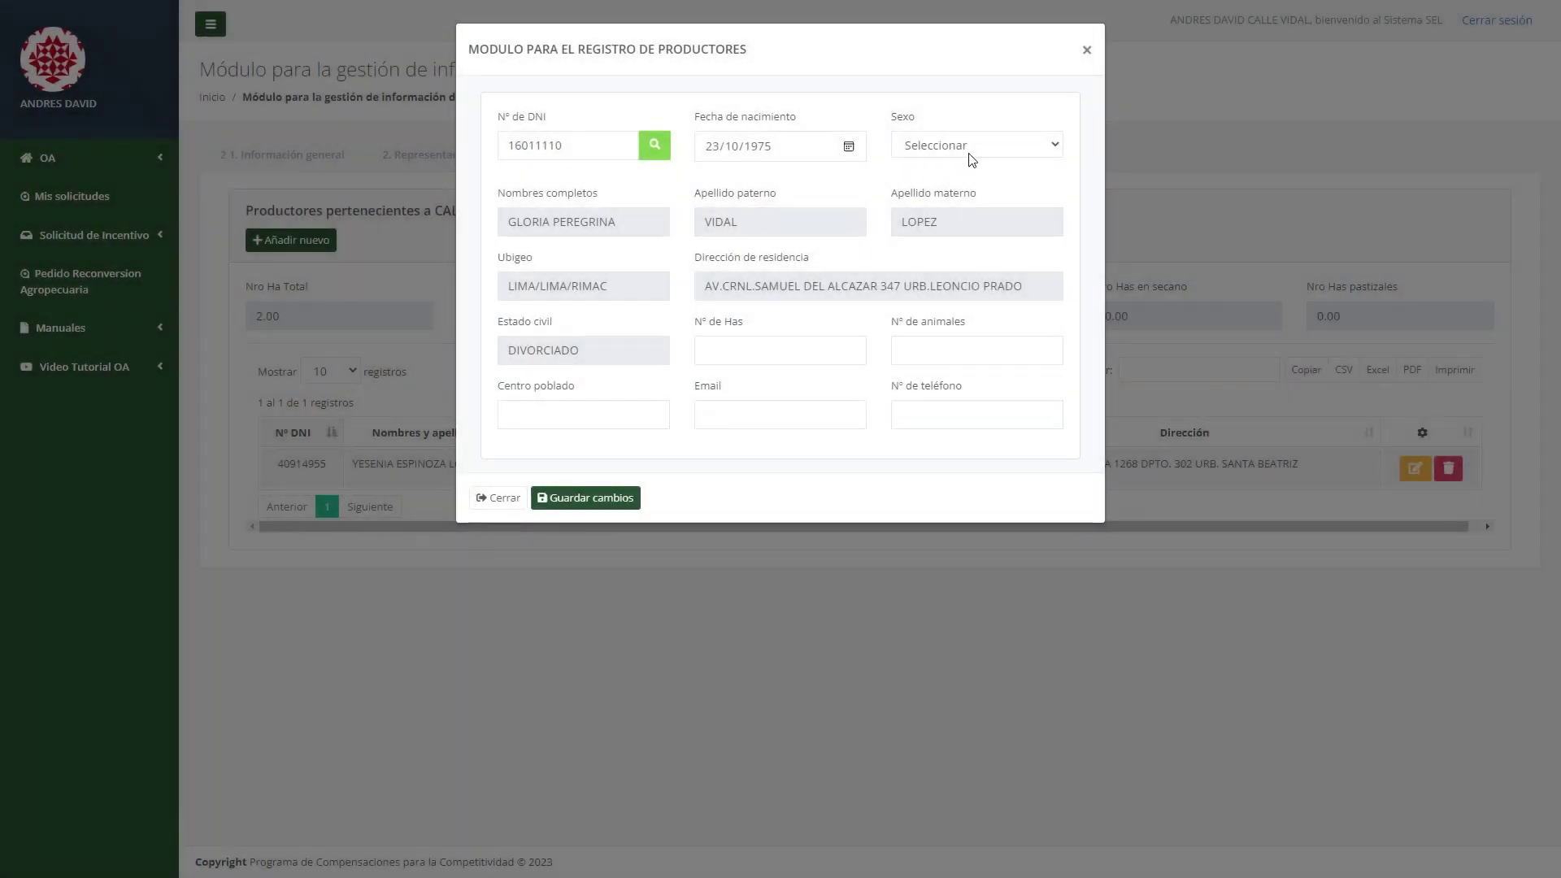
{"action": "left_click", "coordinate": [969, 150]}
{"action": "left_click", "coordinate": [955, 199]}
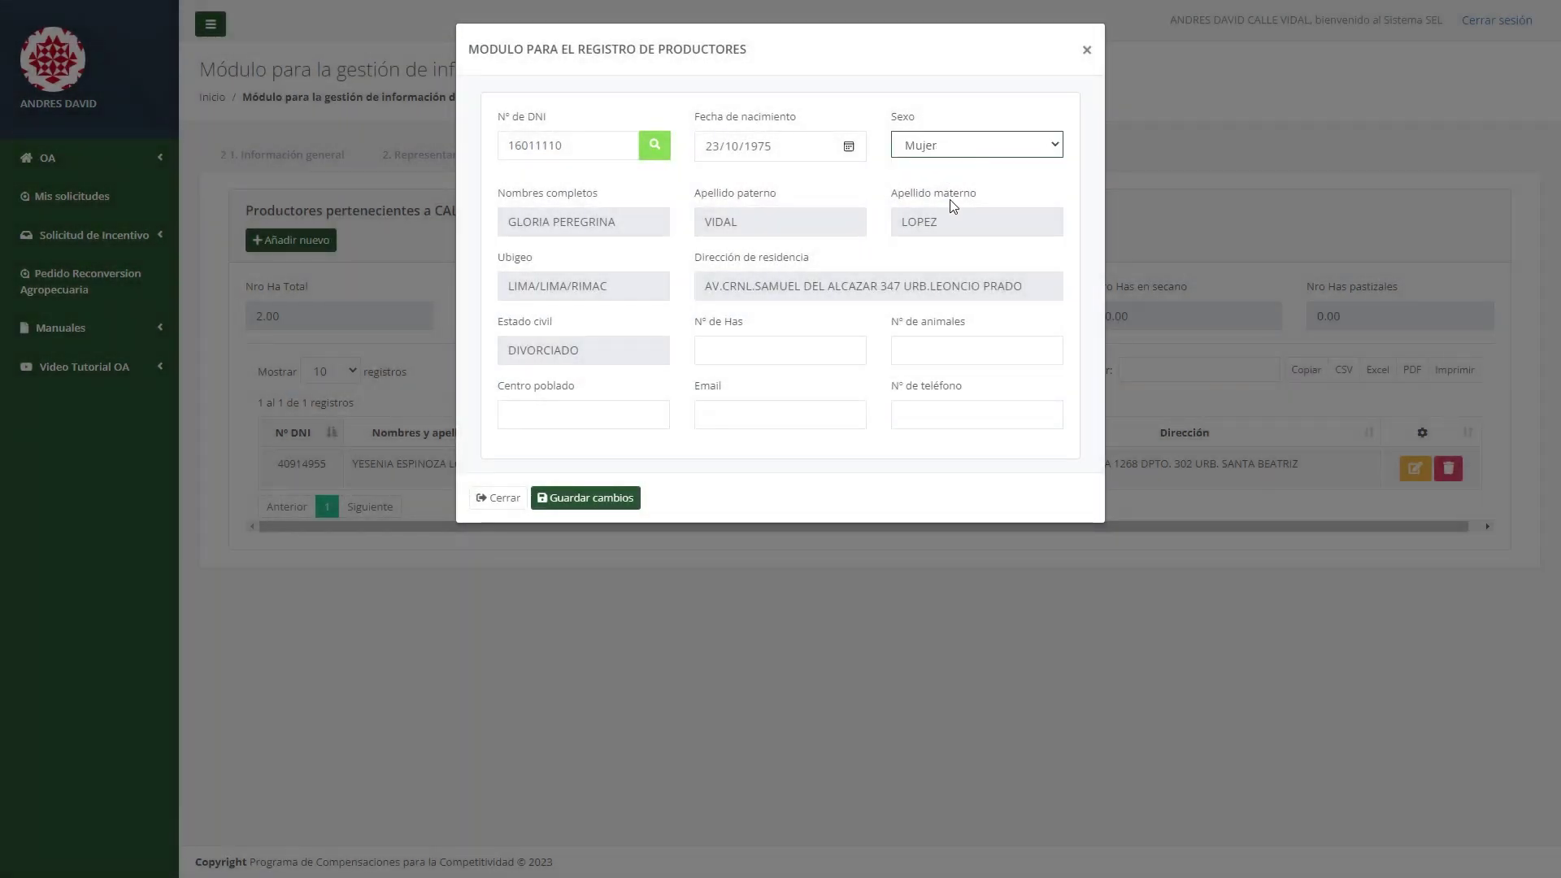
Save the producer with 5 hectares, 300 animals, centro poblado 'CENTRO POBLADO', e-mail and phone.
{"action": "left_click", "coordinate": [762, 352]}
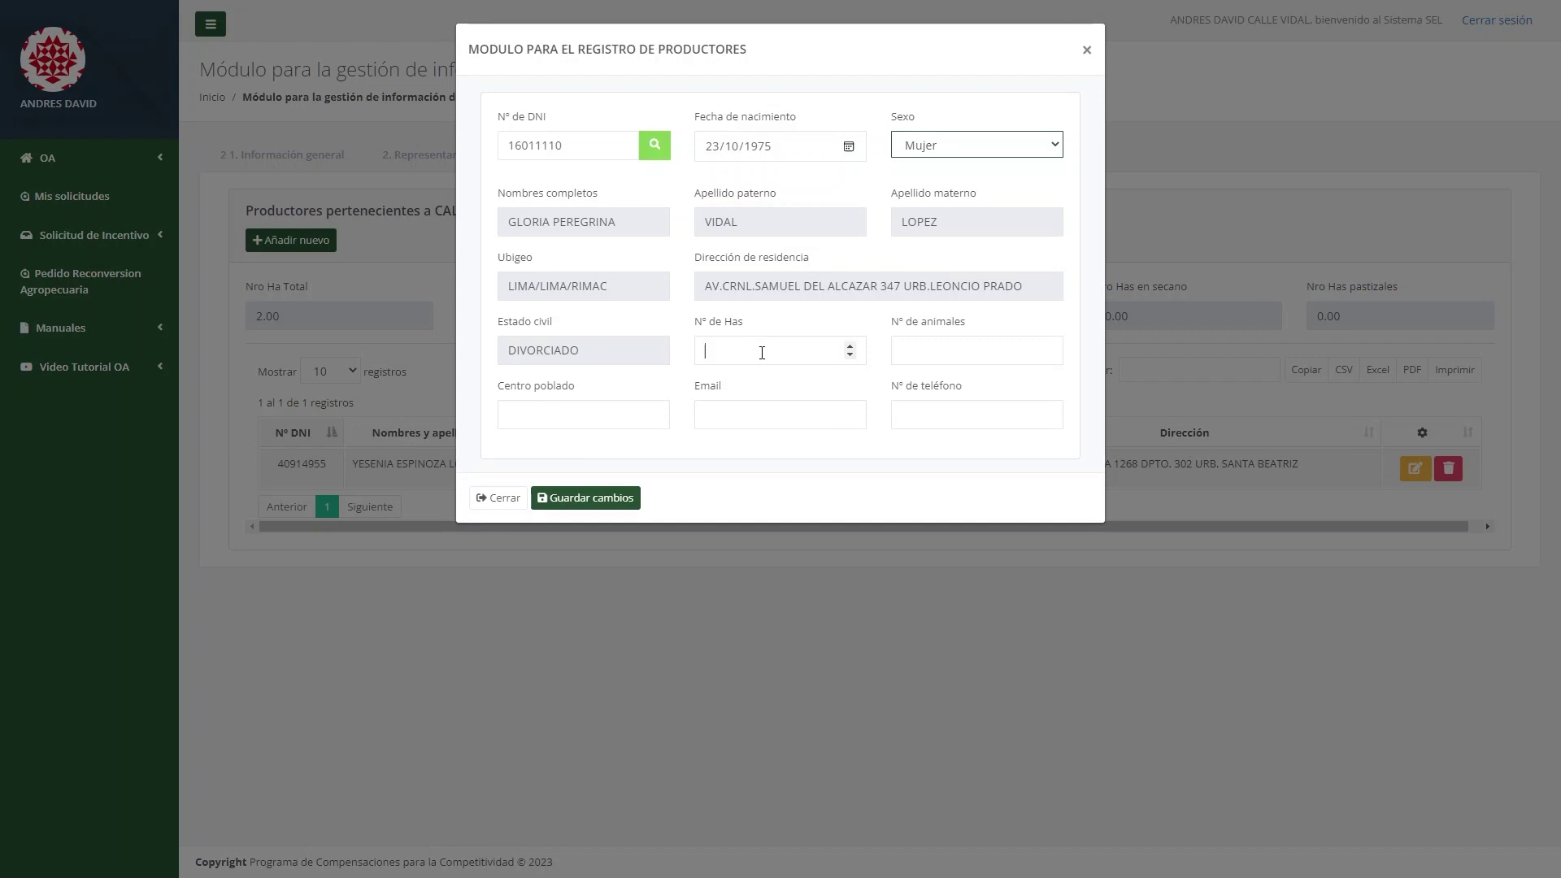
{"action": "left_click", "coordinate": [957, 345]}
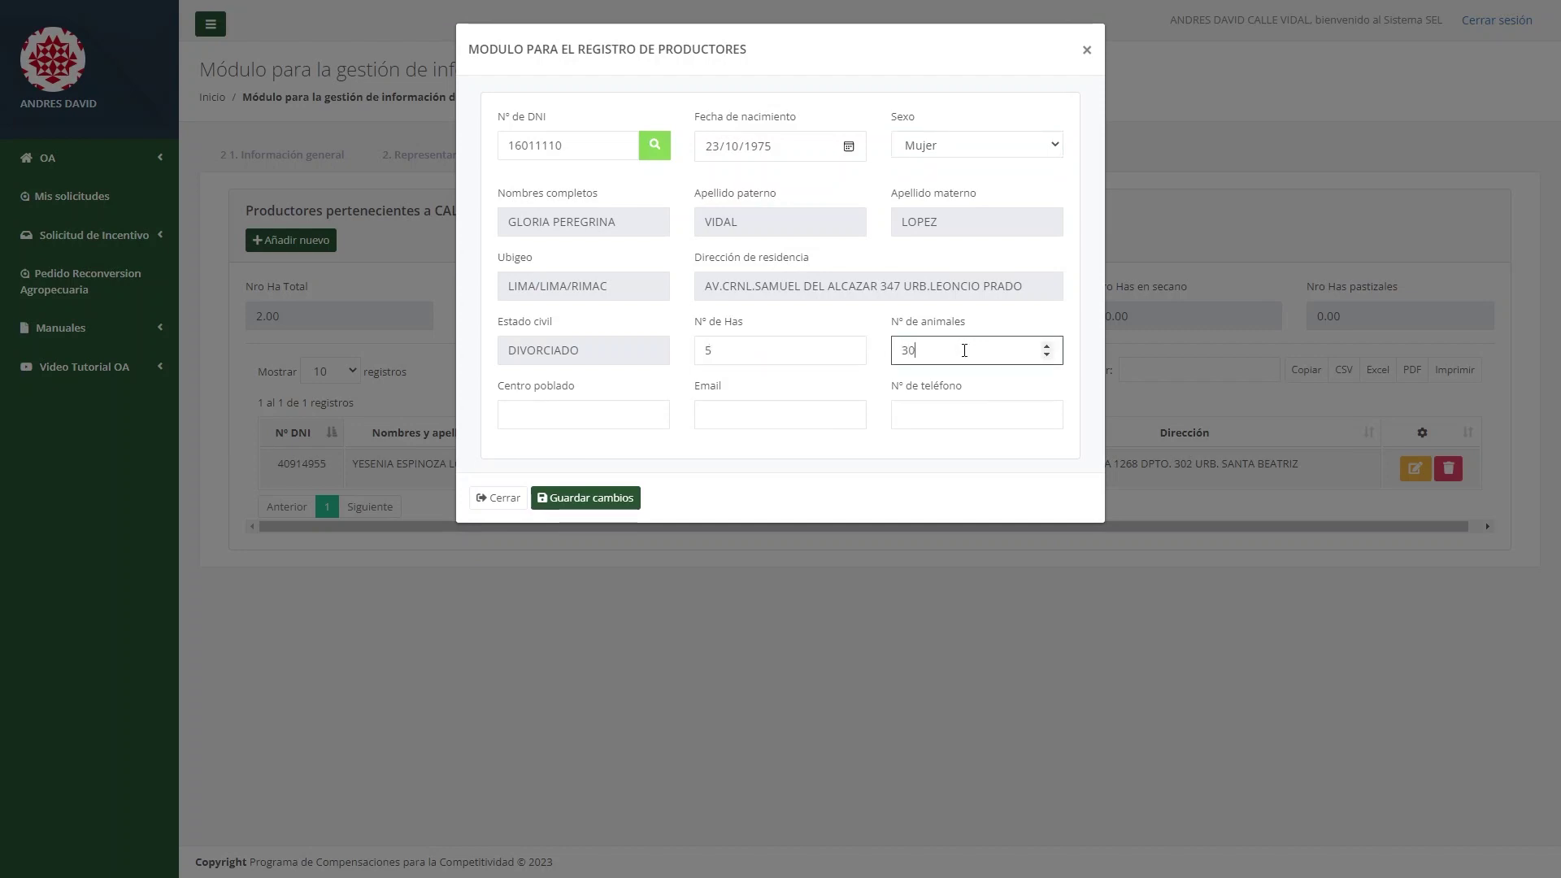
{"action": "left_click", "coordinate": [625, 412]}
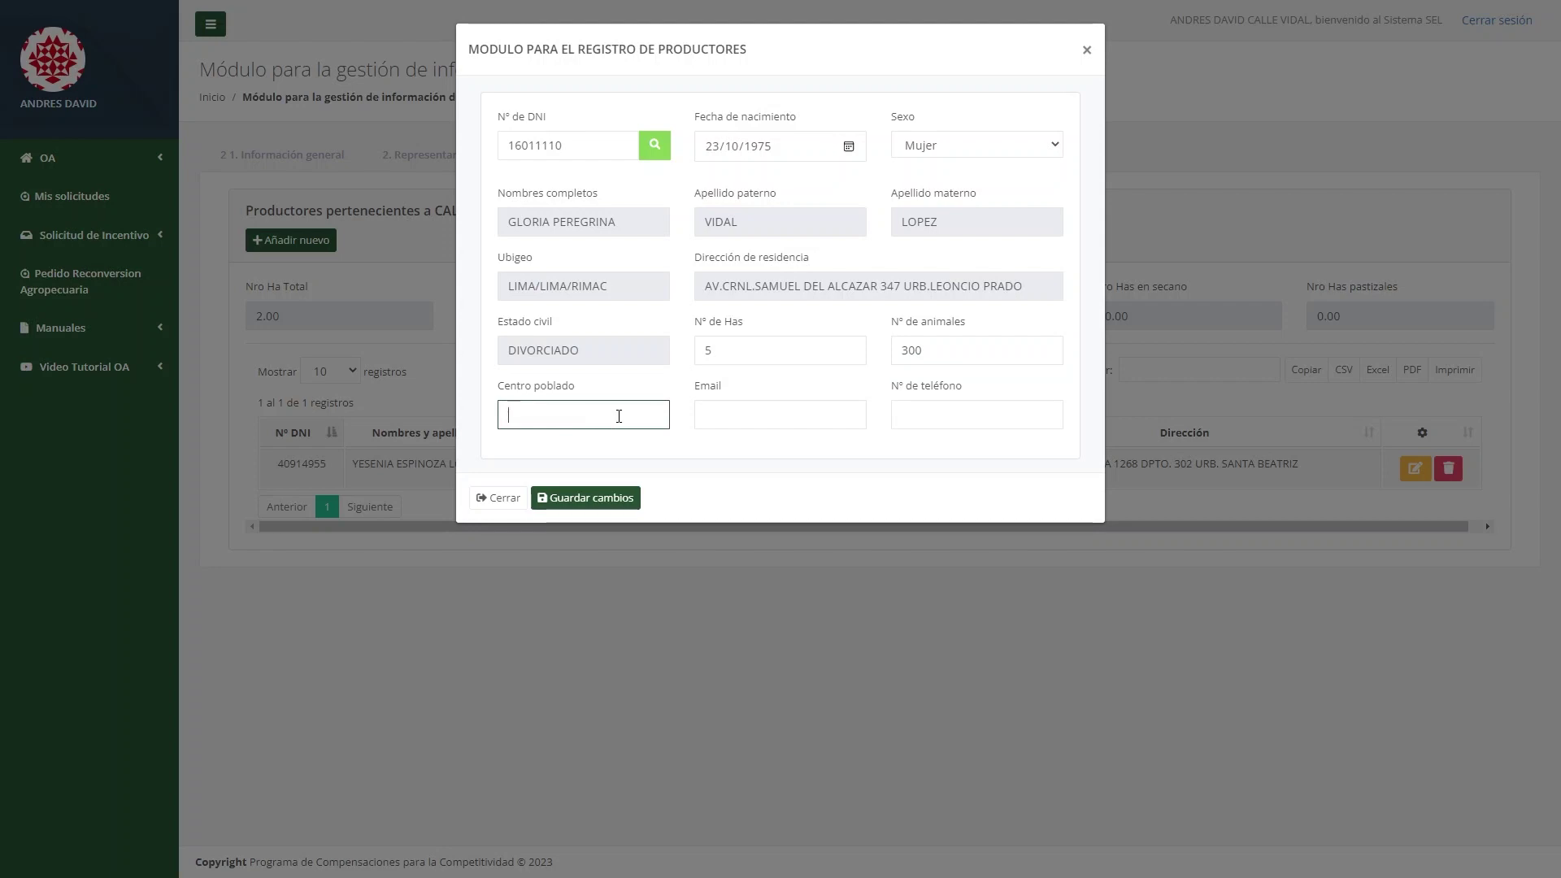
{"action": "type", "text": "CENTRO POBLADO"}
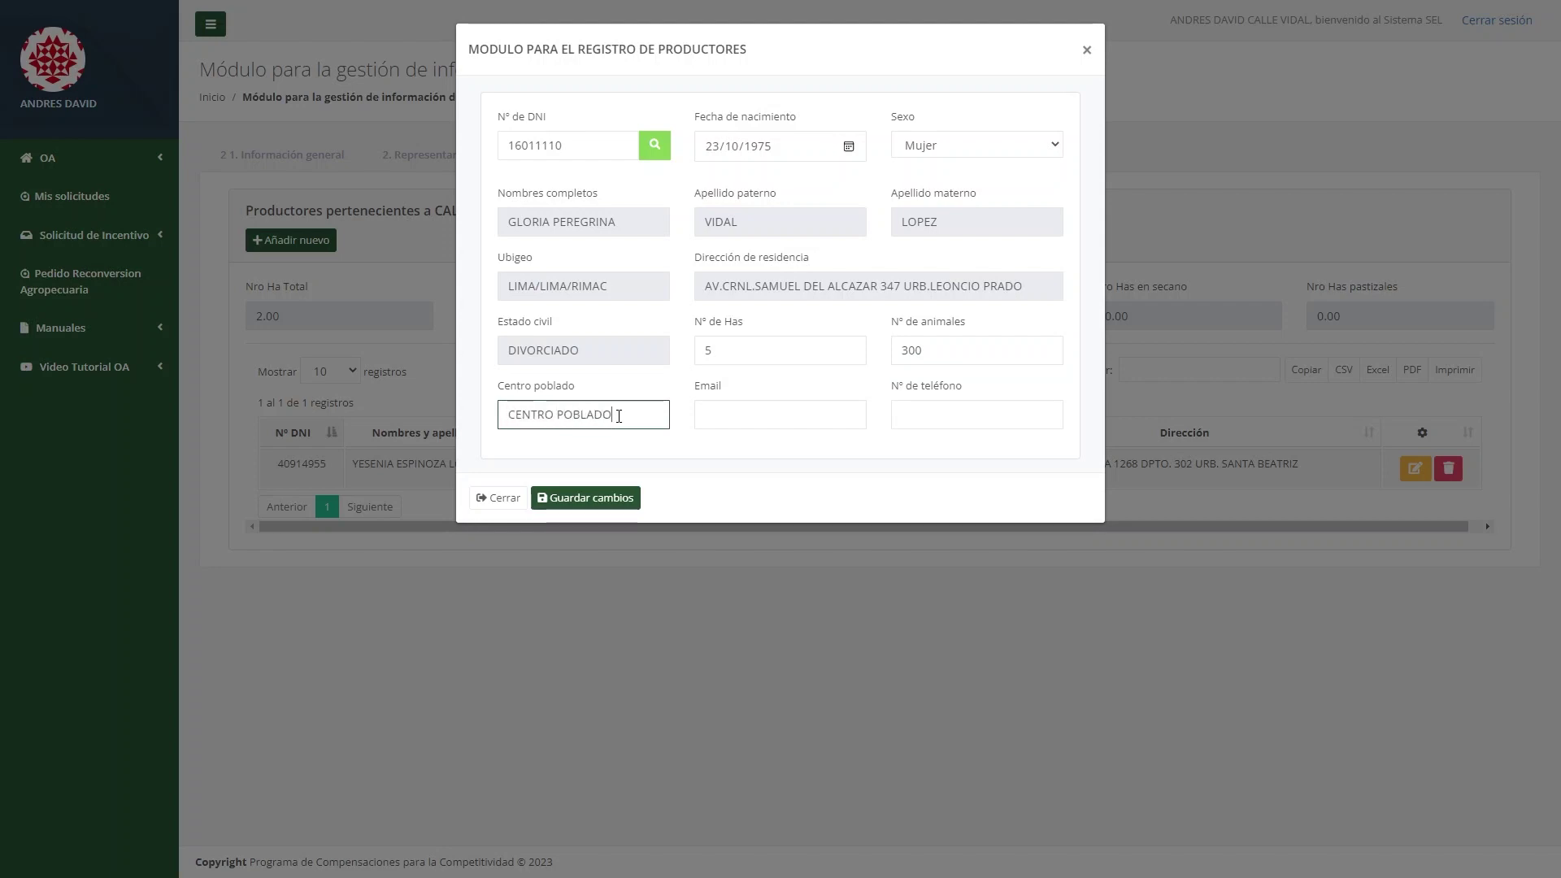
{"action": "key", "text": "Tab"}
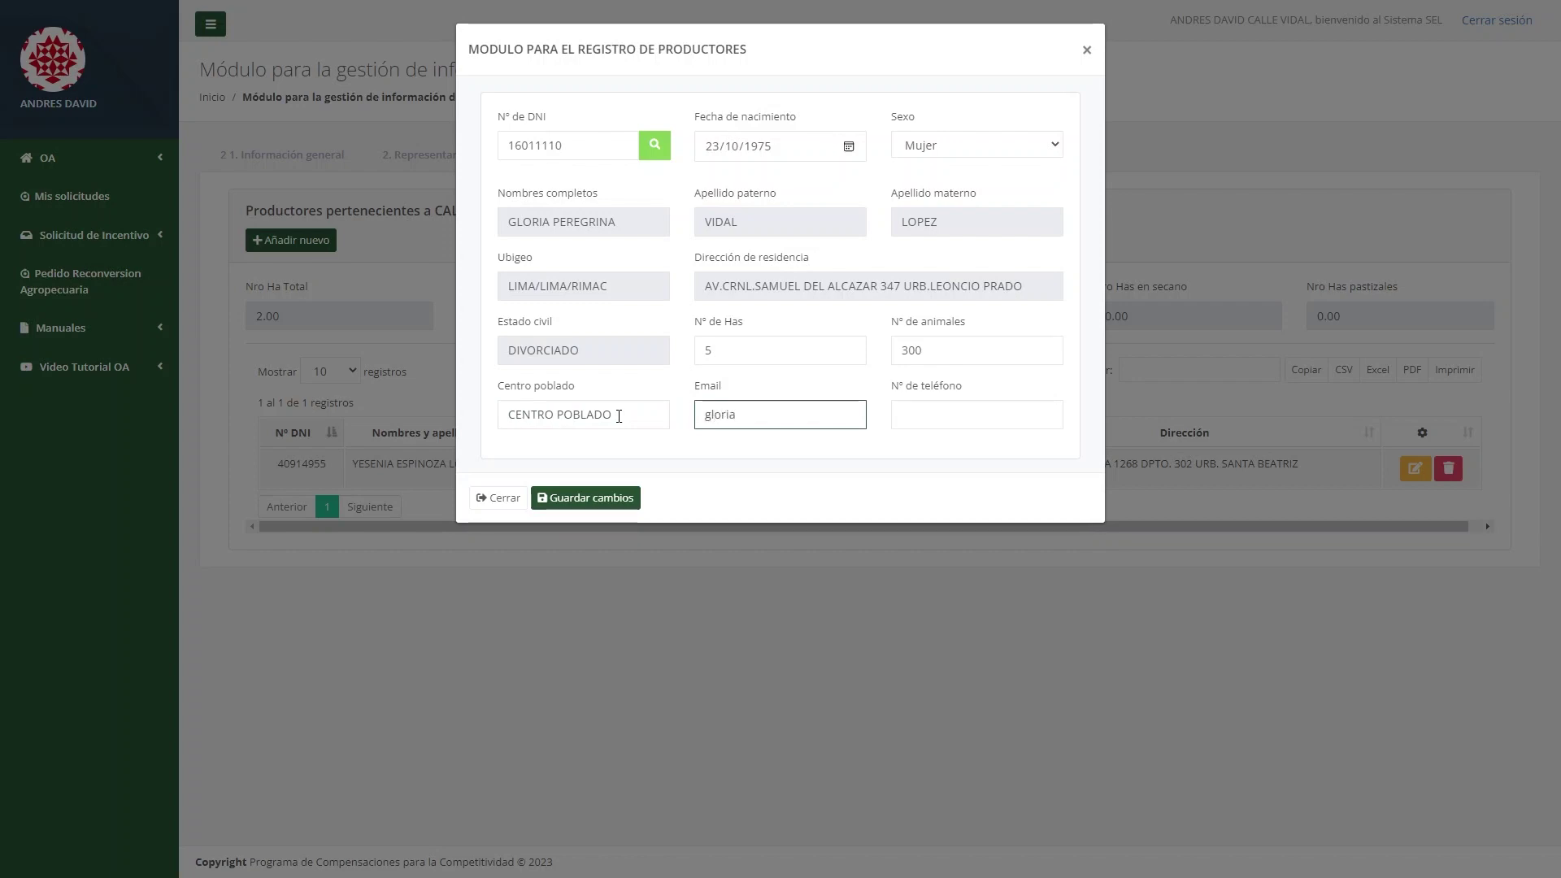
{"action": "key", "text": "Tab"}
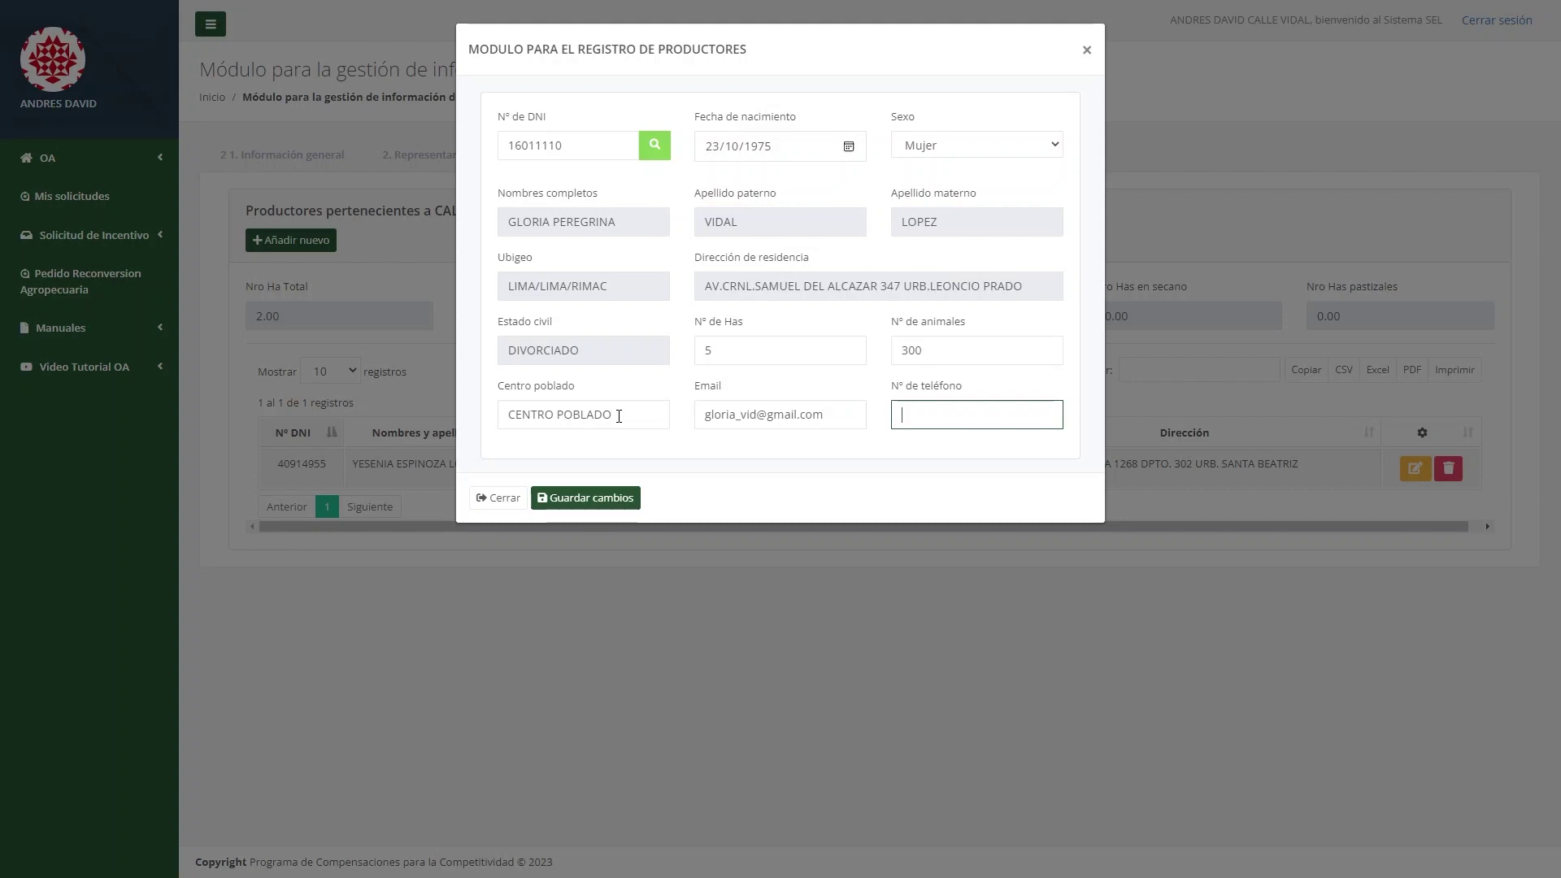
{"action": "type", "text": "123456789"}
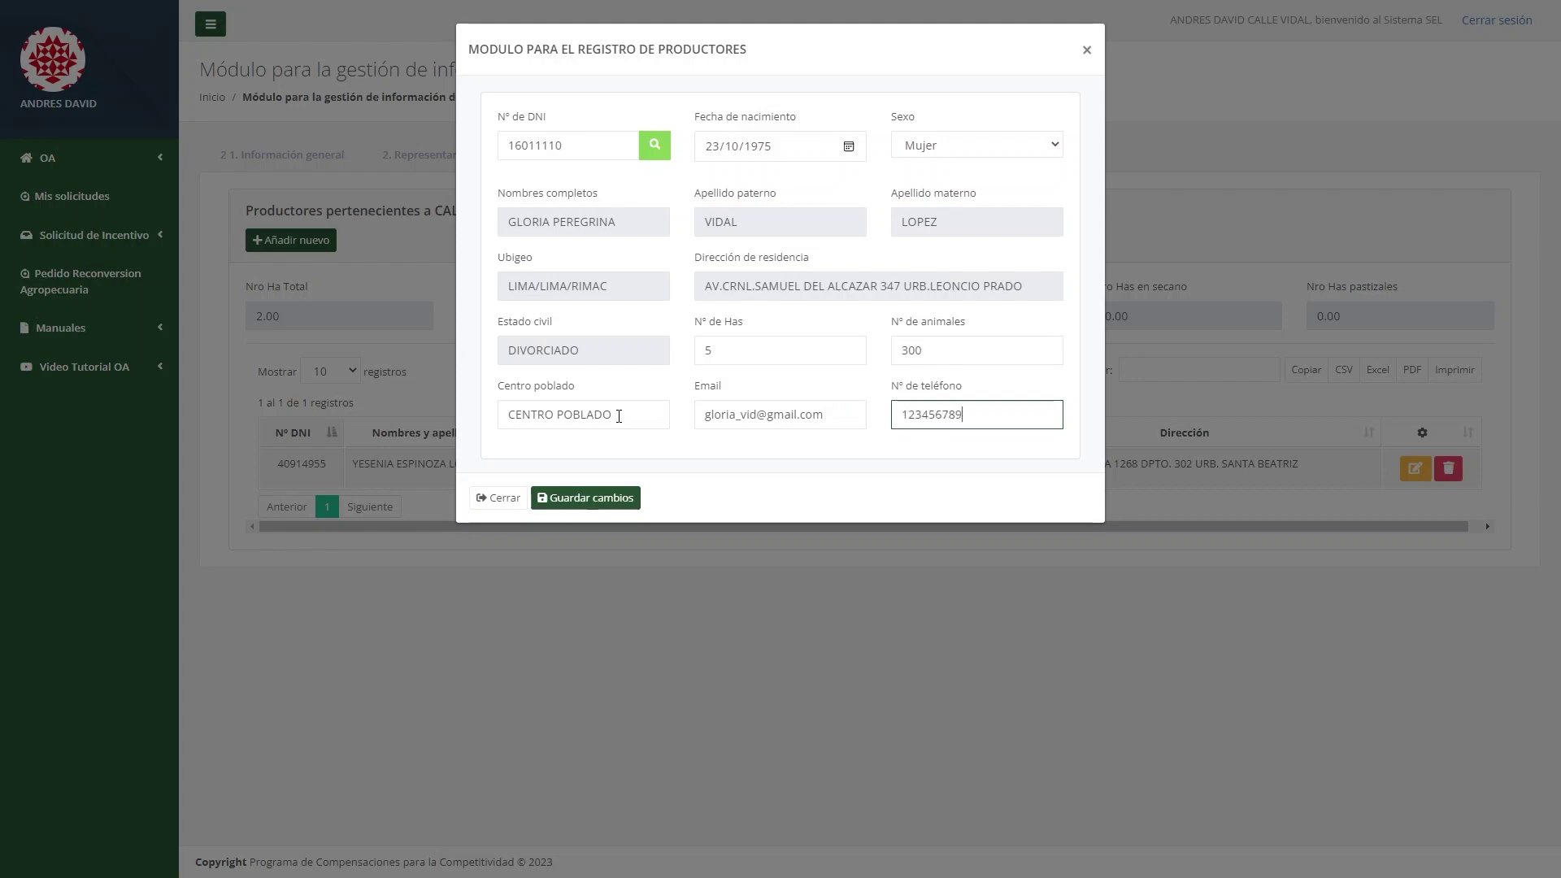
{"action": "left_click", "coordinate": [618, 498]}
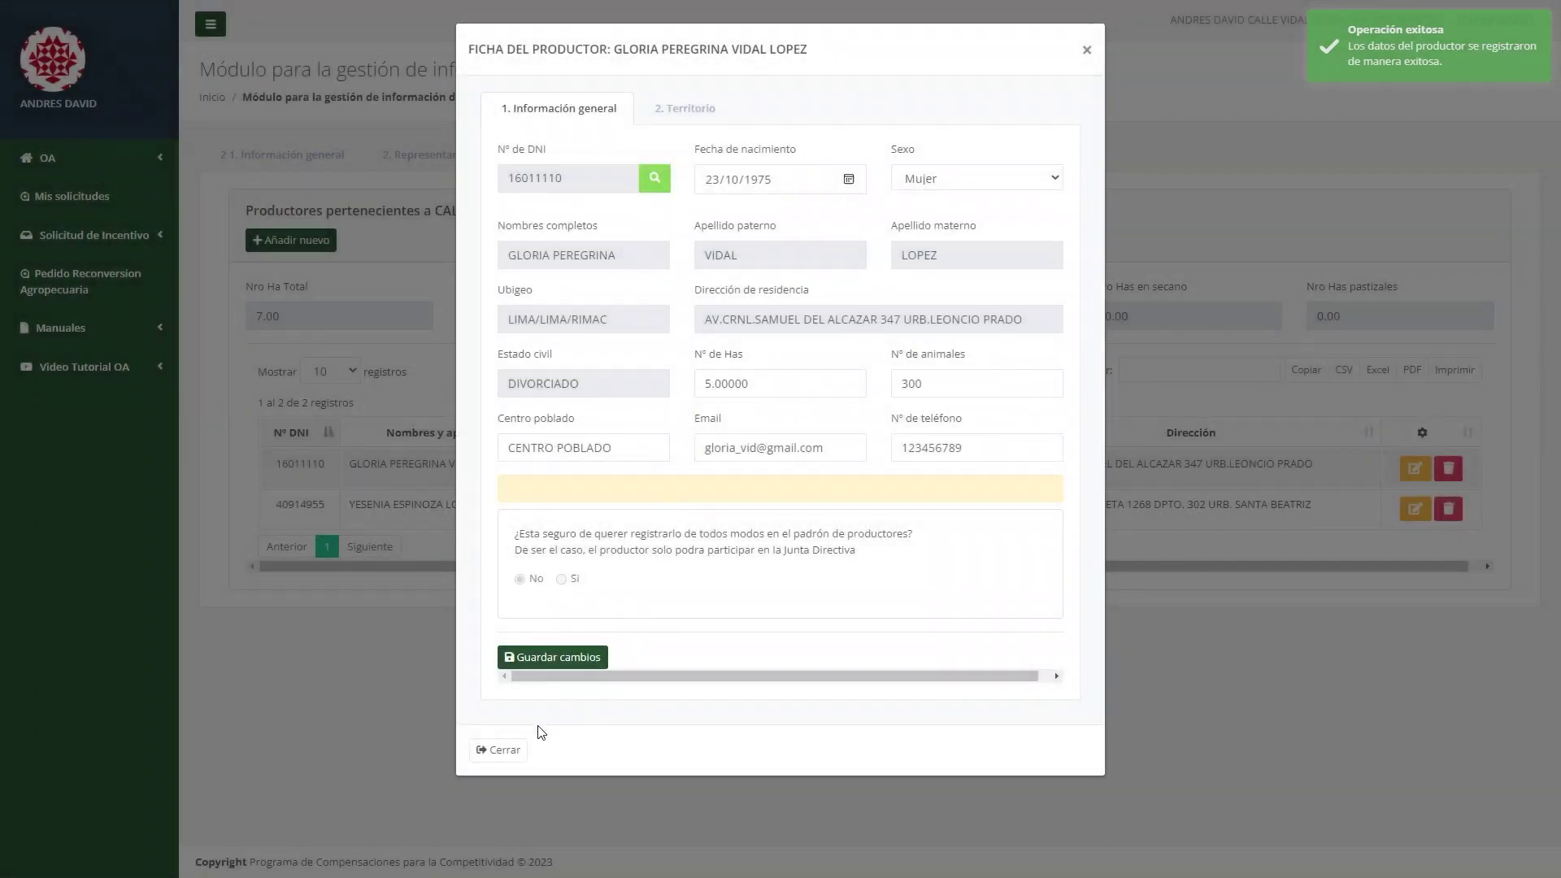
{"action": "left_click", "coordinate": [501, 749]}
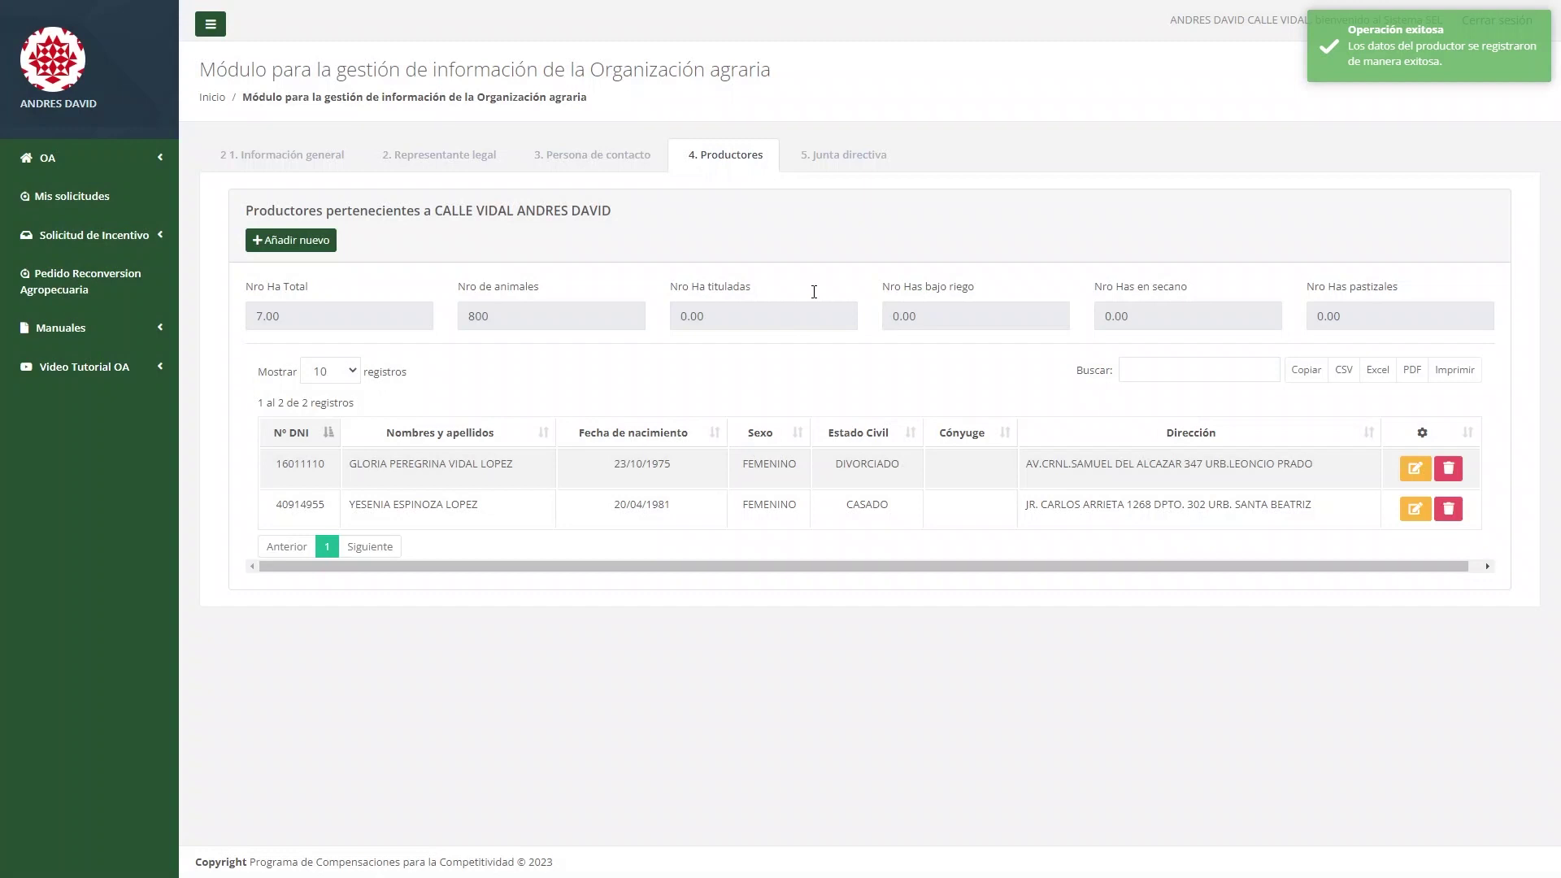
Add the first producer to the directiva as Presidente, valid until 30/06/2023.
{"action": "left_click", "coordinate": [852, 163]}
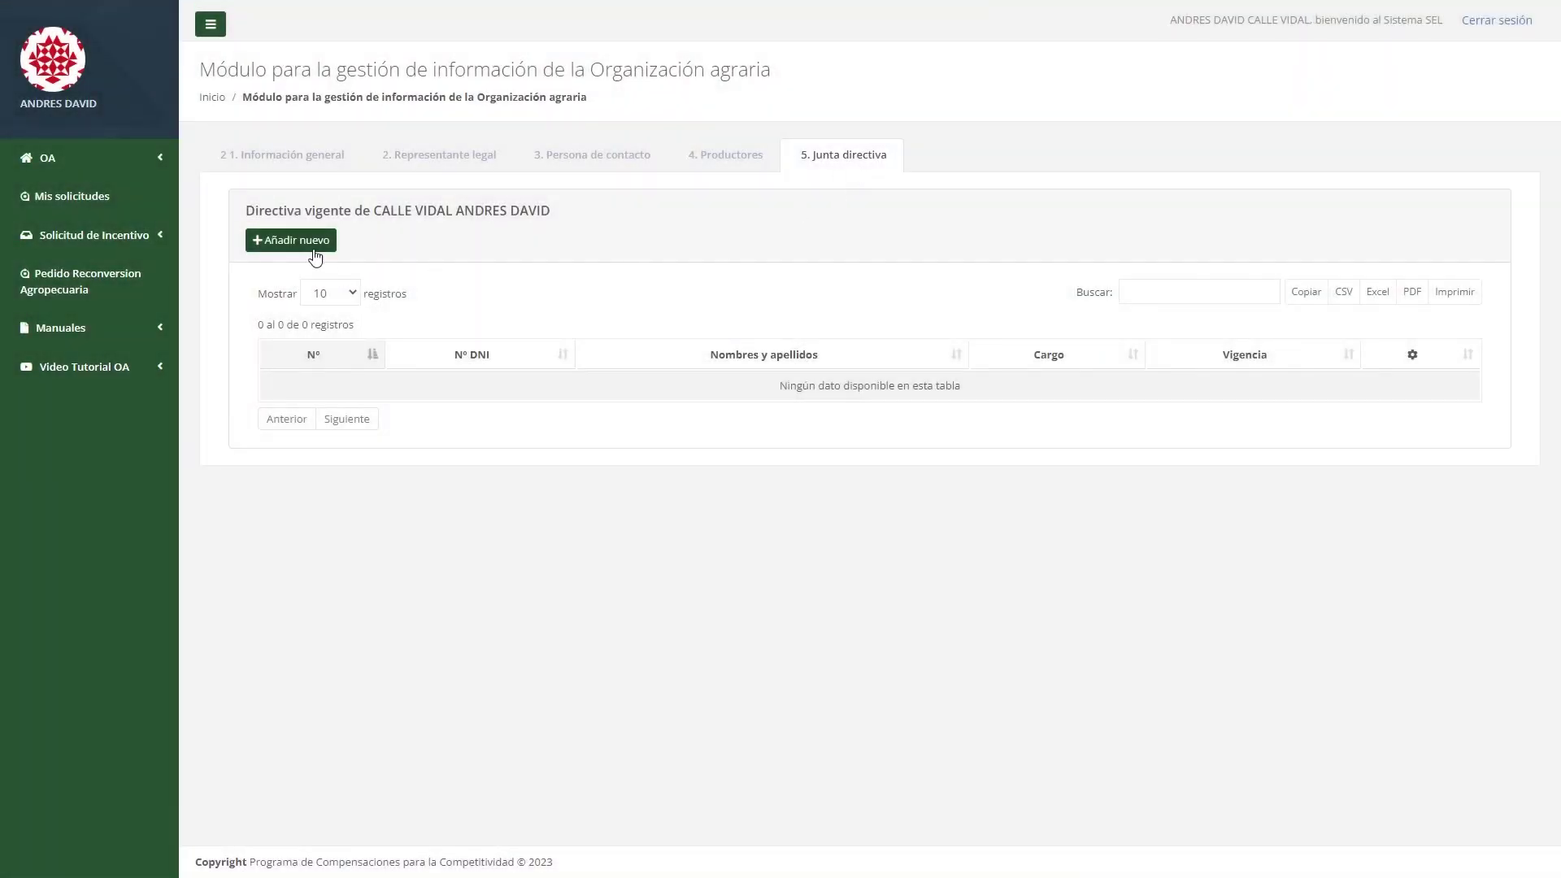
{"action": "left_click", "coordinate": [333, 242]}
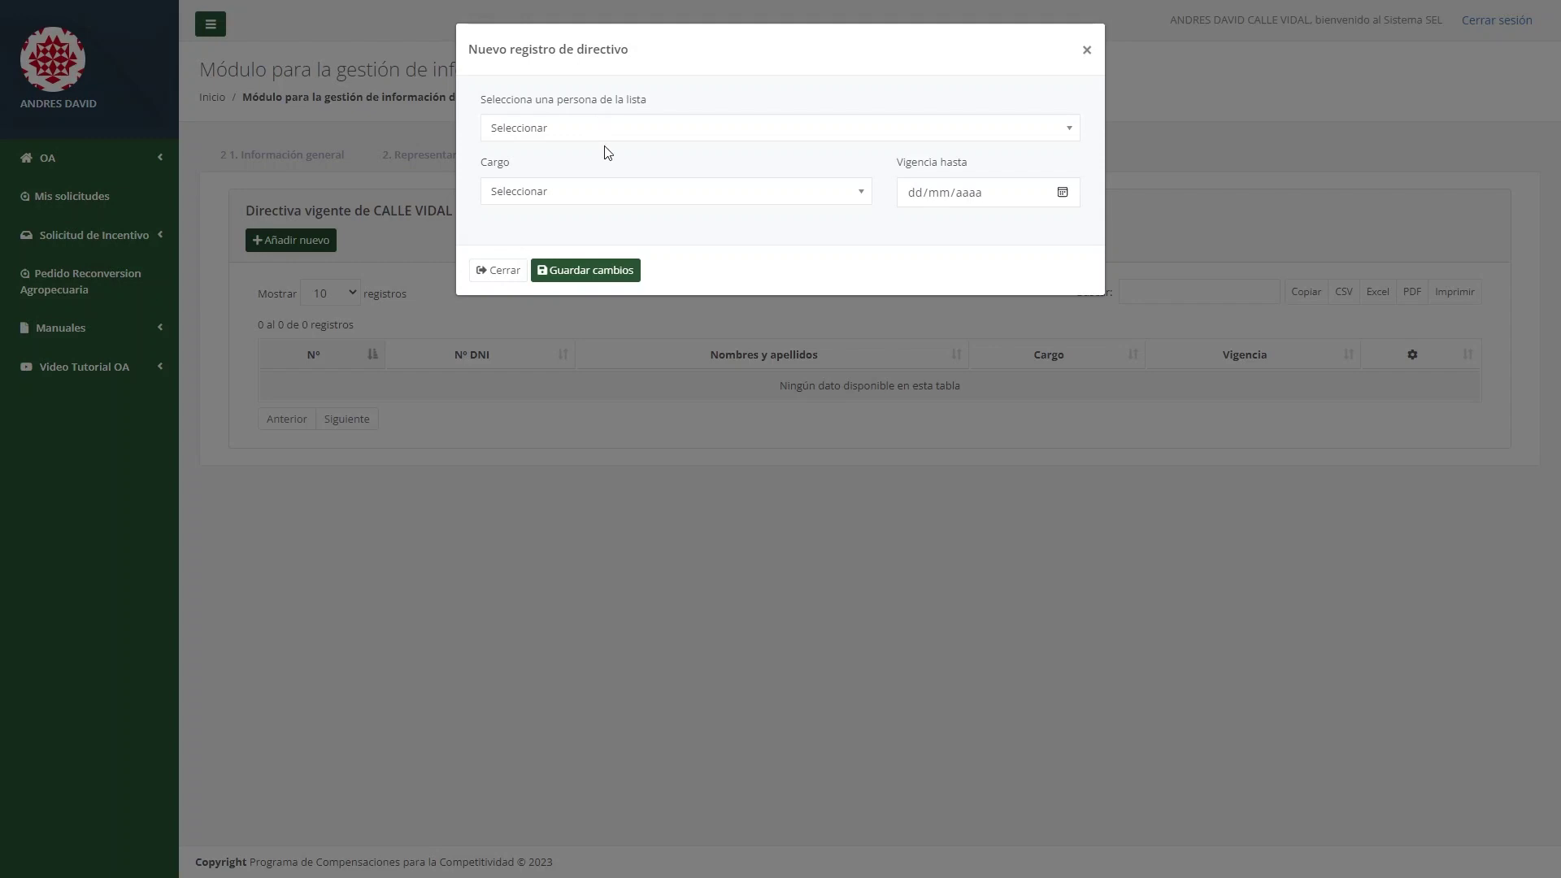
{"action": "left_click", "coordinate": [609, 130]}
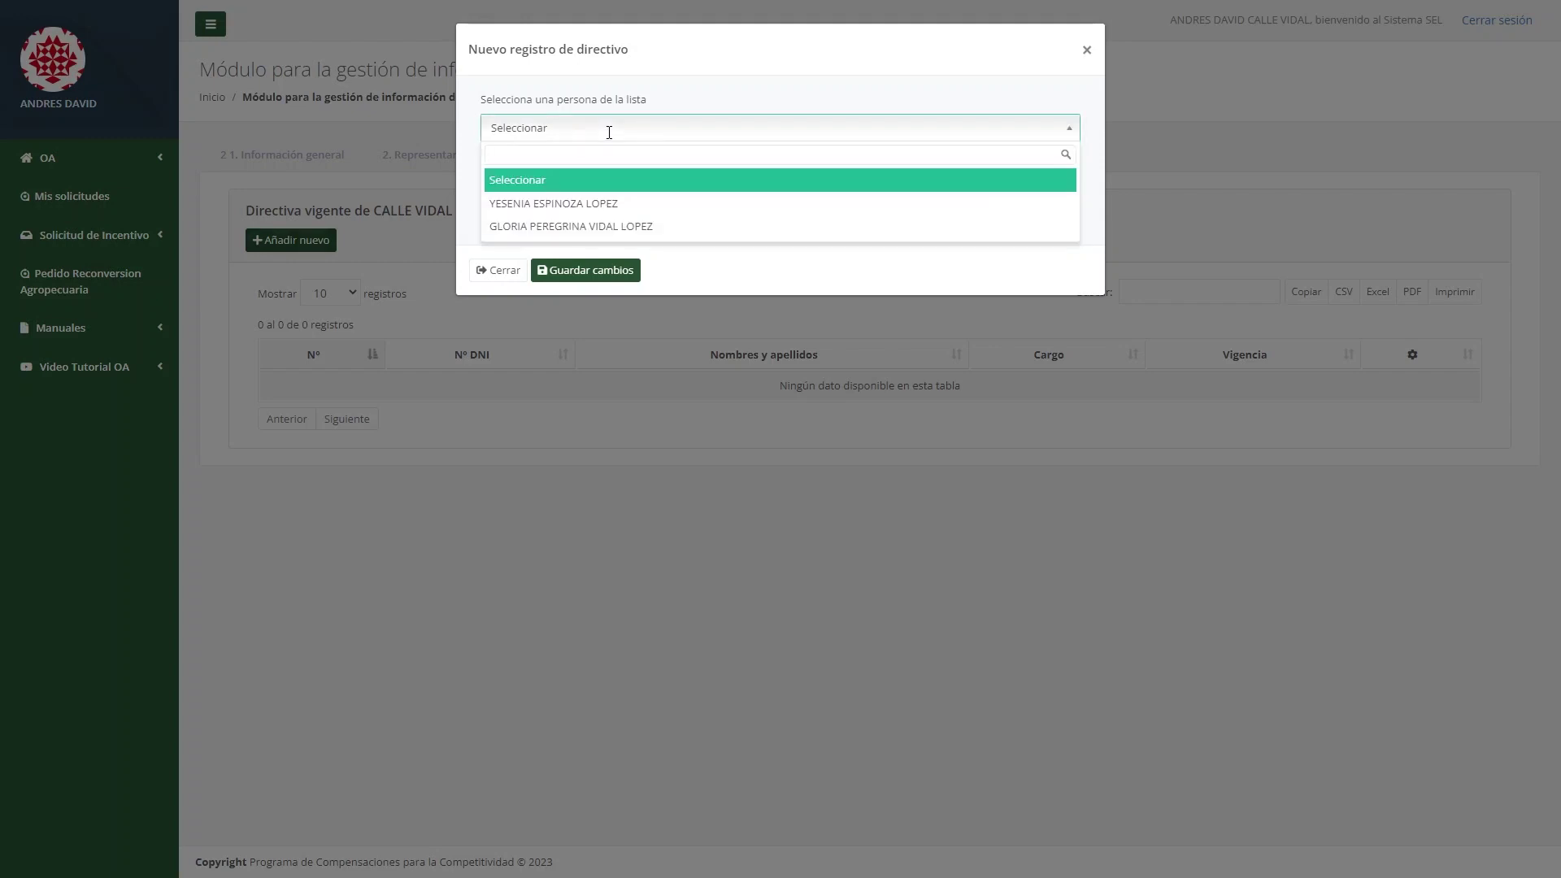
{"action": "left_click", "coordinate": [596, 204]}
{"action": "left_click", "coordinate": [575, 199]}
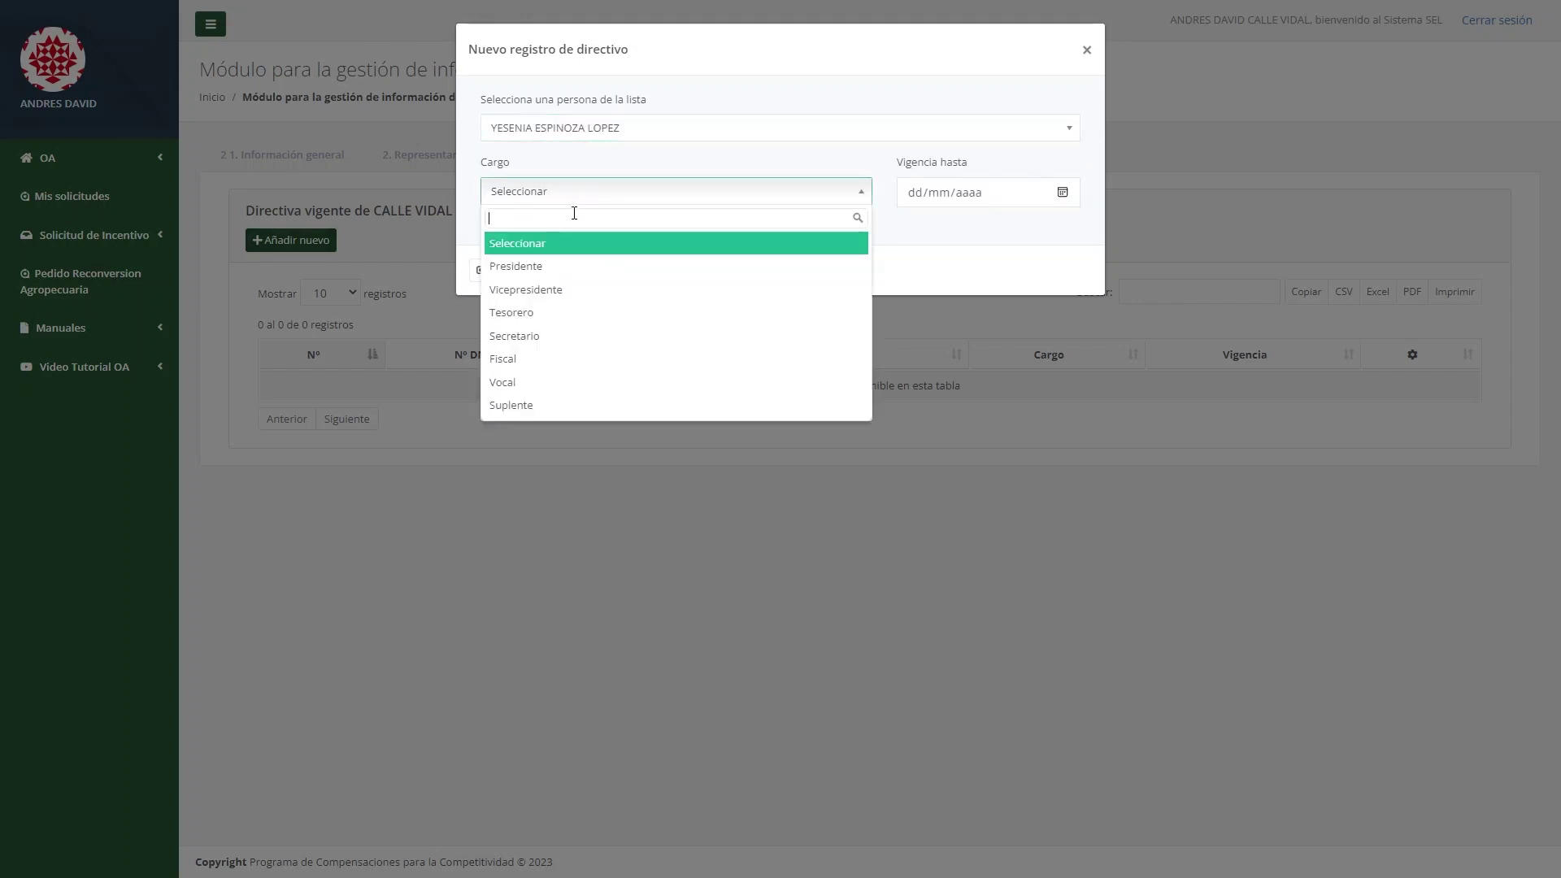
{"action": "left_click", "coordinate": [576, 270]}
{"action": "left_click", "coordinate": [1062, 201]}
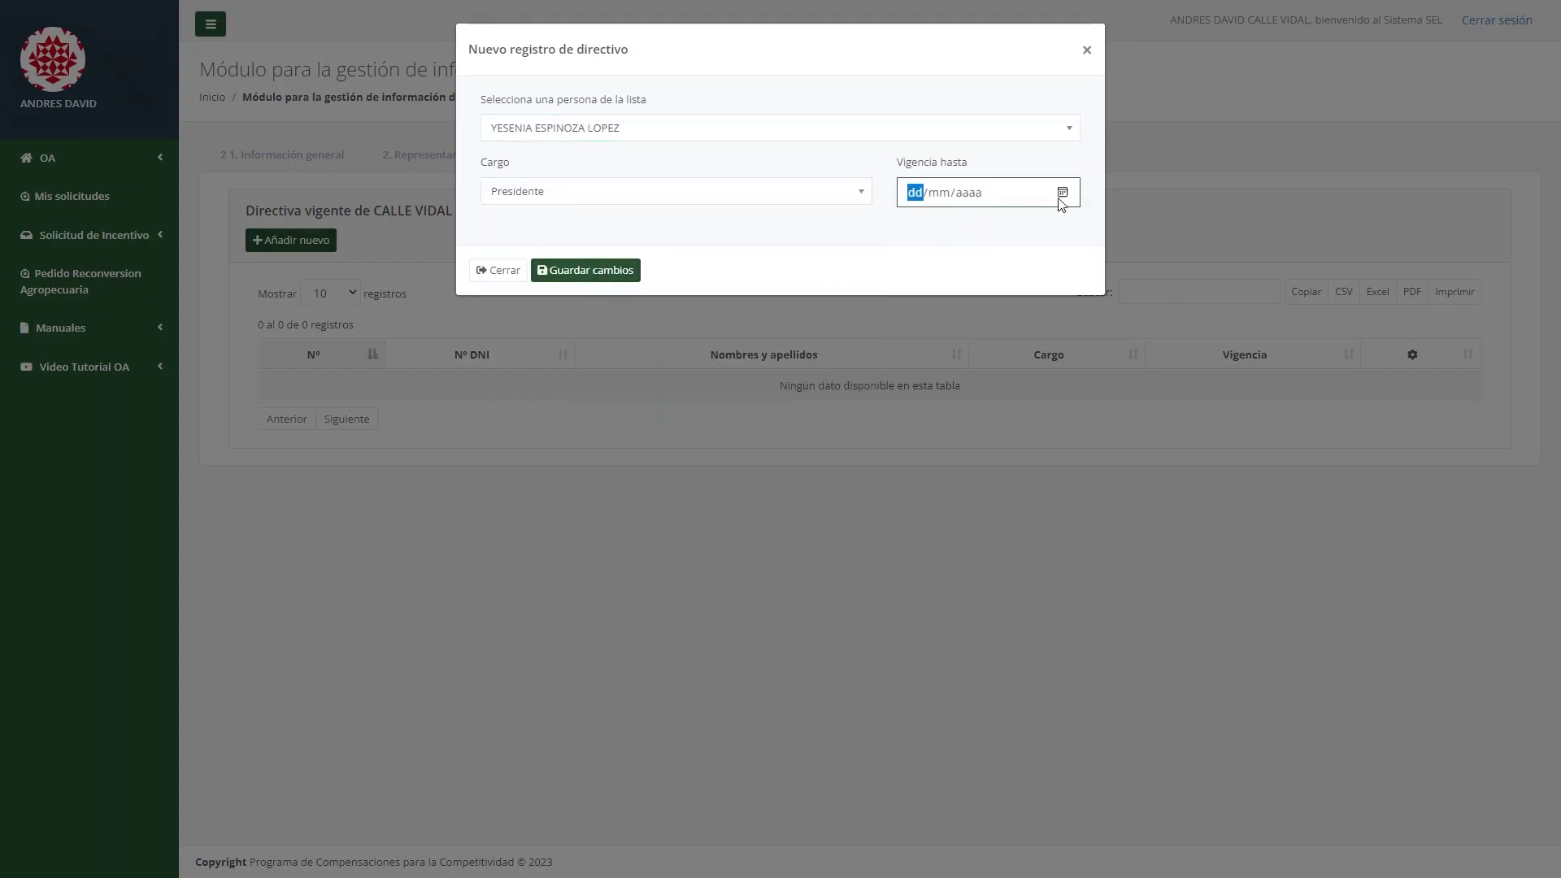
{"action": "type", "text": "30/06/2023"}
{"action": "left_click", "coordinate": [615, 277]}
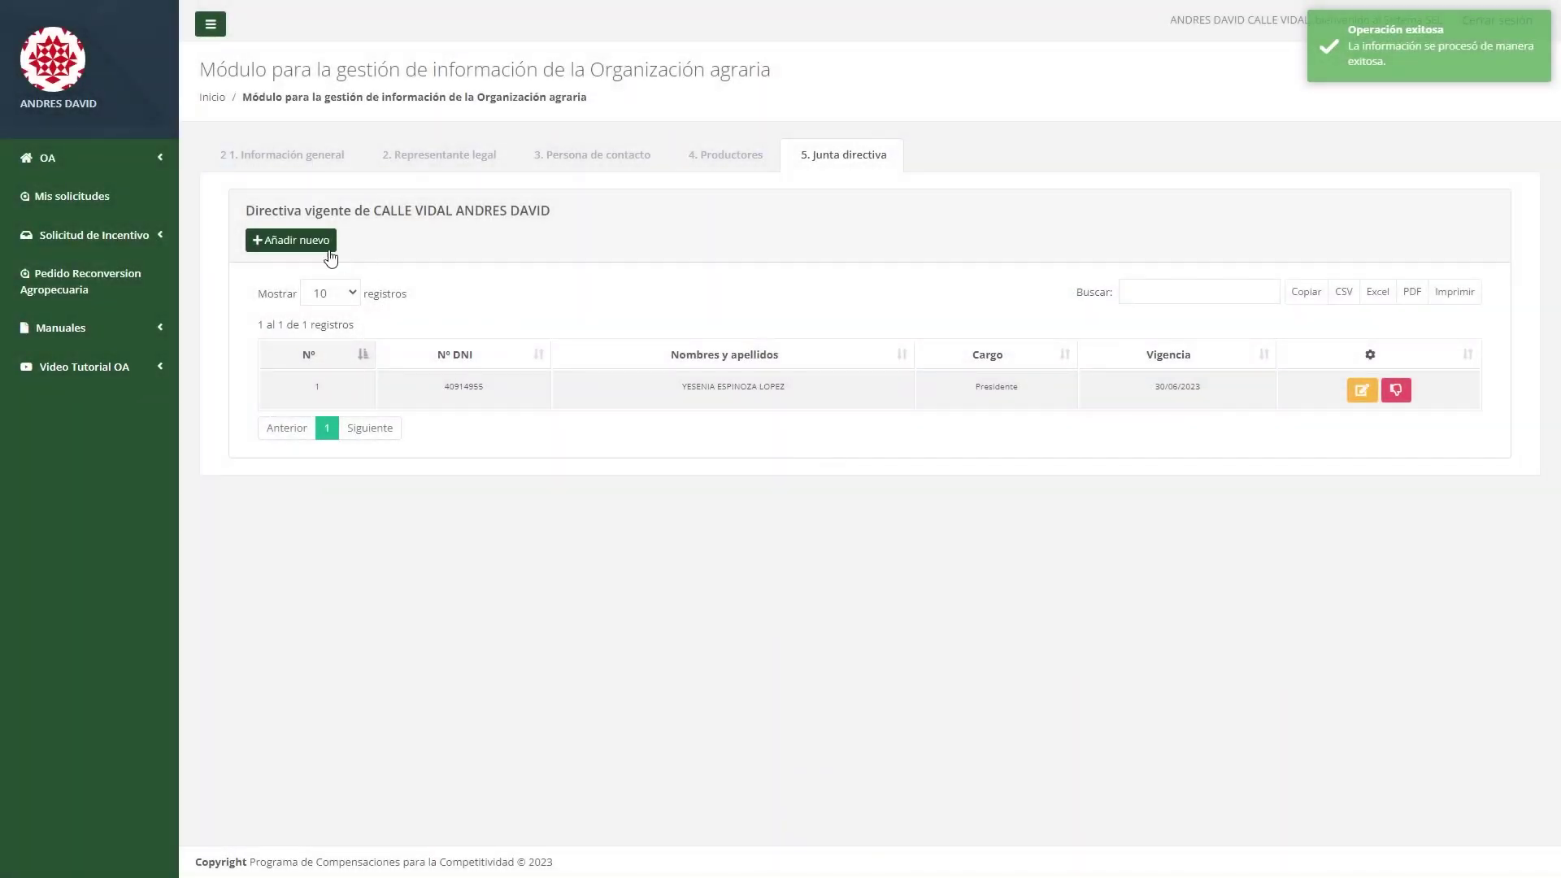
Add the second producer as Tesorero, valid until 30/06/2023.
{"action": "left_click", "coordinate": [329, 254]}
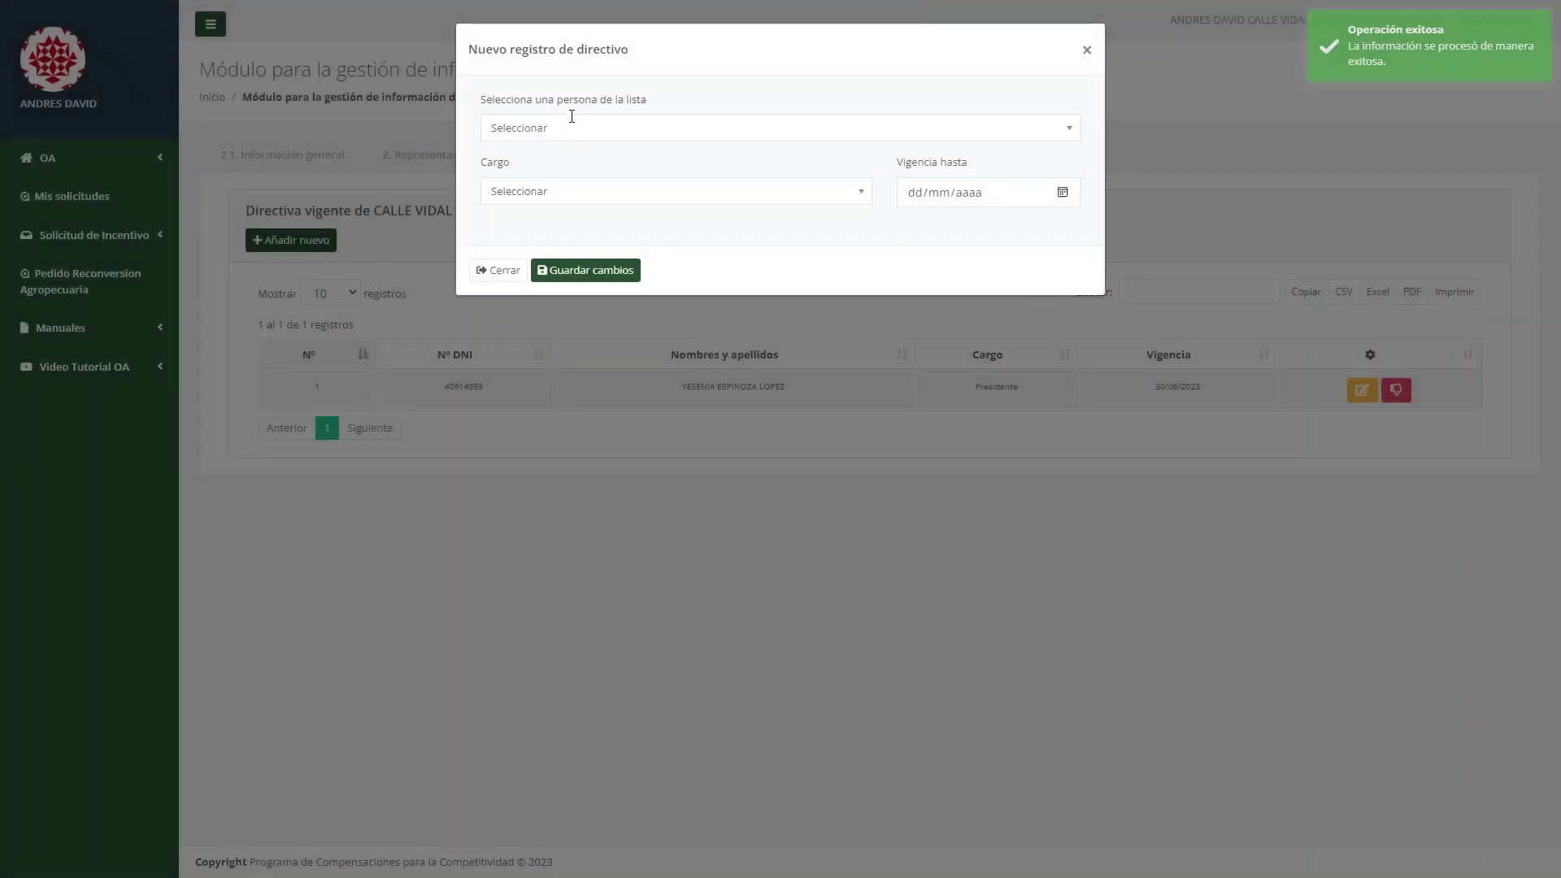
{"action": "left_click", "coordinate": [572, 122]}
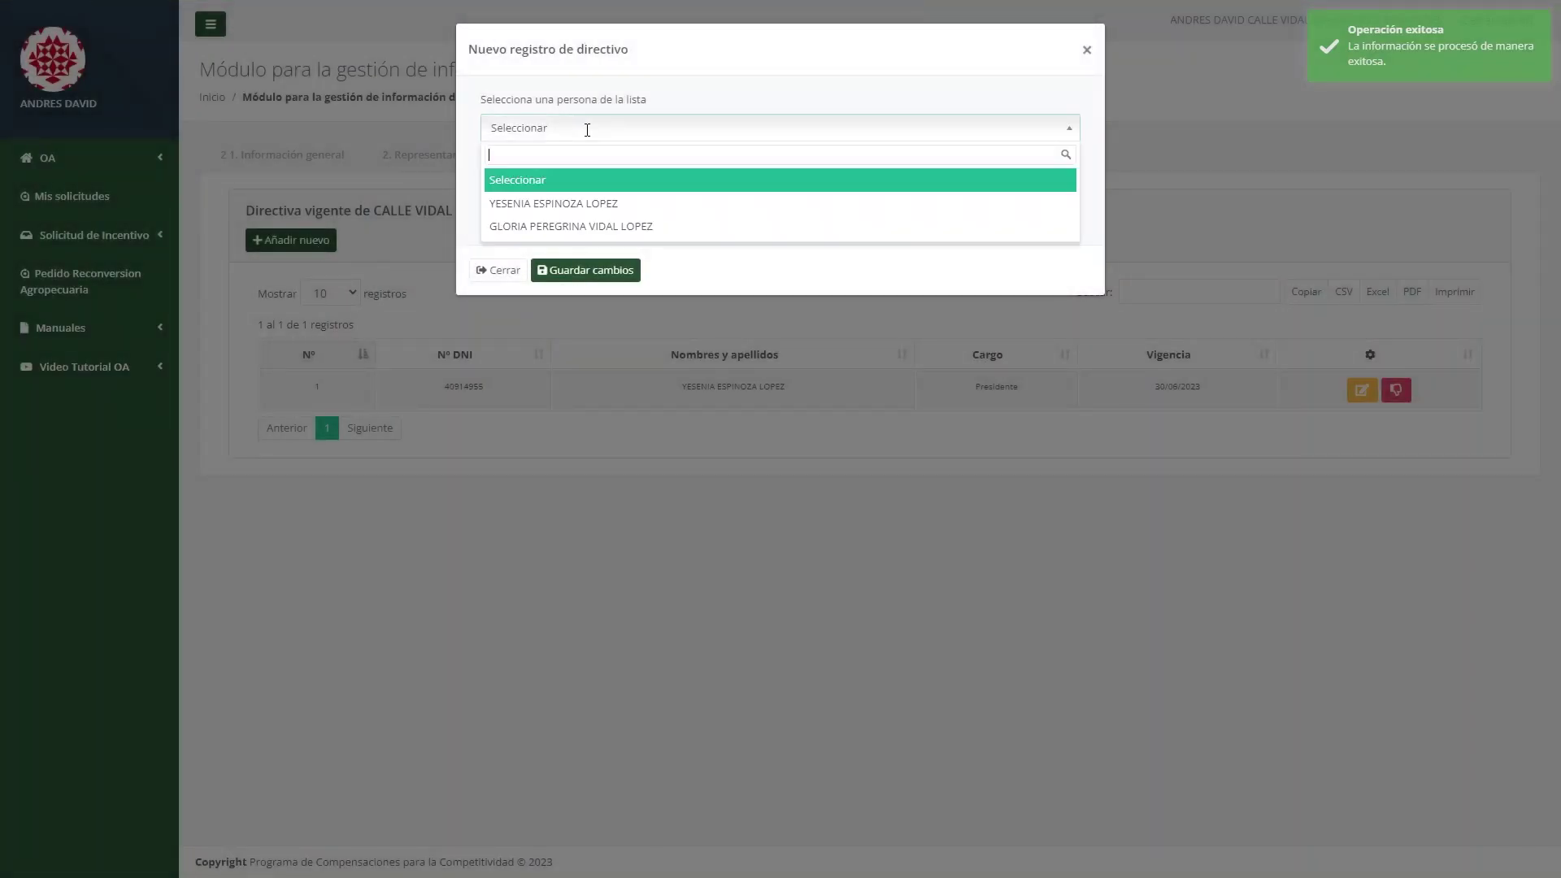
{"action": "left_click", "coordinate": [600, 228]}
{"action": "left_click", "coordinate": [603, 194]}
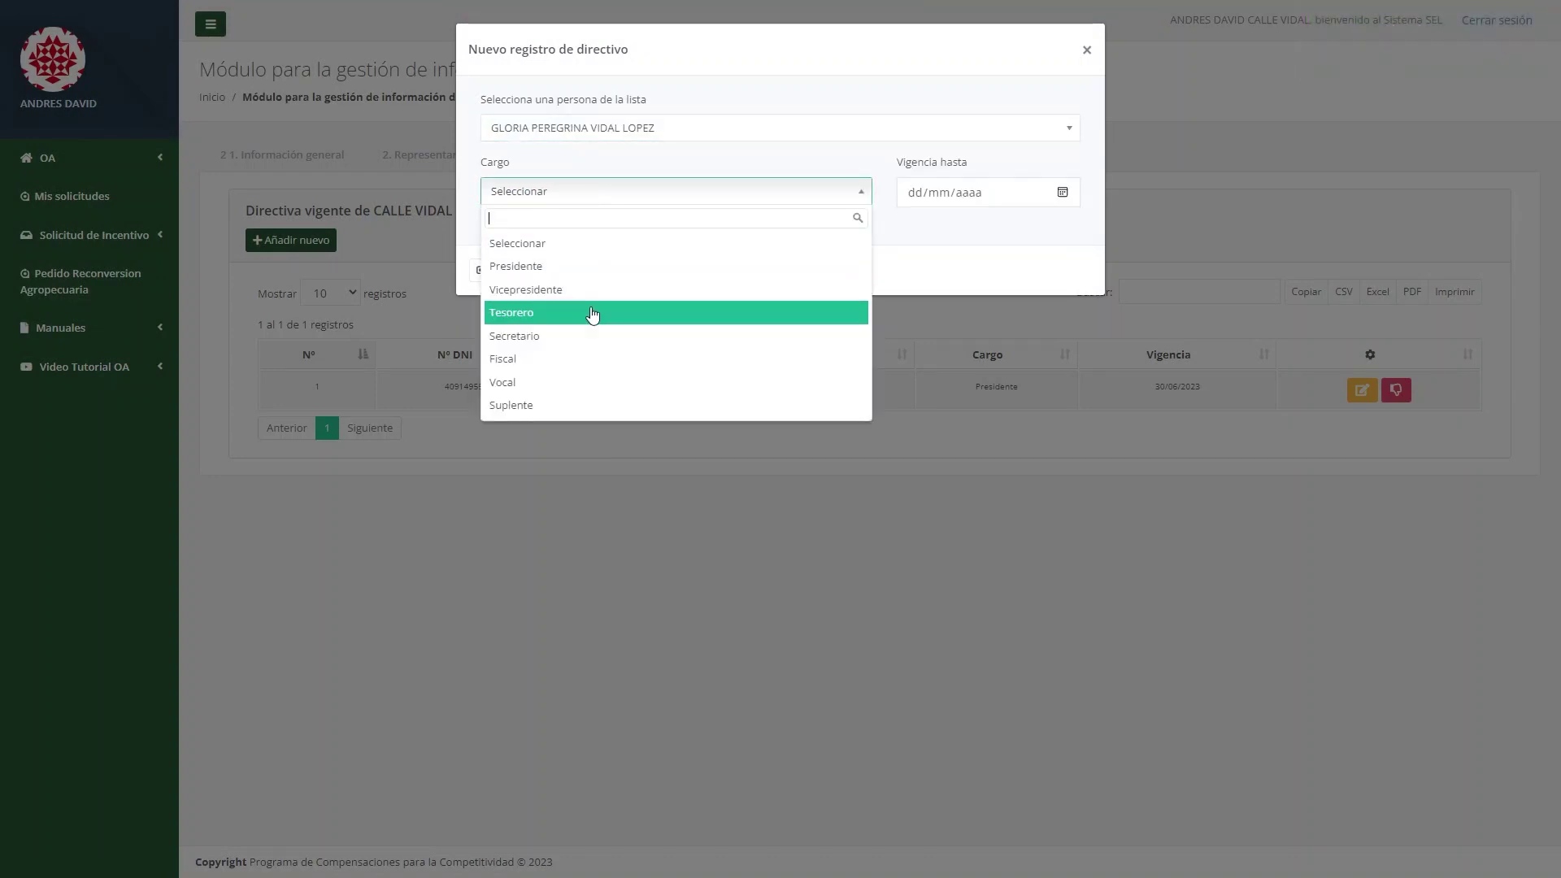
{"action": "left_click", "coordinate": [541, 312]}
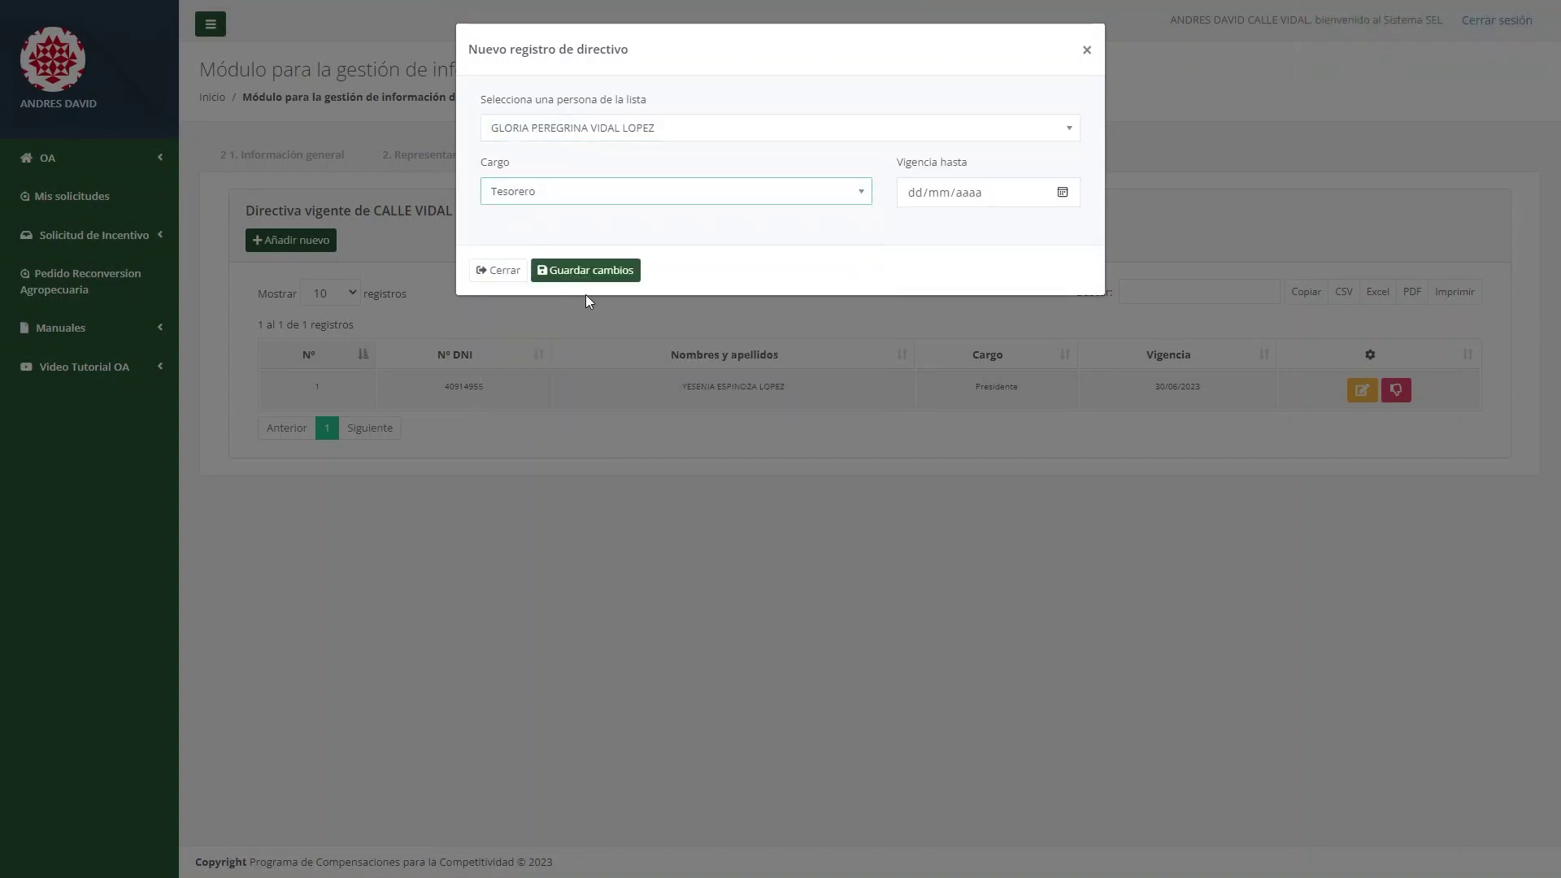
{"action": "left_click", "coordinate": [963, 195]}
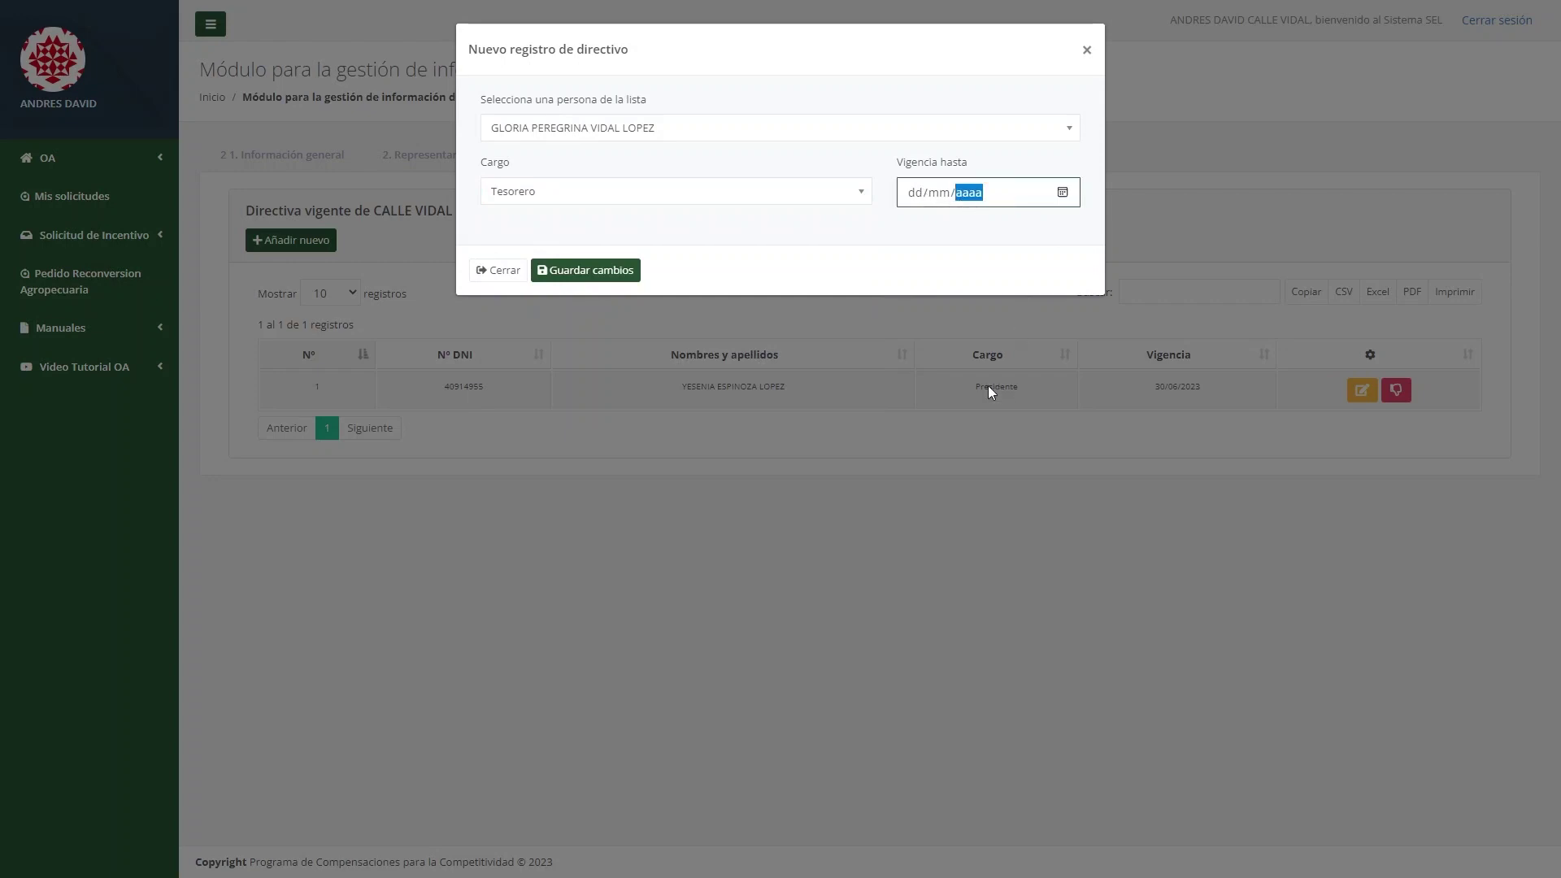
{"action": "type", "text": "30/06/2023"}
{"action": "left_click", "coordinate": [623, 276]}
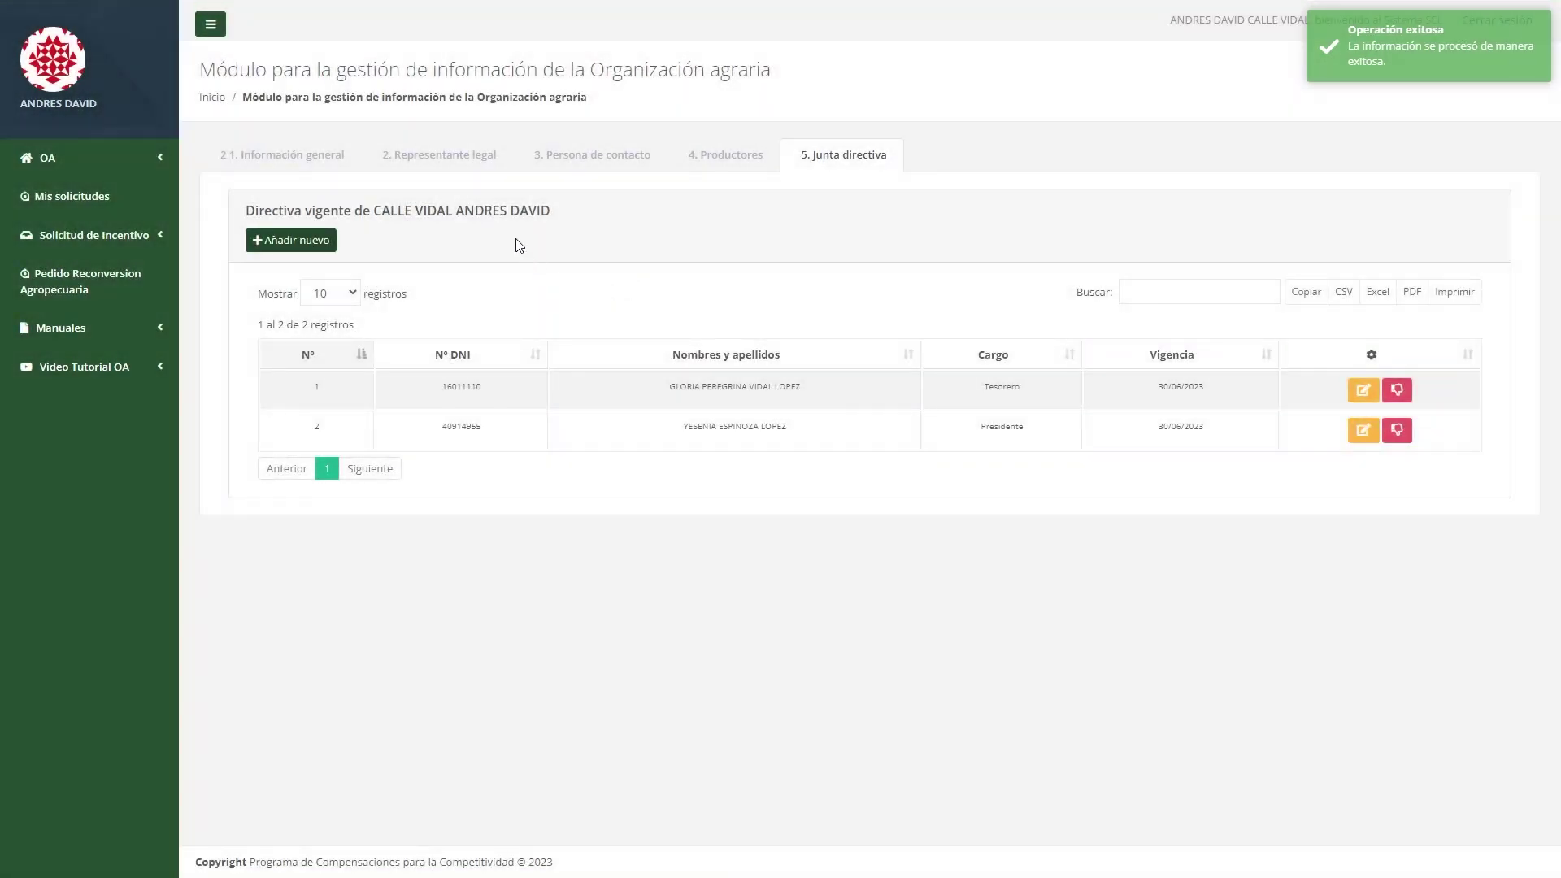
Start a new EEMRI incentive request and paste the business idea description.
{"action": "left_click", "coordinate": [107, 241]}
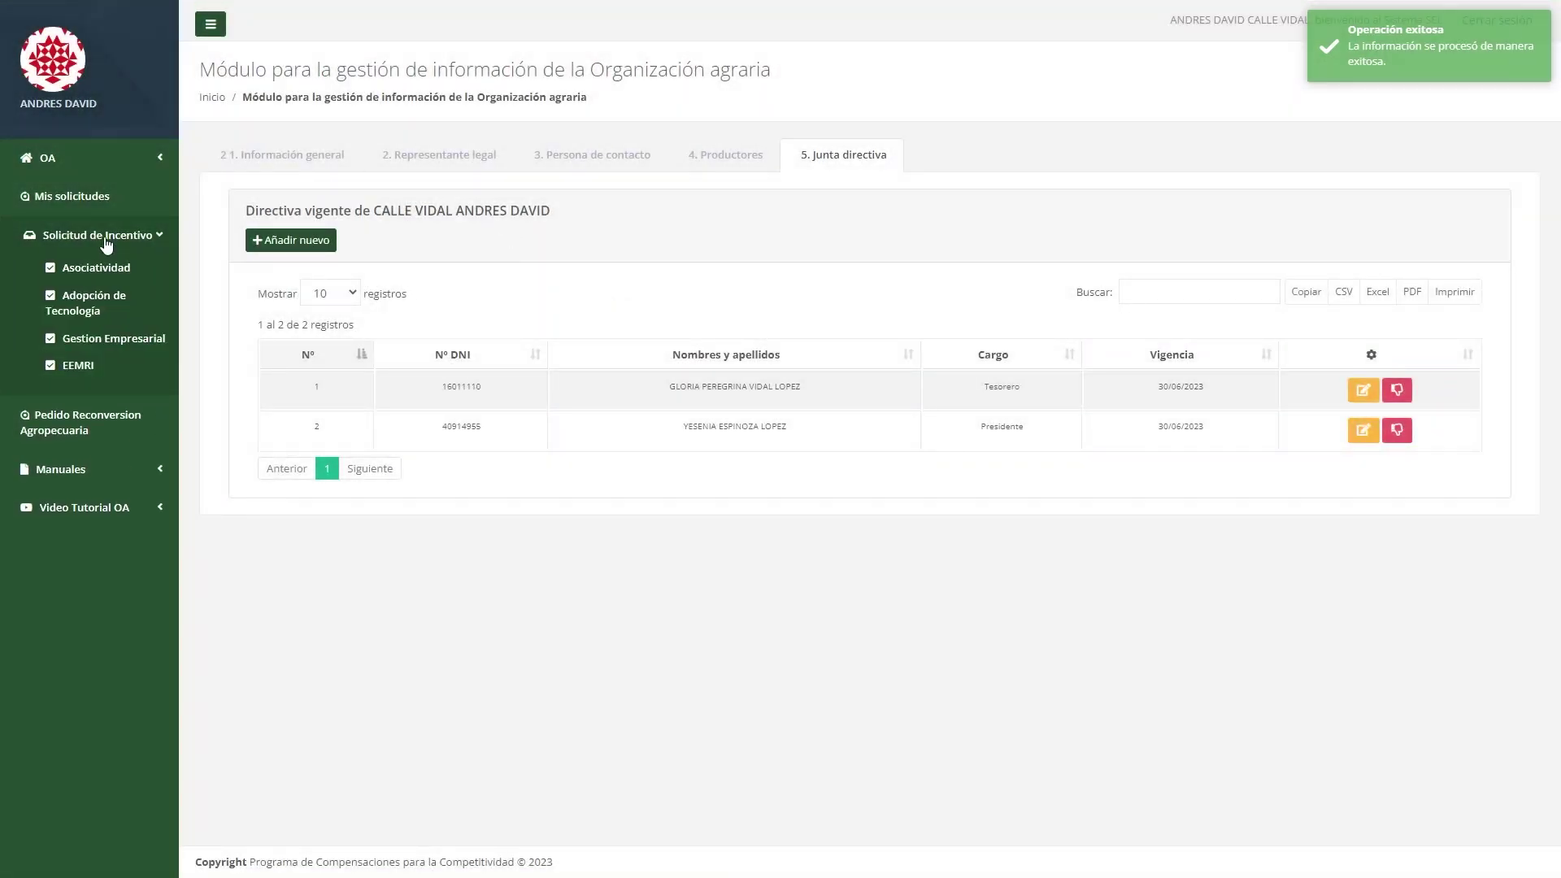
{"action": "left_click", "coordinate": [90, 369]}
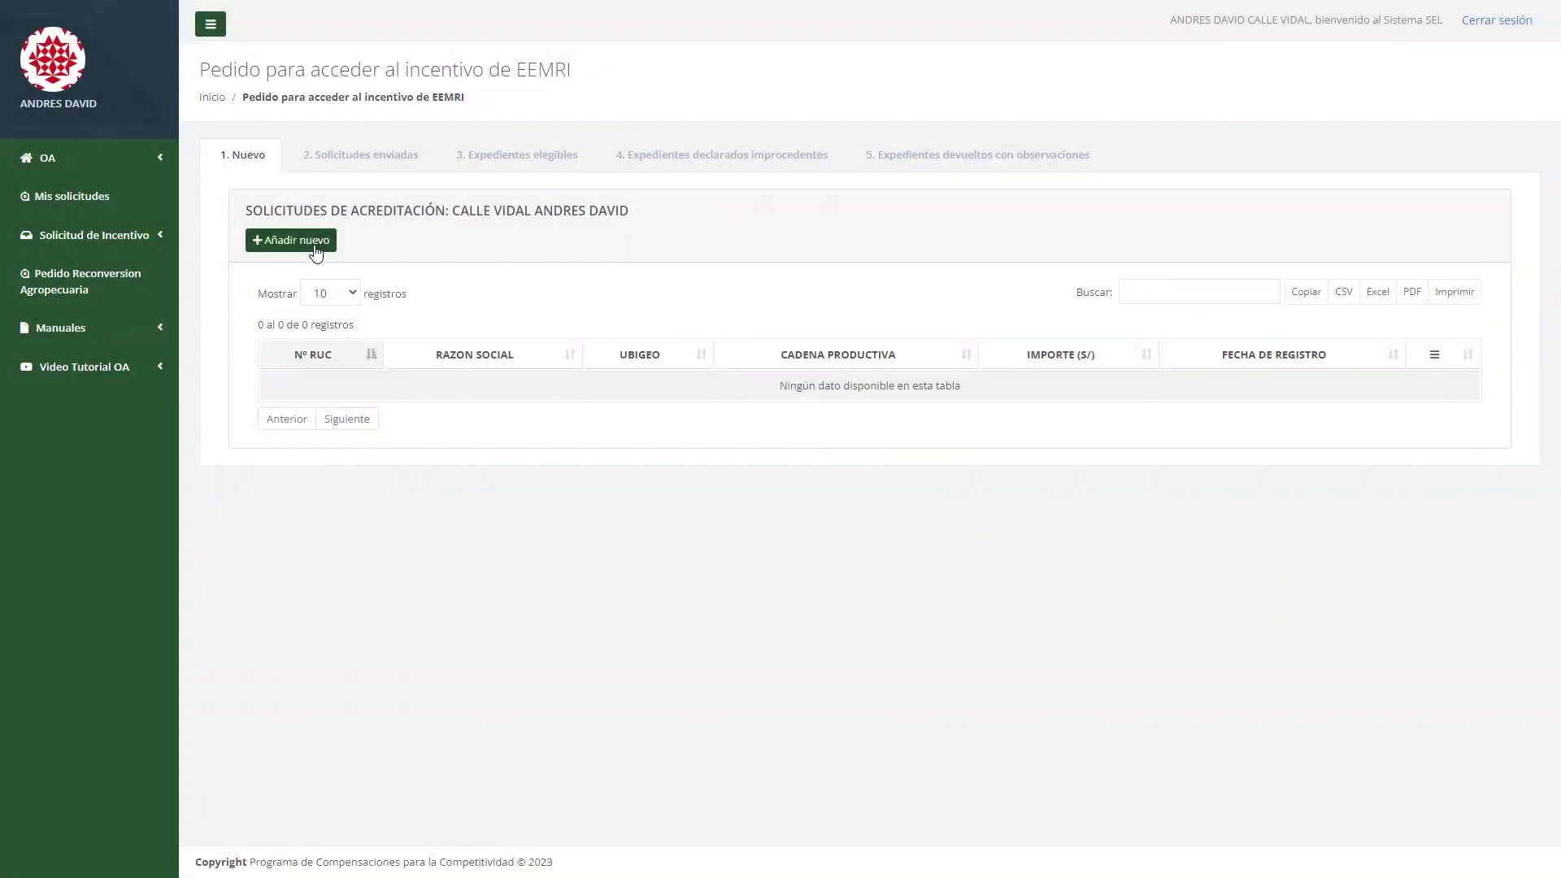
{"action": "left_click", "coordinate": [316, 252]}
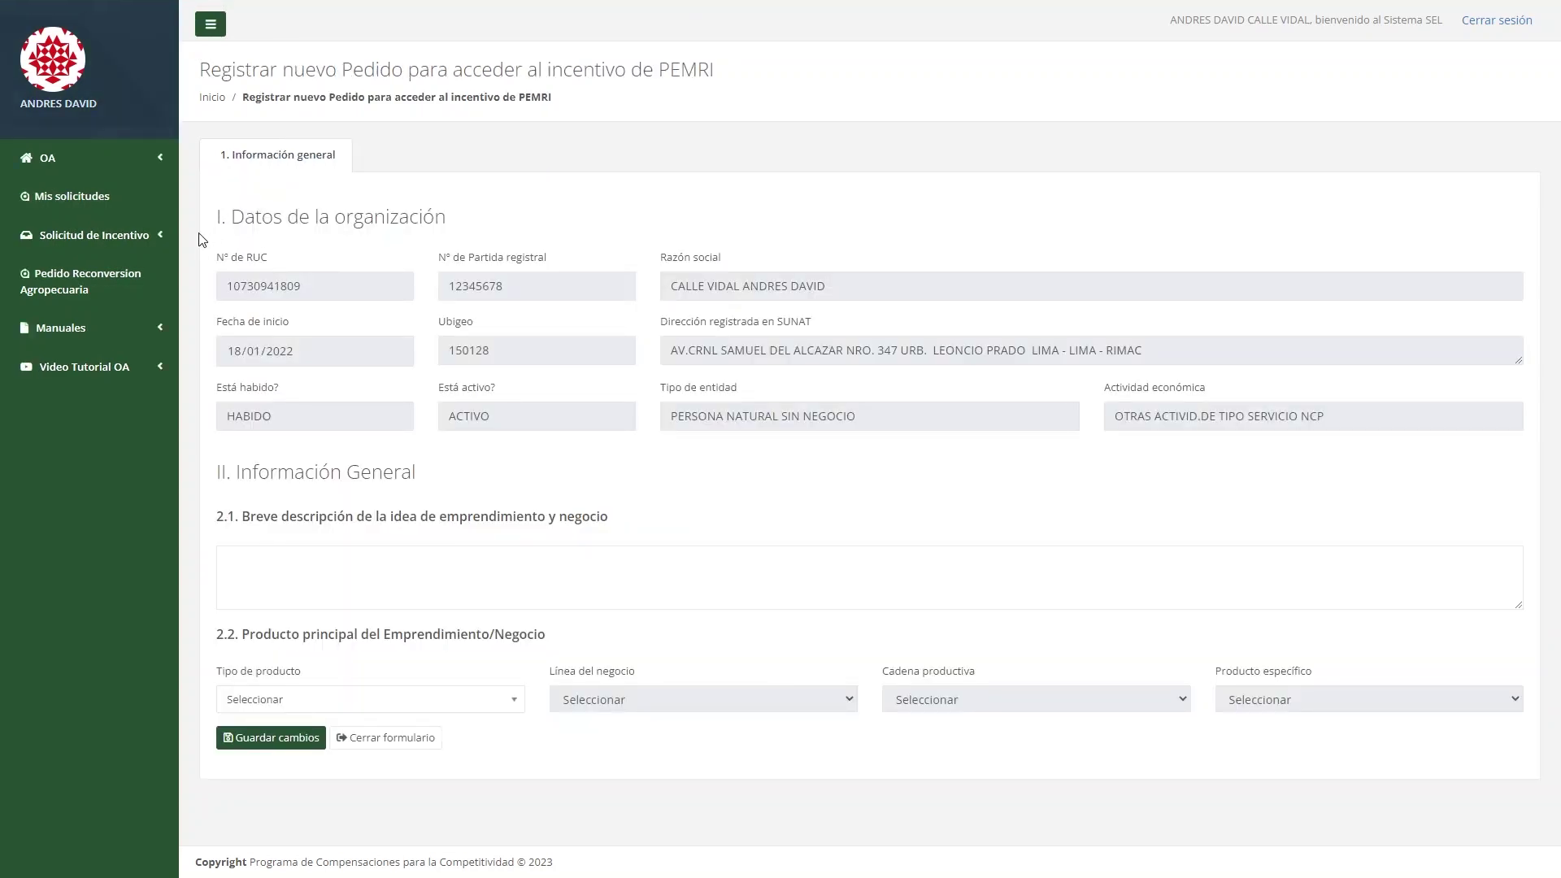
{"action": "left_click", "coordinate": [143, 242]}
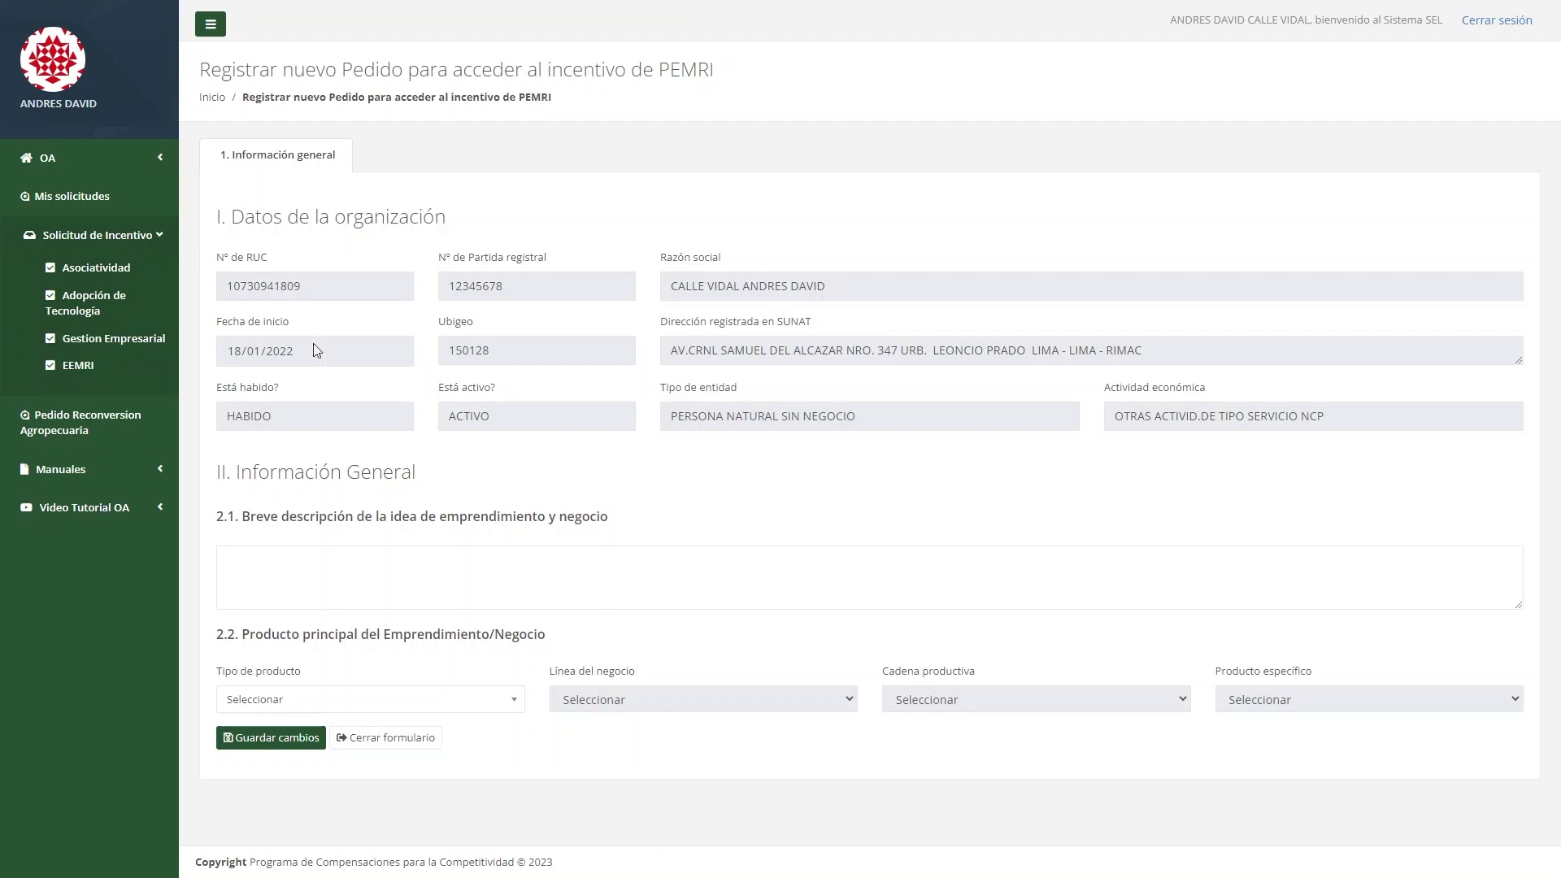
{"action": "left_click", "coordinate": [407, 569]}
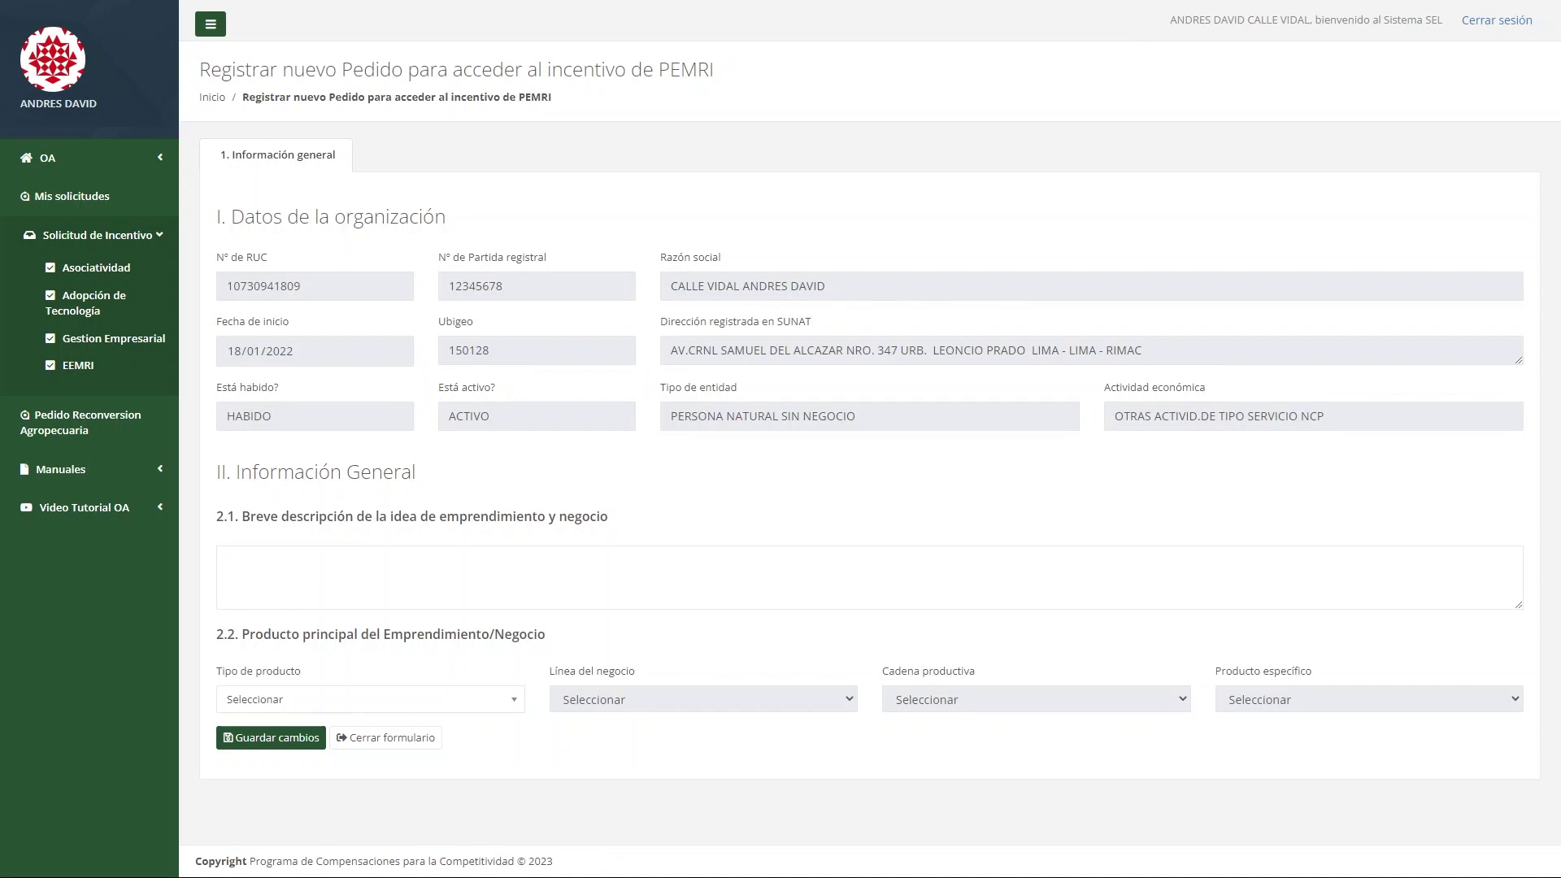
{"action": "left_click", "coordinate": [413, 553]}
{"action": "type", "text": "Lorem ipsum dolor sit amet, consectetur adipiscing elit. Sed quis nisl vitae nisi tincidunt ultrices. Phasellus euismod augue quis lacus fermentum, id consequat leo aliquet."}
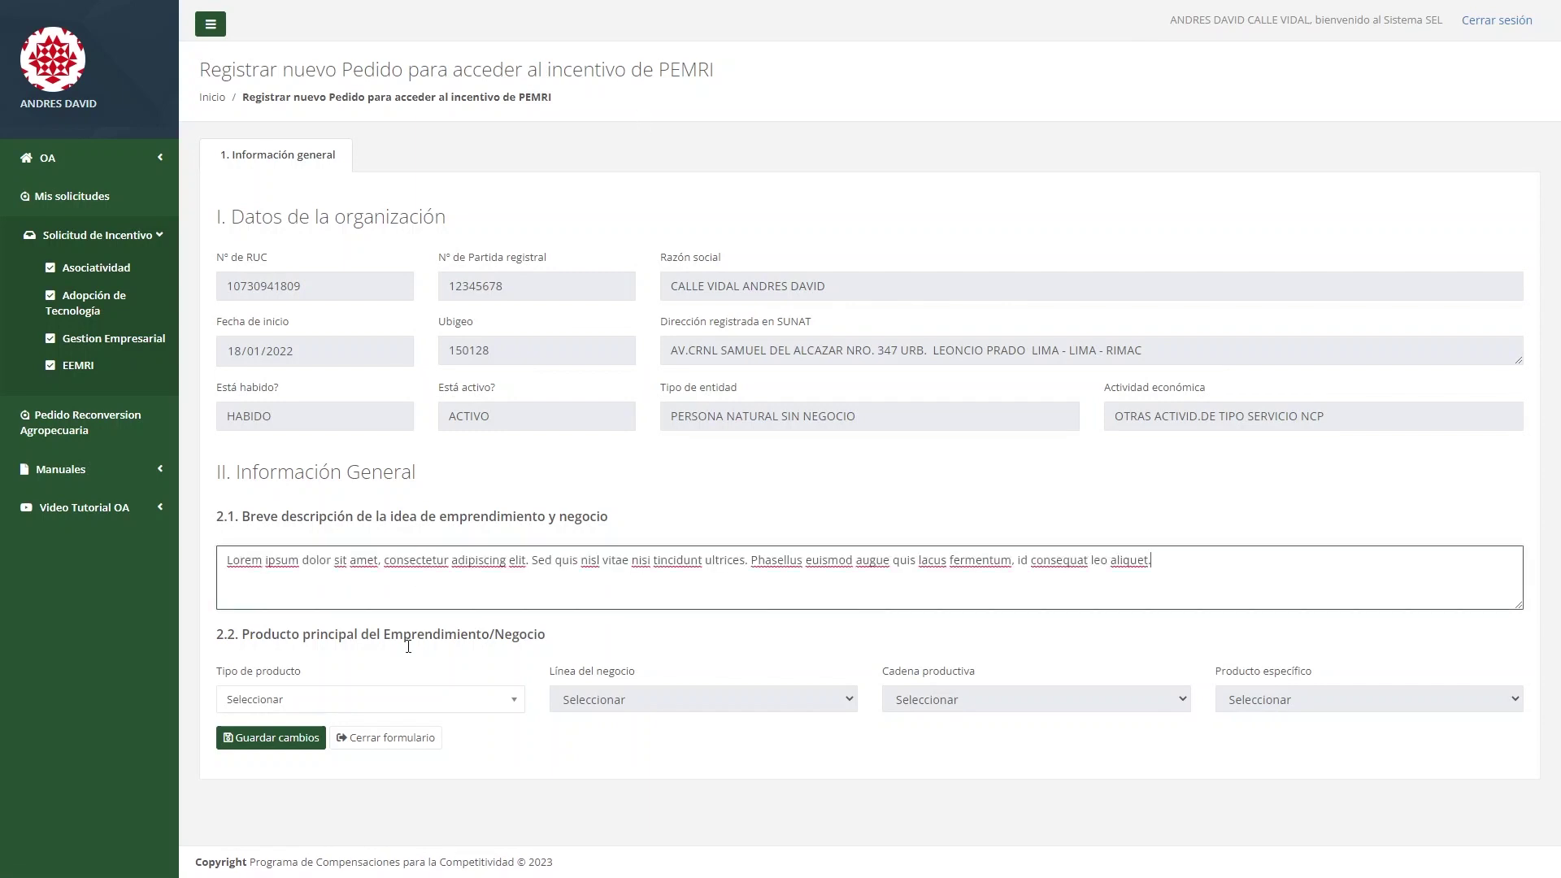
Set the main product to AGRÍCOLA, CEREALES, Avena, Avena and save the request.
{"action": "left_click", "coordinate": [397, 699]}
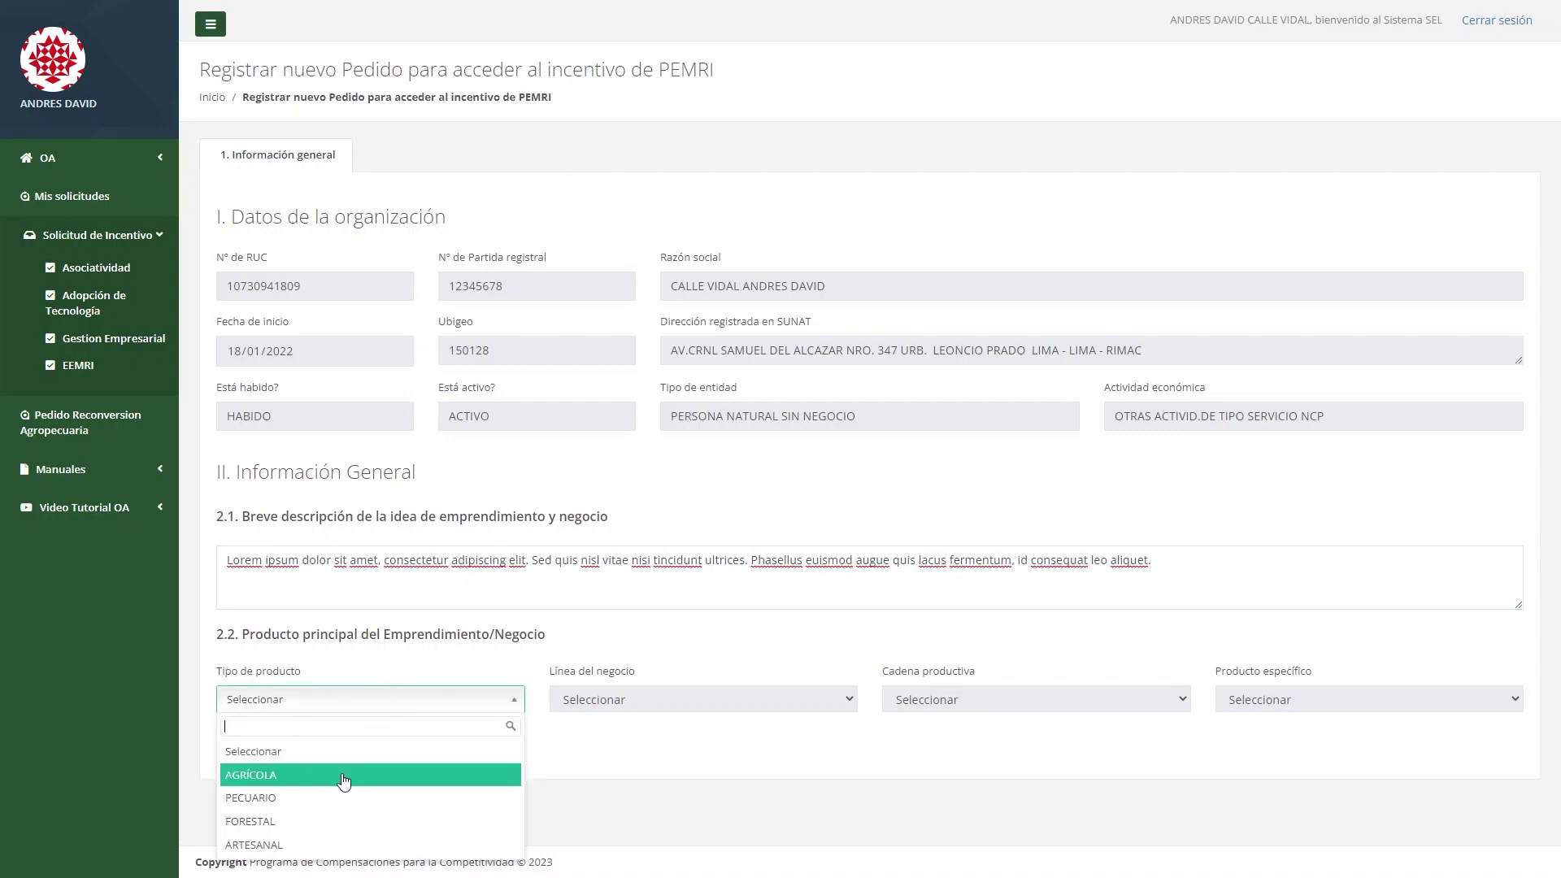
{"action": "left_click", "coordinate": [331, 775]}
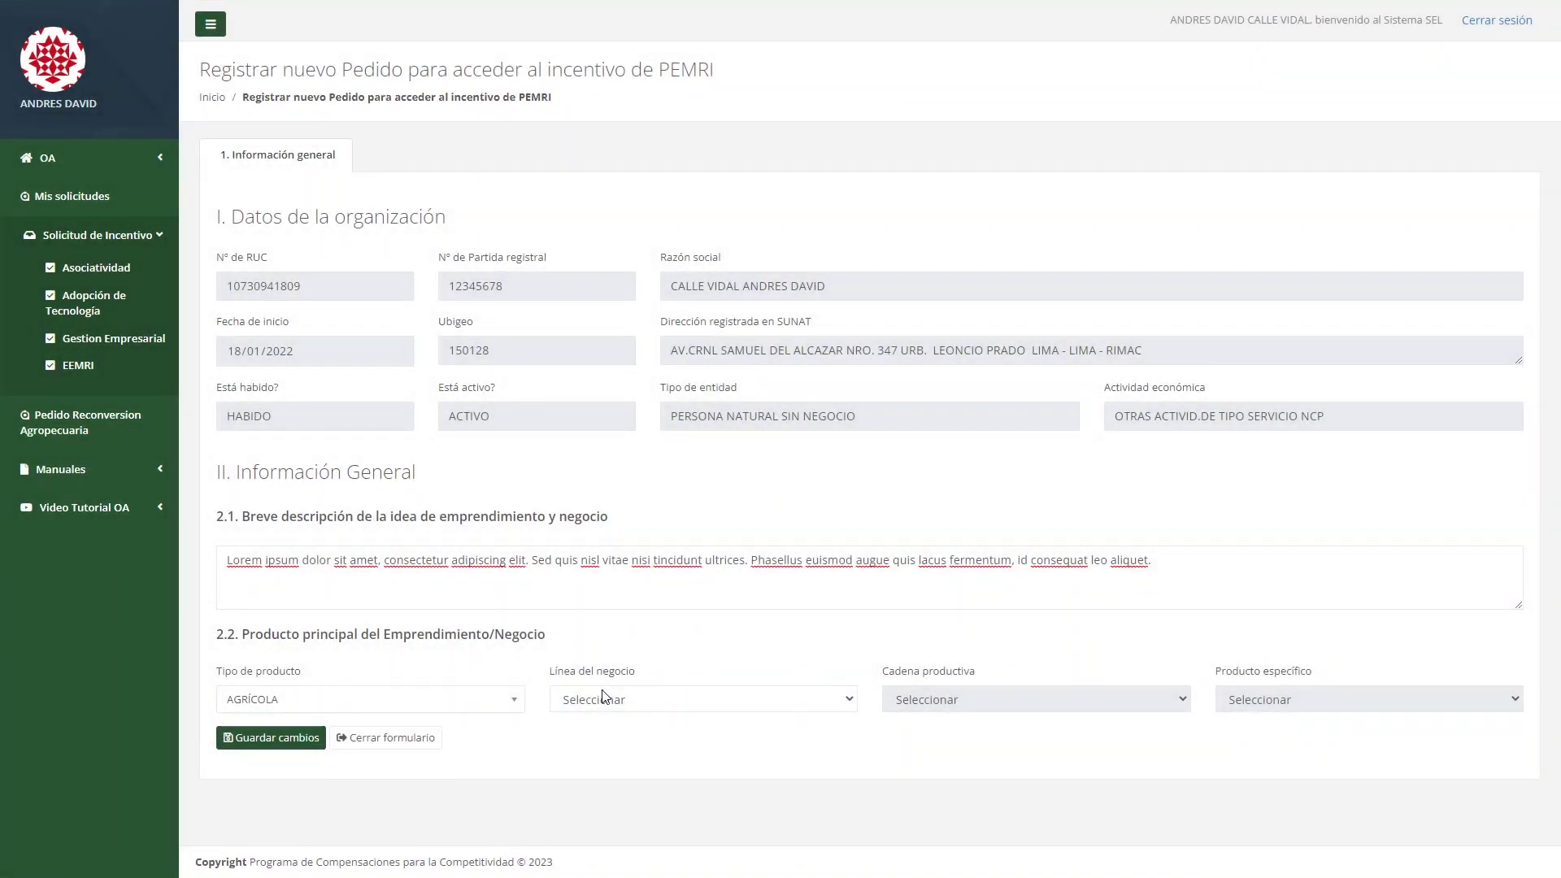
{"action": "left_click", "coordinate": [675, 594]}
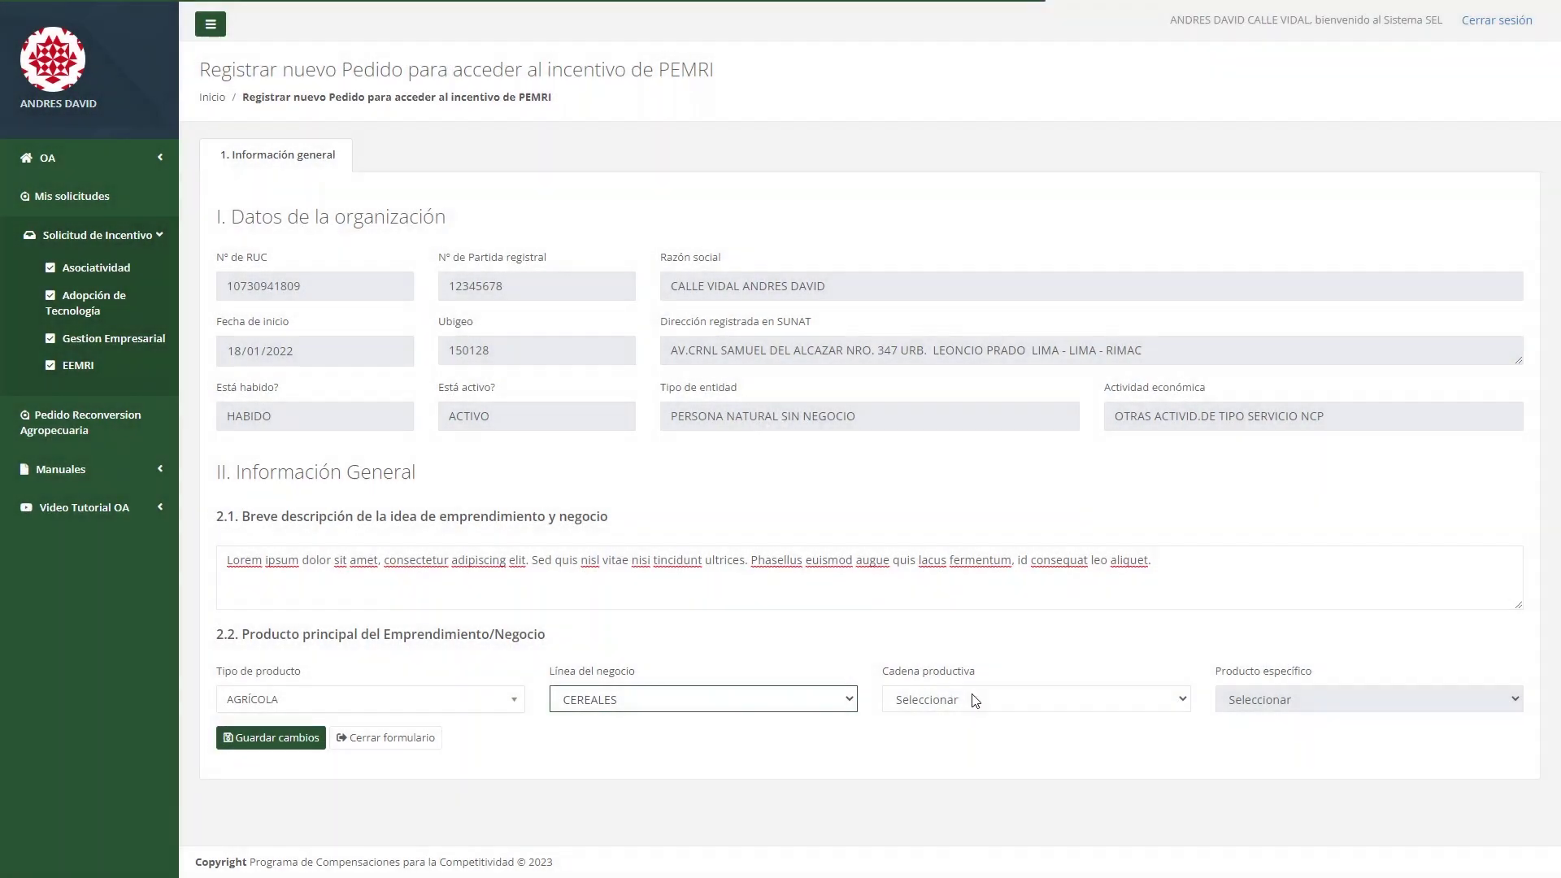
{"action": "left_click", "coordinate": [984, 709]}
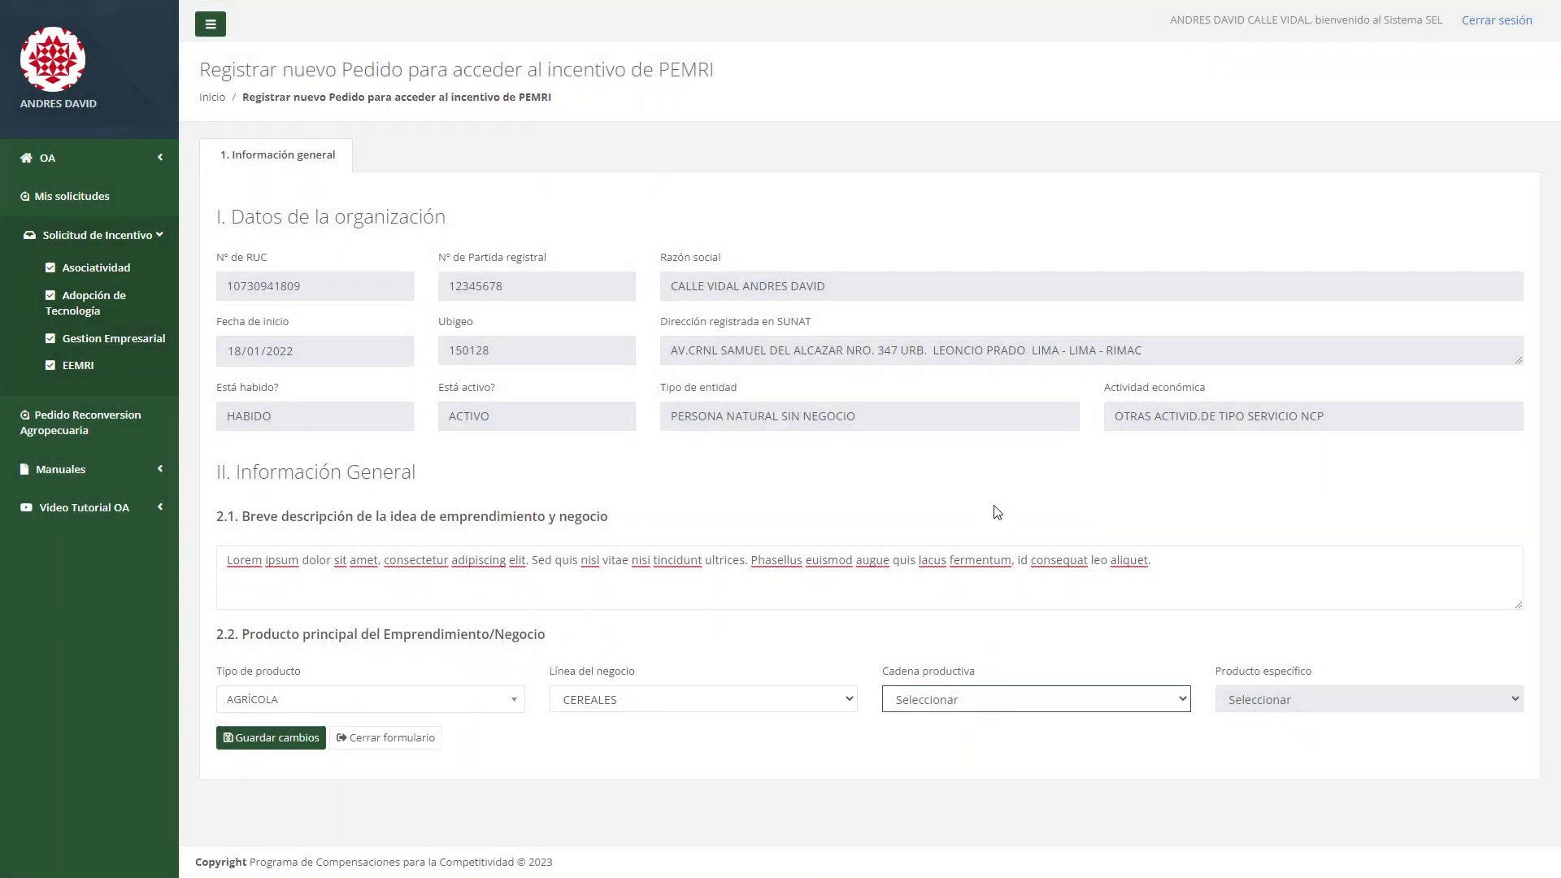
{"action": "left_click", "coordinate": [998, 512]}
{"action": "left_click", "coordinate": [1286, 701]}
{"action": "left_click", "coordinate": [1289, 746]}
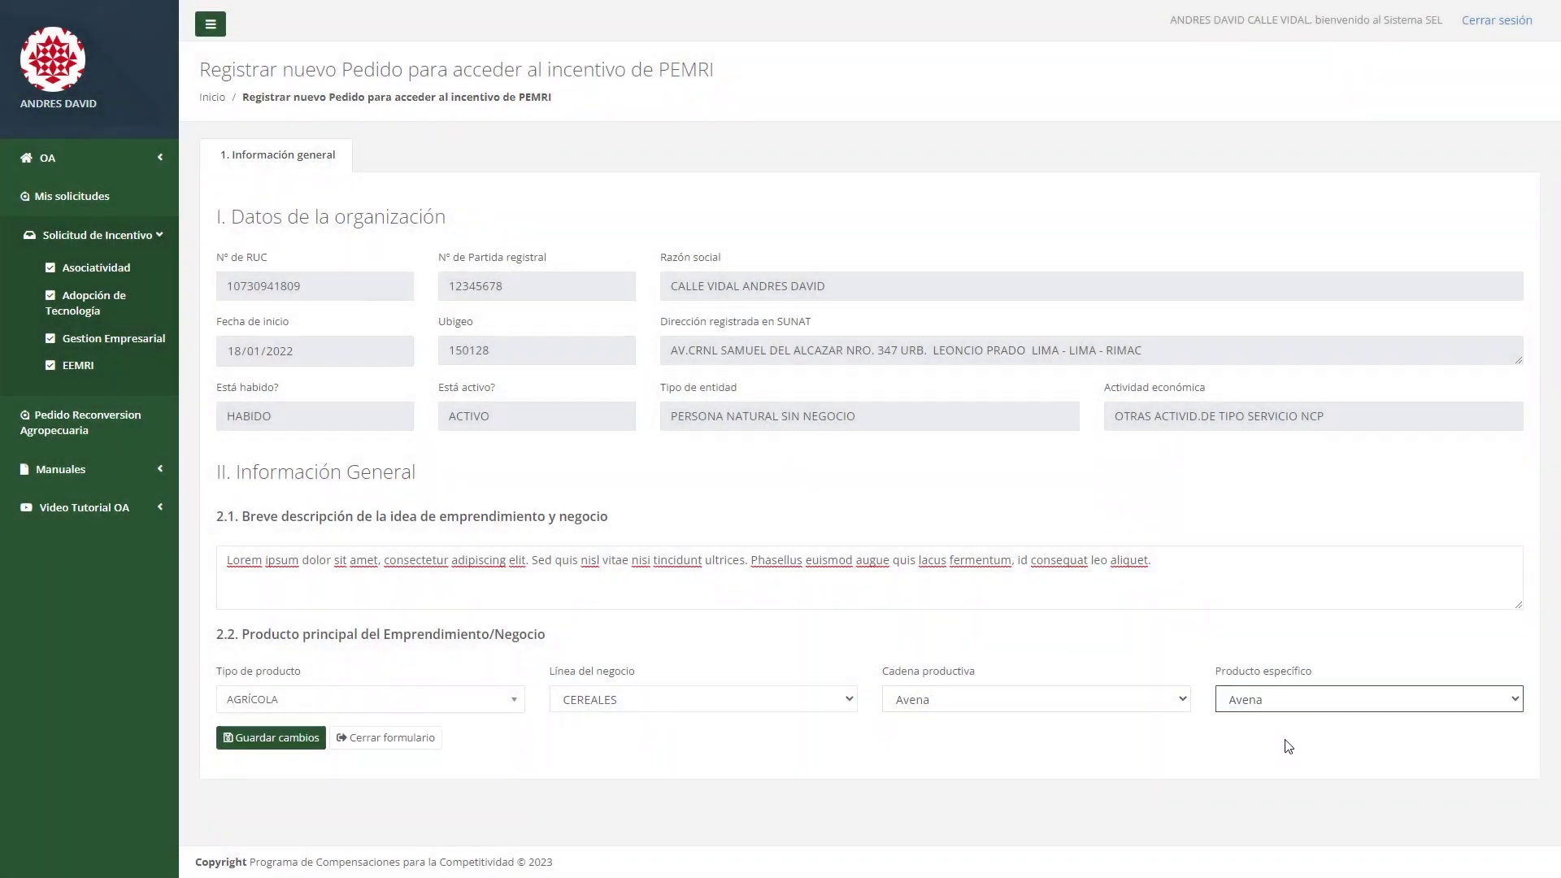
{"action": "left_click", "coordinate": [271, 739]}
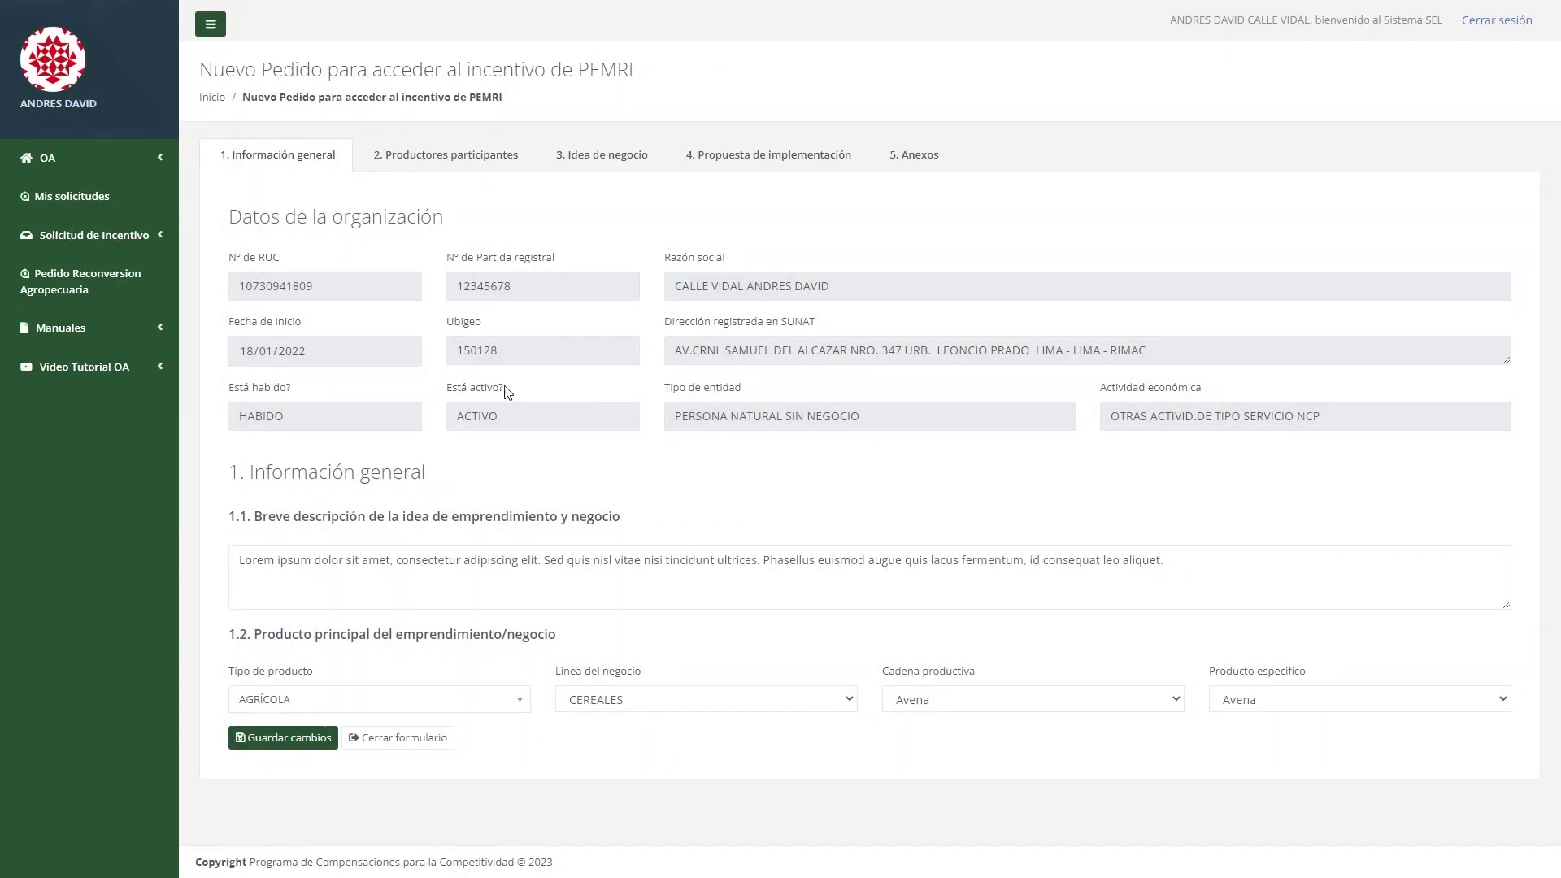
Tick both registered producers as participants in the PEMRI request and save.
{"action": "left_click", "coordinate": [473, 174]}
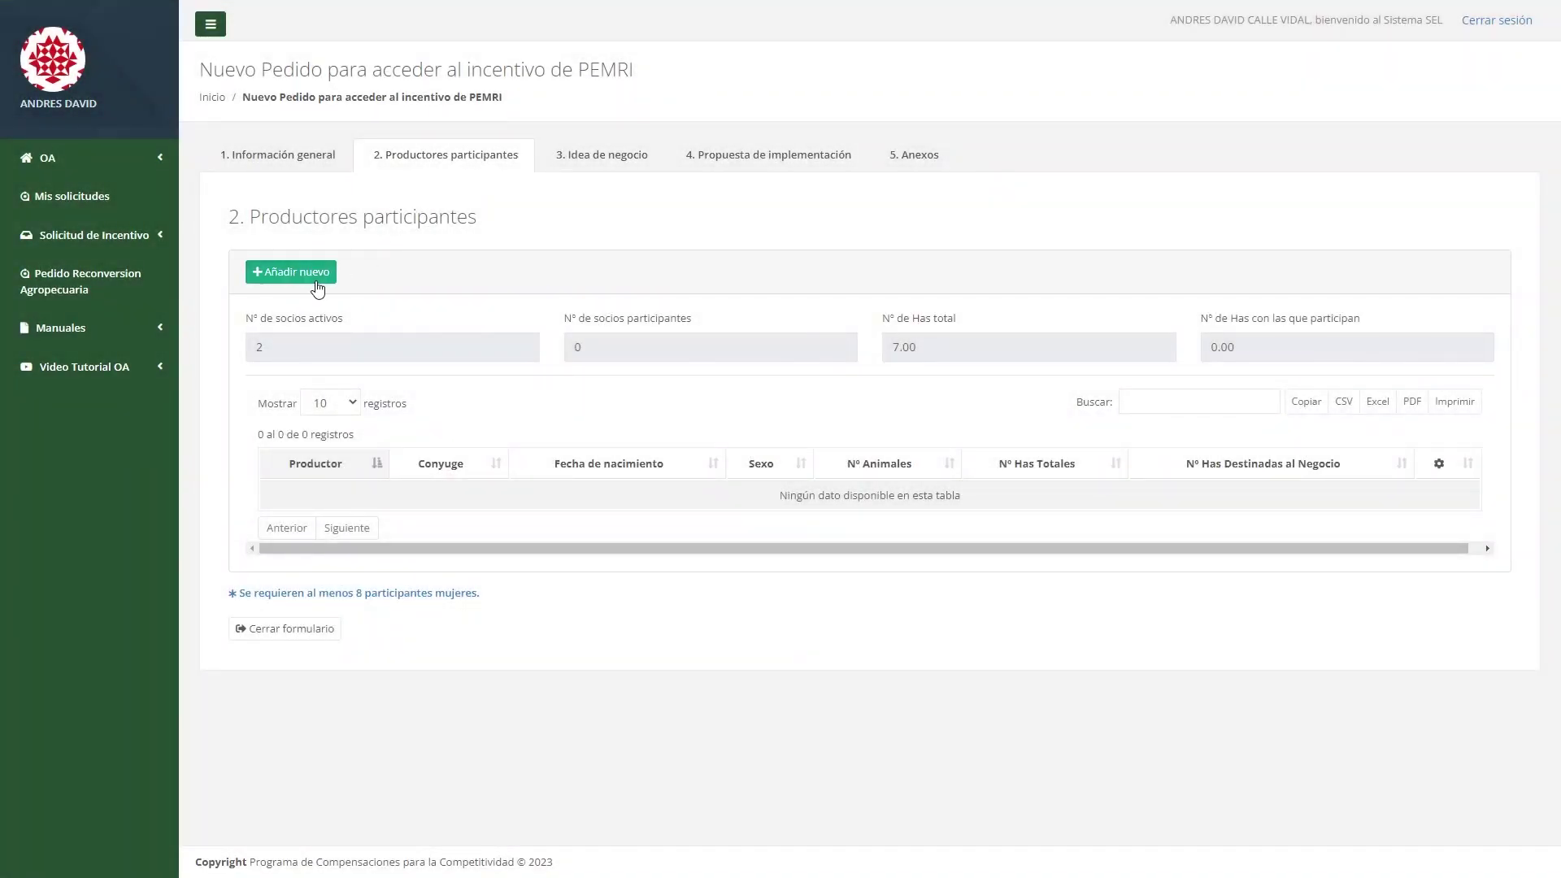
{"action": "left_click", "coordinate": [316, 280]}
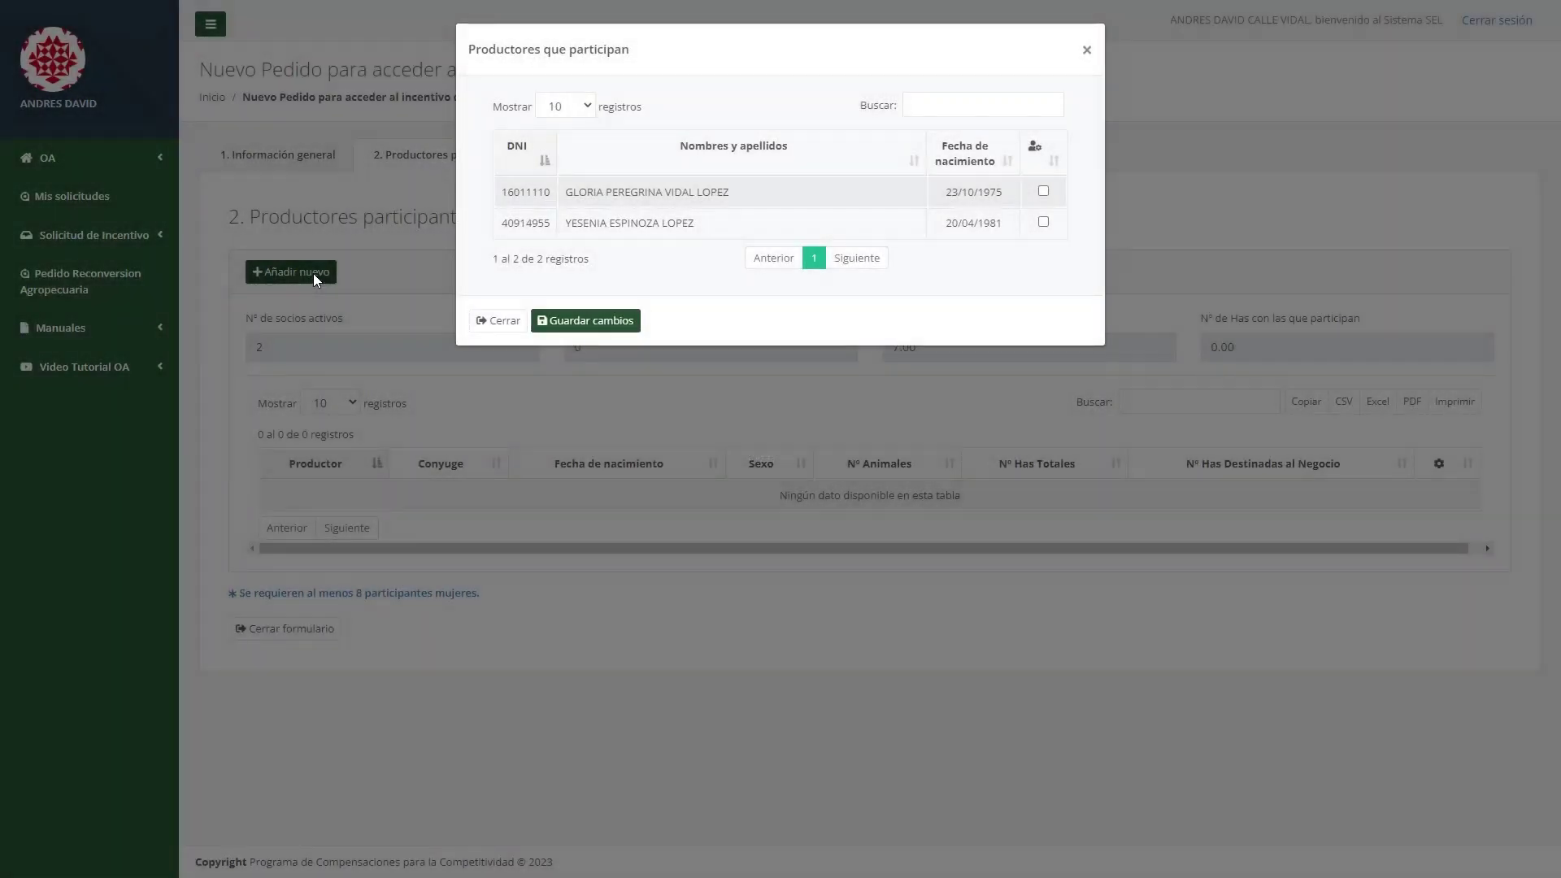
{"action": "left_click", "coordinate": [1044, 191]}
{"action": "left_click", "coordinate": [1043, 222]}
{"action": "left_click", "coordinate": [597, 326]}
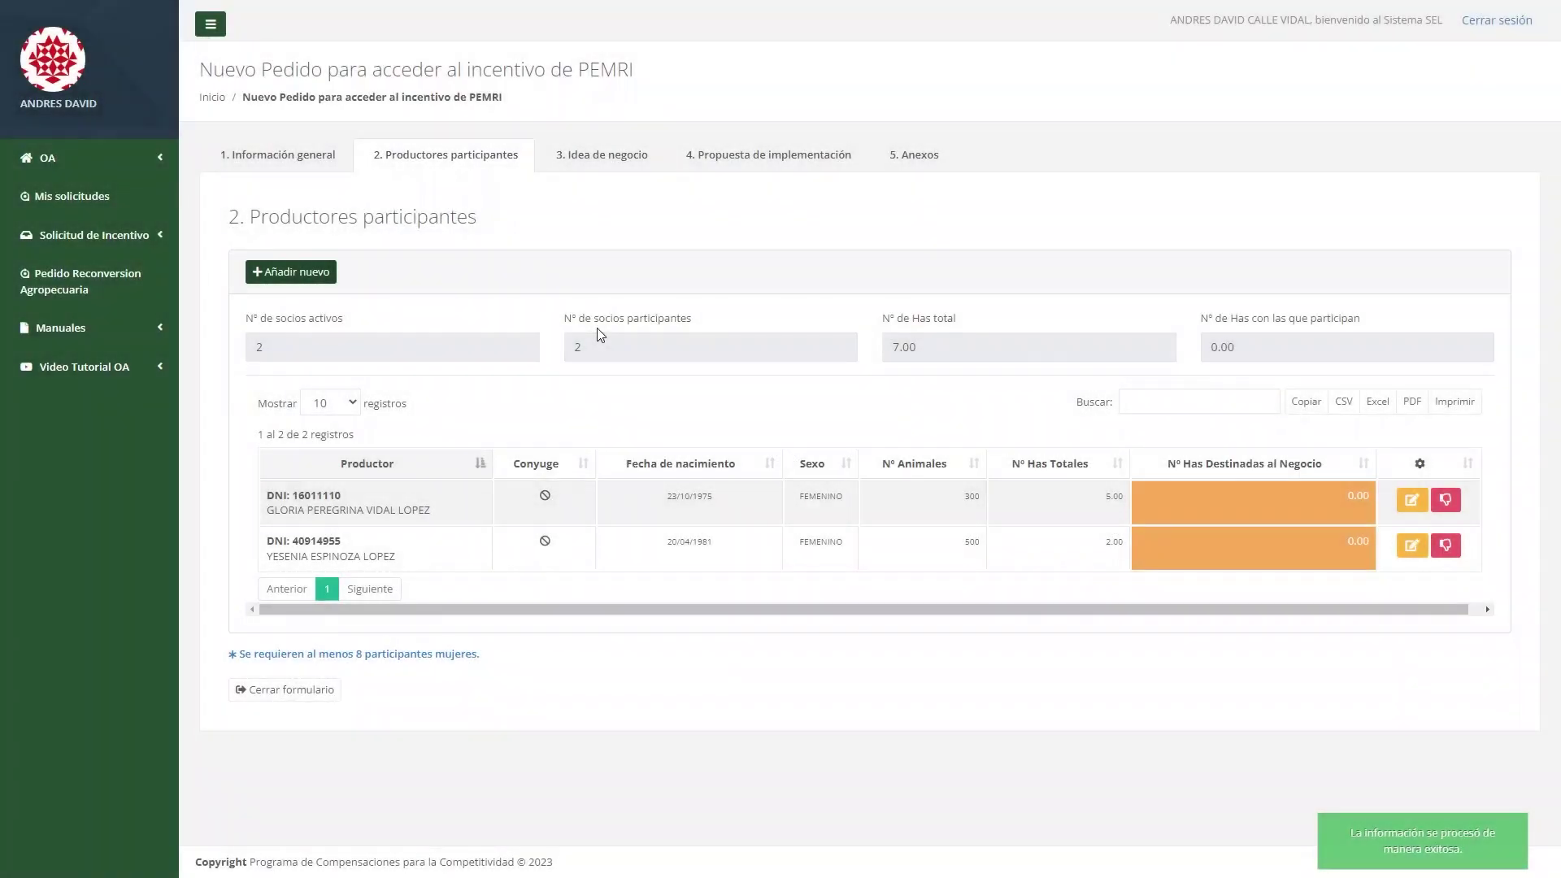
Save the first producer with 5 hectares for the business, as Titular, with a land tenure document.
{"action": "left_click", "coordinate": [1410, 500]}
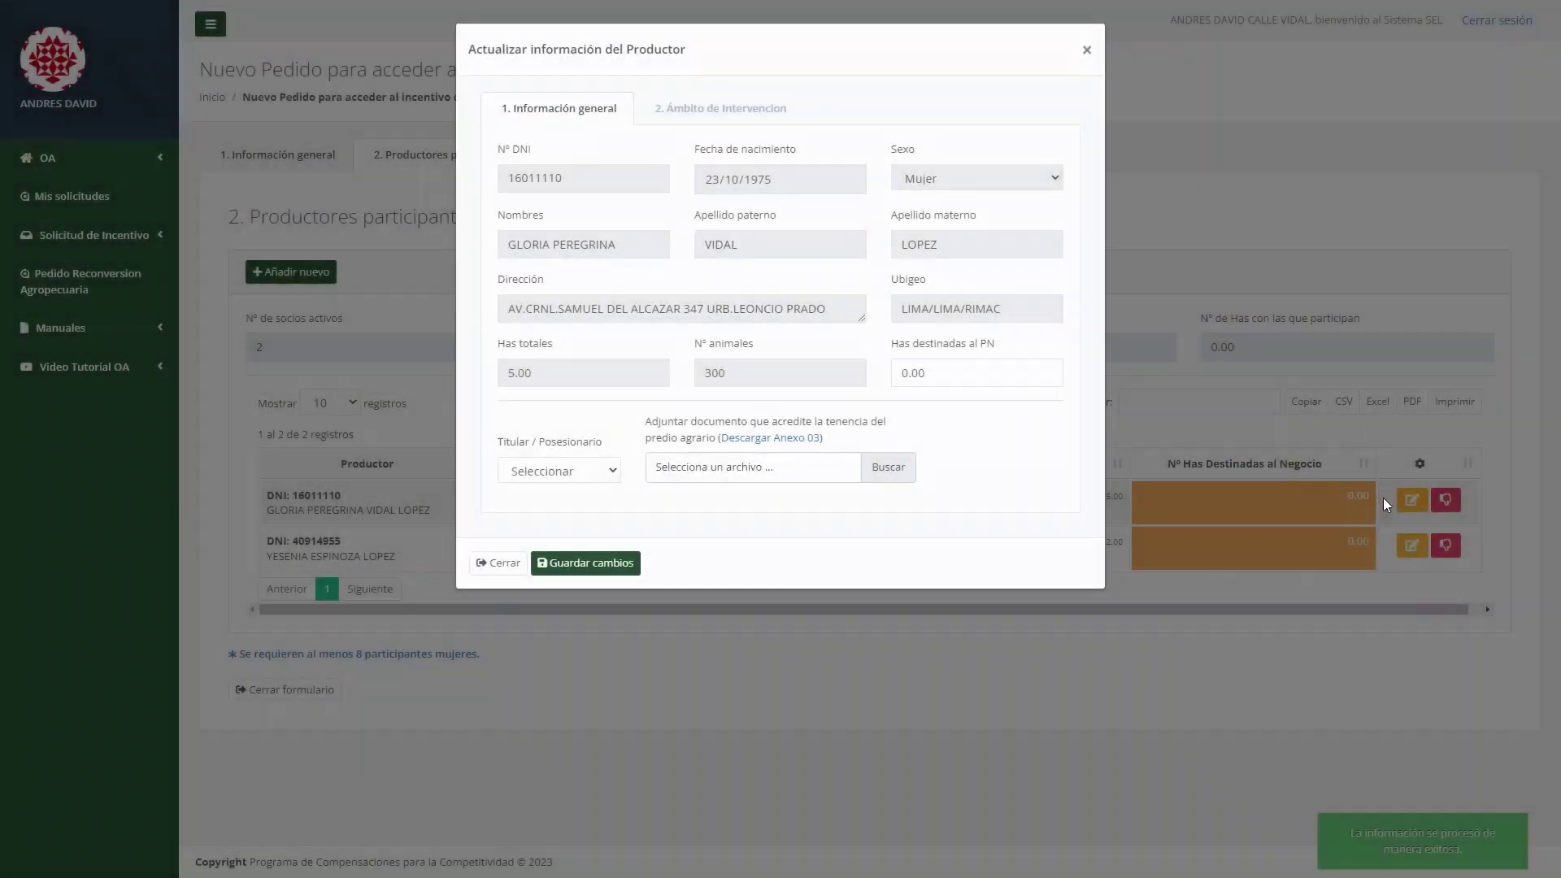
{"action": "left_click_drag", "start_coordinate": [931, 373], "coordinate": [867, 386]}
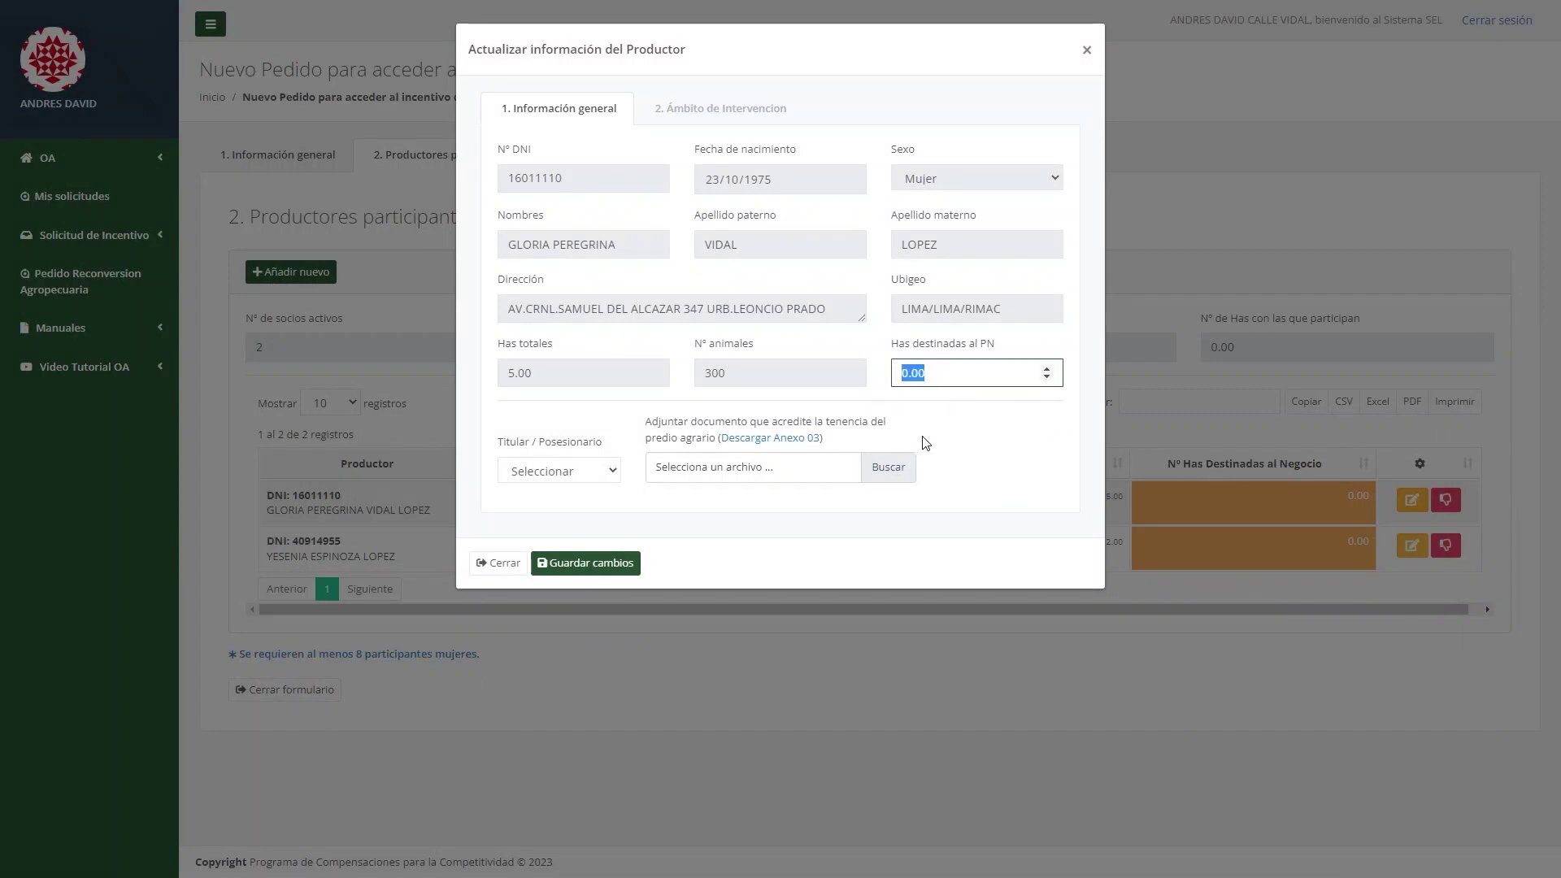
{"action": "type", "text": "5"}
{"action": "left_click", "coordinate": [596, 479]}
{"action": "left_click", "coordinate": [576, 515]}
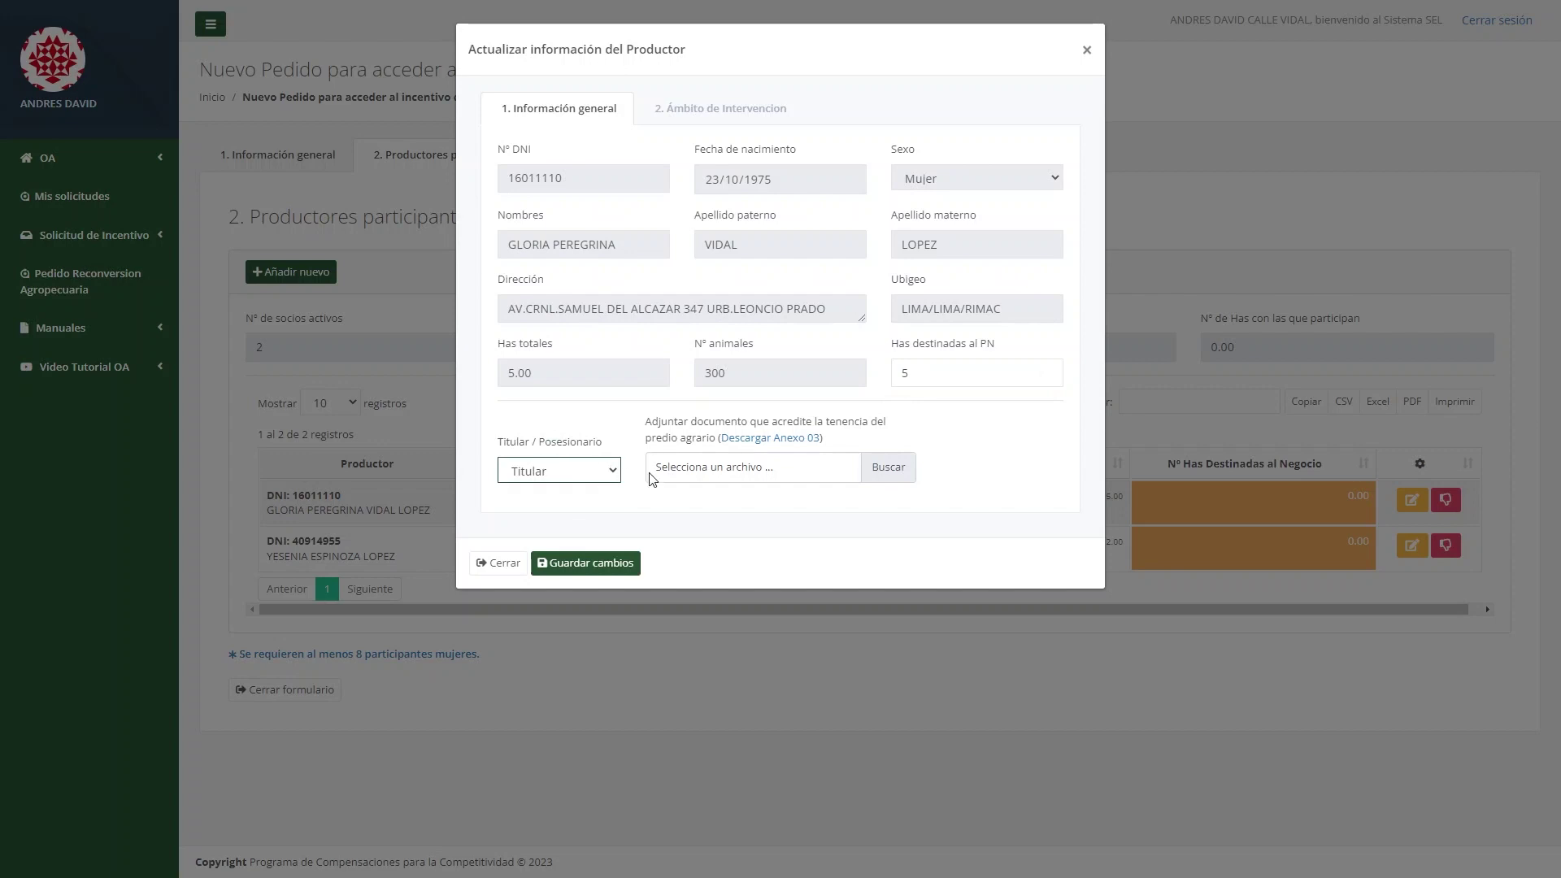
{"action": "left_click", "coordinate": [900, 473]}
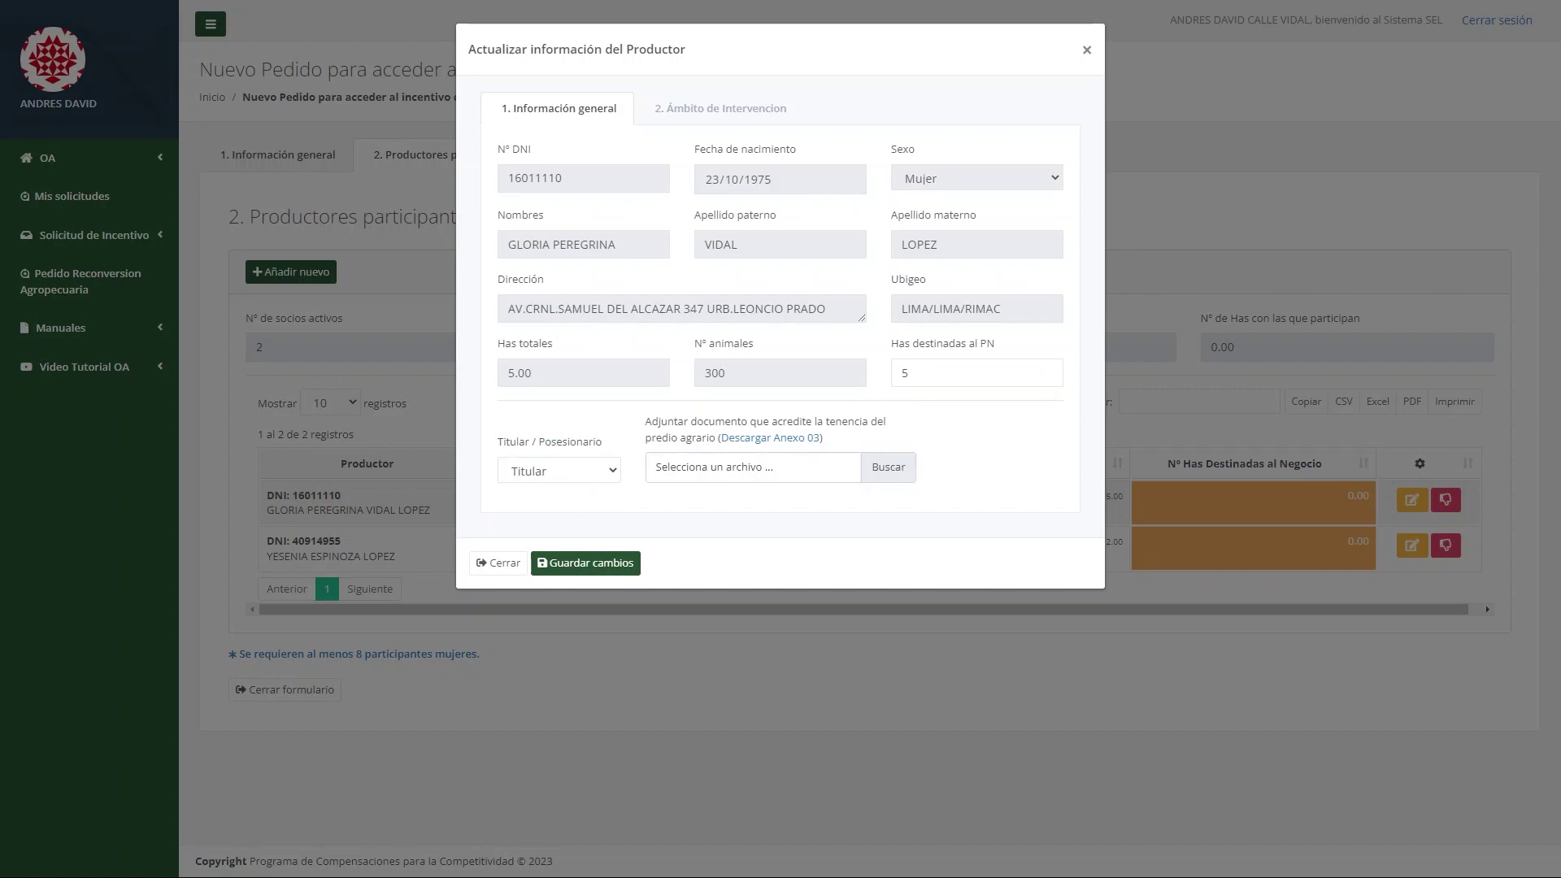
{"action": "left_click", "coordinate": [622, 569]}
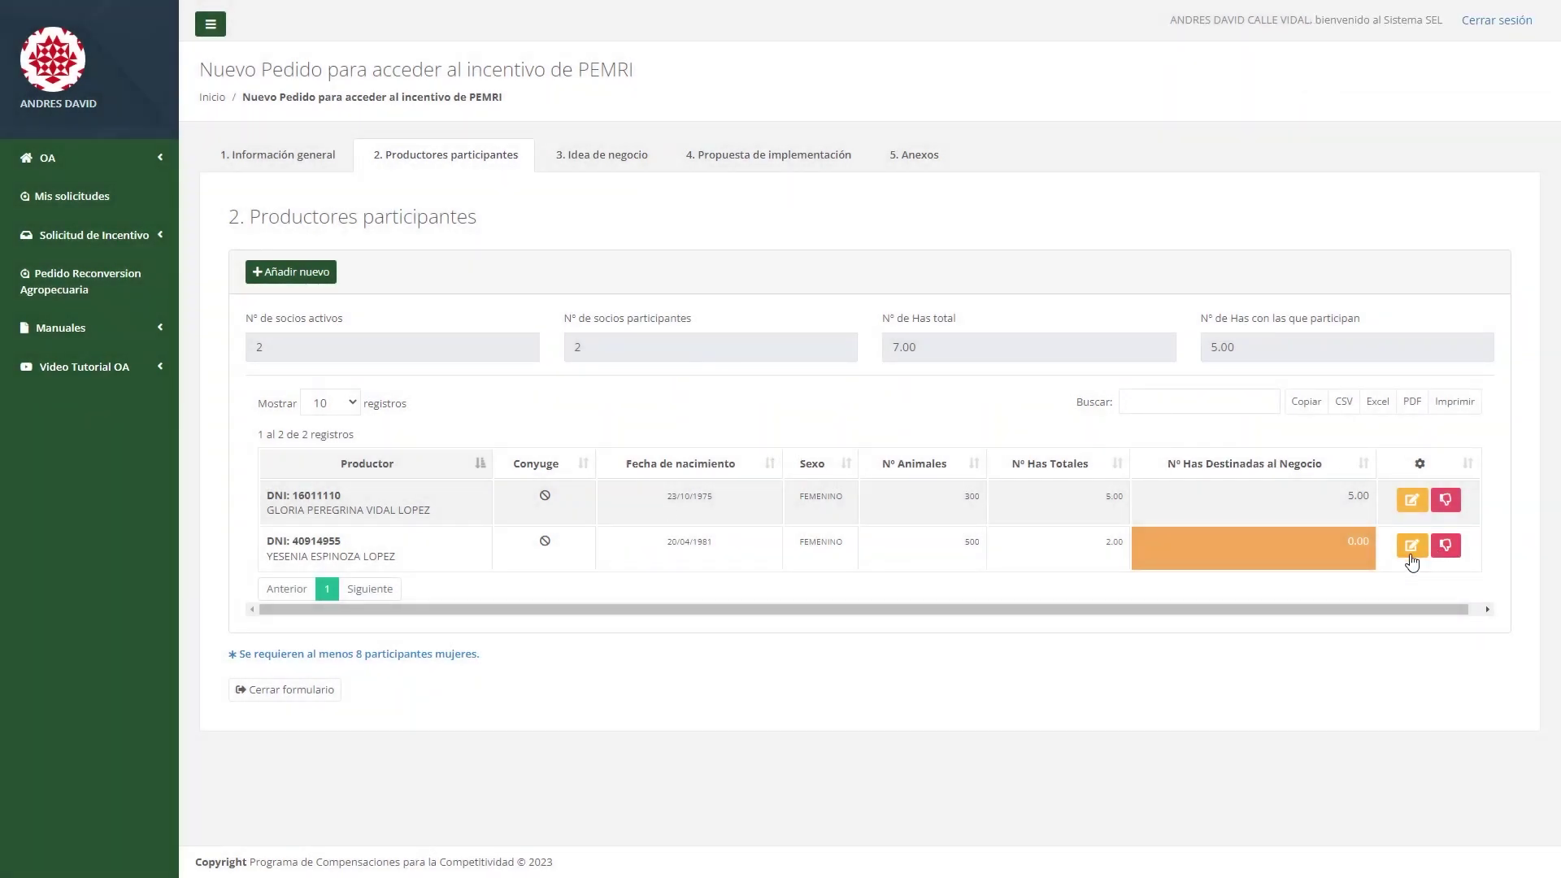
Save the second producer with 2 hectares, as Posesionario and Cónyugue of the titleholder.
{"action": "left_click", "coordinate": [1411, 547]}
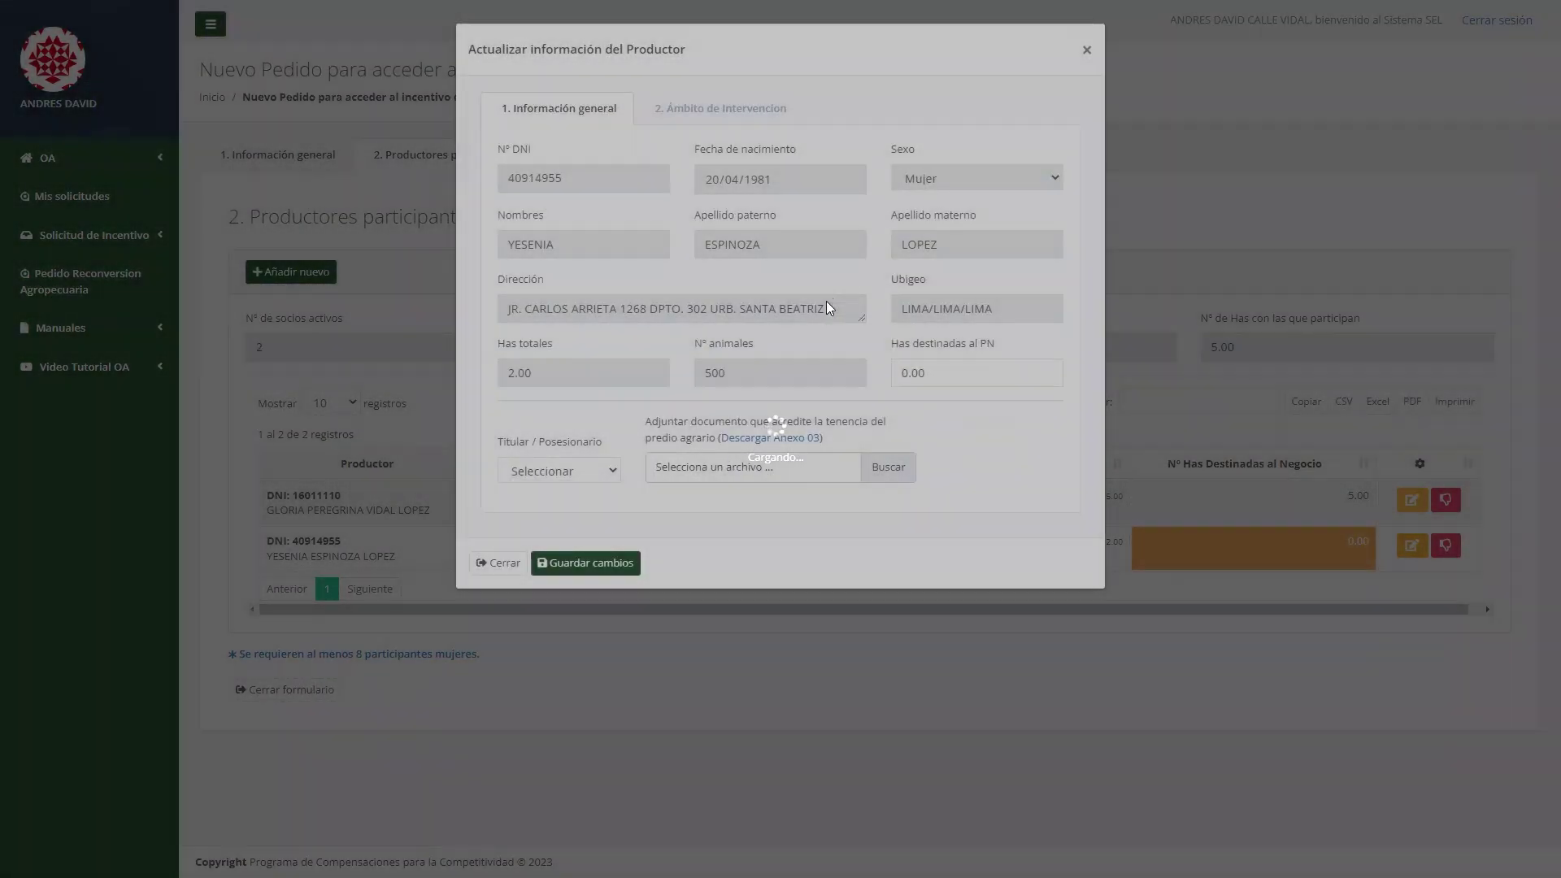
{"action": "left_click_drag", "start_coordinate": [968, 372], "coordinate": [853, 369]}
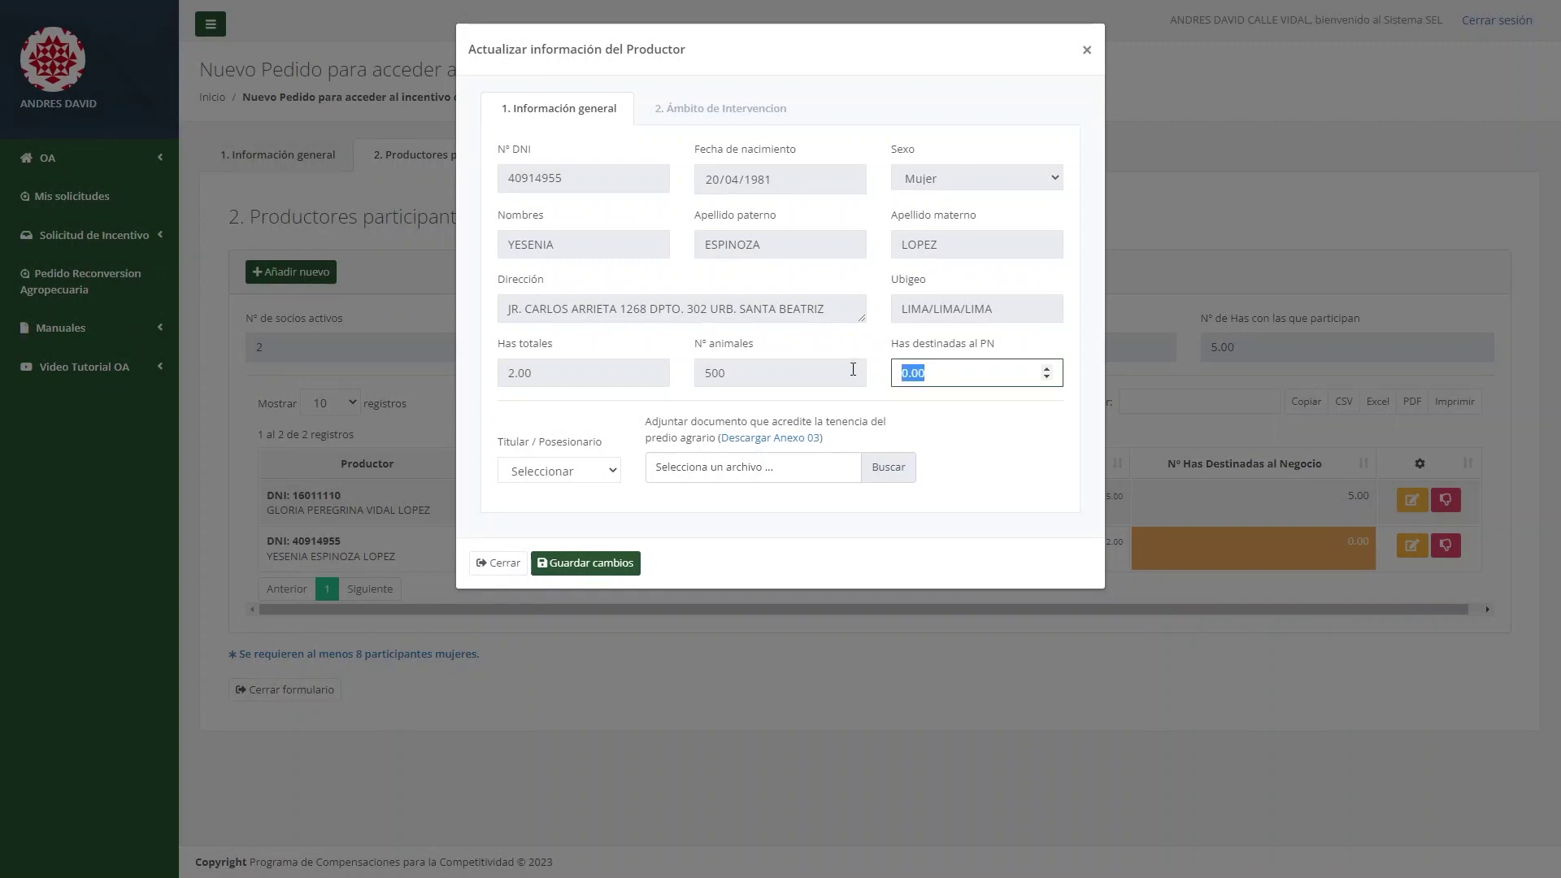
{"action": "type", "text": "2"}
{"action": "left_click", "coordinate": [612, 473]}
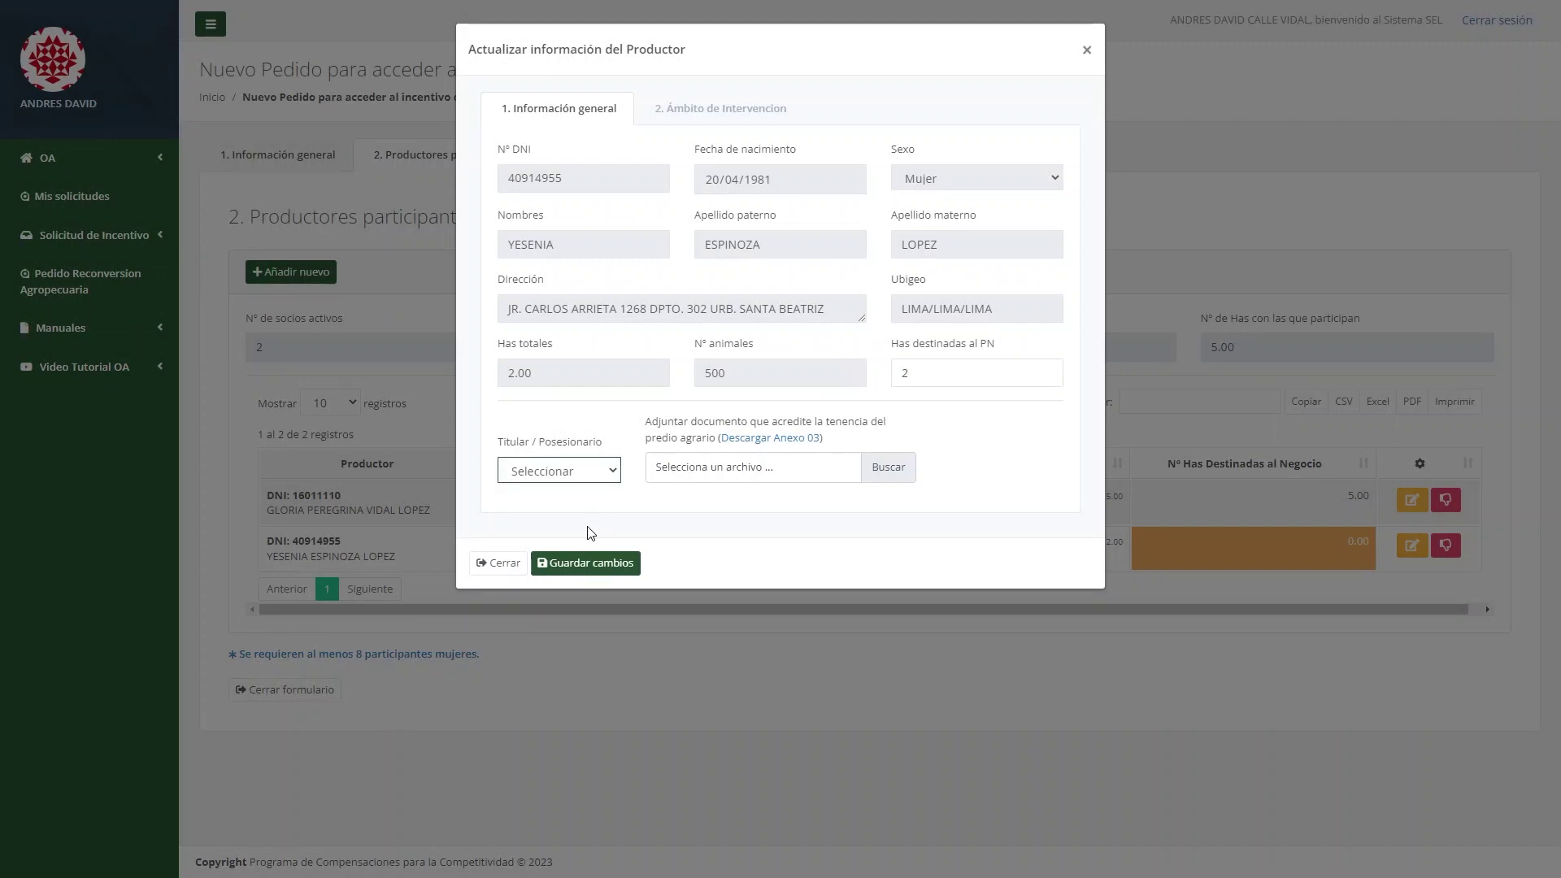
{"action": "left_click", "coordinate": [585, 528]}
{"action": "left_click", "coordinate": [899, 480]}
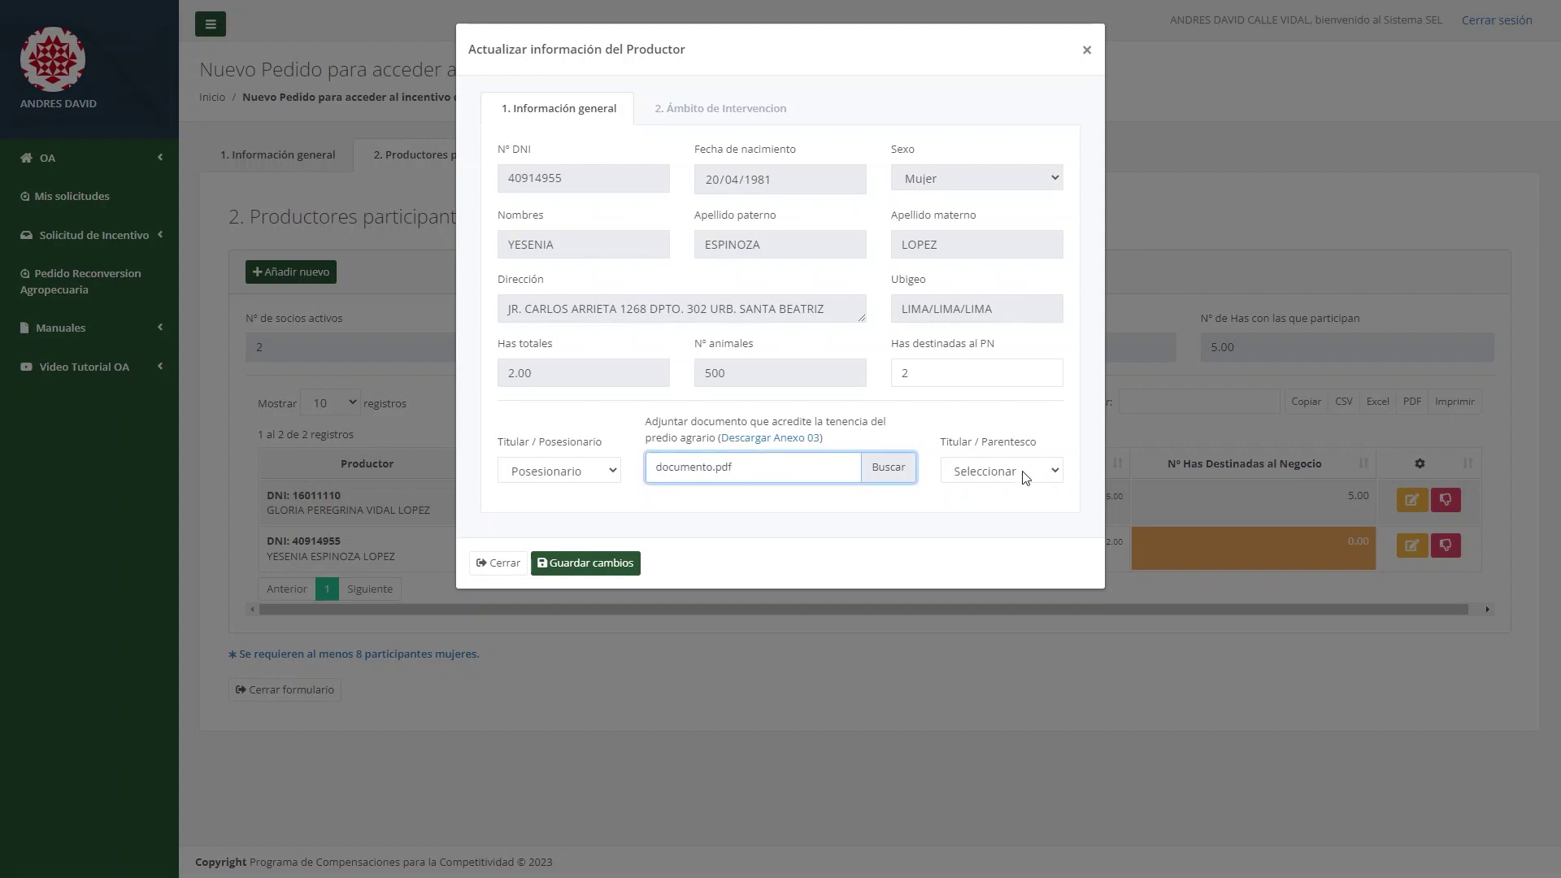
{"action": "left_click", "coordinate": [960, 480]}
{"action": "left_click", "coordinate": [1015, 527]}
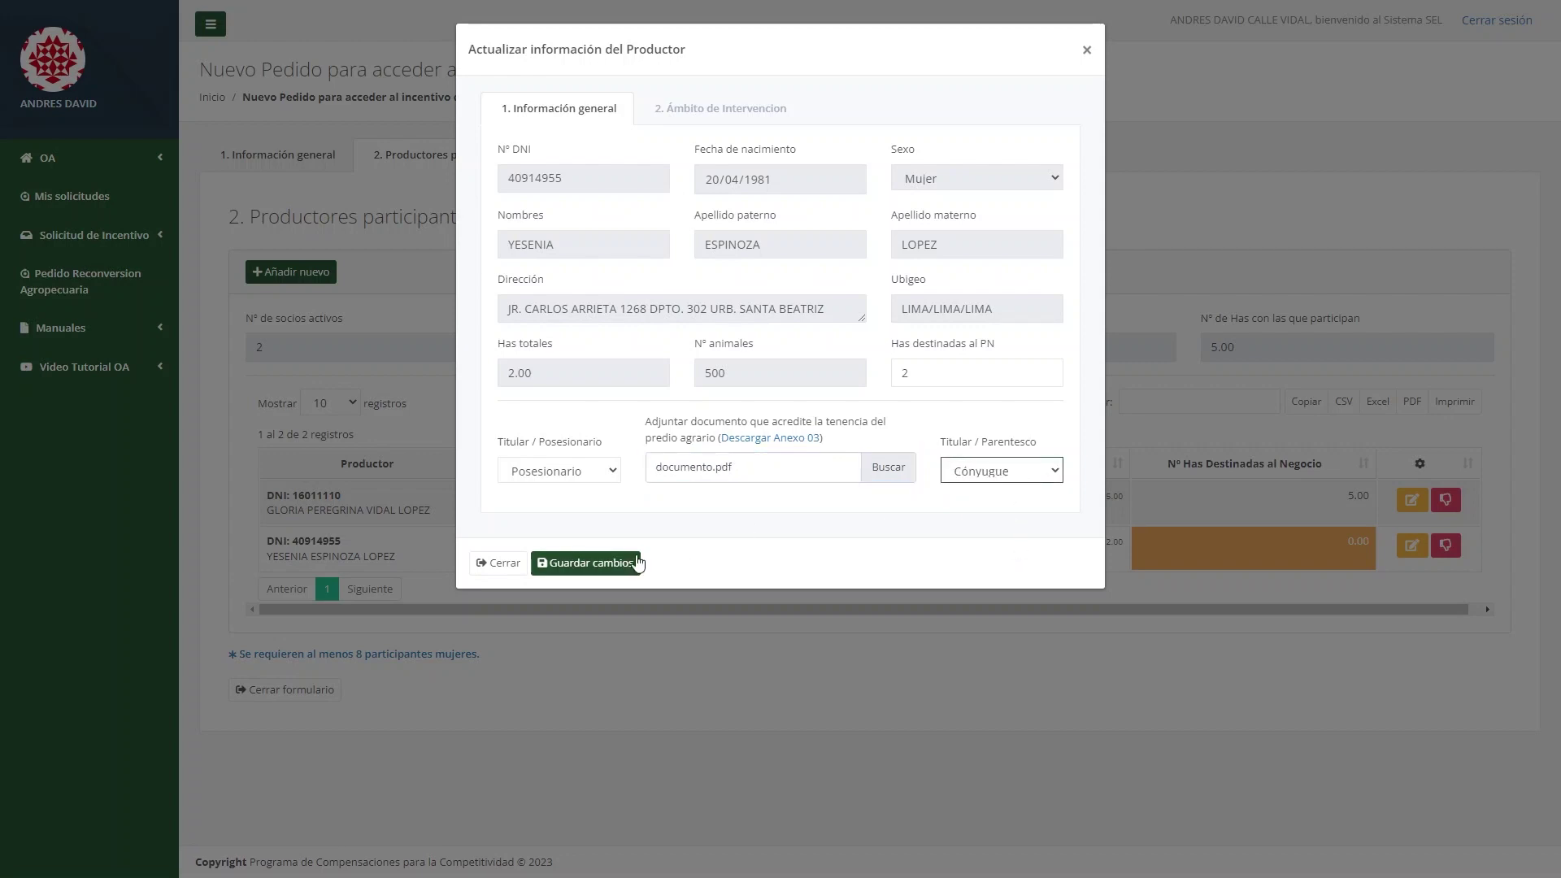
{"action": "left_click", "coordinate": [612, 562]}
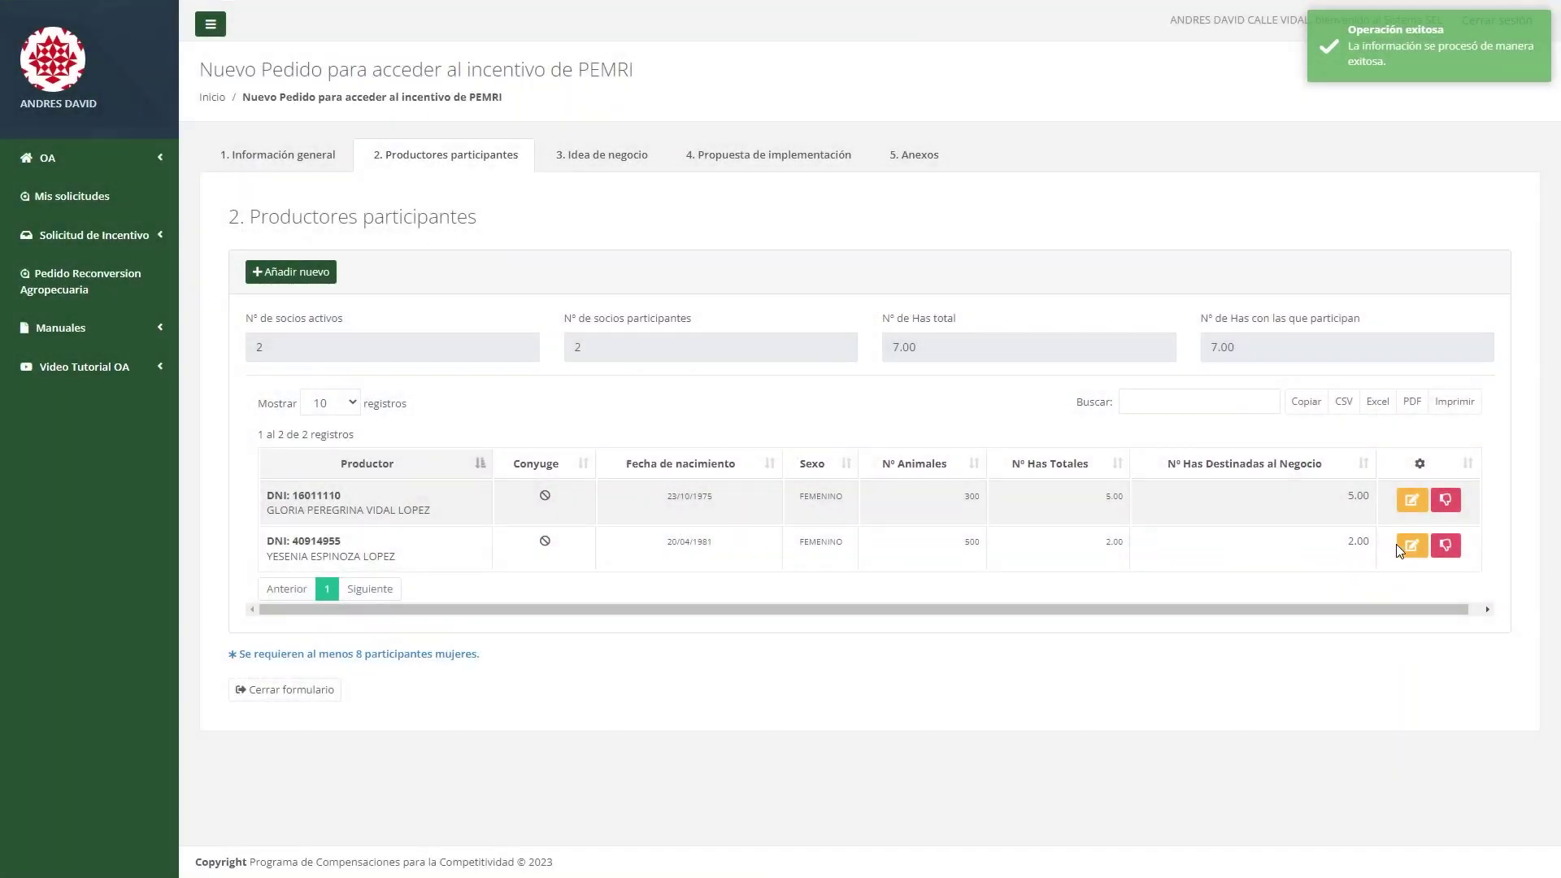
{"action": "left_click", "coordinate": [1412, 545]}
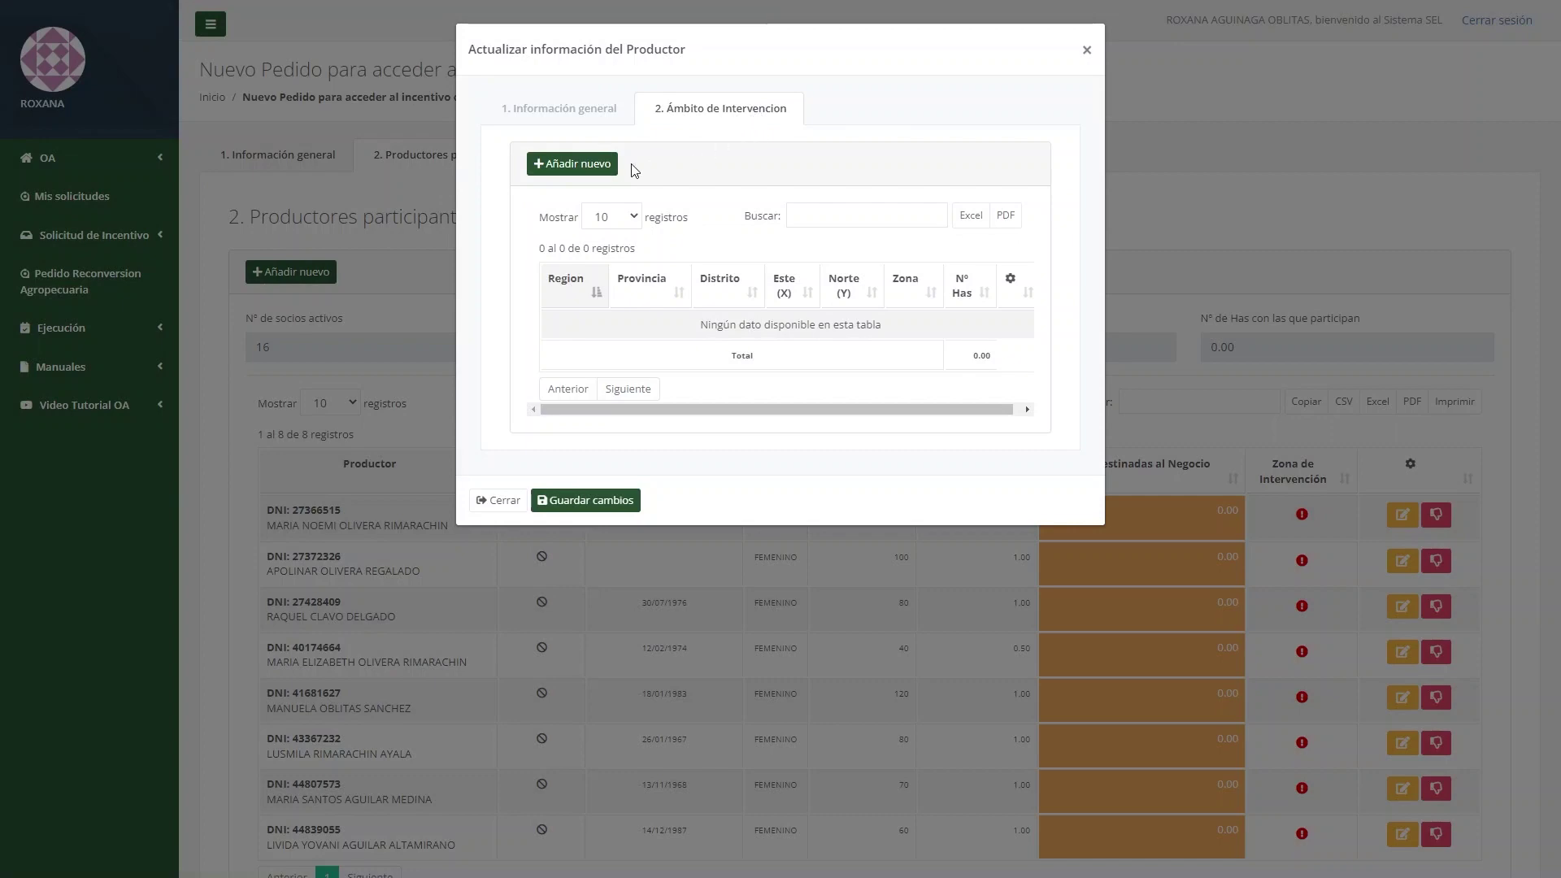
Add a new intervention area in Cajamarca region, Cajamarca province and Cajamarca district.
{"action": "left_click", "coordinate": [610, 165]}
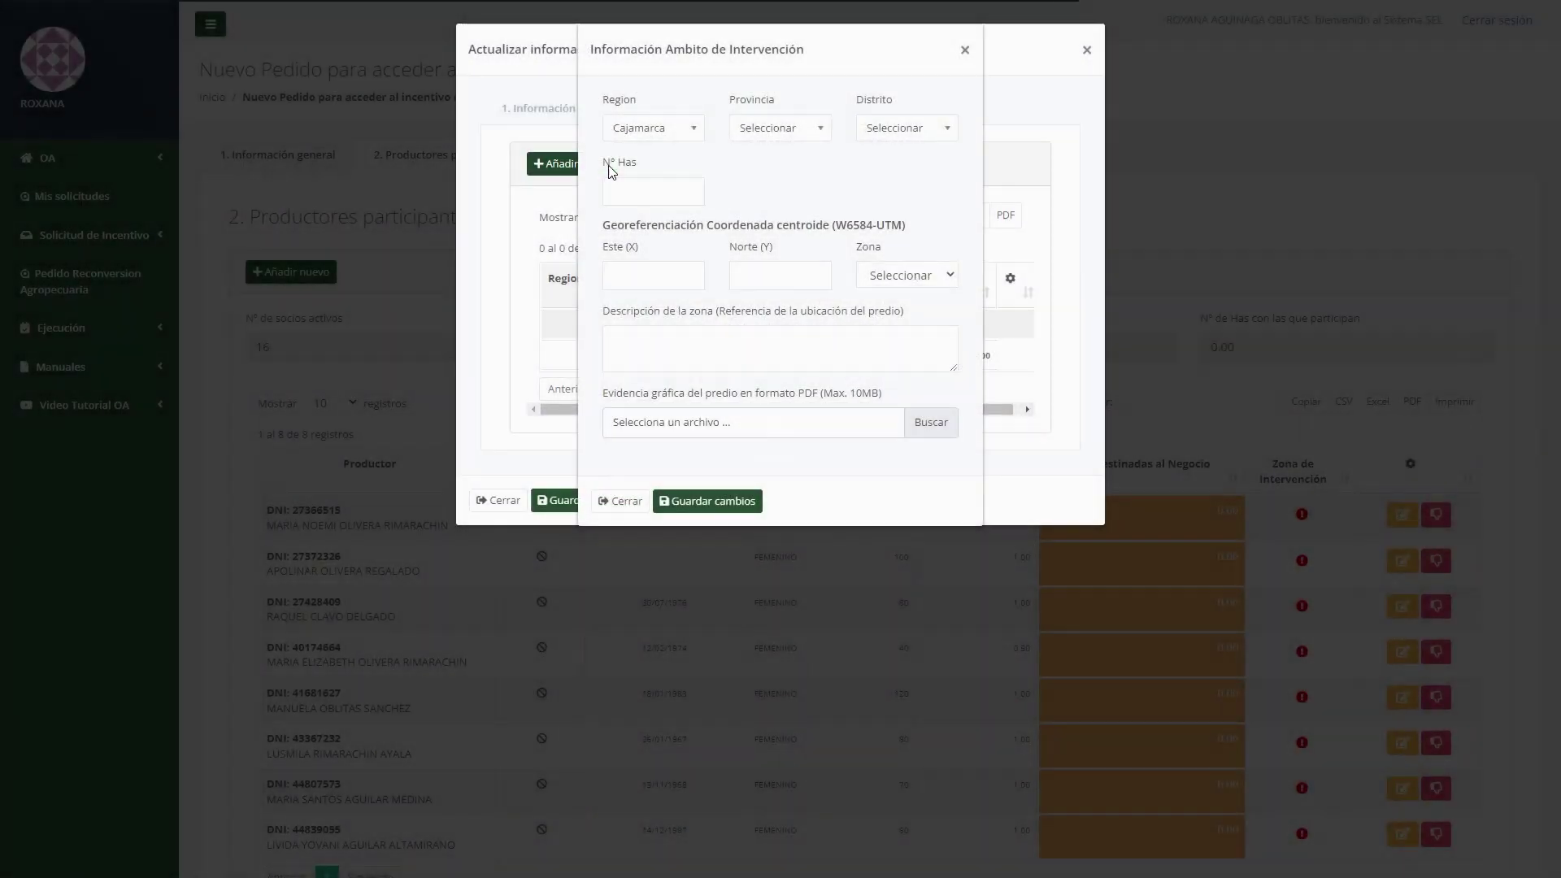
{"action": "left_click", "coordinate": [663, 135]}
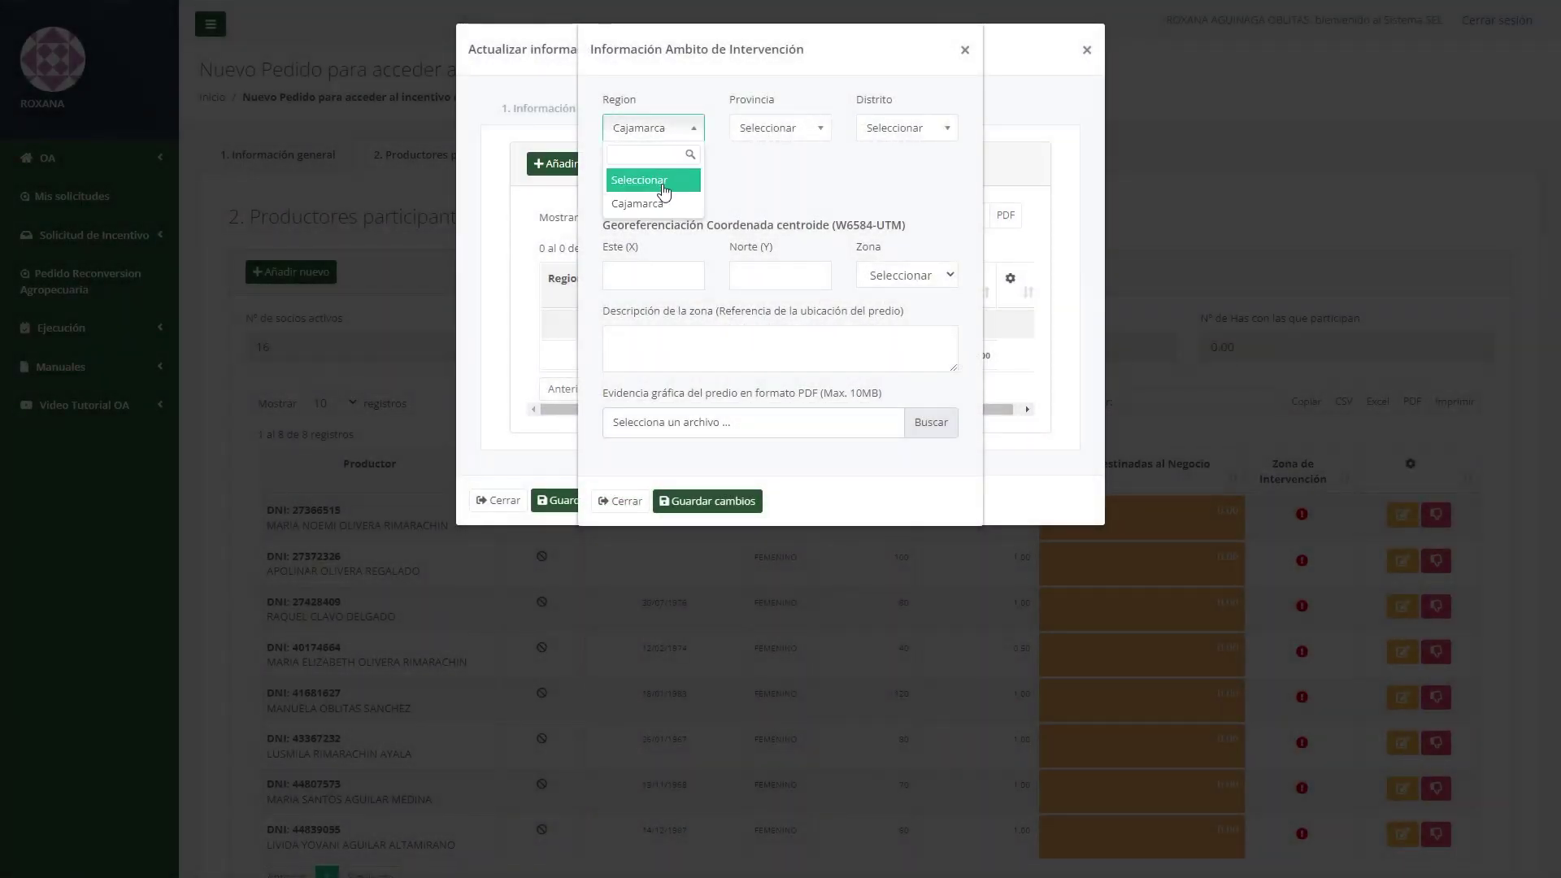
{"action": "left_click", "coordinate": [696, 193]}
{"action": "left_click", "coordinate": [776, 128]}
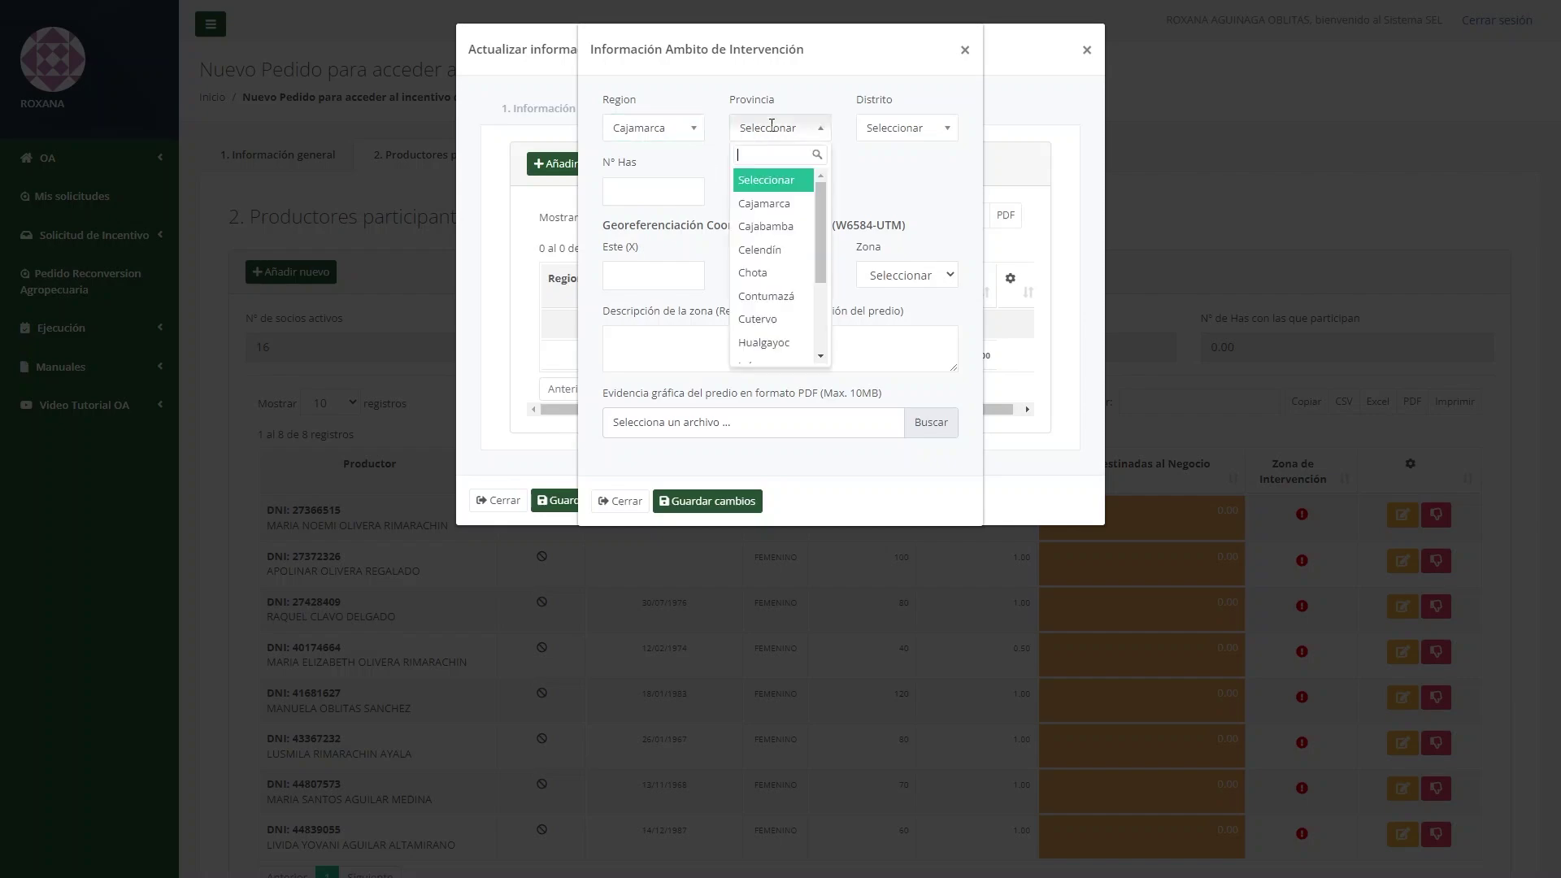
{"action": "left_click", "coordinate": [786, 209]}
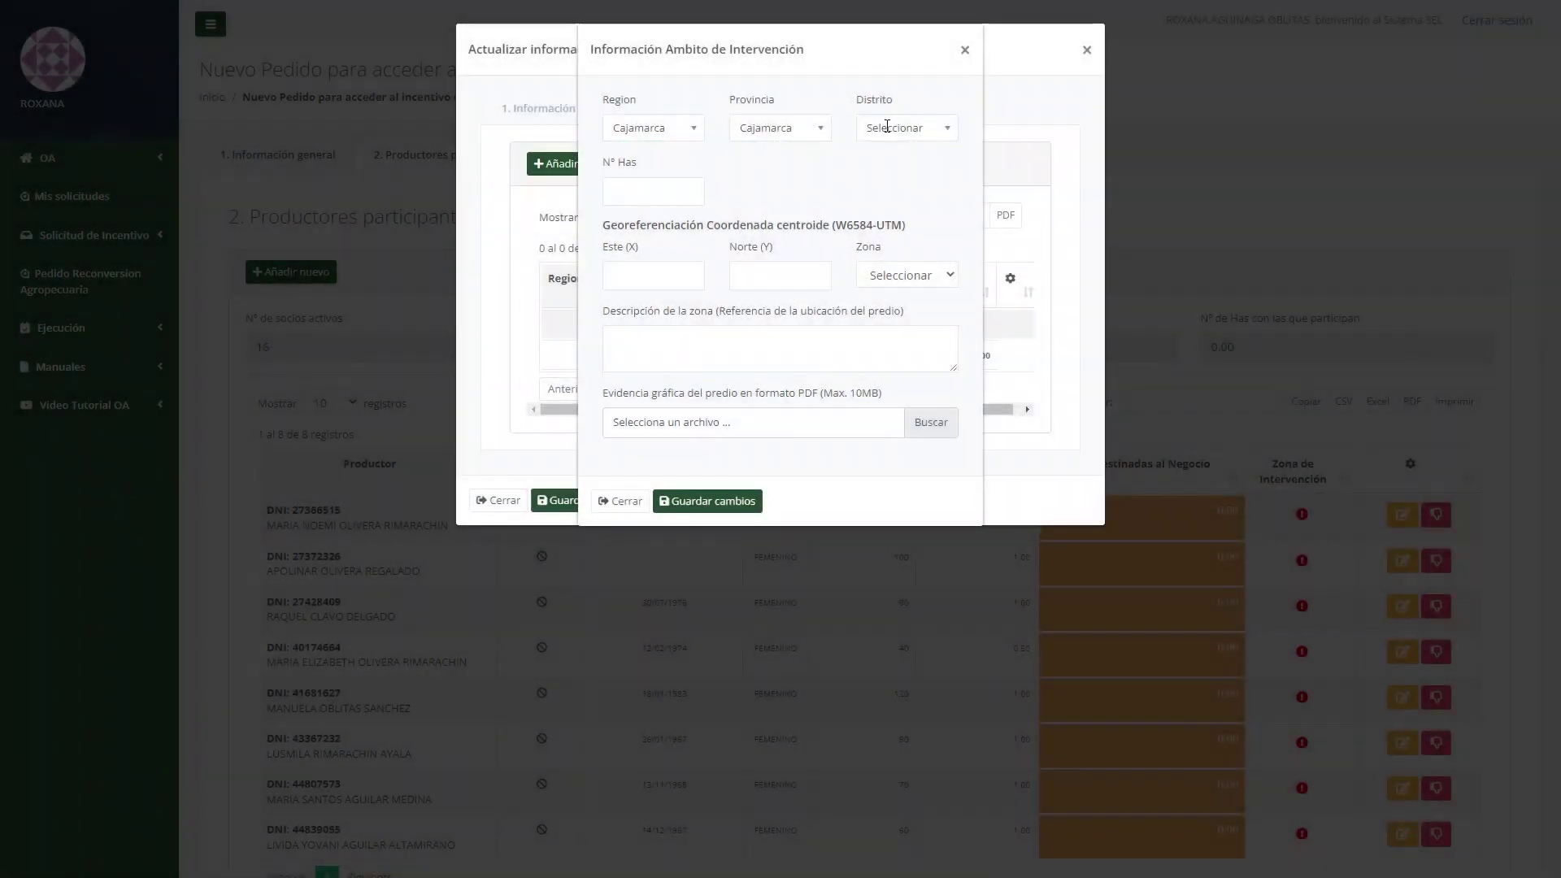
{"action": "left_click", "coordinate": [899, 127]}
{"action": "left_click", "coordinate": [909, 212]}
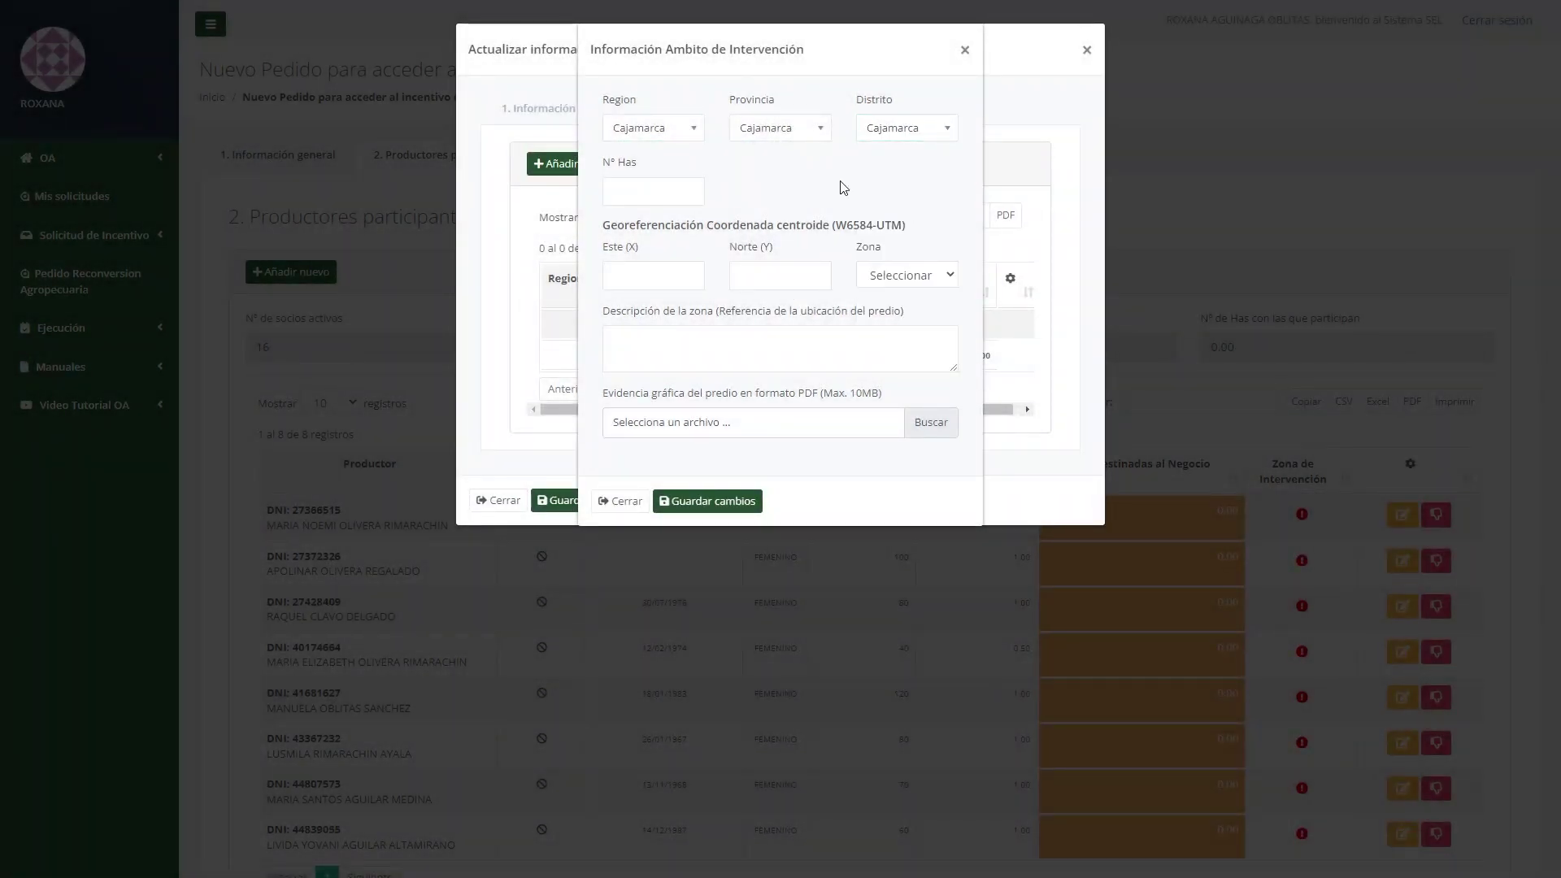
Enter 0.5 hectares, coordinates 123.12/123.12, zone 17 and 'Referencia de la ubicación', then save.
{"action": "left_click", "coordinate": [670, 188]}
{"action": "type", "text": "0.5"}
{"action": "key", "text": "Tab"}
{"action": "key", "text": "Tab"}
{"action": "type", "text": "123.12"}
{"action": "left_click", "coordinate": [912, 286]}
{"action": "left_click", "coordinate": [899, 324]}
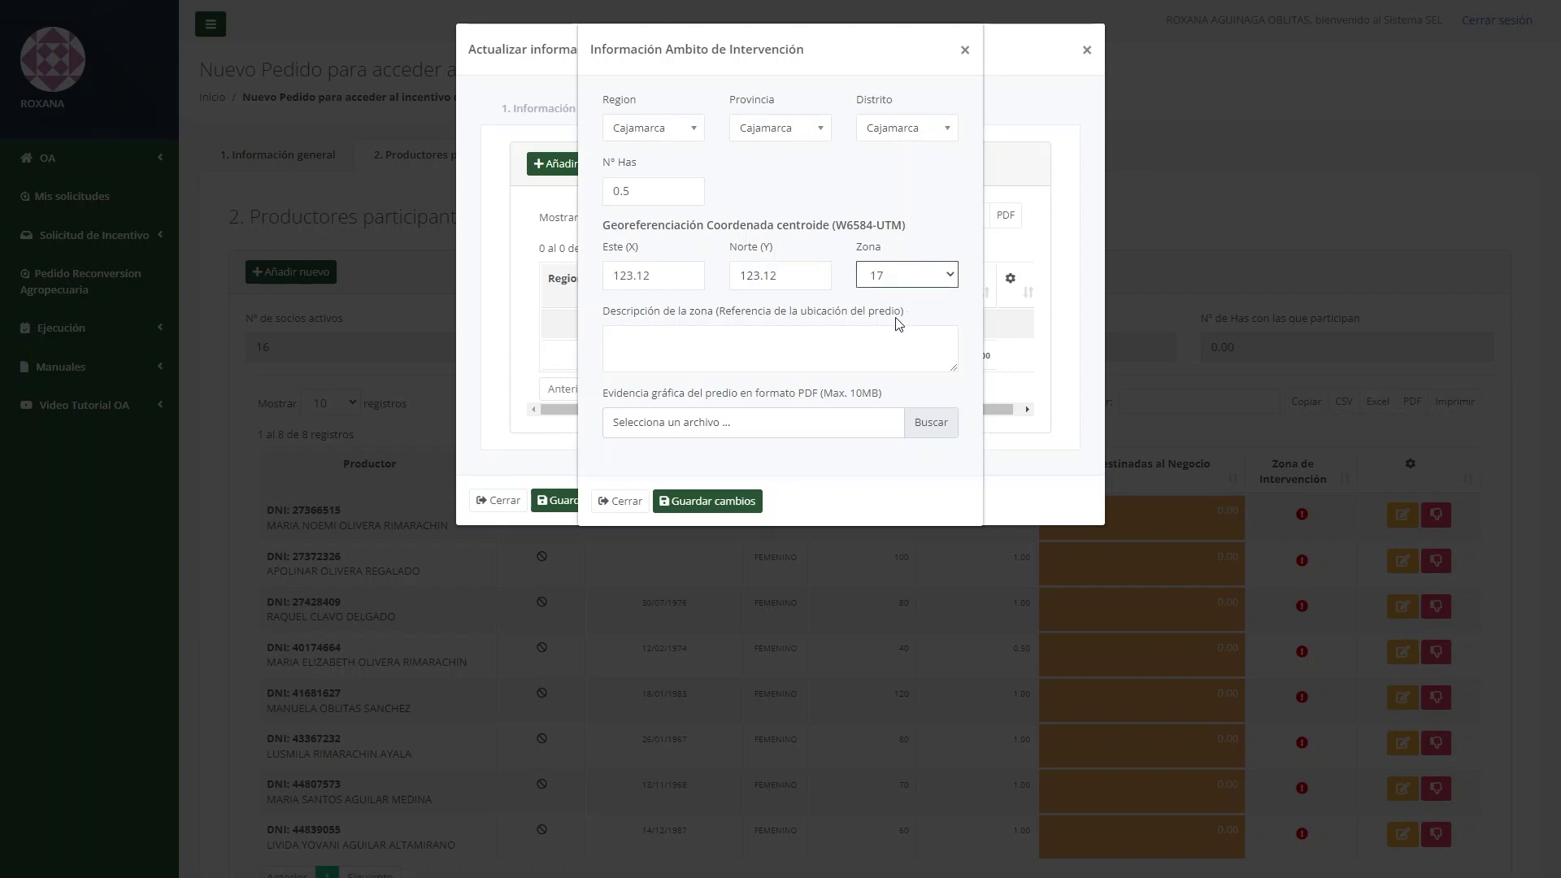
{"action": "left_click", "coordinate": [769, 349]}
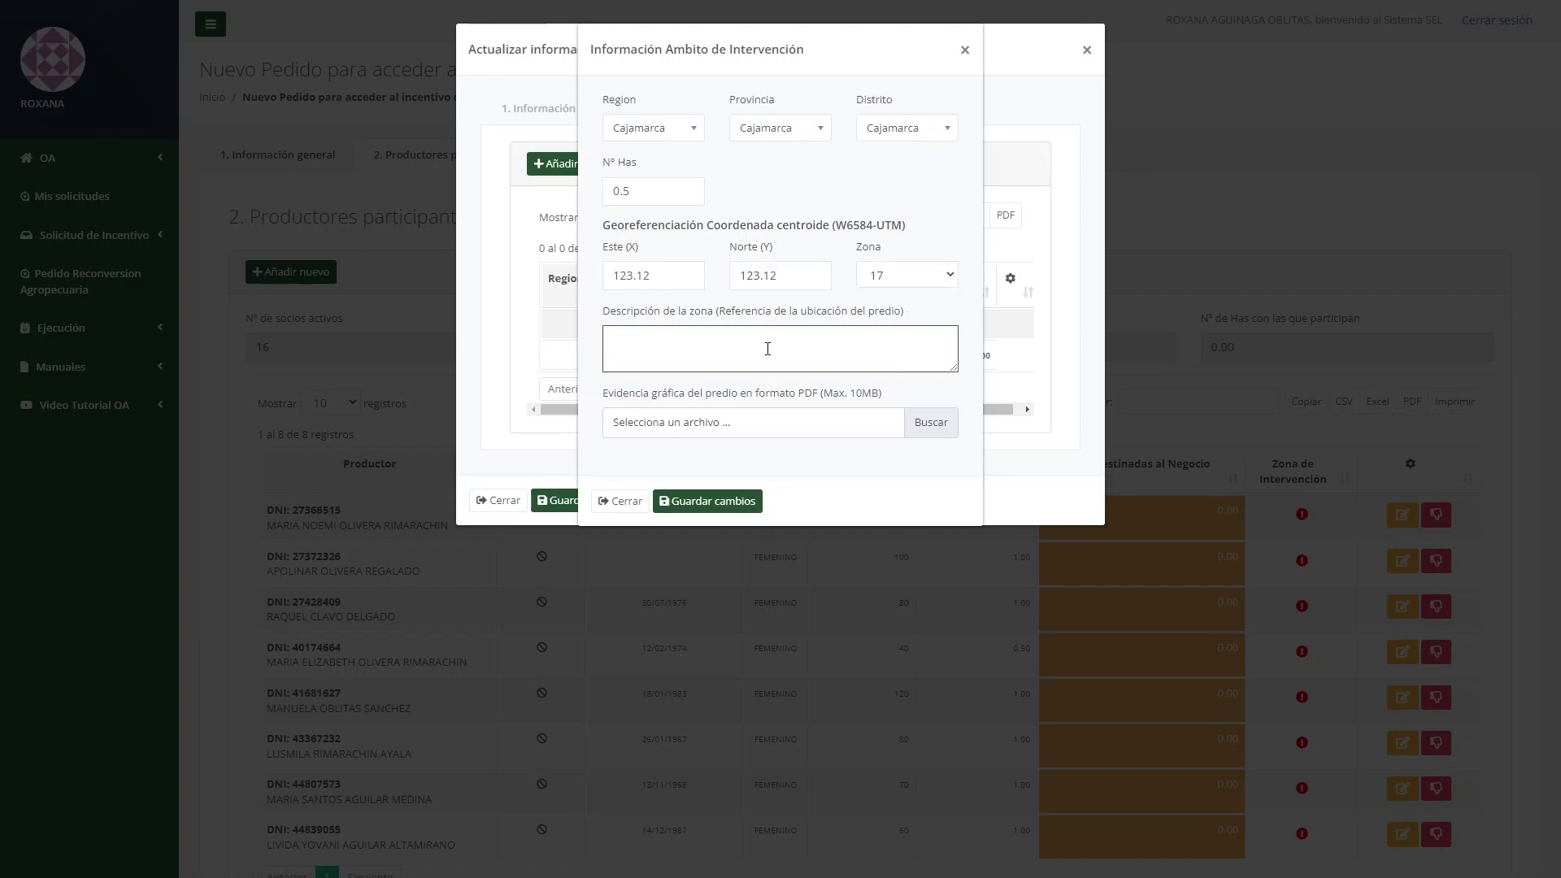
{"action": "type", "text": "Referencia de la ubicación"}
{"action": "left_click", "coordinate": [738, 501]}
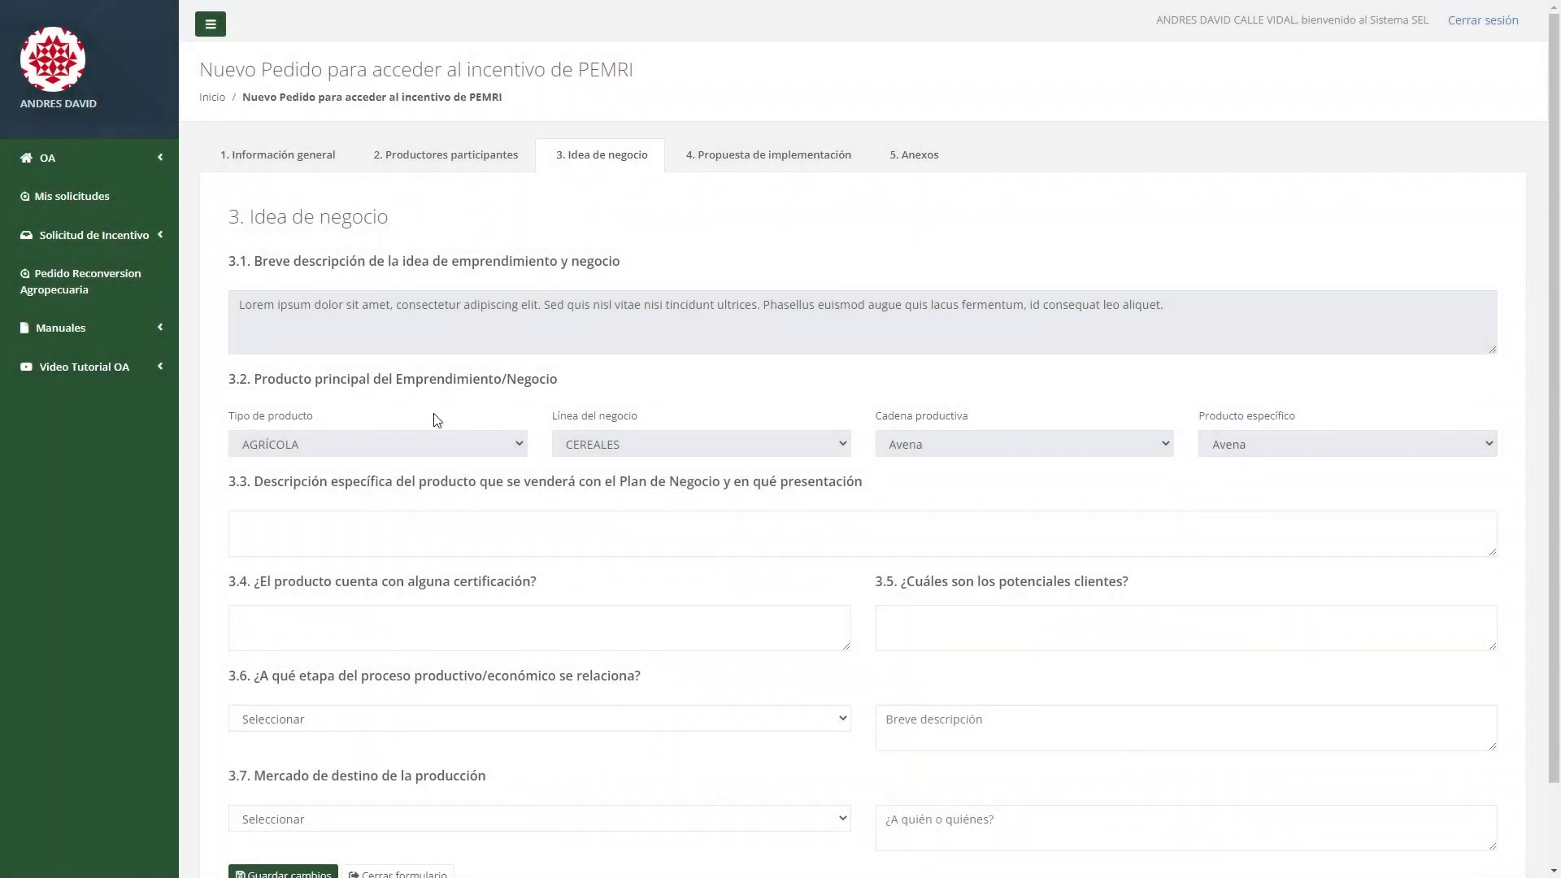
Fill answers 3.3, 3.4 and 3.5 with the placeholder paragraph.
{"action": "left_click", "coordinate": [433, 518]}
{"action": "type", "text": "Lorem ipsum dolor sit amet, consectetur adipiscing elit. Sed quis nisl vitae nisi tincidunt ultrices. Phasellus euismod augue quis lacus fermentum, id consequat leo aliquet."}
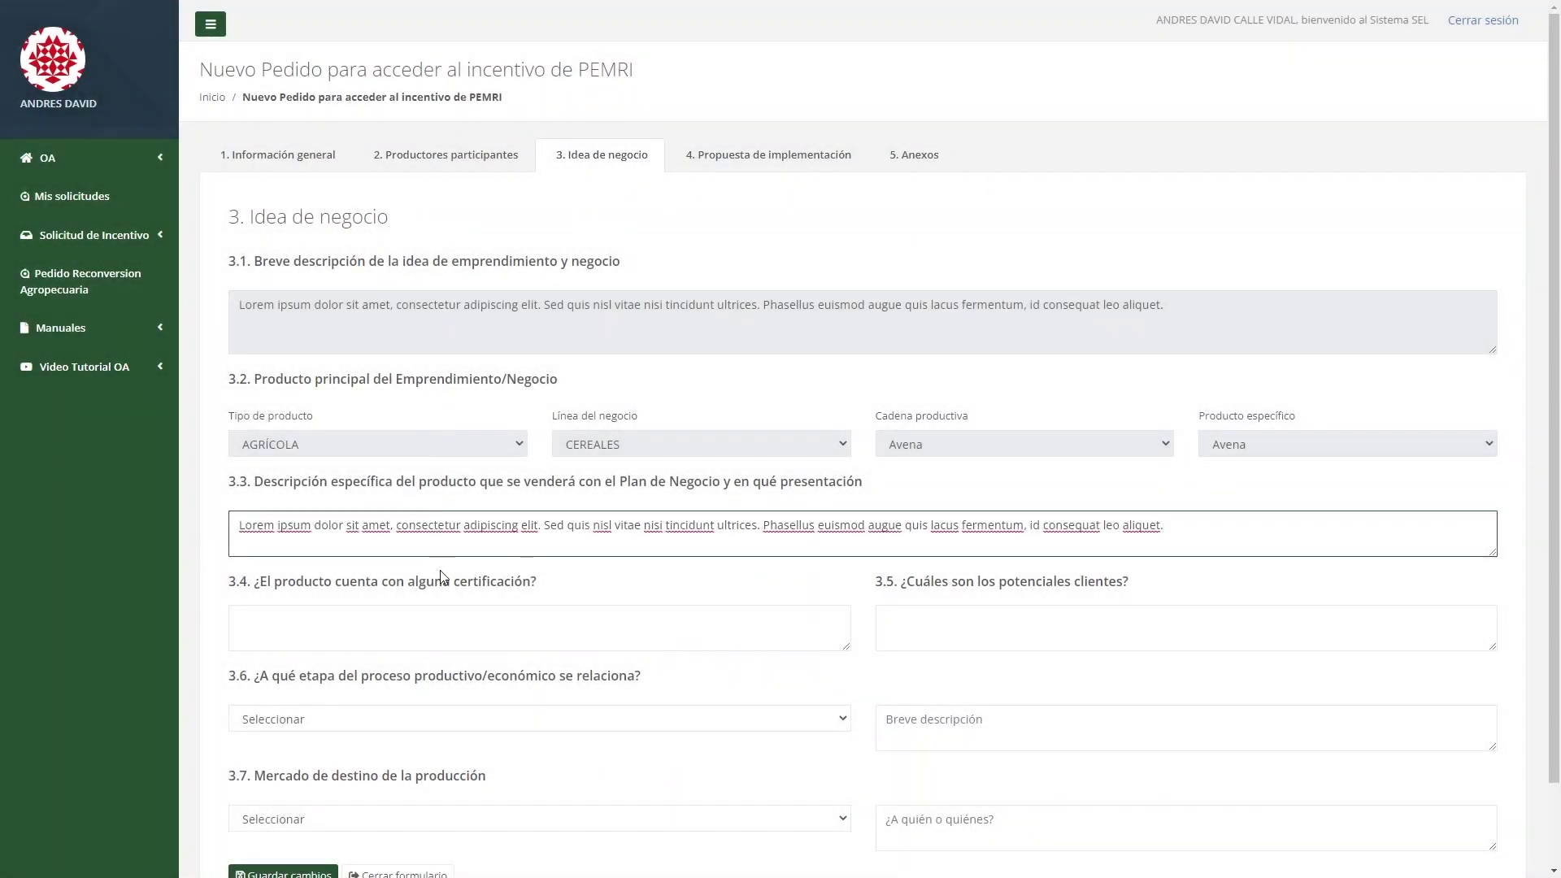
{"action": "scroll", "coordinate": [445, 618], "scroll_direction": "down", "scroll_amount": 2}
{"action": "left_click", "coordinate": [432, 539]}
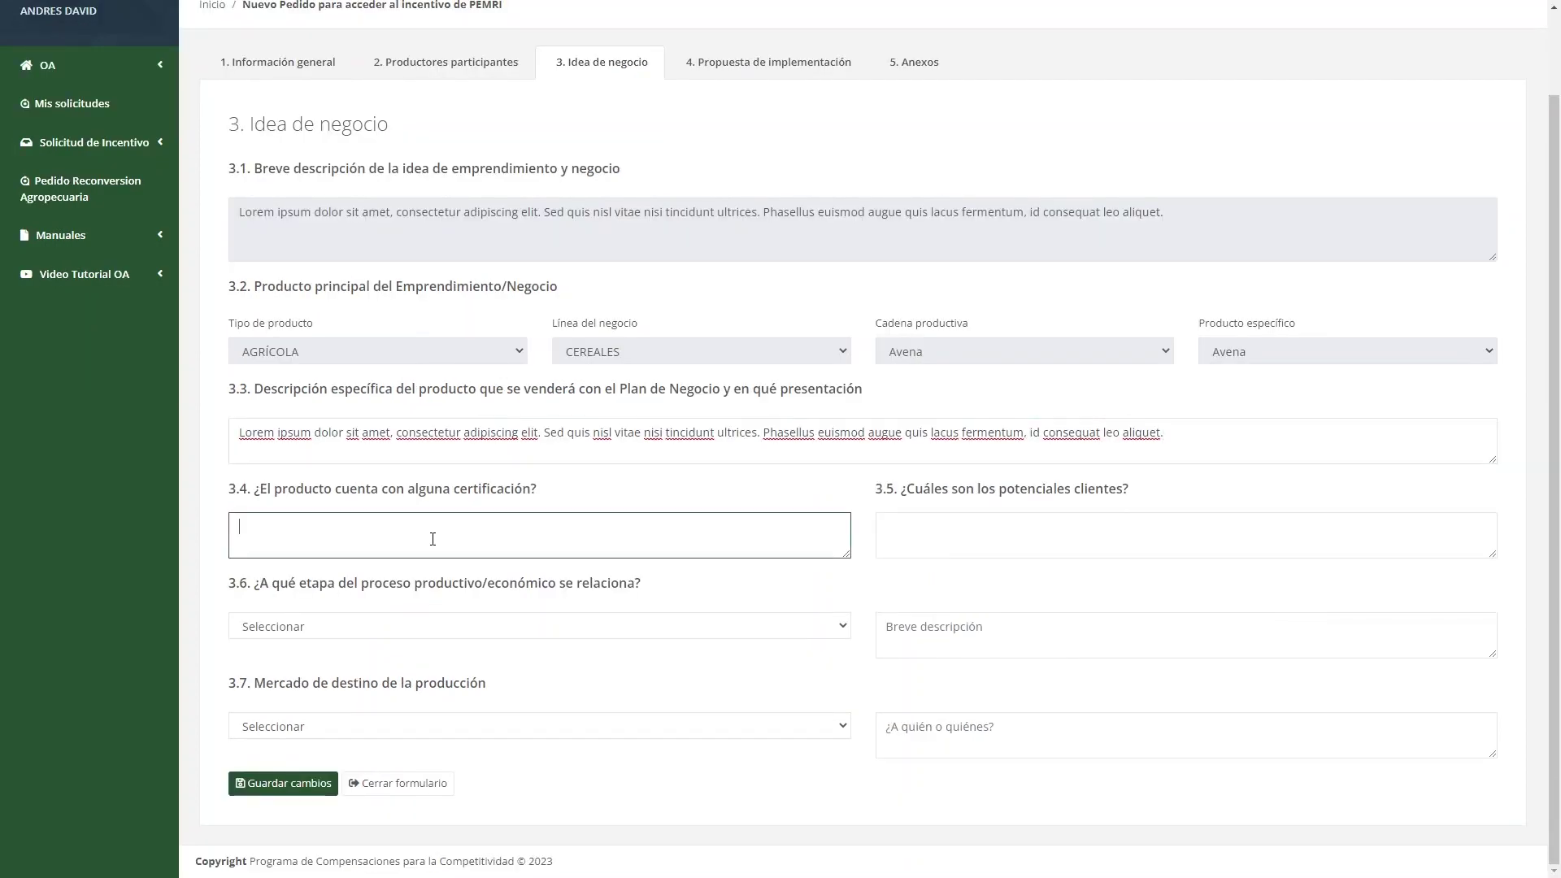
{"action": "type", "text": "Lorem ipsum dolor sit amet, consectetur adipiscing elit. Sed quis nisl vitae nisi tincidunt ultrices. Phasellus euismod augue quis lacus fermentum, id consequat leo aliquet."}
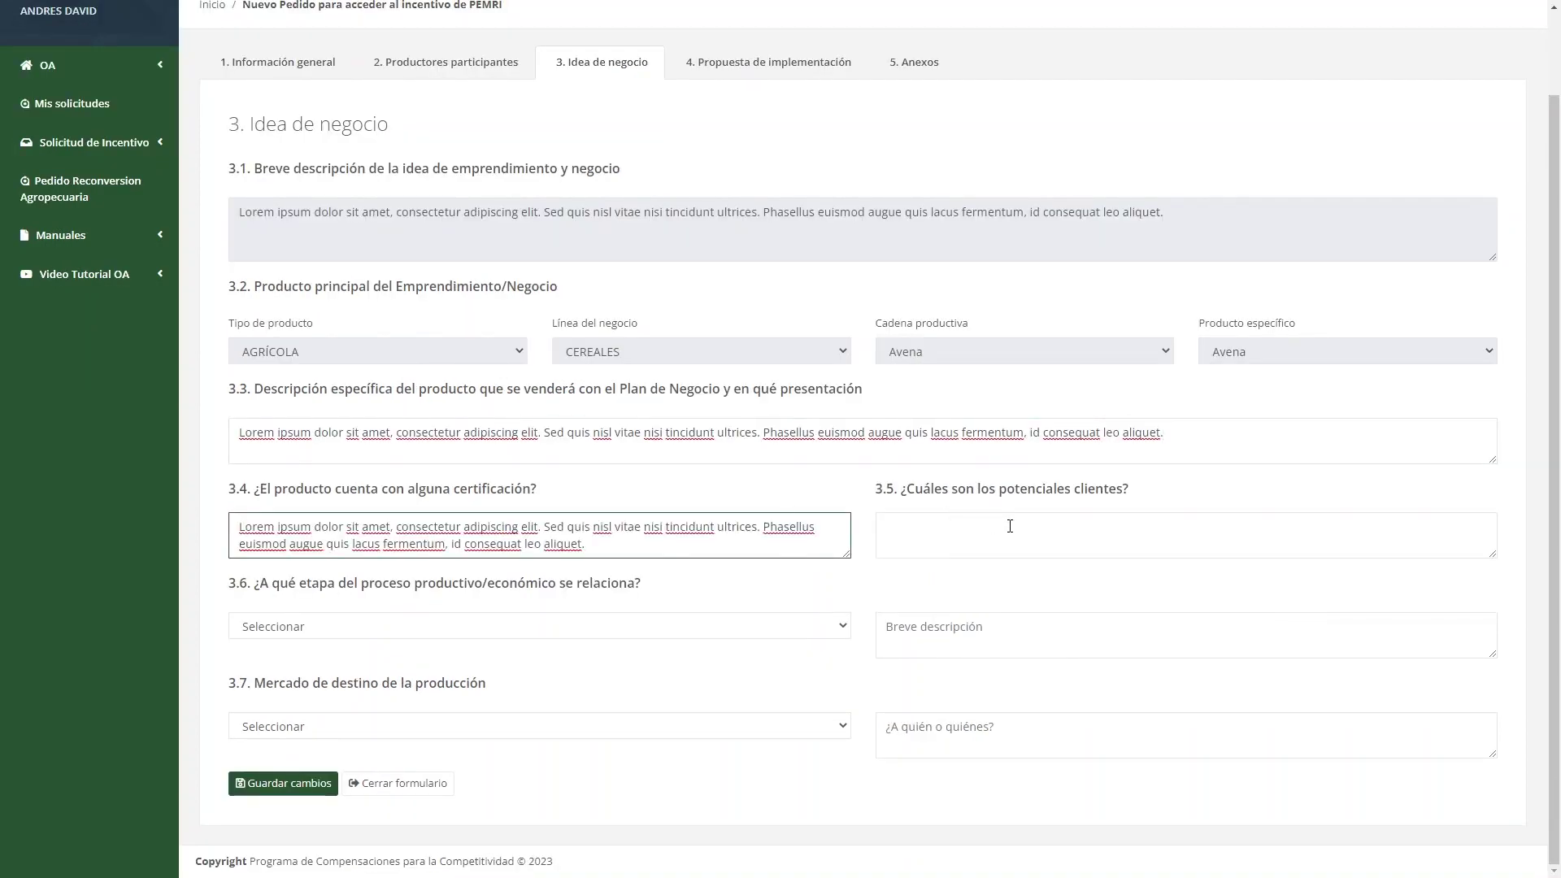
{"action": "left_click", "coordinate": [1011, 527]}
{"action": "type", "text": "Lorem ipsum dolor sit amet, consectetur adipiscing elit. Sed quis nisl vitae nisi tincidunt ultrices. Phasellus euismod augue quis lacus fermentum, id consequat leo aliquet."}
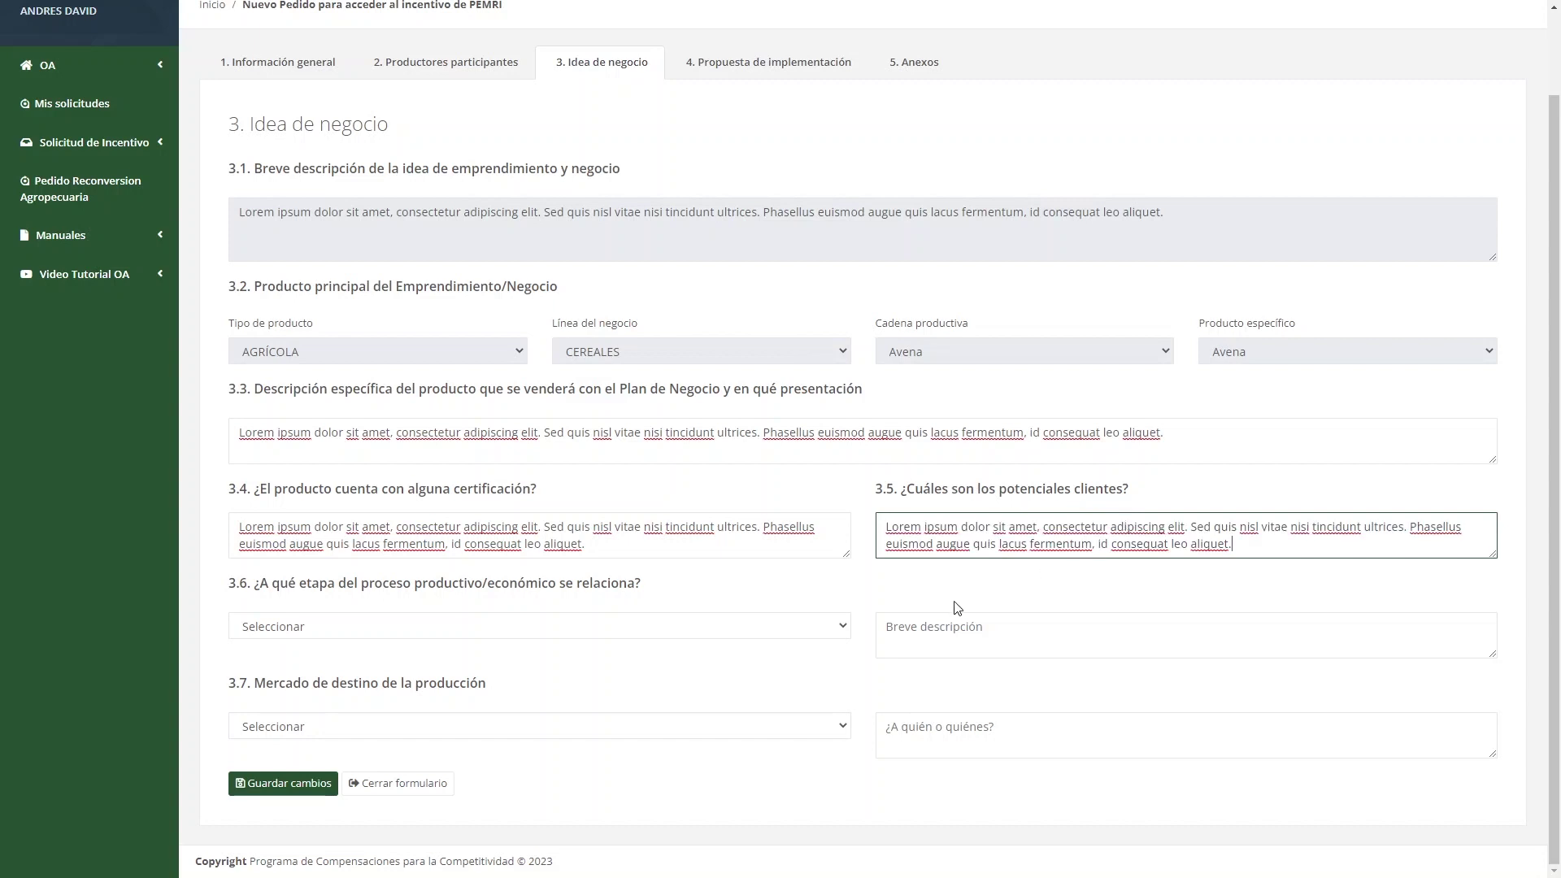
Set 3.6 to La producción and 3.7 to En mercado regional with descriptions, then save.
{"action": "left_click", "coordinate": [502, 636]}
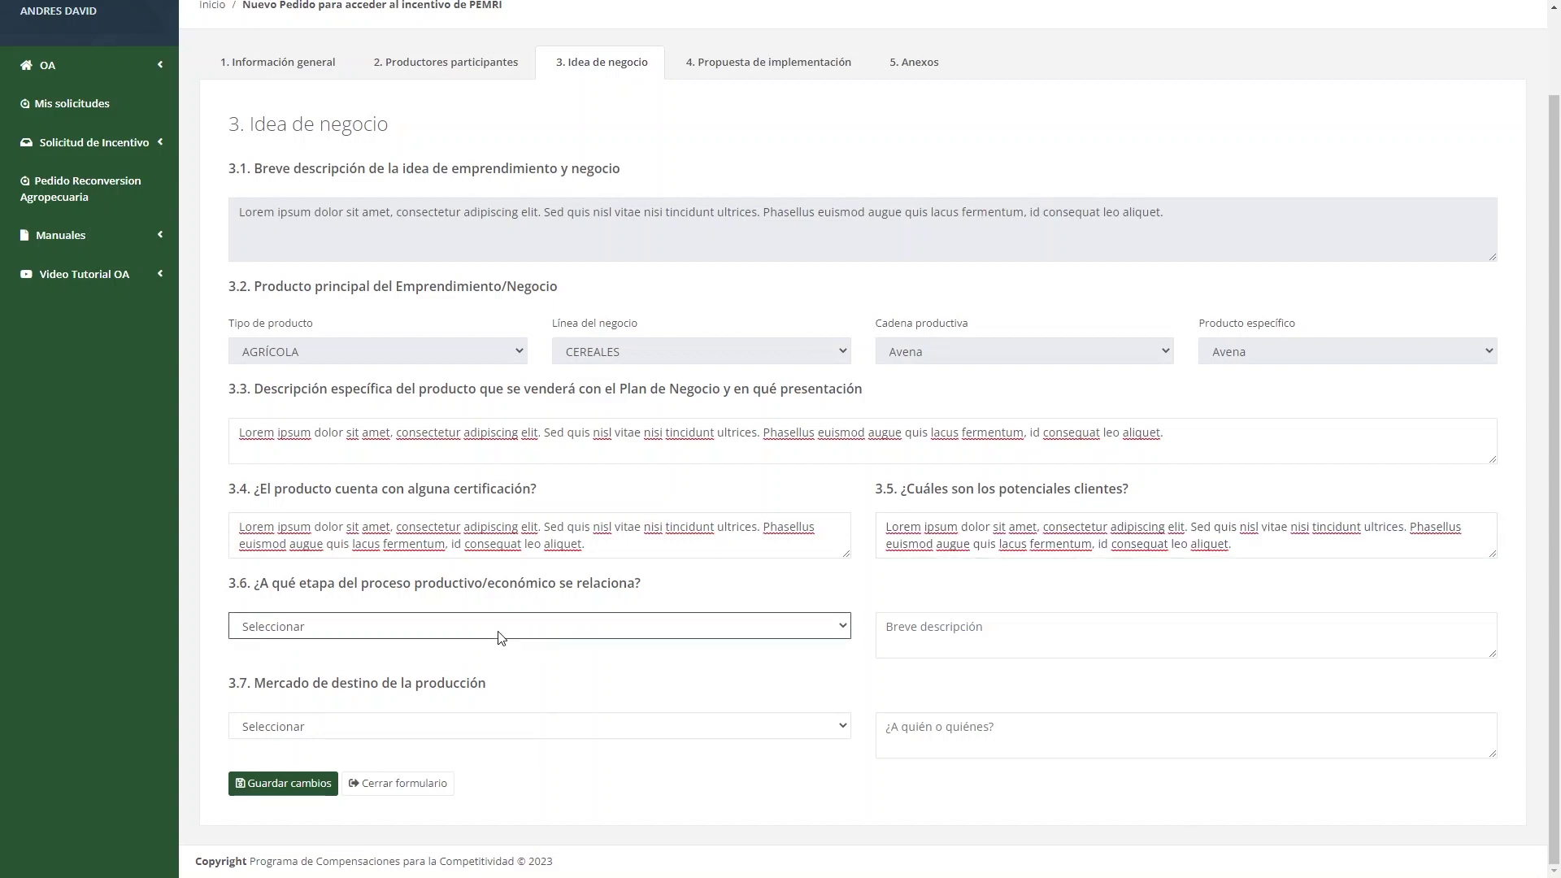
{"action": "left_click", "coordinate": [578, 667]}
{"action": "left_click", "coordinate": [934, 630]}
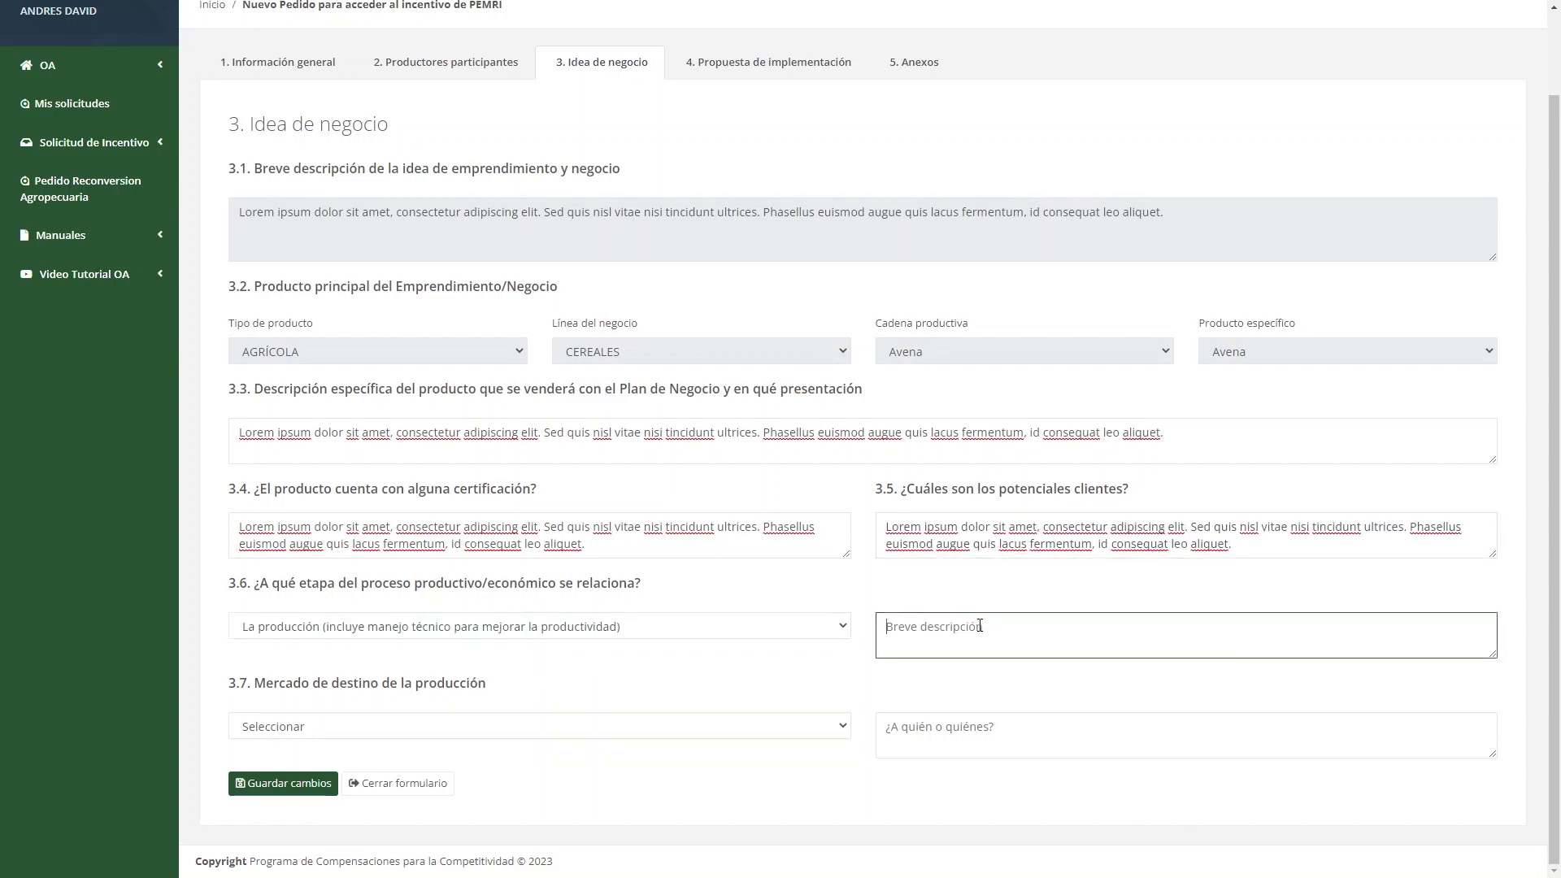
{"action": "type", "text": "Lorem ipsum dolor sit amet, consectetur adipiscing elit. Sed quis nisl vitae nisi tincidunt ultrices. Phasellus euismod augue quis lacus fermentum, id consequat leo aliquet."}
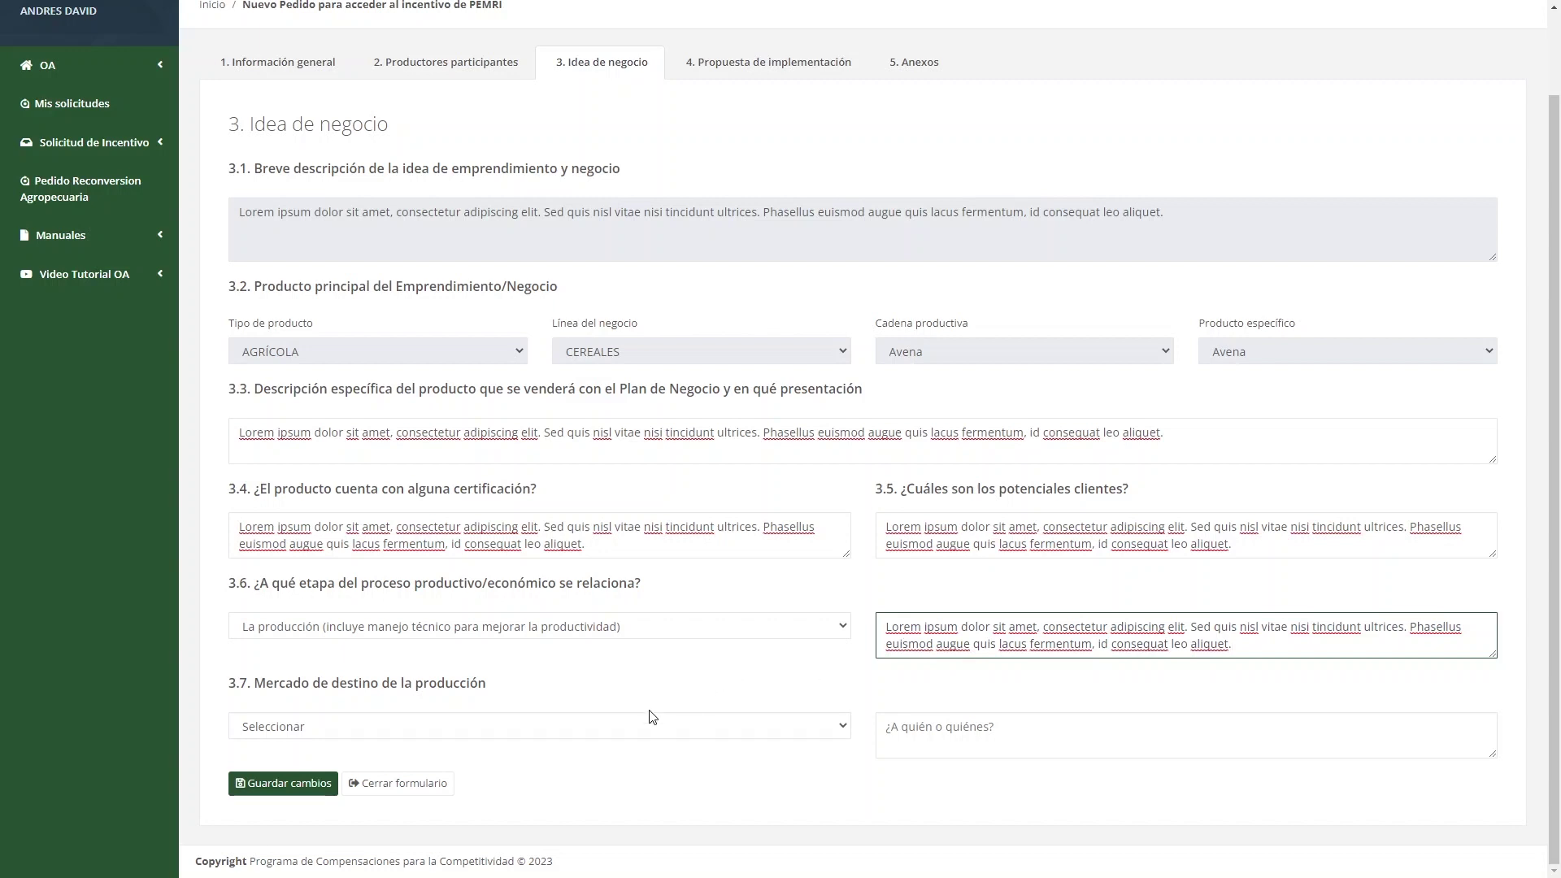
{"action": "left_click", "coordinate": [483, 741]}
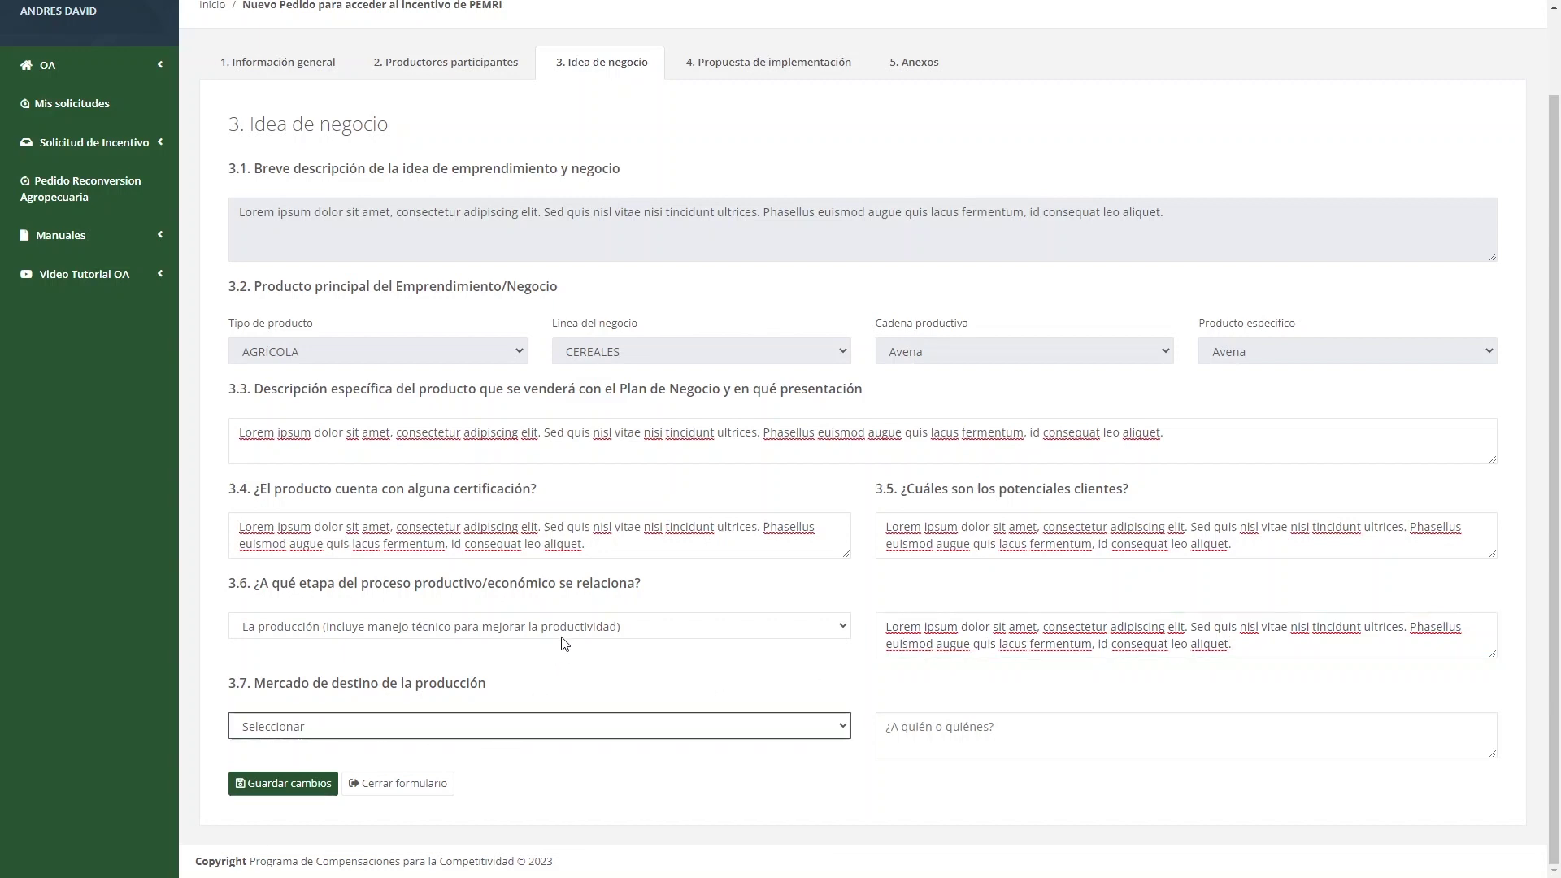
{"action": "left_click", "coordinate": [593, 619]}
{"action": "left_click", "coordinate": [947, 729]}
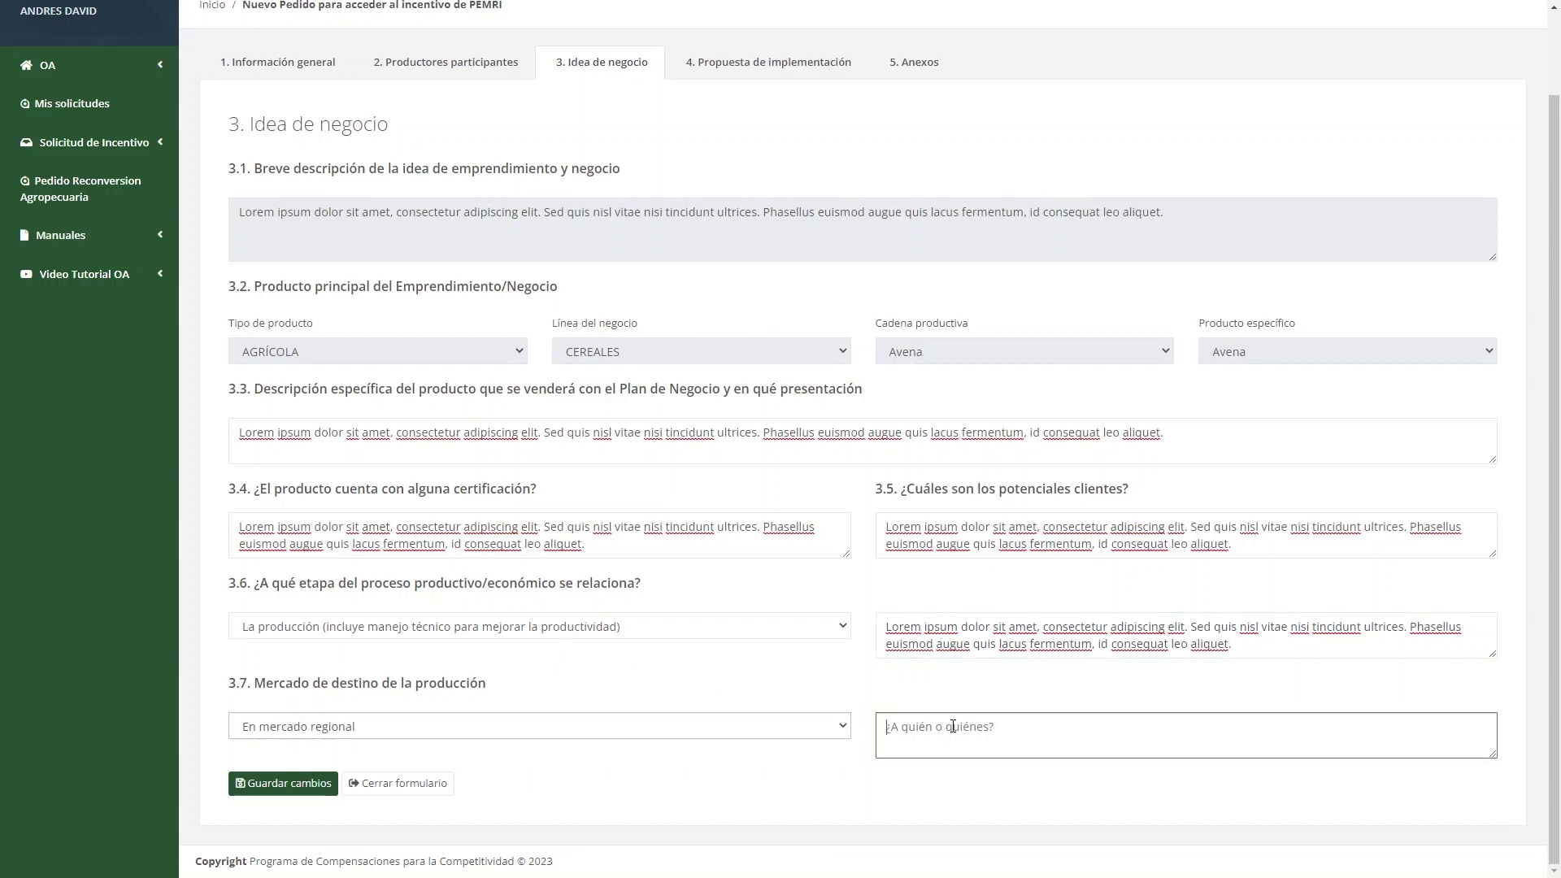
{"action": "type", "text": "Lorem ipsum dolor sit amet, consectetur adipiscing elit. Sed quis nisl vitae nisi tincidunt ultrices. Phasellus euismod augue quis lacus fermentum, id consequat leo aliquet."}
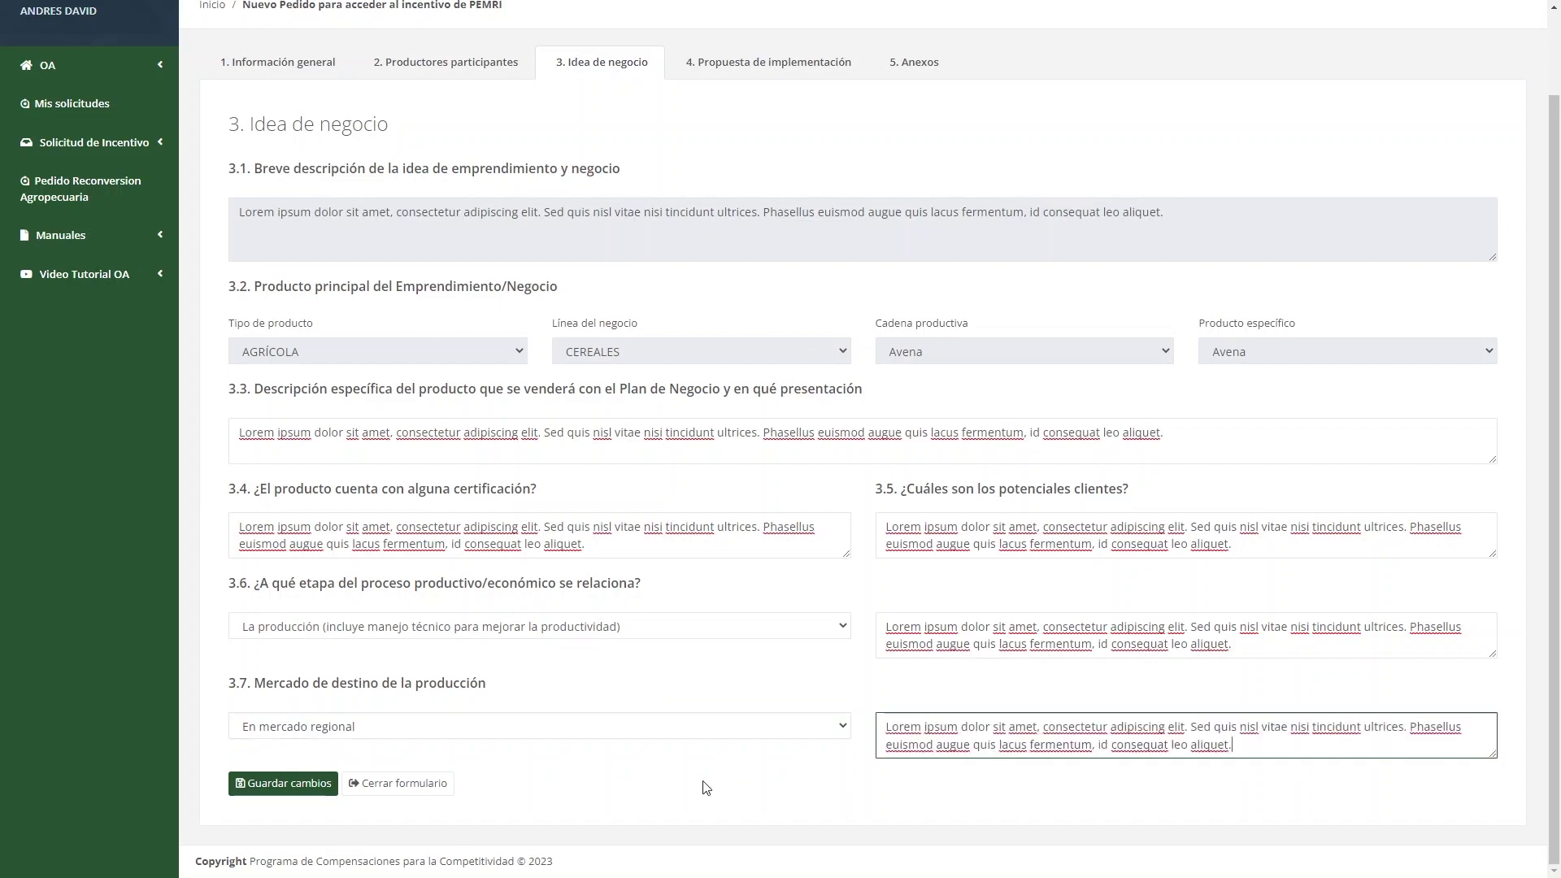
{"action": "left_click", "coordinate": [326, 784]}
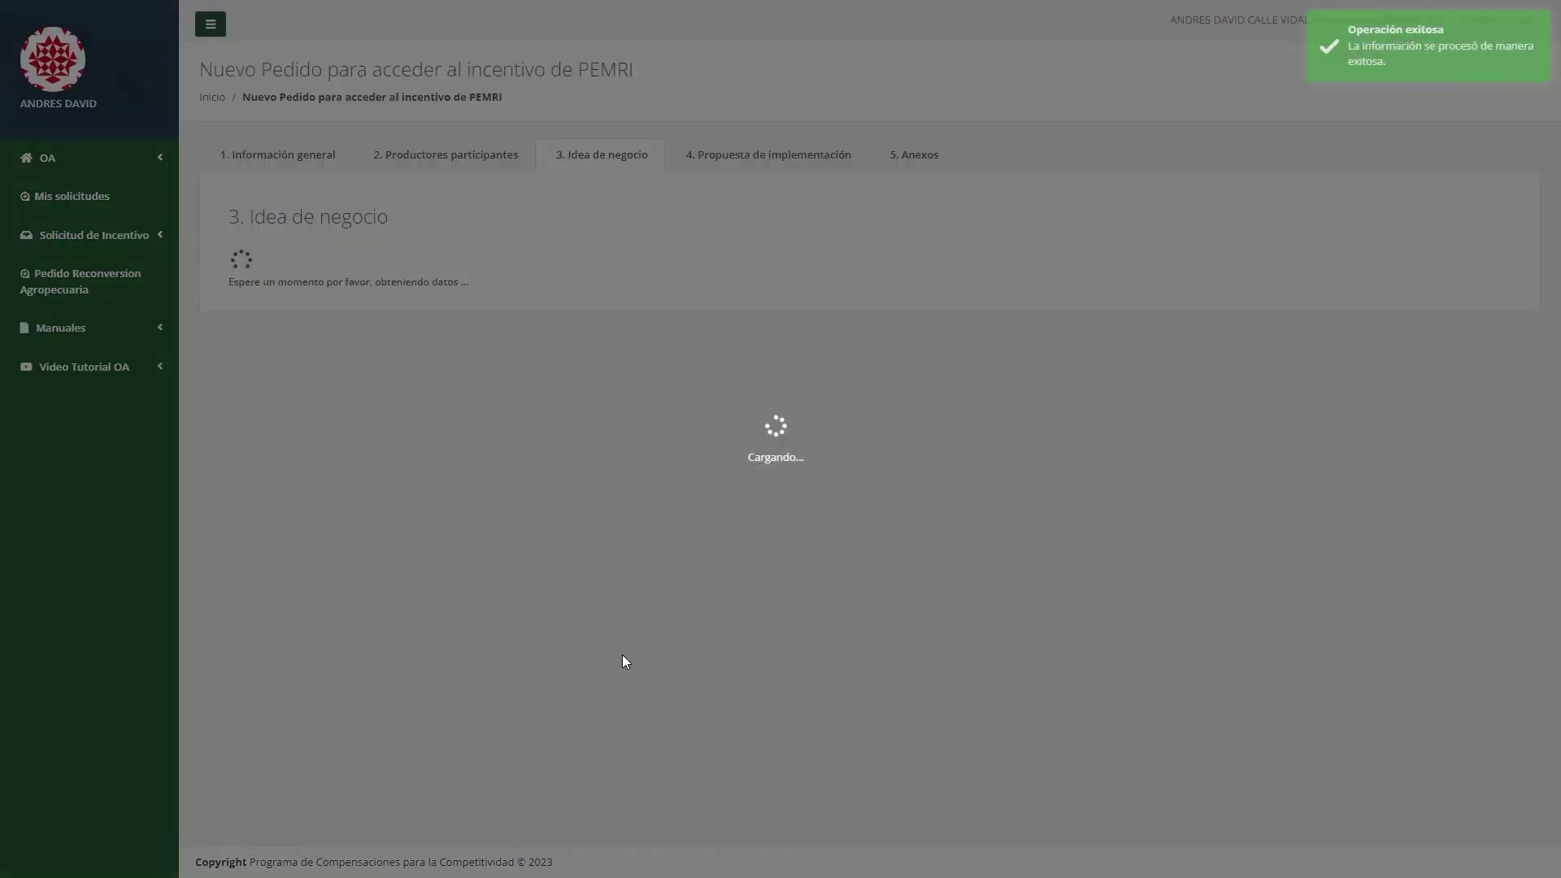
Go to the 4. Propuesta de implementación section.
{"action": "scroll", "coordinate": [624, 657], "scroll_direction": "down", "scroll_amount": 1}
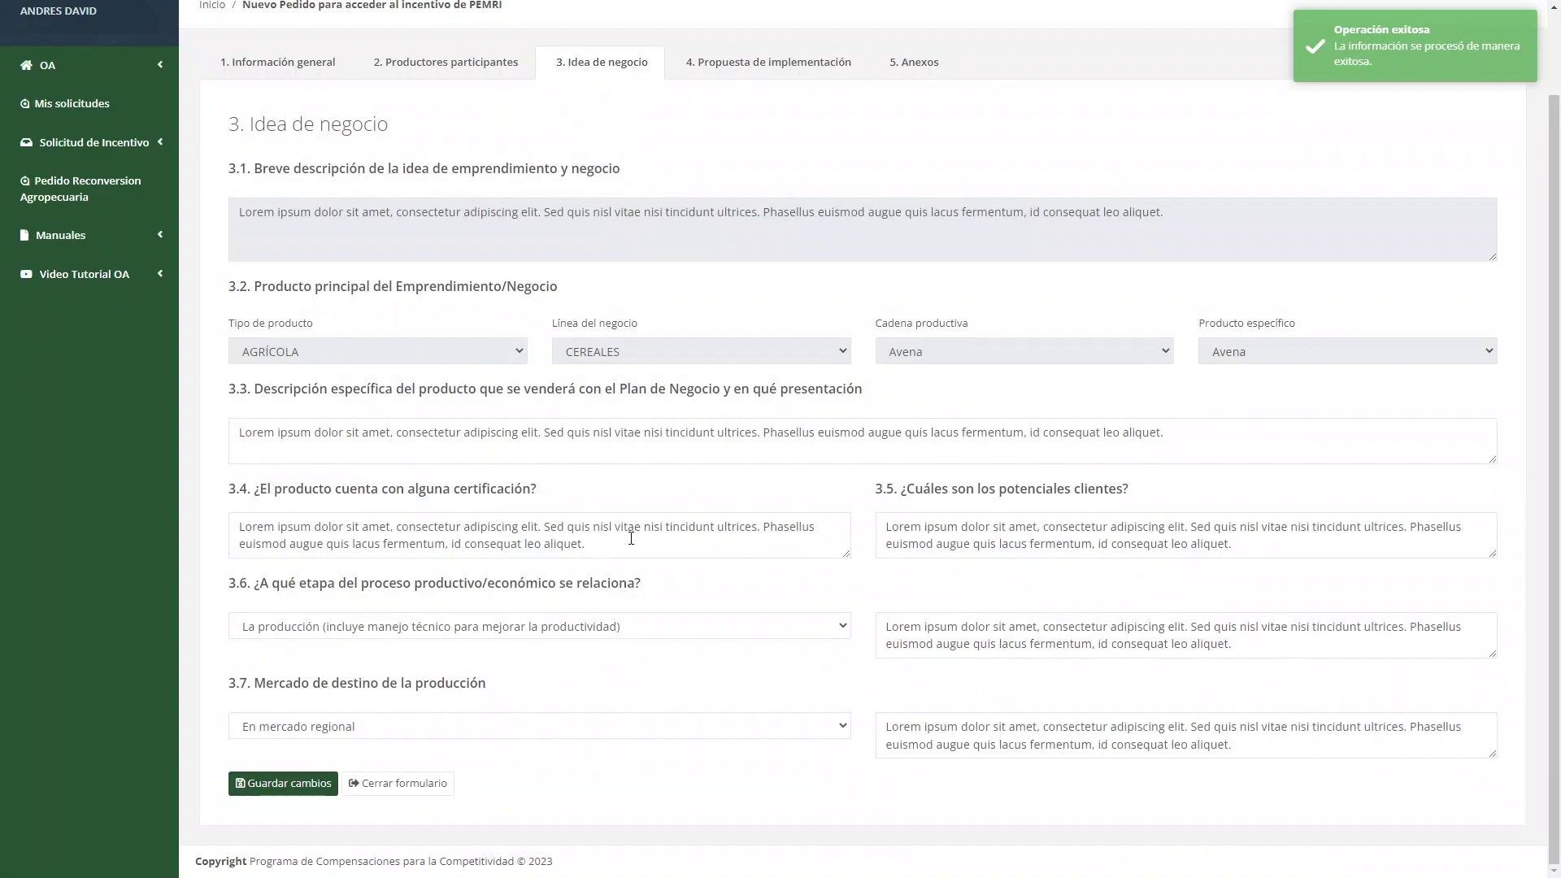
{"action": "scroll", "coordinate": [631, 538], "scroll_direction": "up", "scroll_amount": 1}
{"action": "left_click", "coordinate": [774, 163]}
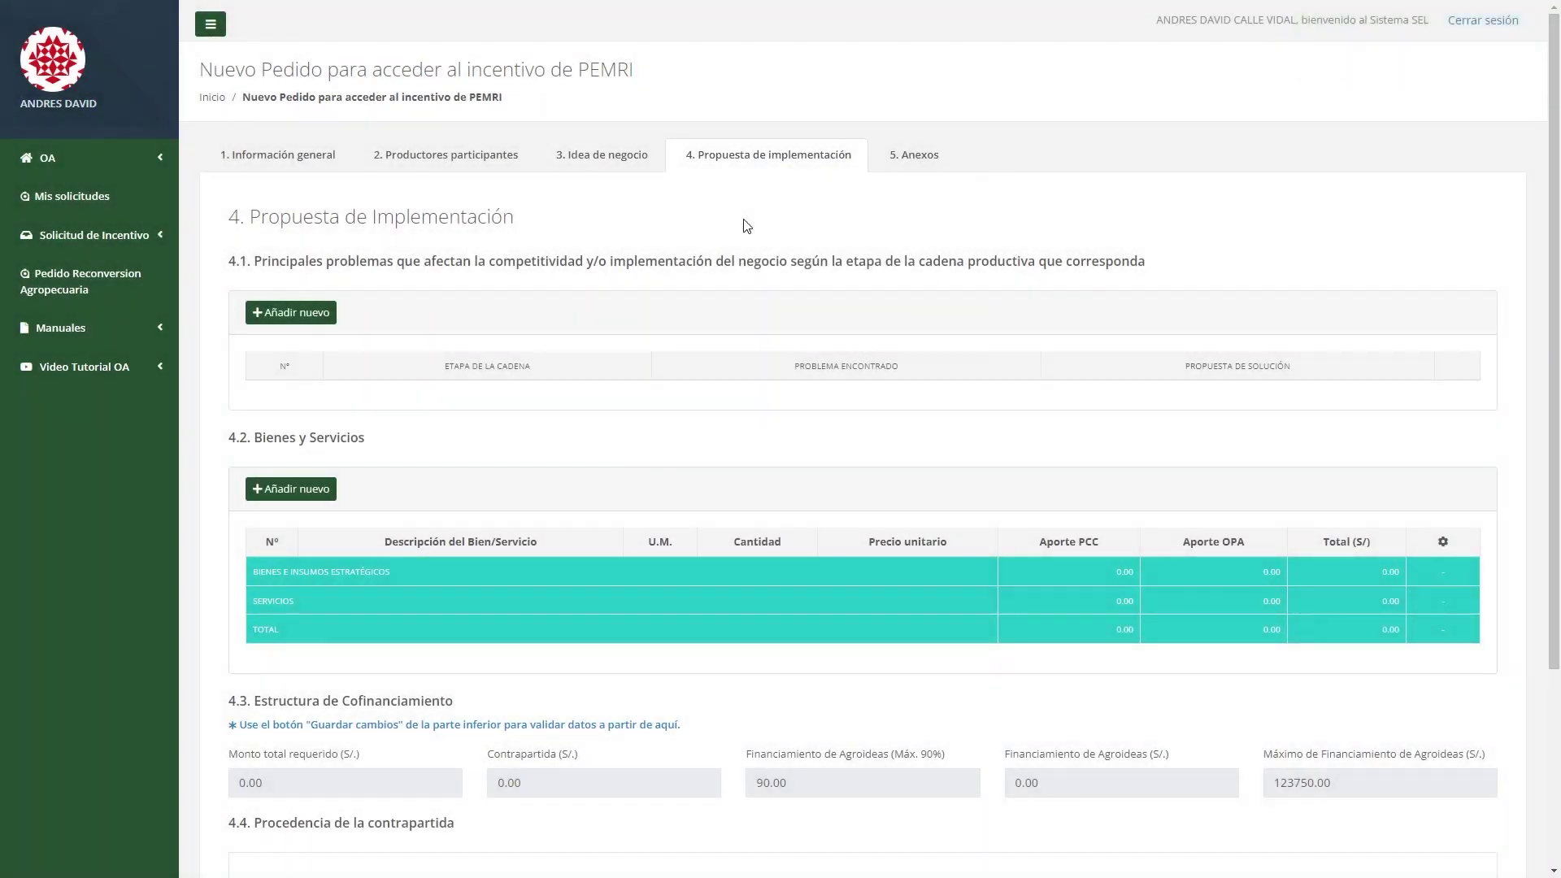
Add a problem and proposed solution for the La producción stage.
{"action": "left_click", "coordinate": [329, 316]}
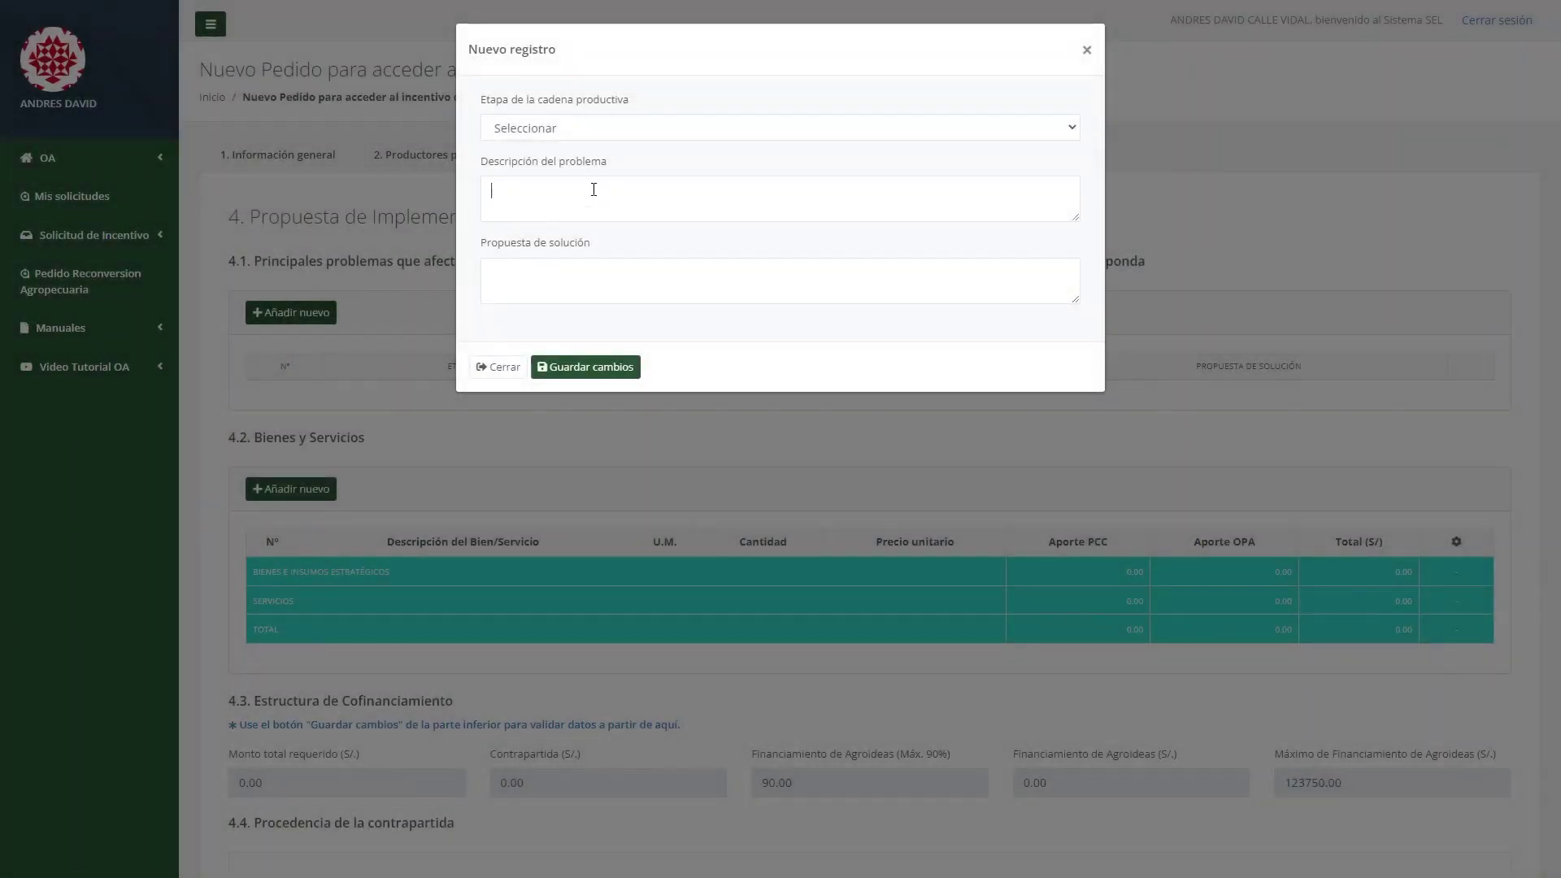
{"action": "left_click", "coordinate": [594, 190]}
{"action": "type", "text": "Lorem ipsum dolor sit amet, consectetur adipiscing elit. Sed quis nisl vitae nisi tincidunt ultrices. Phasellus euismod augue quis lacus fermentum, id consequat leo aliquet."}
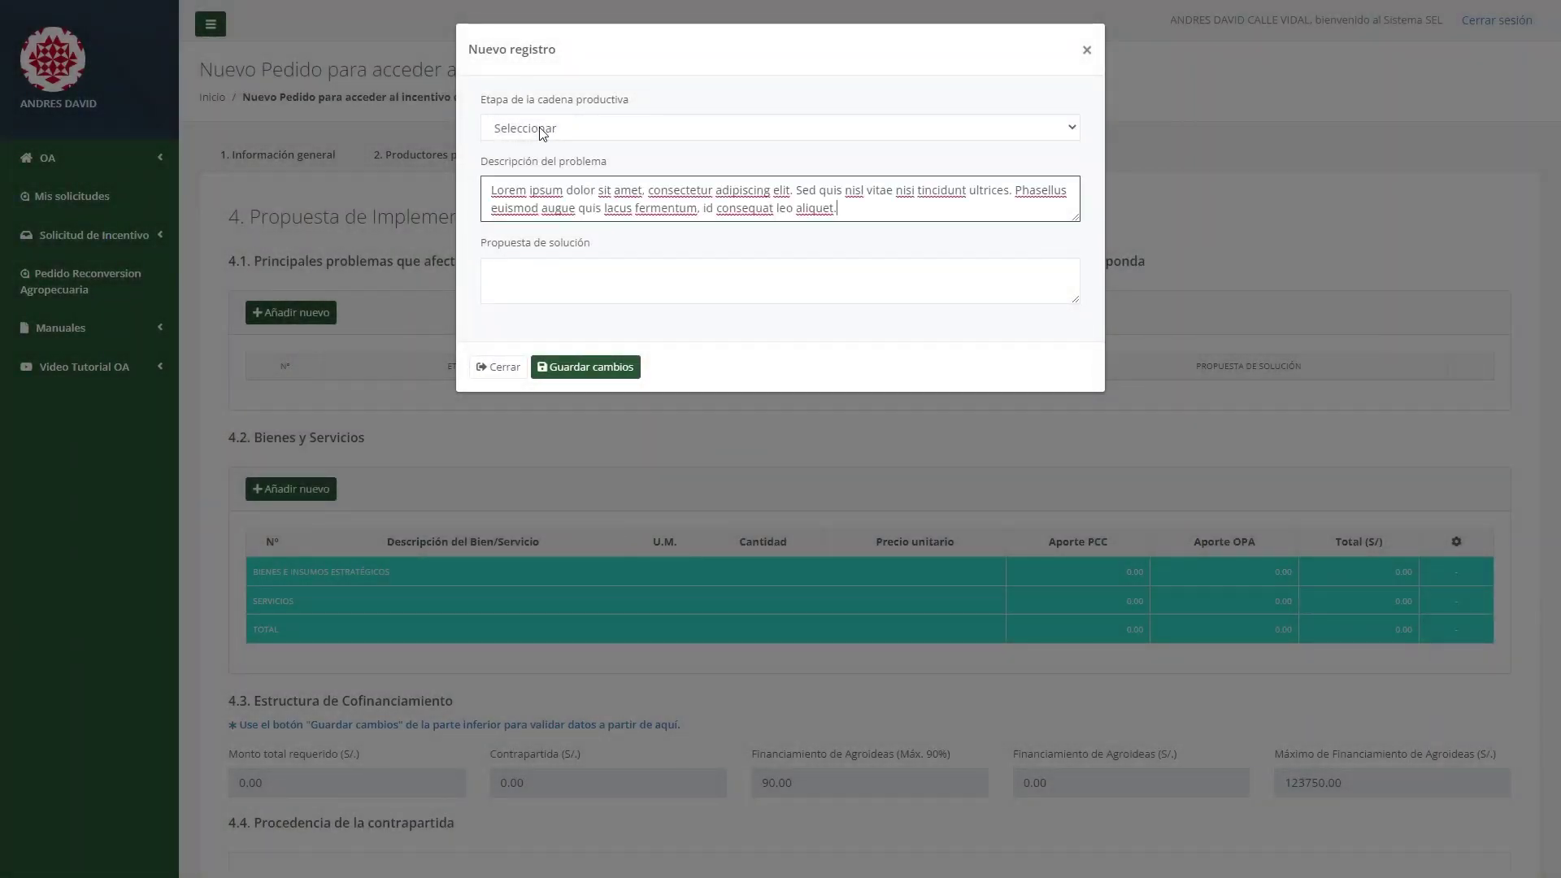
{"action": "left_click", "coordinate": [545, 127]}
{"action": "left_click", "coordinate": [557, 183]}
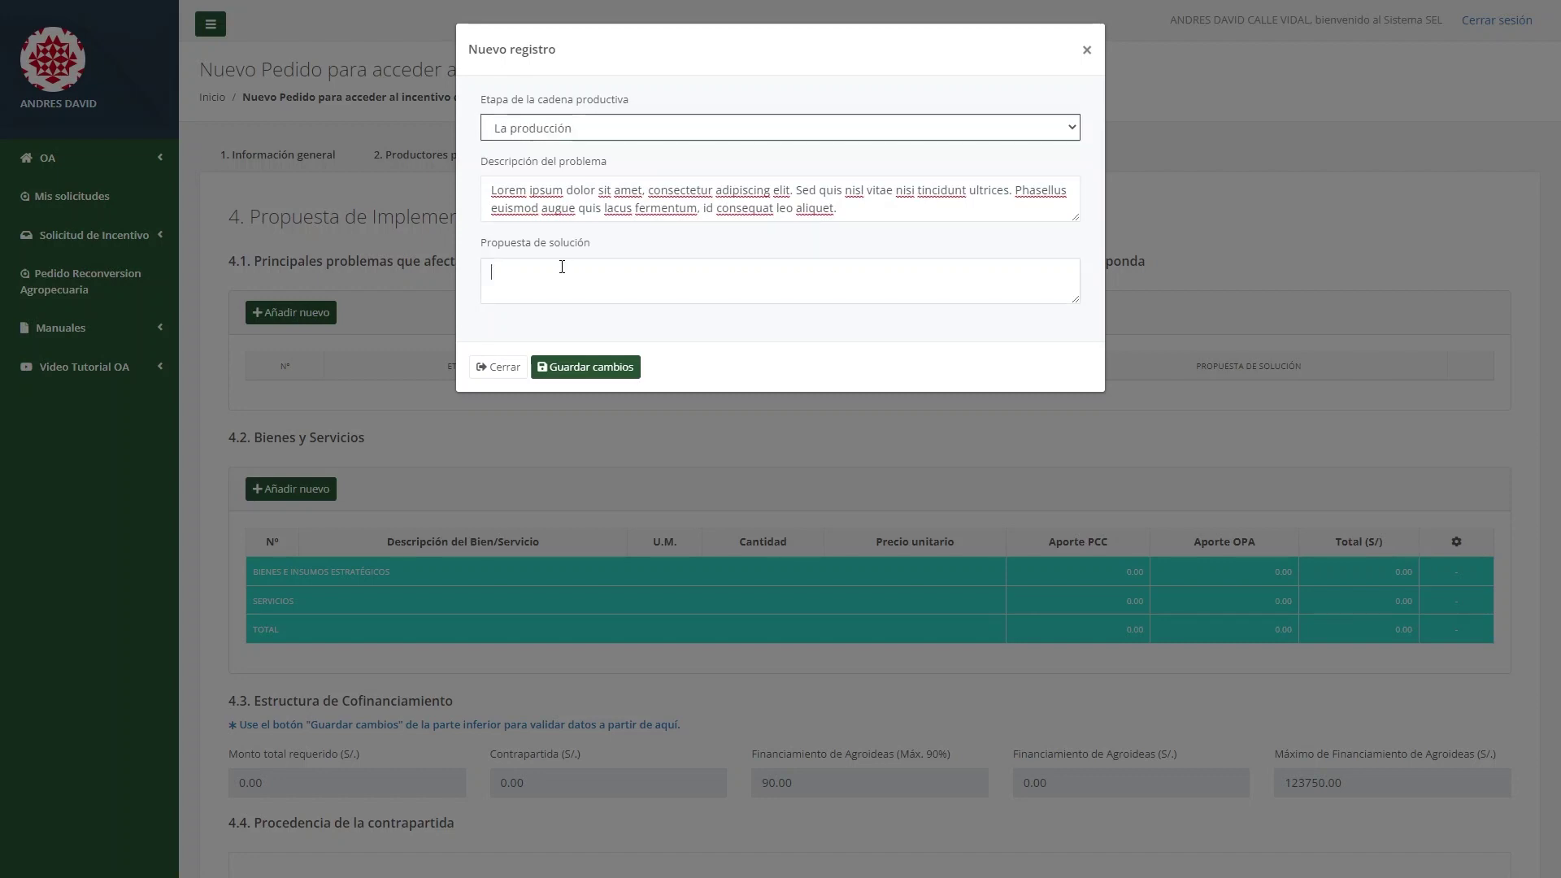
{"action": "left_click", "coordinate": [525, 269]}
{"action": "type", "text": "Lorem ipsum dolor sit amet, consectetur adipiscing elit. Sed quis nisl vitae nisi tincidunt ultrices. Phasellus euismod augue quis lacus fermentum, id consequat leo aliquet."}
{"action": "left_click", "coordinate": [581, 370]}
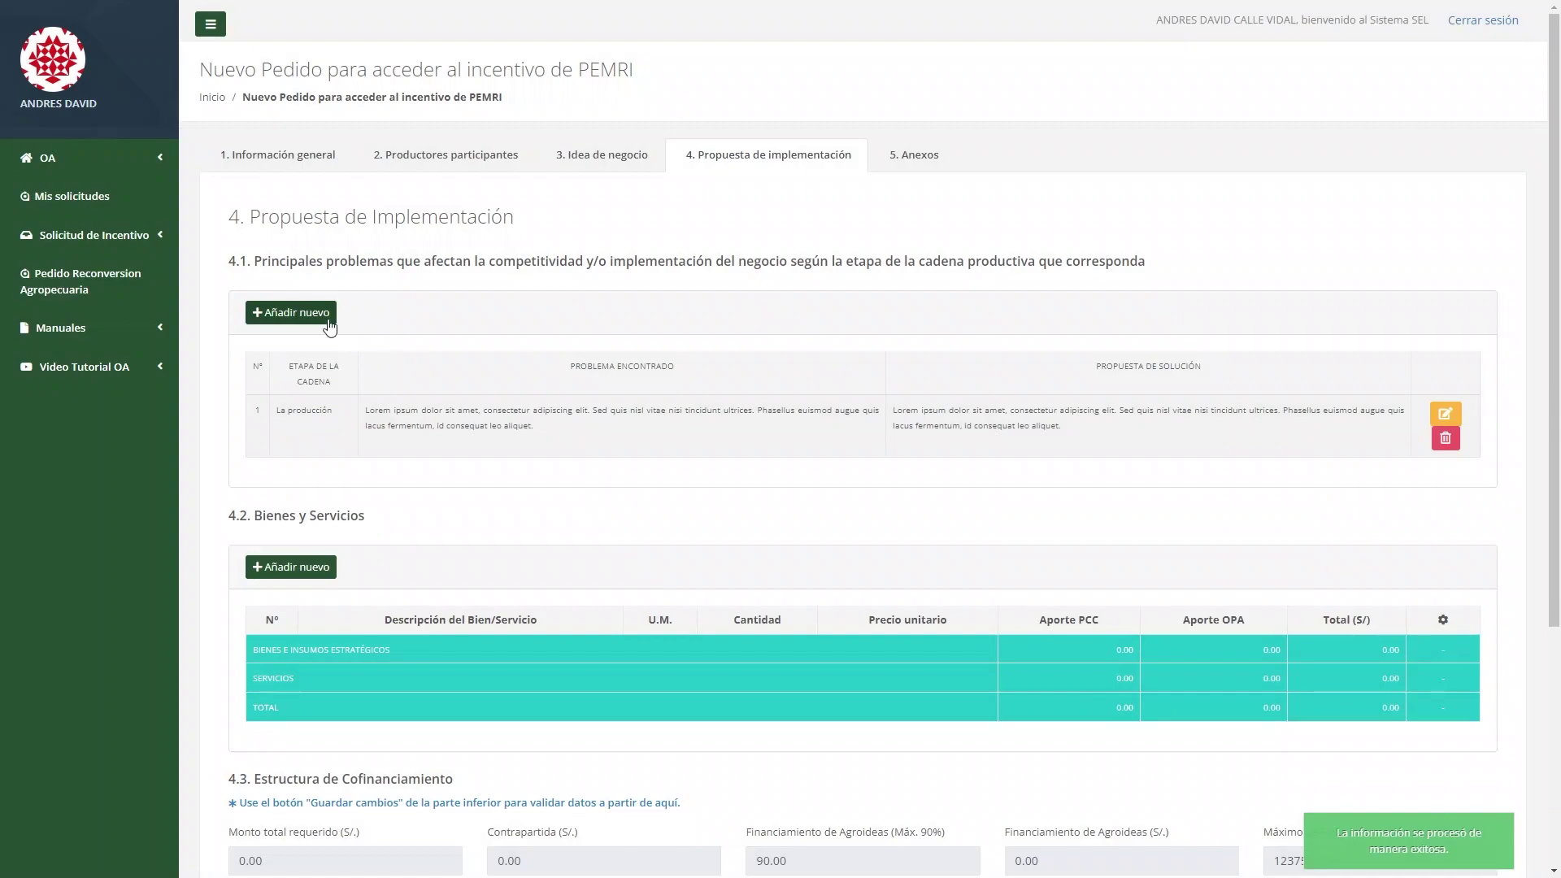
Add a second problem and solution for La cosecha / ordeño / beneficio, then begin a goods entry.
{"action": "left_click", "coordinate": [329, 317]}
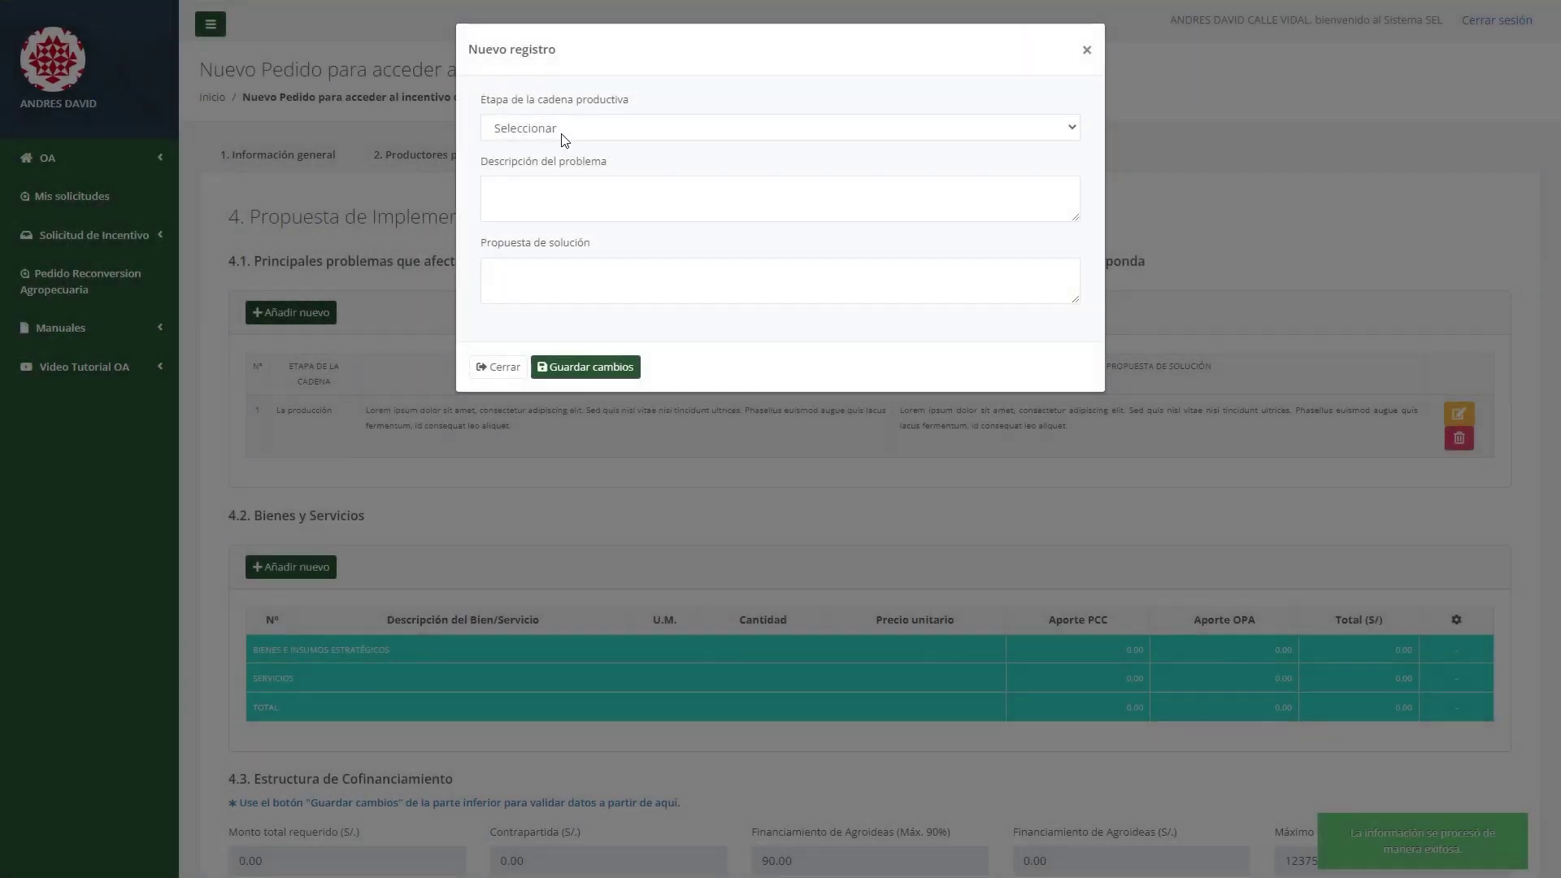
{"action": "left_click", "coordinate": [565, 134]}
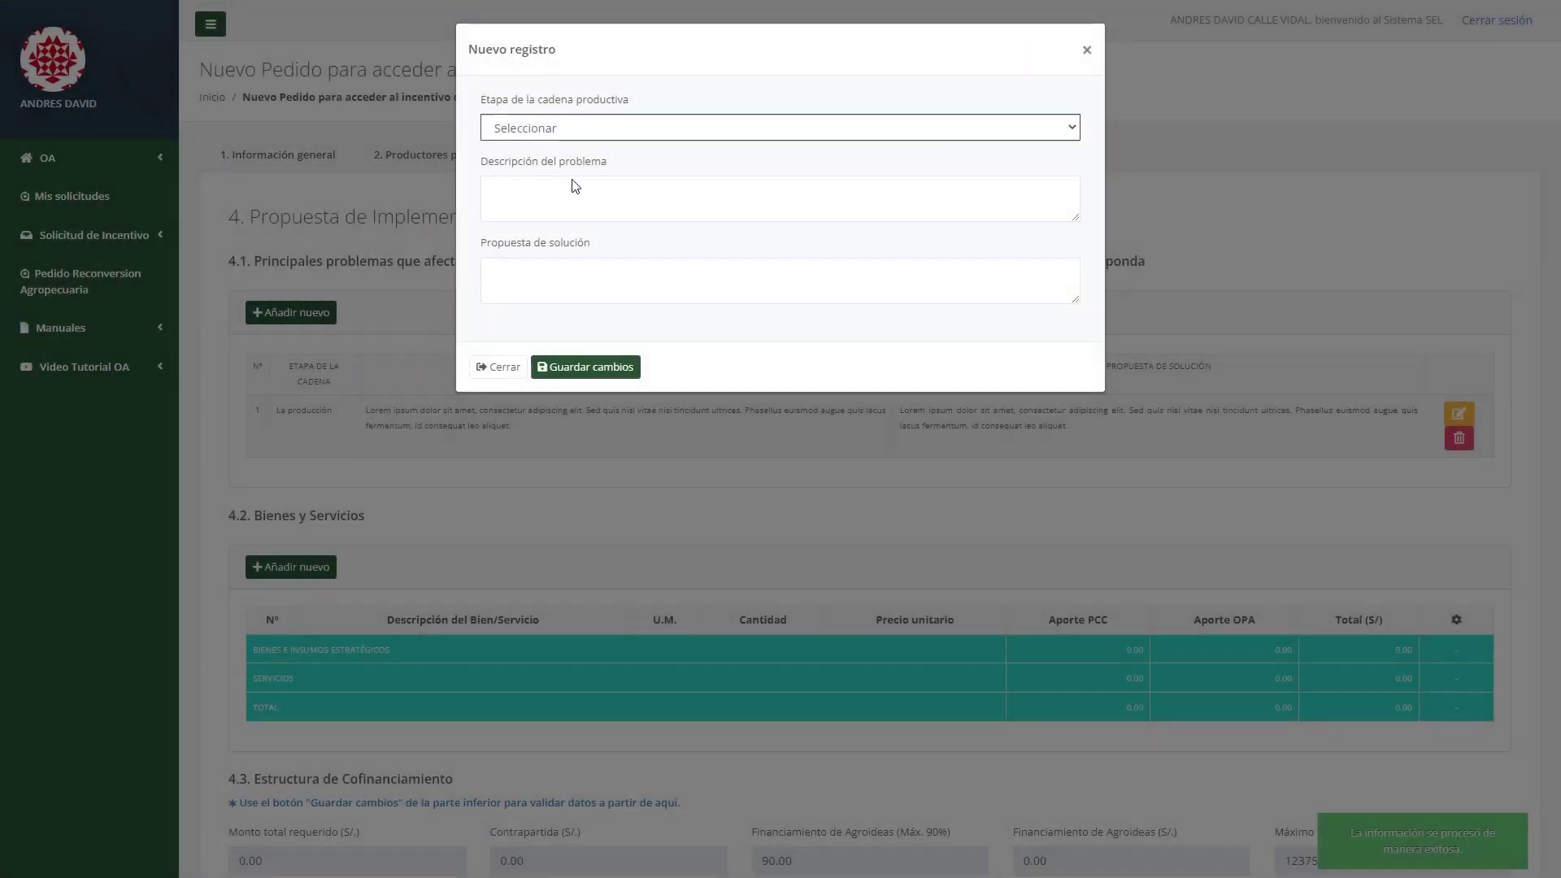
{"action": "left_click", "coordinate": [576, 193]}
{"action": "left_click", "coordinate": [572, 203]}
{"action": "type", "text": "Lorem ipsum dolor sit amet, consectetur adipiscing elit. Sed quis nisl vitae nisi tincidunt ultrices. Phasellus euismod augue quis lacus fermentum, id consequat leo aliquet."}
{"action": "left_click", "coordinate": [523, 276]}
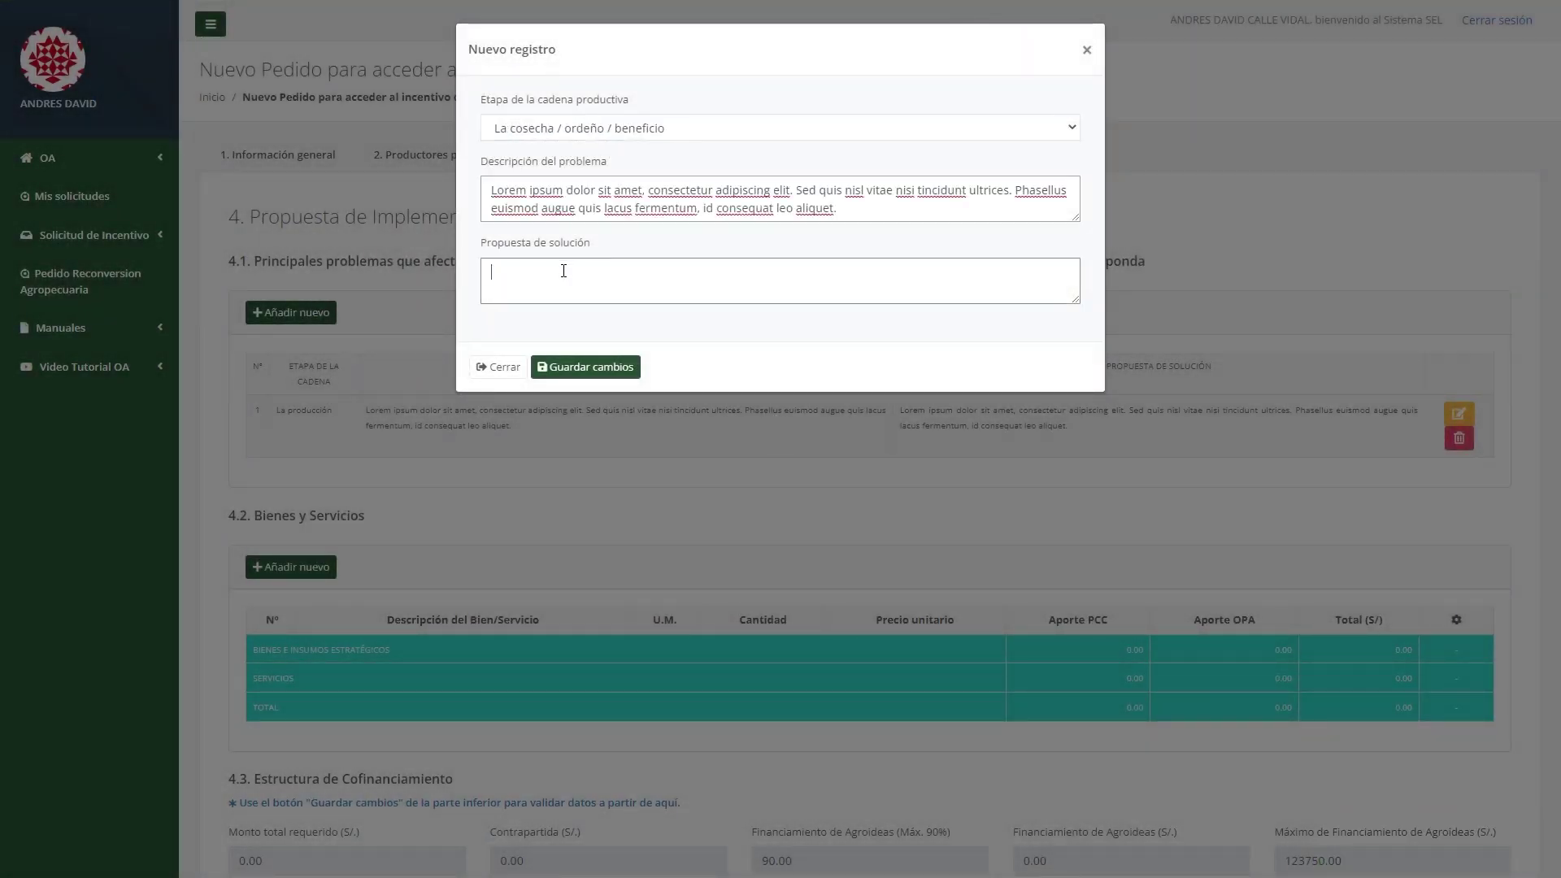
{"action": "type", "text": "Lorem ipsum dolor sit amet, consectetur adipiscing elit. Sed quis nisl vitae nisi tincidunt ultrices. Phasellus euismod augue quis lacus fermentum, id consequat leo aliquet."}
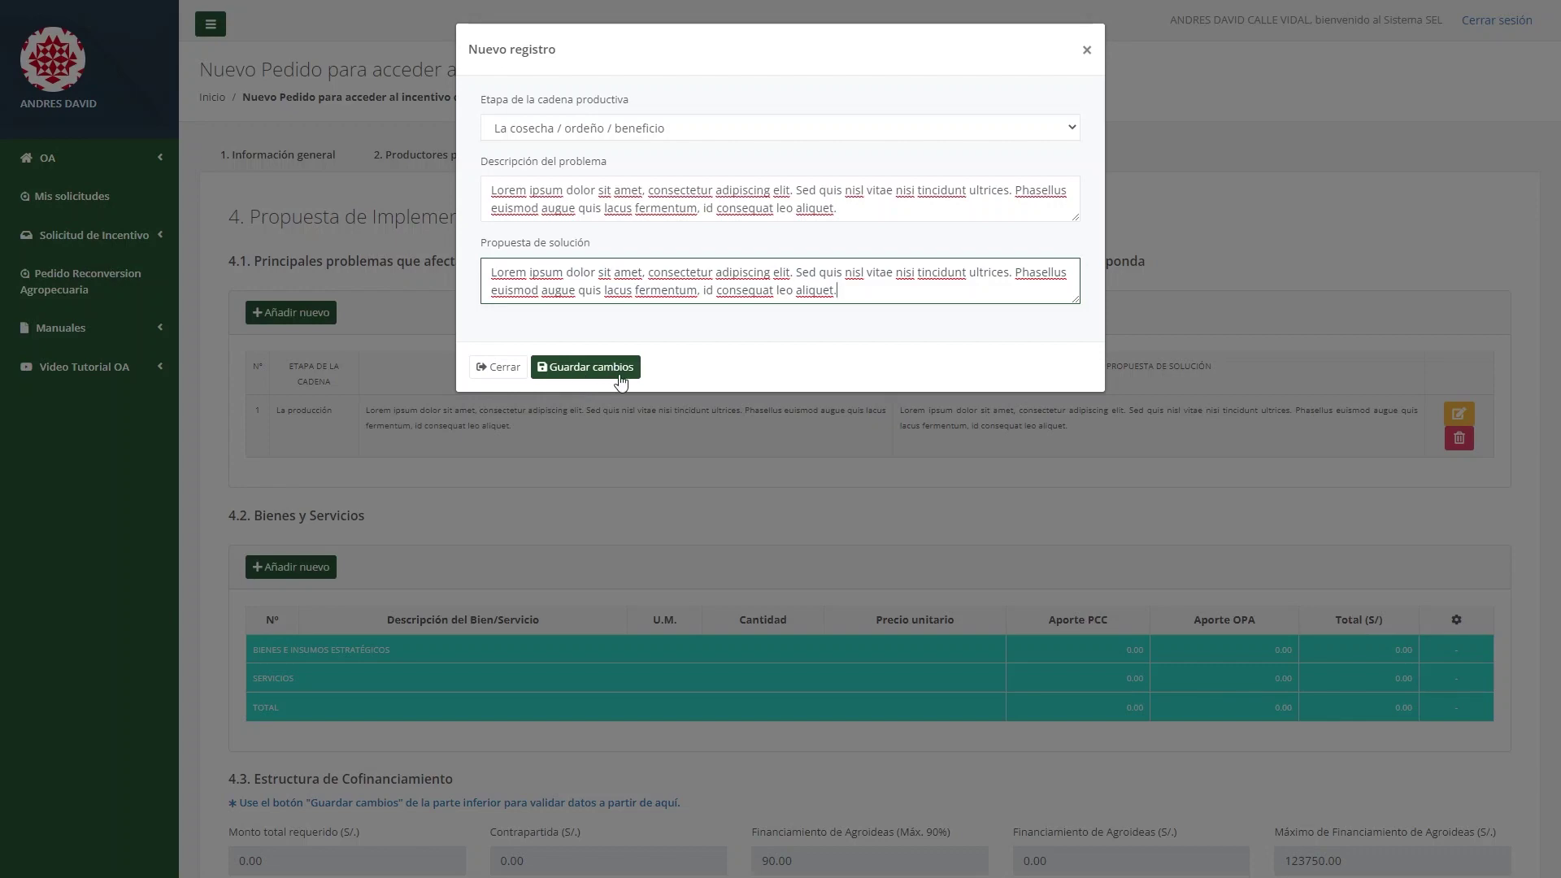
{"action": "left_click", "coordinate": [621, 379]}
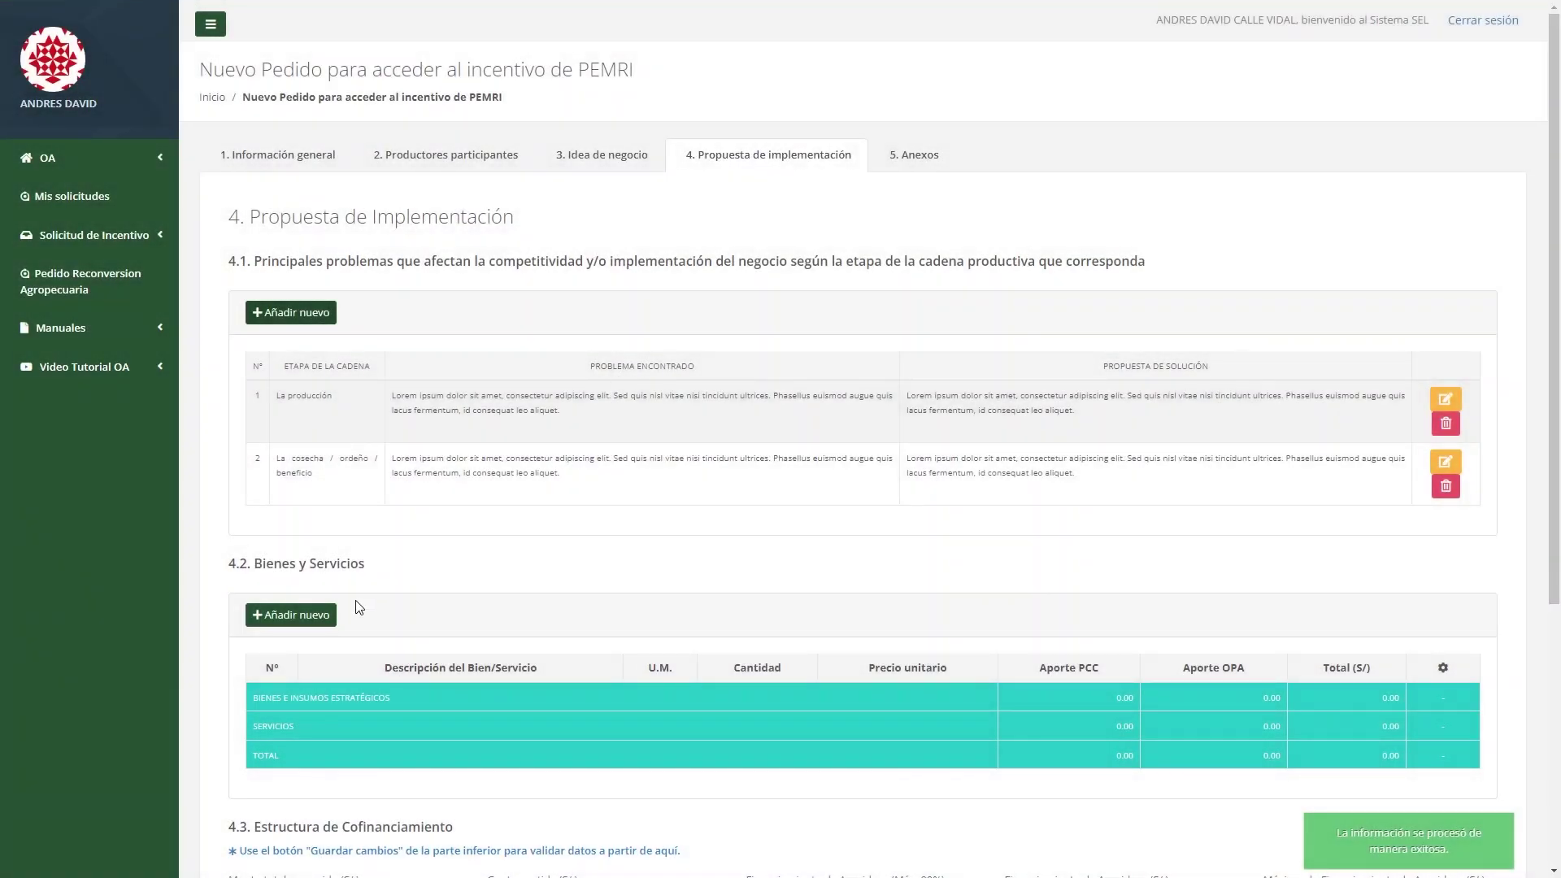
{"action": "left_click", "coordinate": [331, 611]}
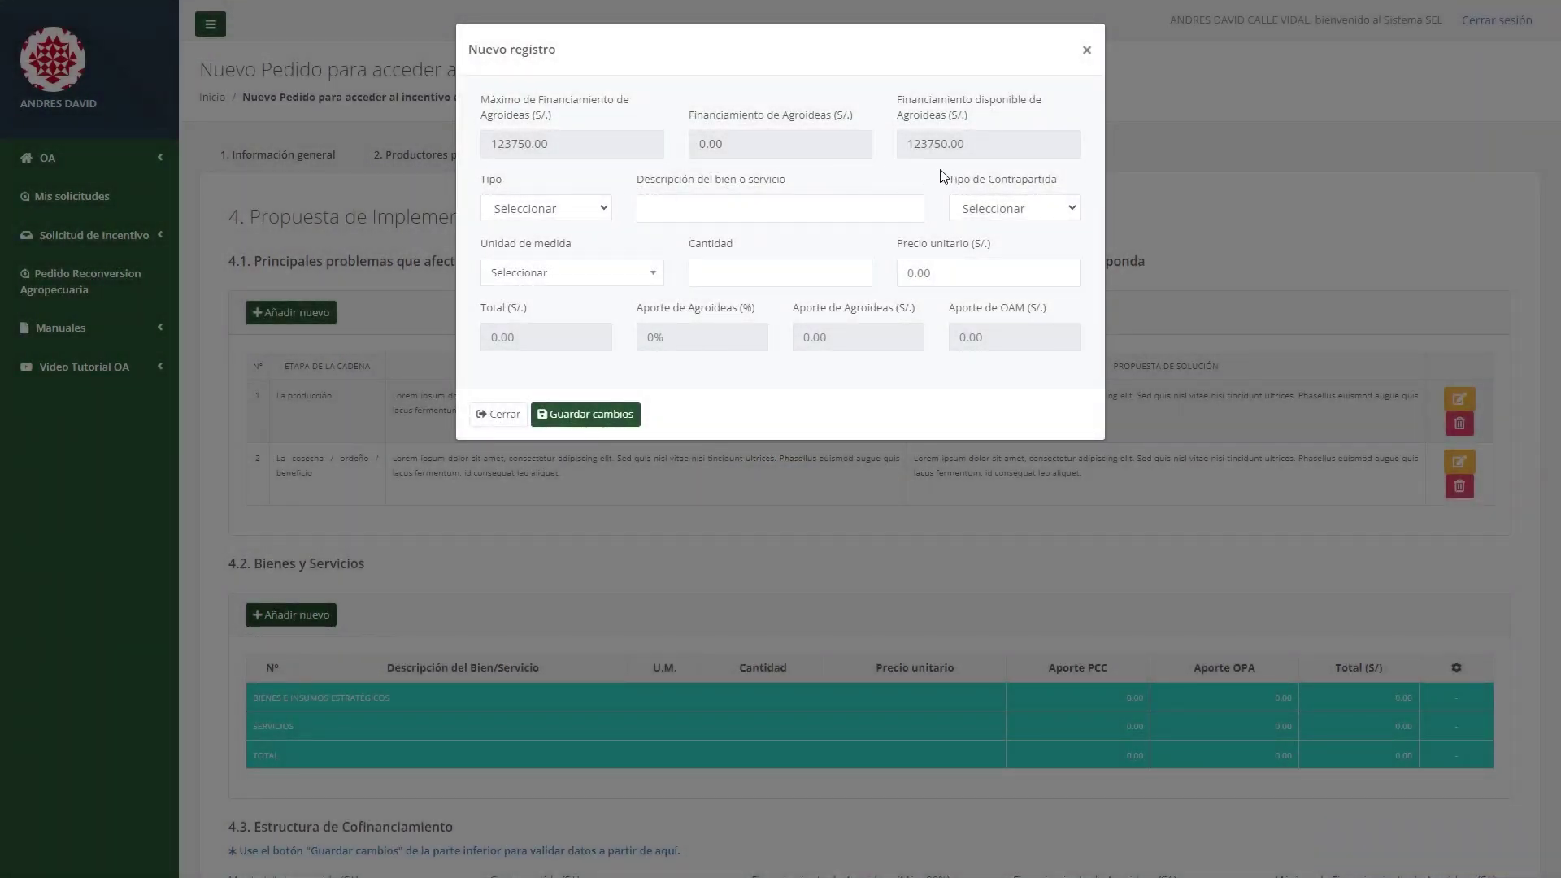
Start a Bienes item with a description, Efectivo counterpart and unidad as unit.
{"action": "left_click", "coordinate": [567, 213]}
{"action": "left_click", "coordinate": [568, 252]}
{"action": "left_click", "coordinate": [677, 211]}
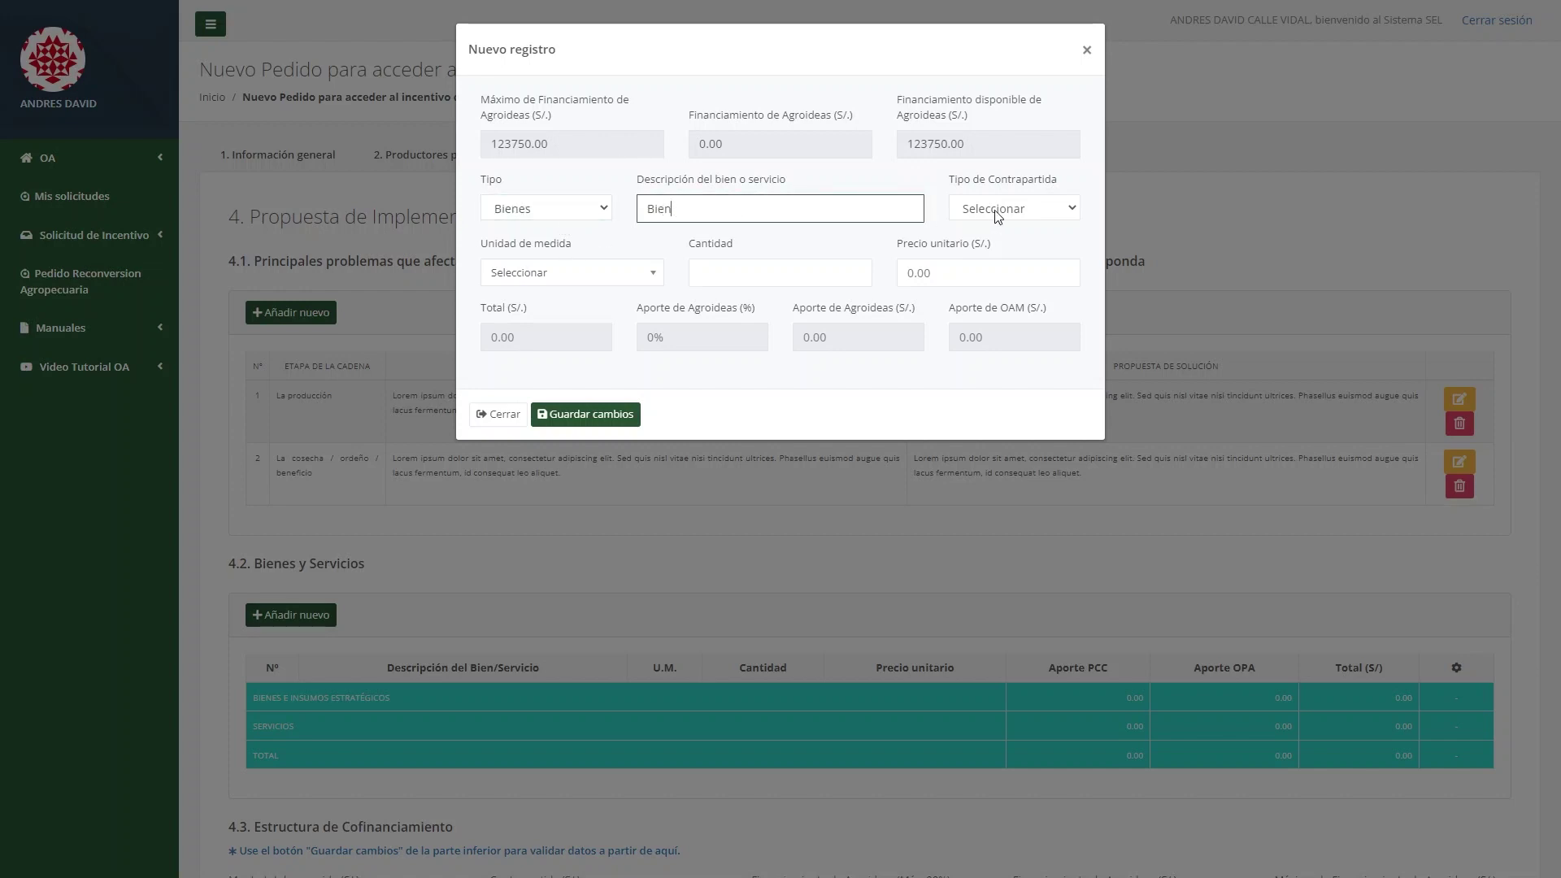
{"action": "left_click", "coordinate": [1062, 218]}
{"action": "left_click", "coordinate": [1047, 251]}
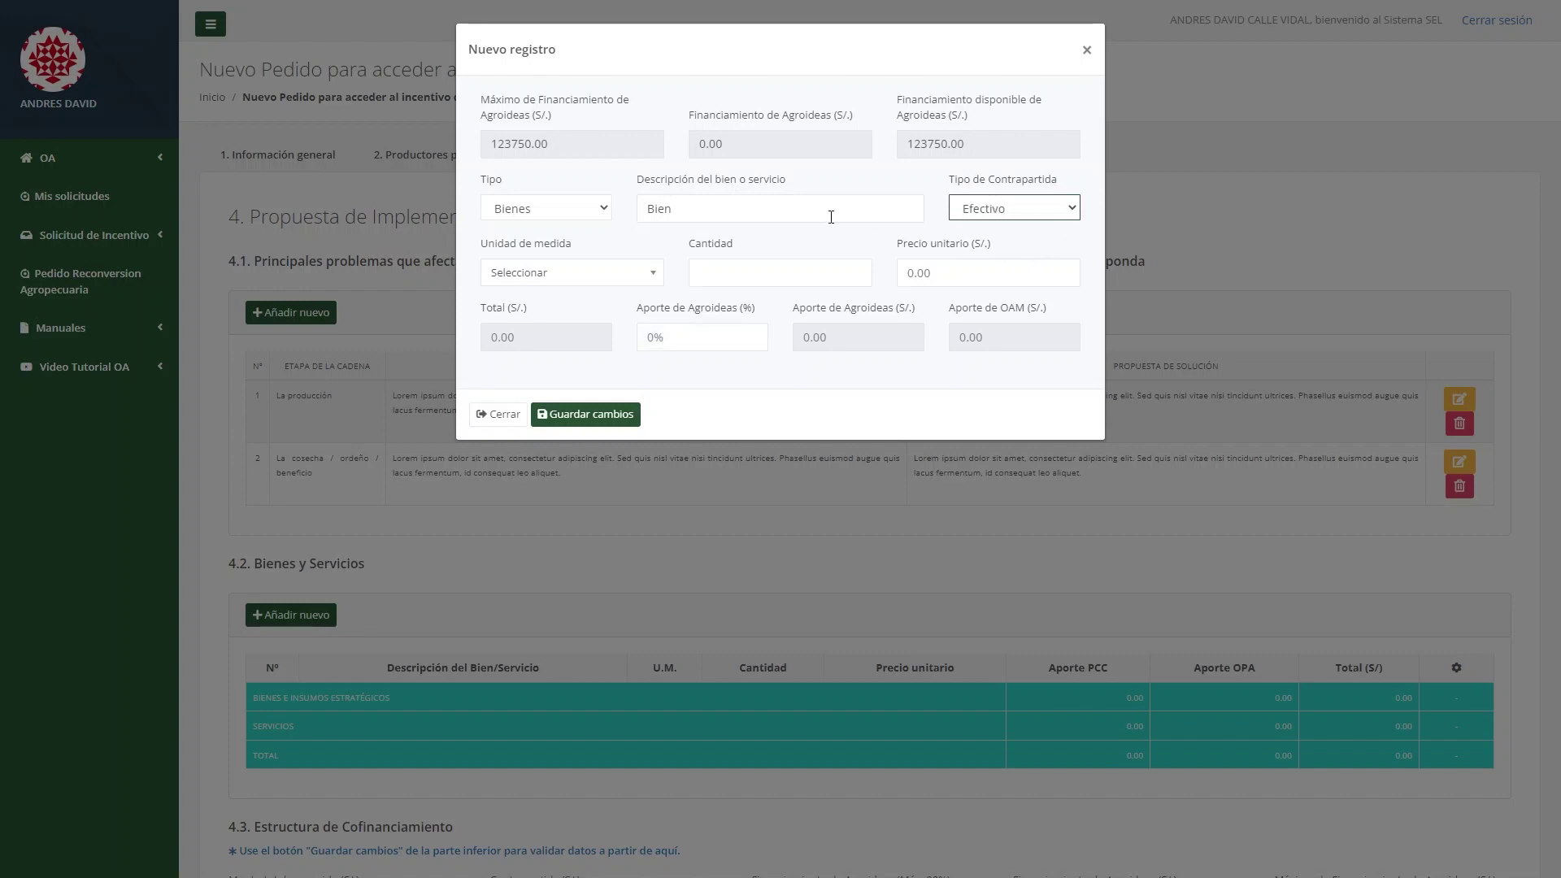
{"action": "left_click", "coordinate": [544, 272]}
{"action": "left_click", "coordinate": [542, 348]}
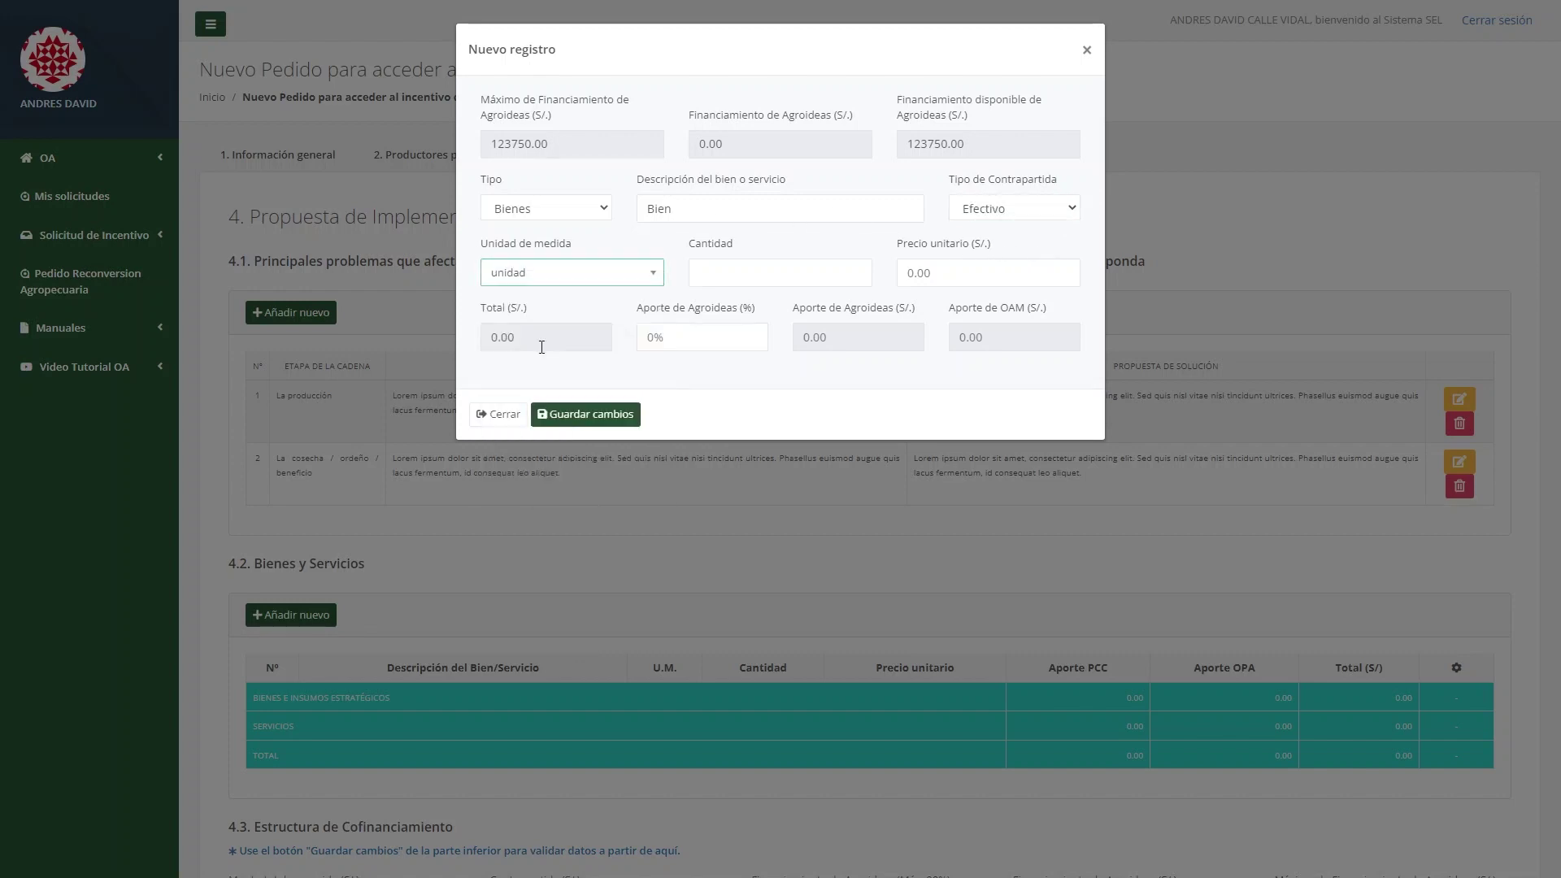
Enter quantity 5, unit price 300 and 90% Agroideas share, and save the item.
{"action": "left_click", "coordinate": [739, 278]}
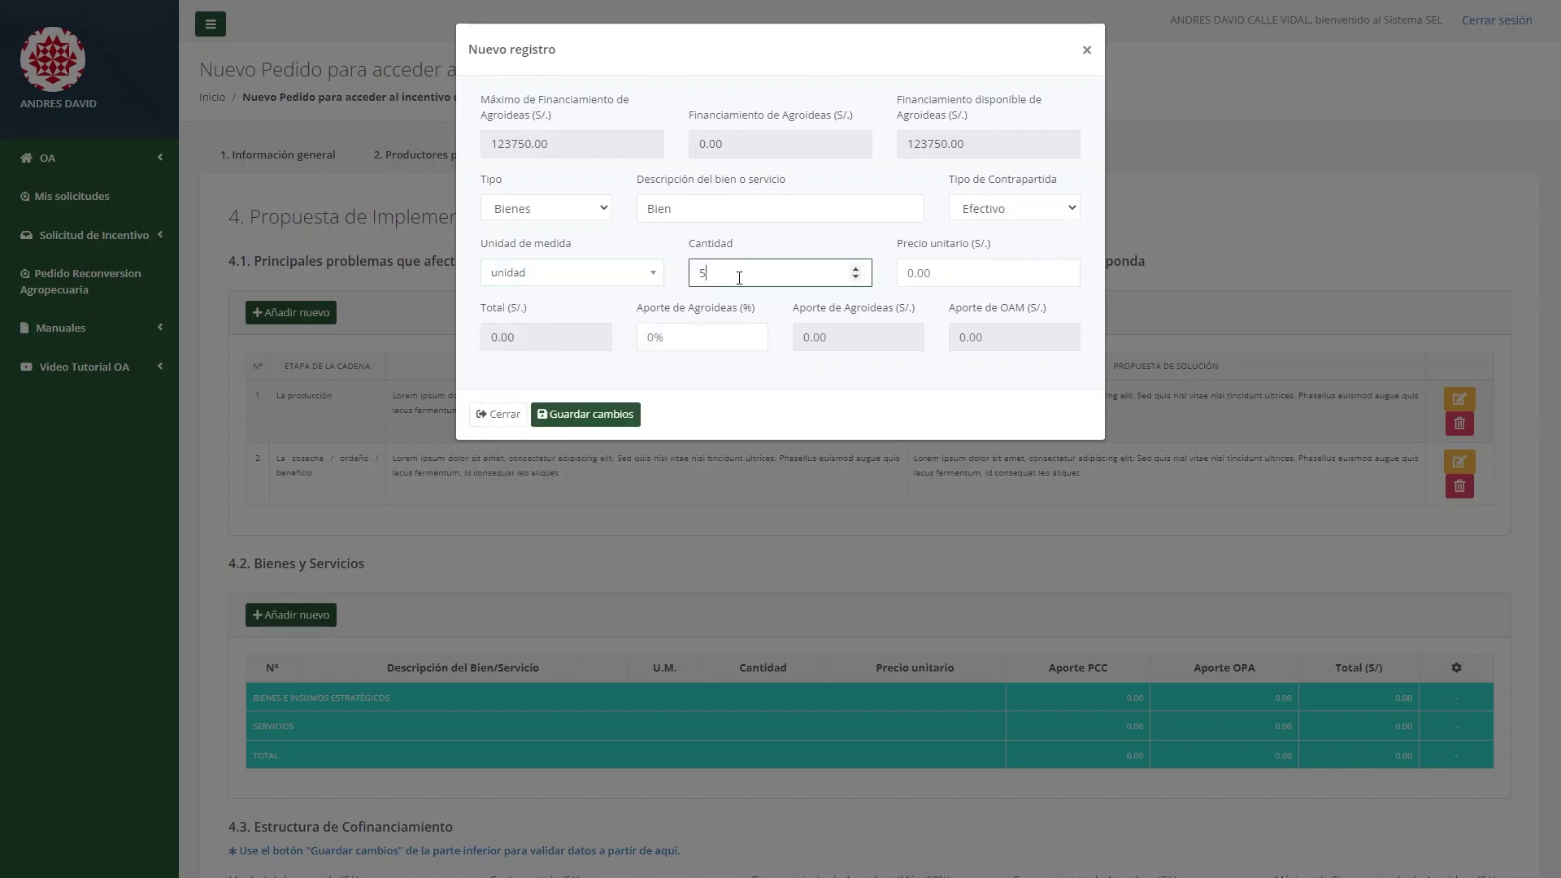
{"action": "left_click", "coordinate": [971, 269]}
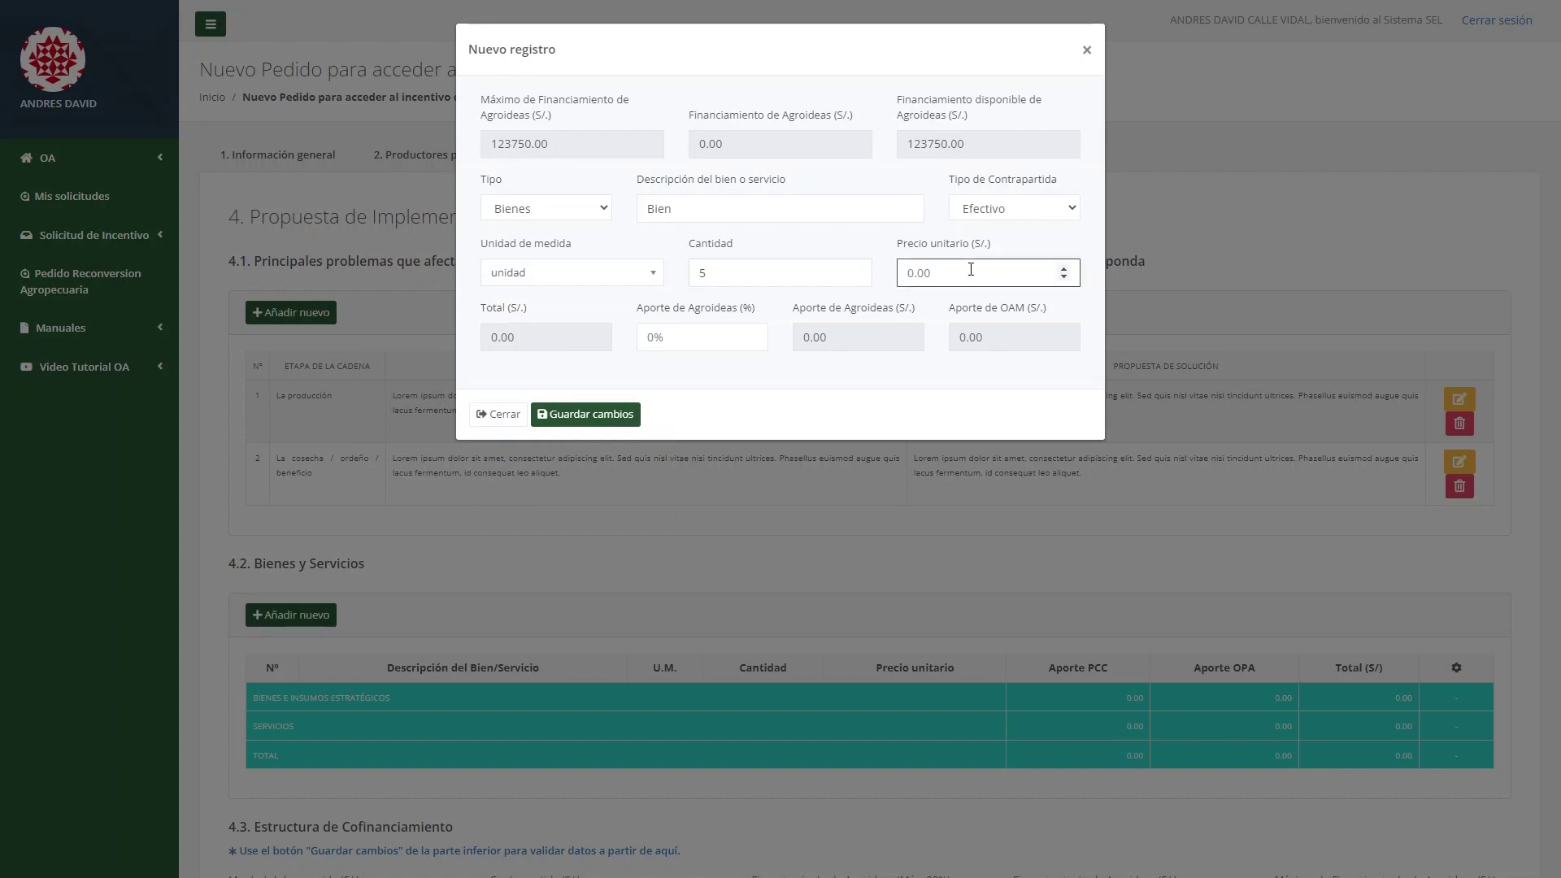
{"action": "type", "text": "300"}
{"action": "left_click", "coordinate": [711, 336]}
{"action": "type", "text": "90"}
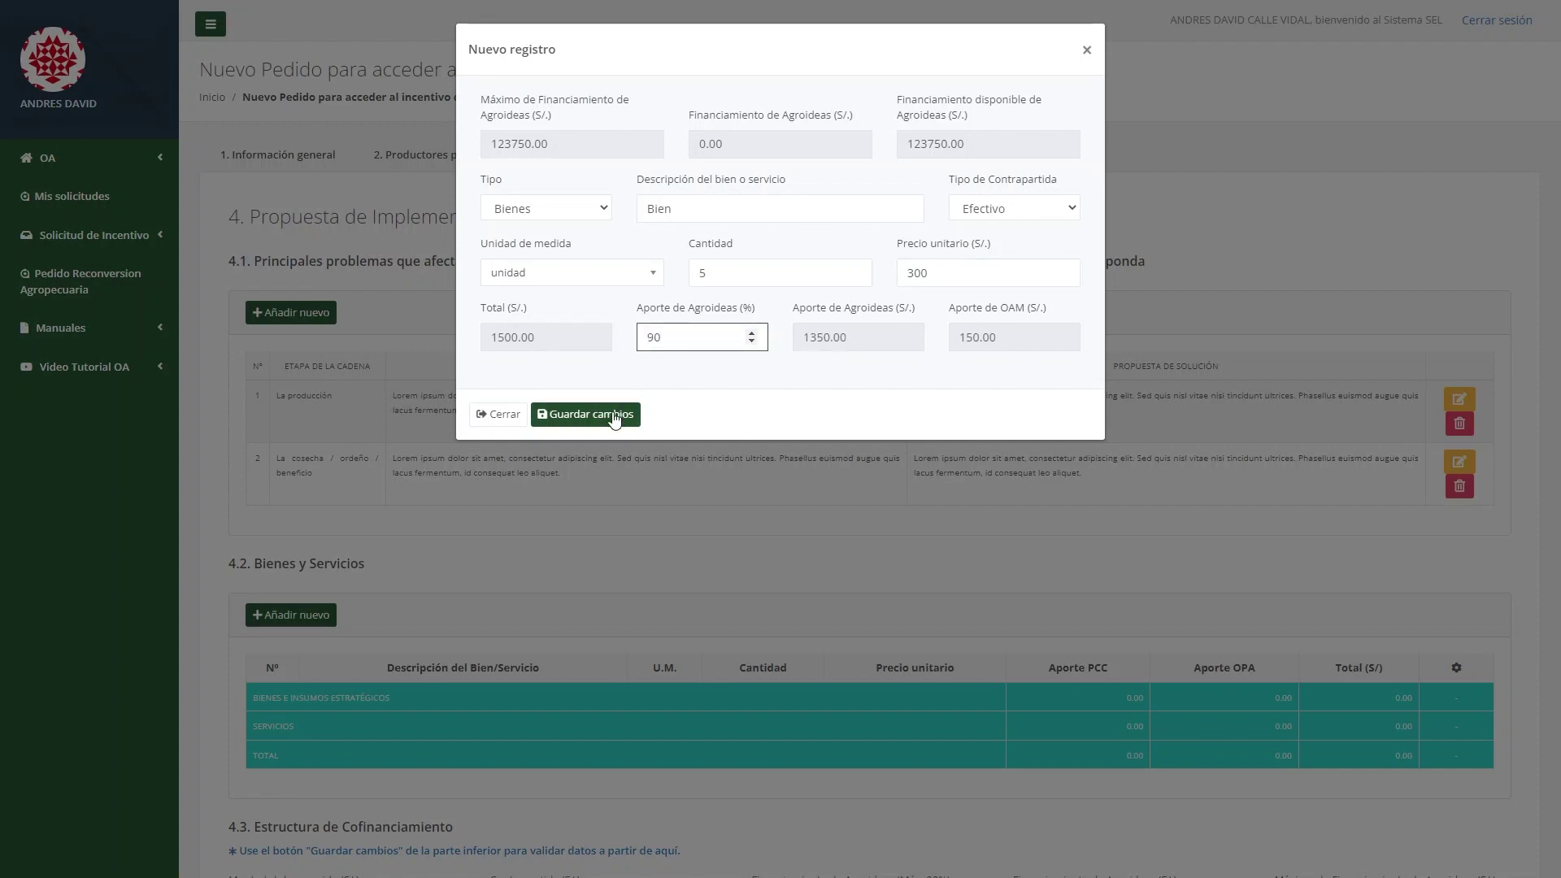
{"action": "left_click", "coordinate": [614, 416]}
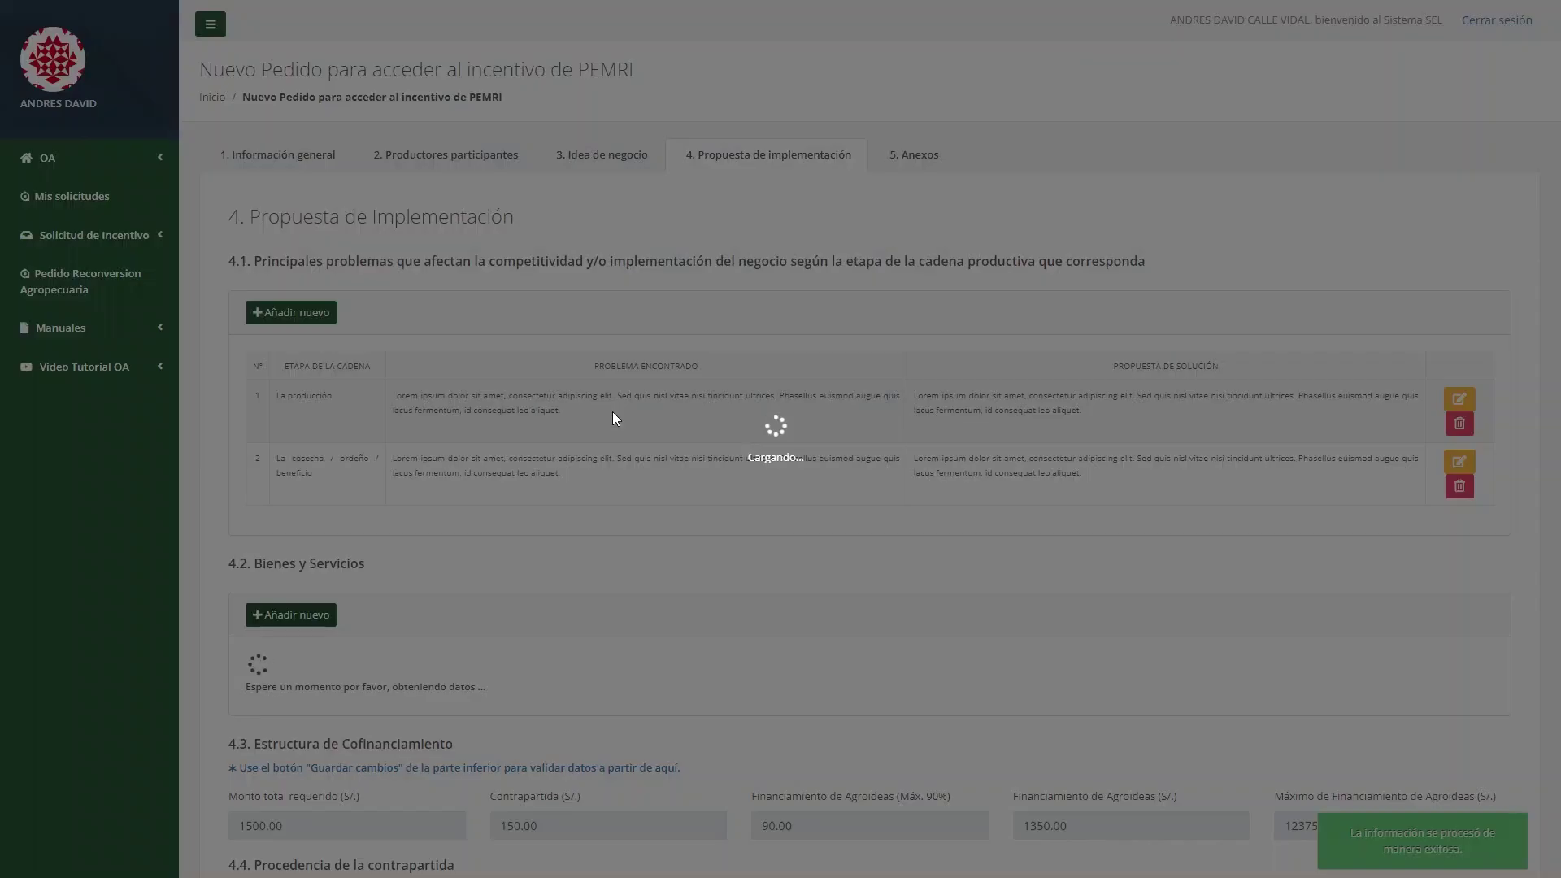
{"action": "scroll", "coordinate": [564, 429], "scroll_direction": "down", "scroll_amount": 3}
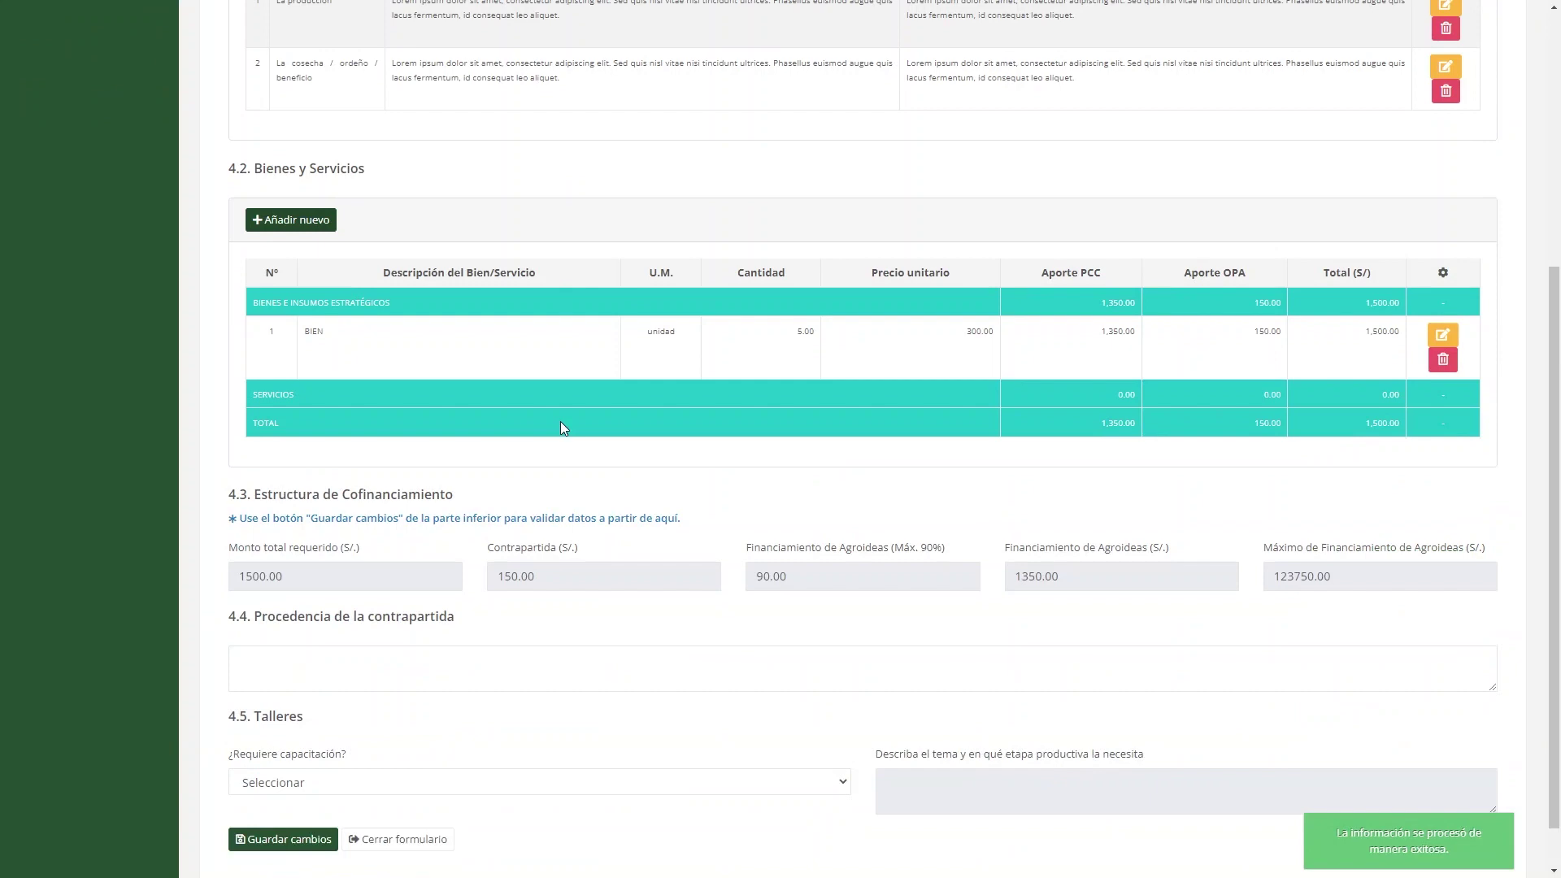
Add a Servicios item with Valorado counterpart: 10 unidad at 500 each.
{"action": "left_click", "coordinate": [315, 226]}
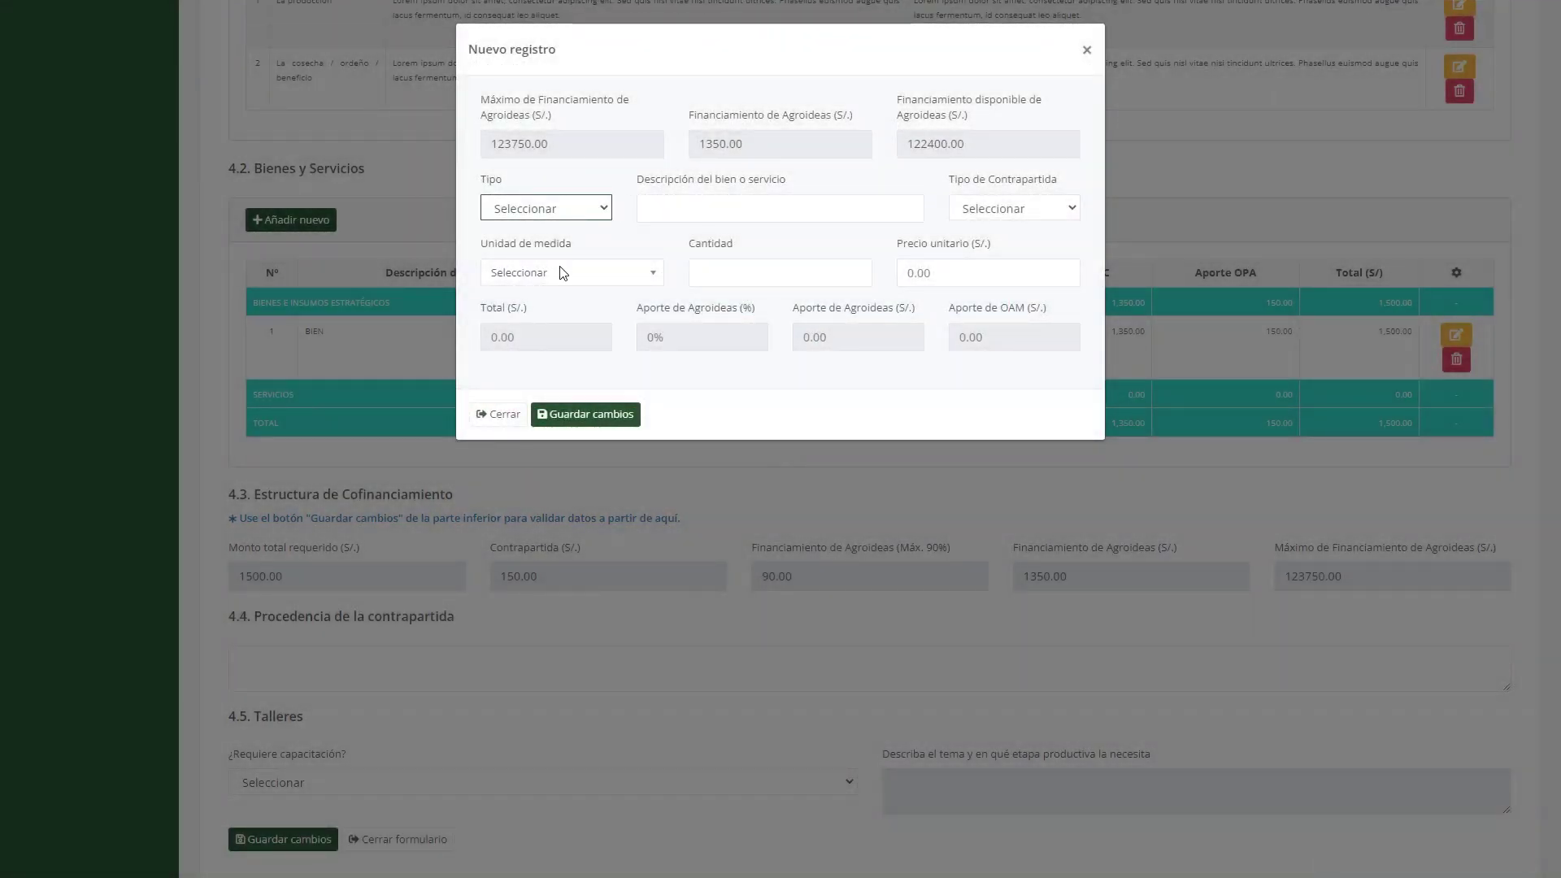
{"action": "key", "text": "s"}
{"action": "left_click", "coordinate": [674, 218]}
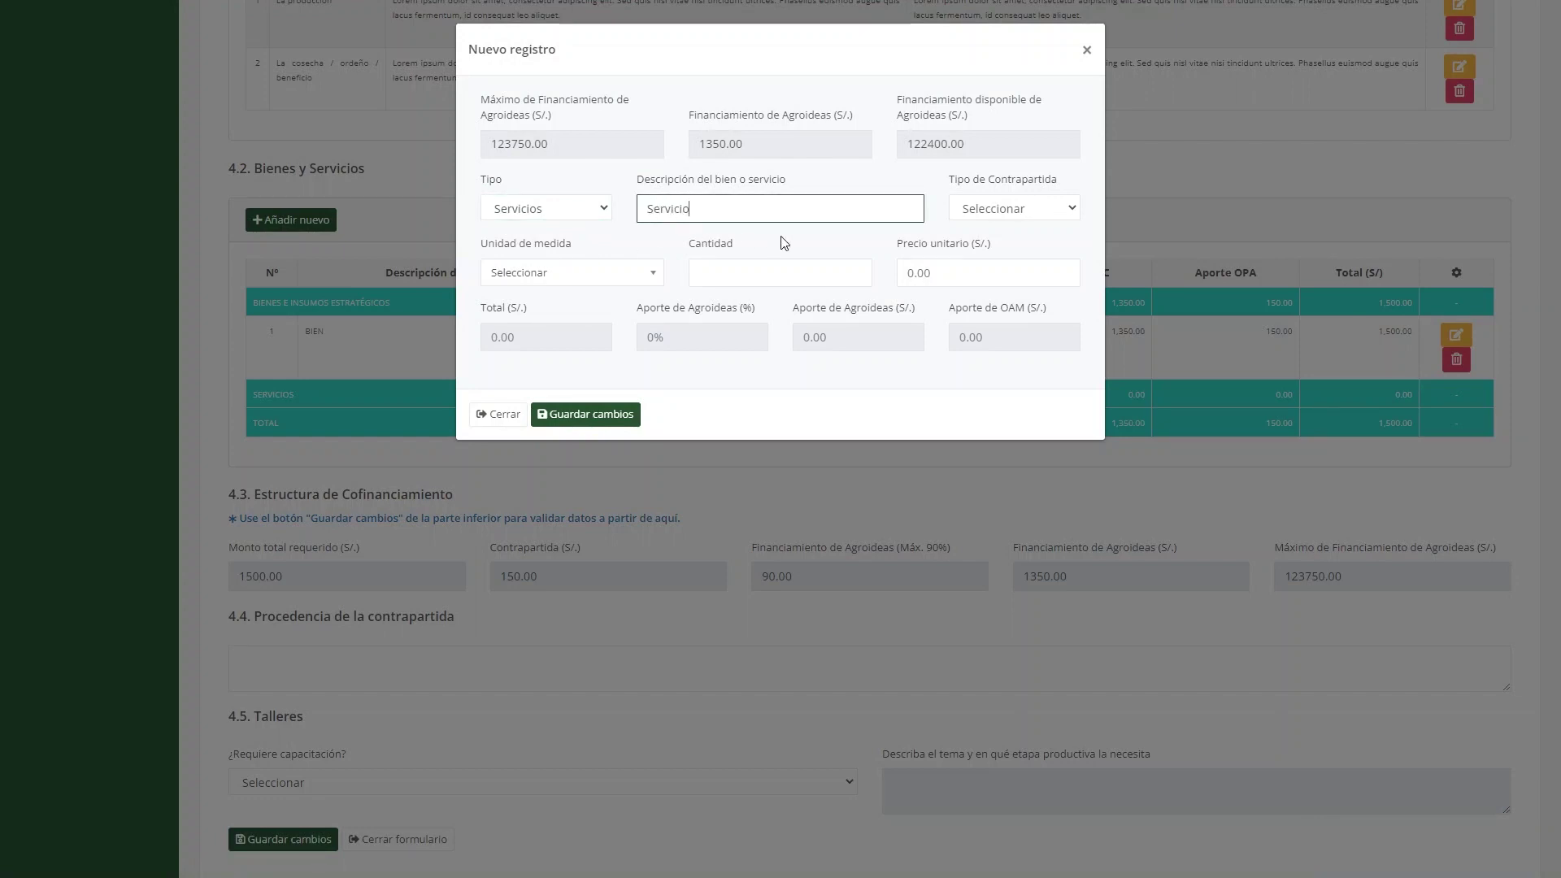
{"action": "key", "text": "Tab"}
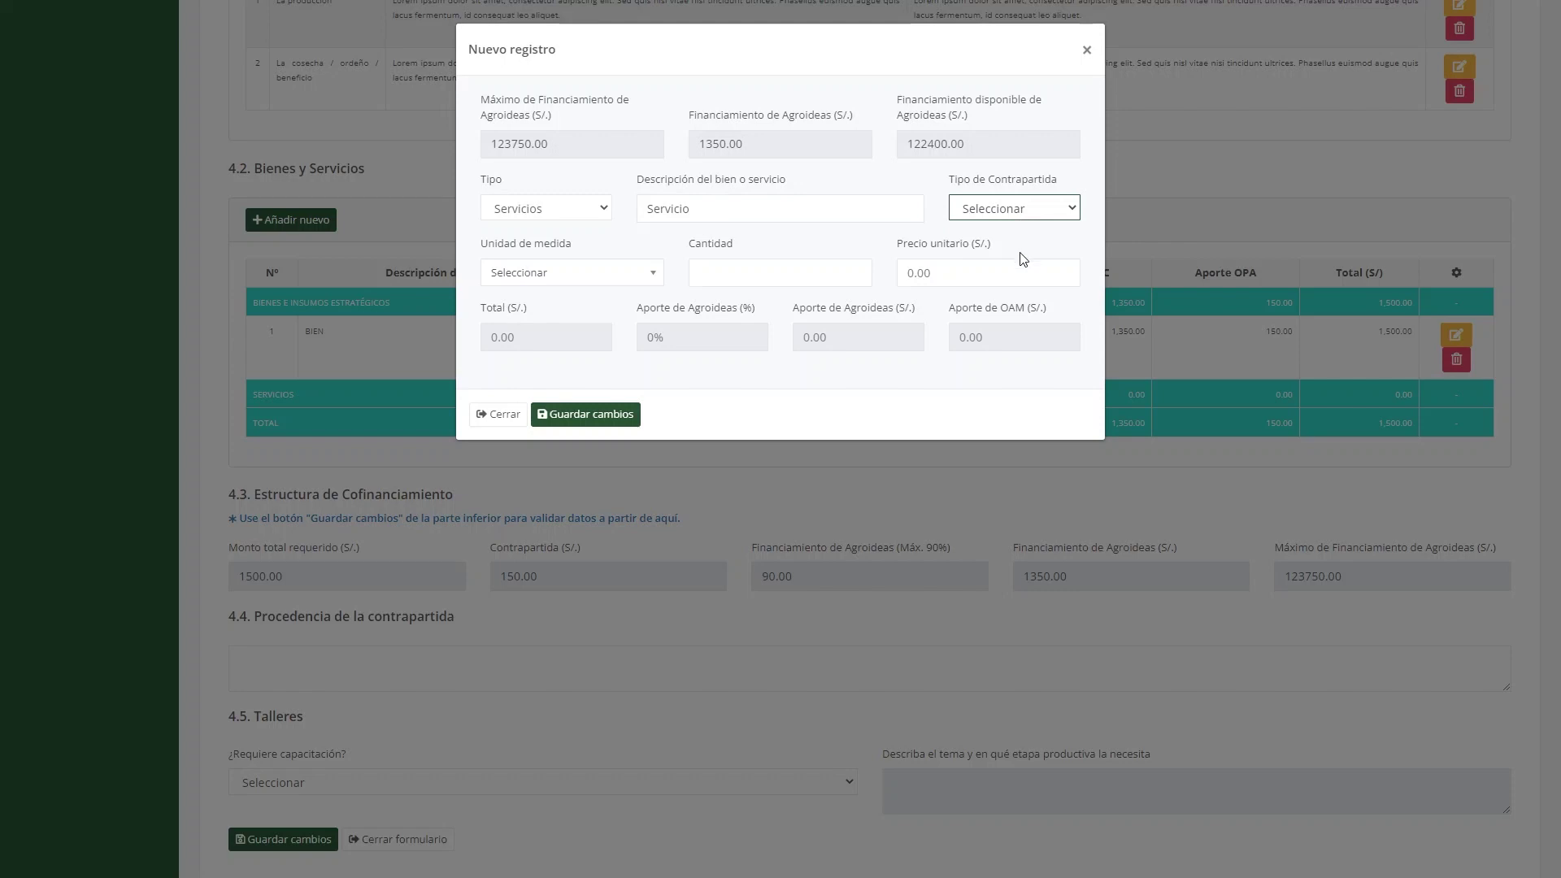
{"action": "key", "text": "v"}
{"action": "left_click", "coordinate": [556, 275]}
{"action": "left_click", "coordinate": [567, 345]}
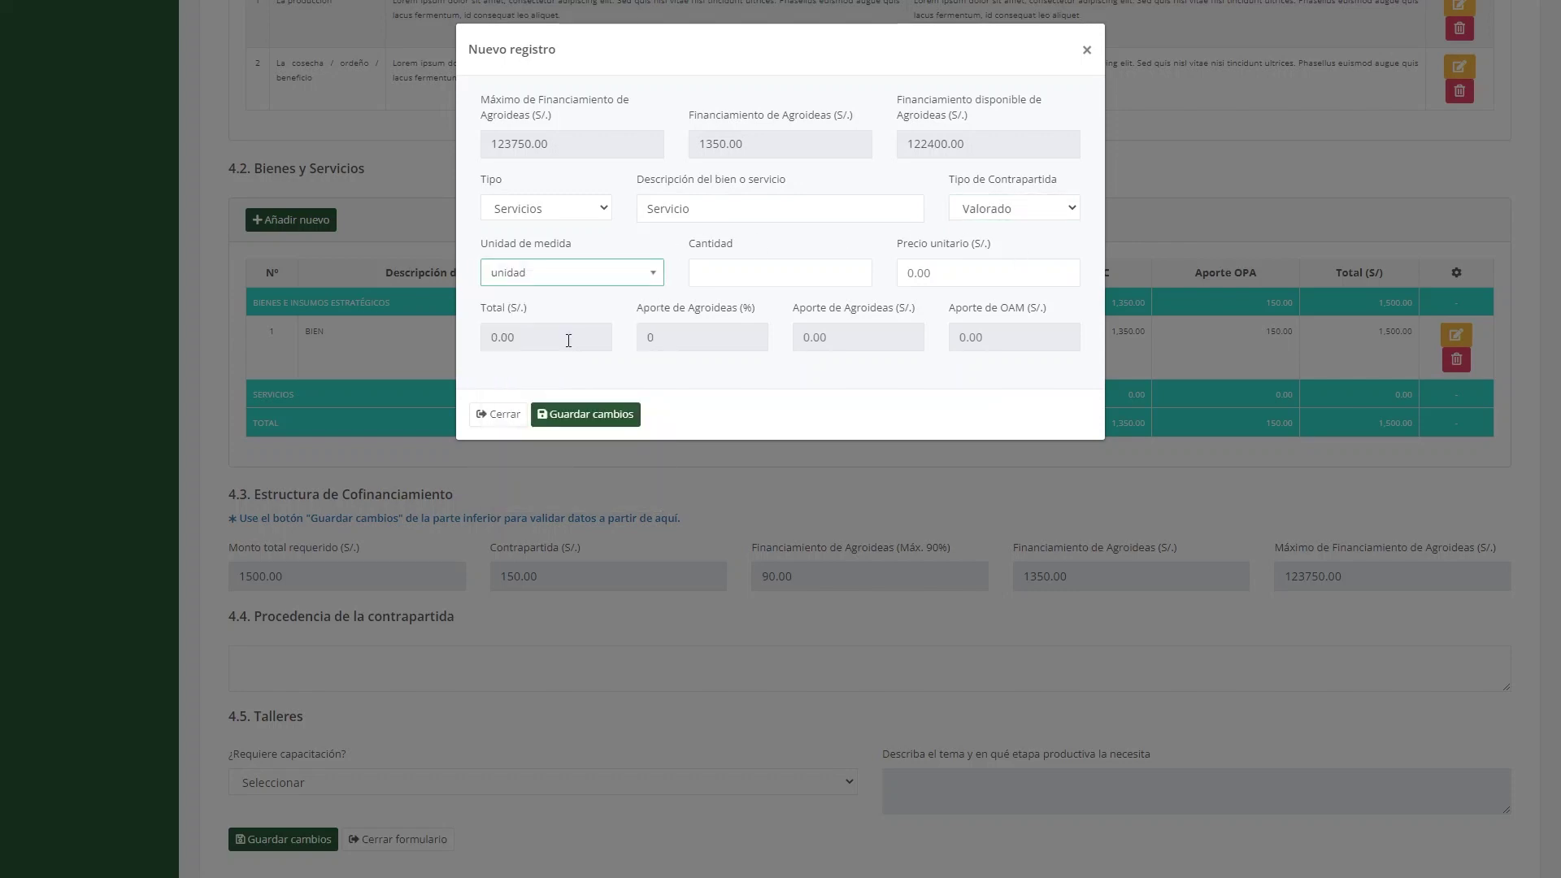
{"action": "left_click", "coordinate": [736, 271]}
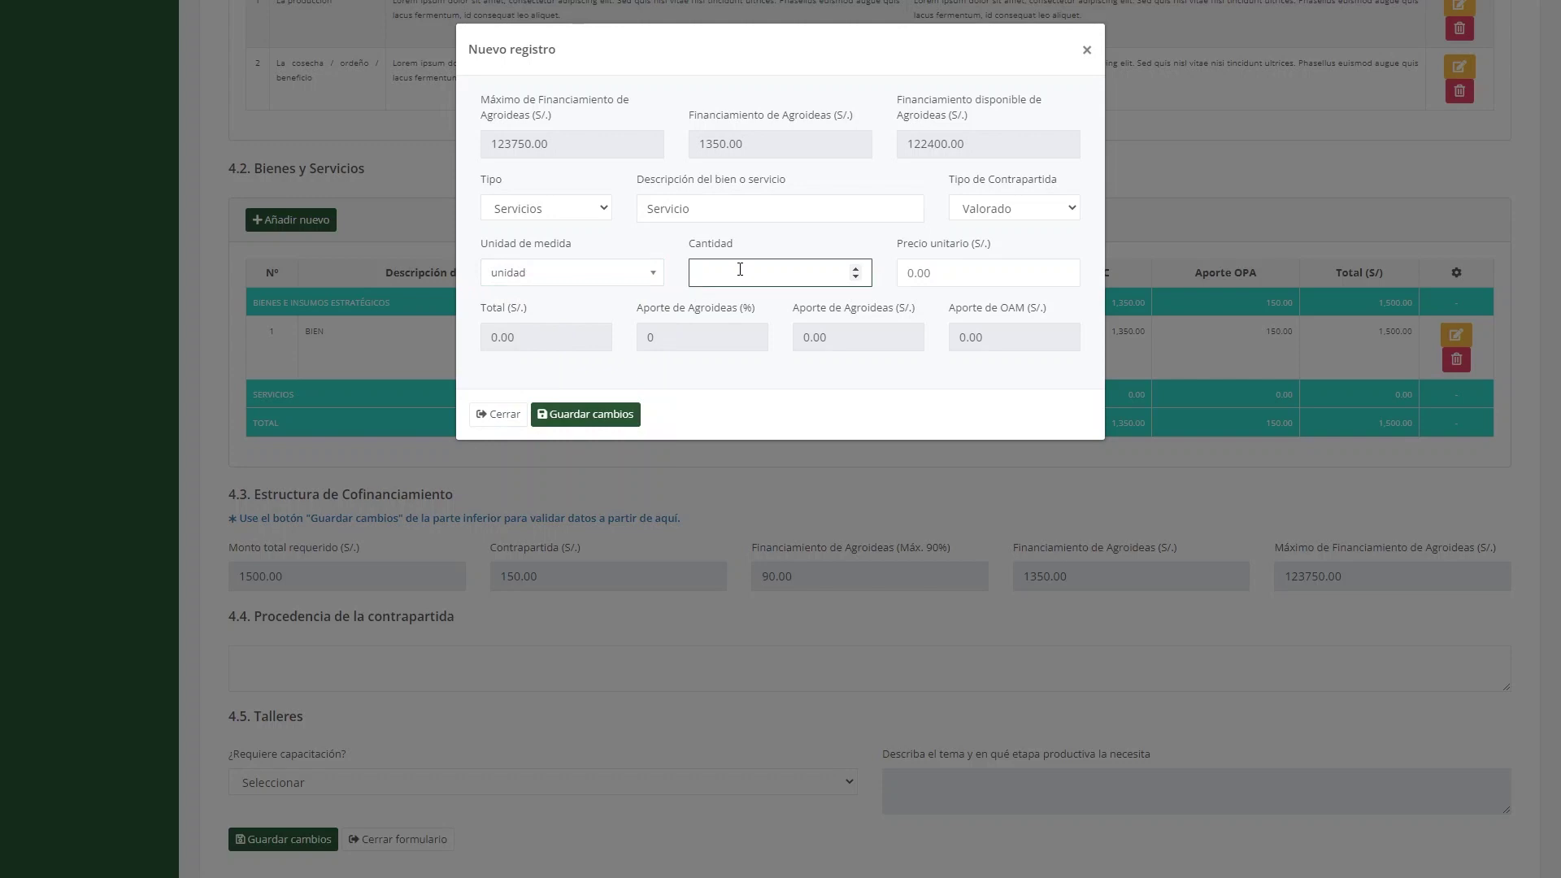
{"action": "left_click", "coordinate": [974, 281]}
{"action": "type", "text": "500"}
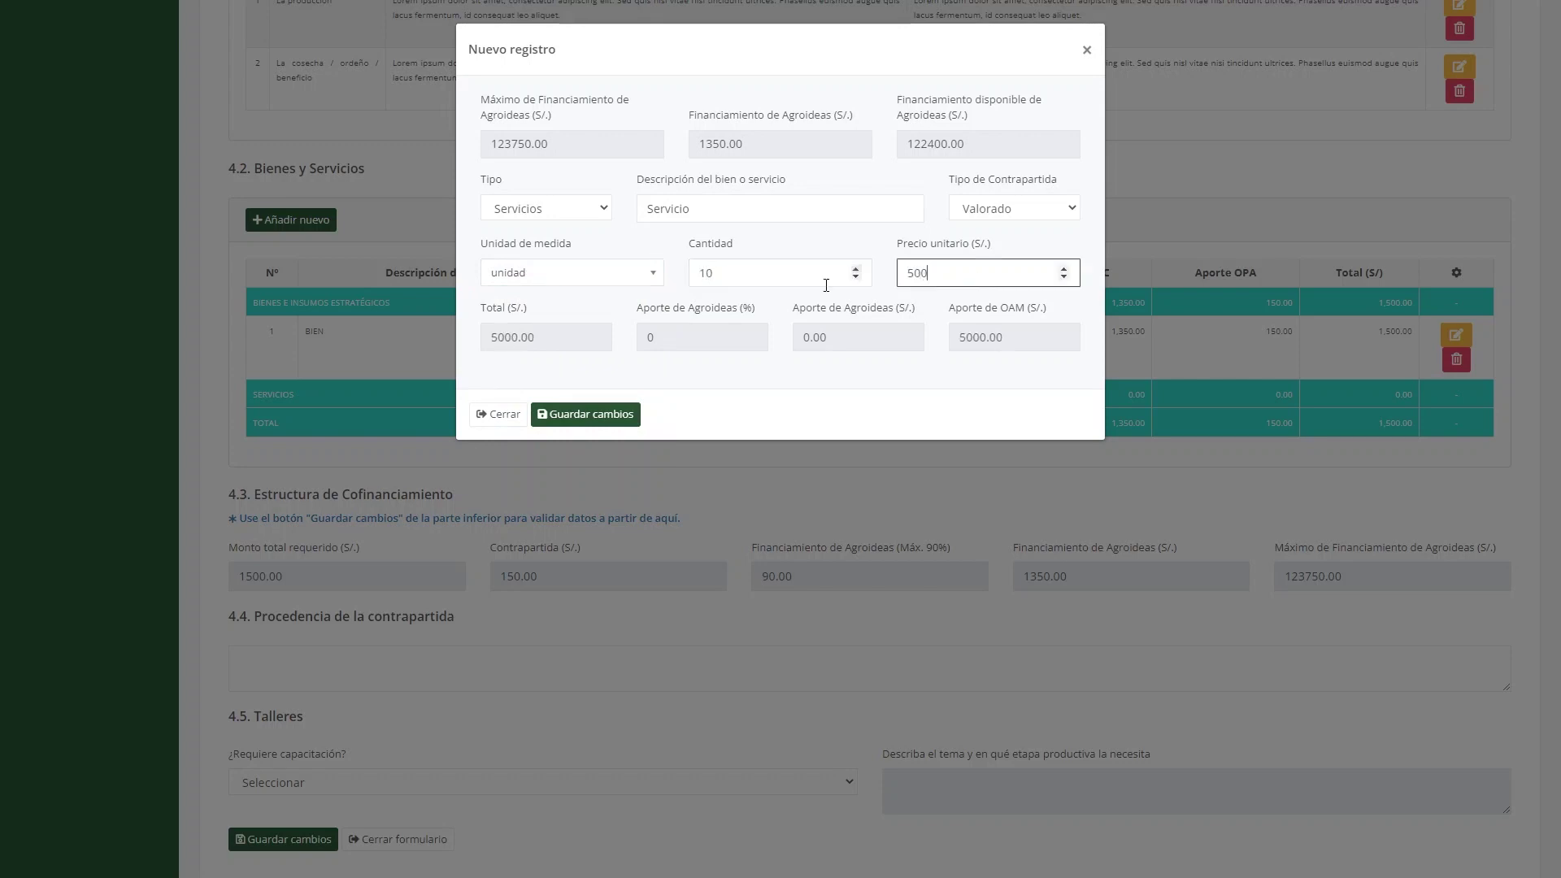
{"action": "left_click", "coordinate": [628, 414]}
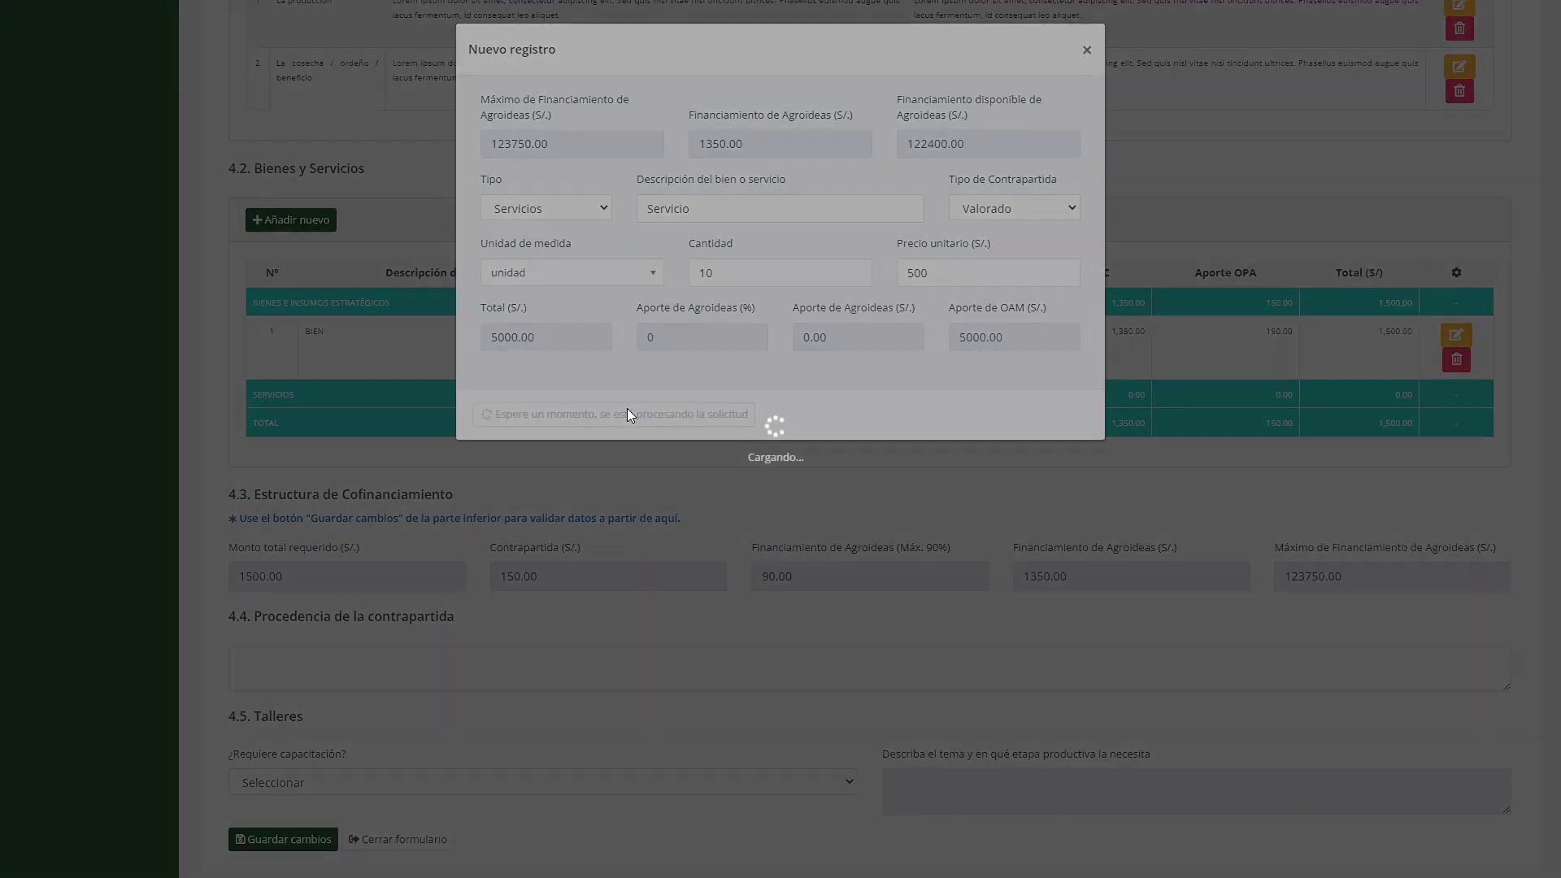
{"action": "scroll", "coordinate": [627, 415], "scroll_direction": "down", "scroll_amount": 2}
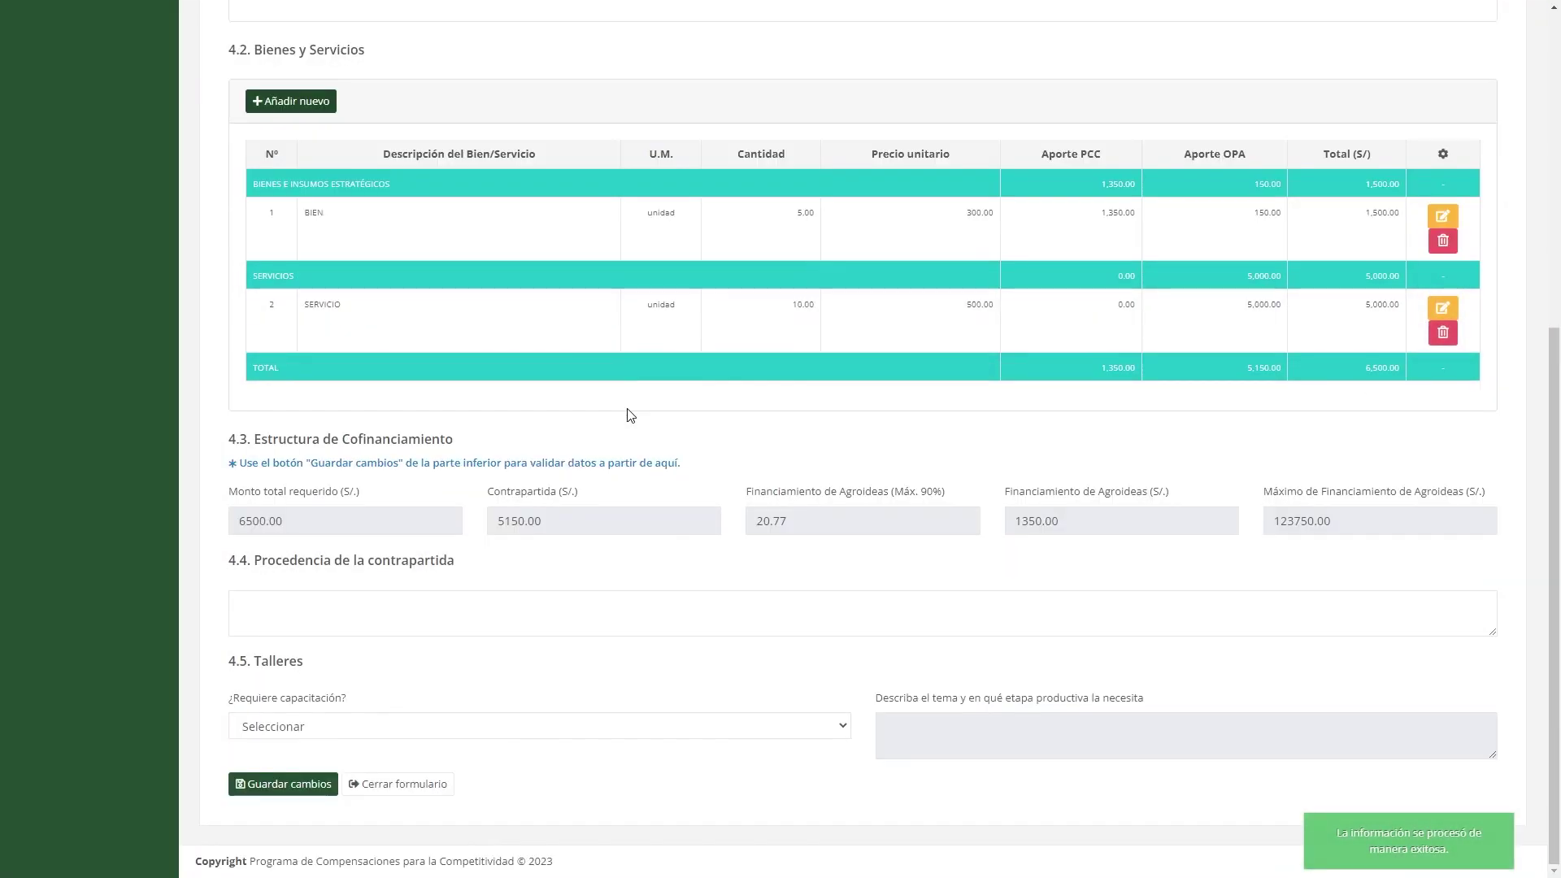
Fill the 4.4 counterpart origin, answer Sí to training with its topic, and save.
{"action": "left_click", "coordinate": [569, 606]}
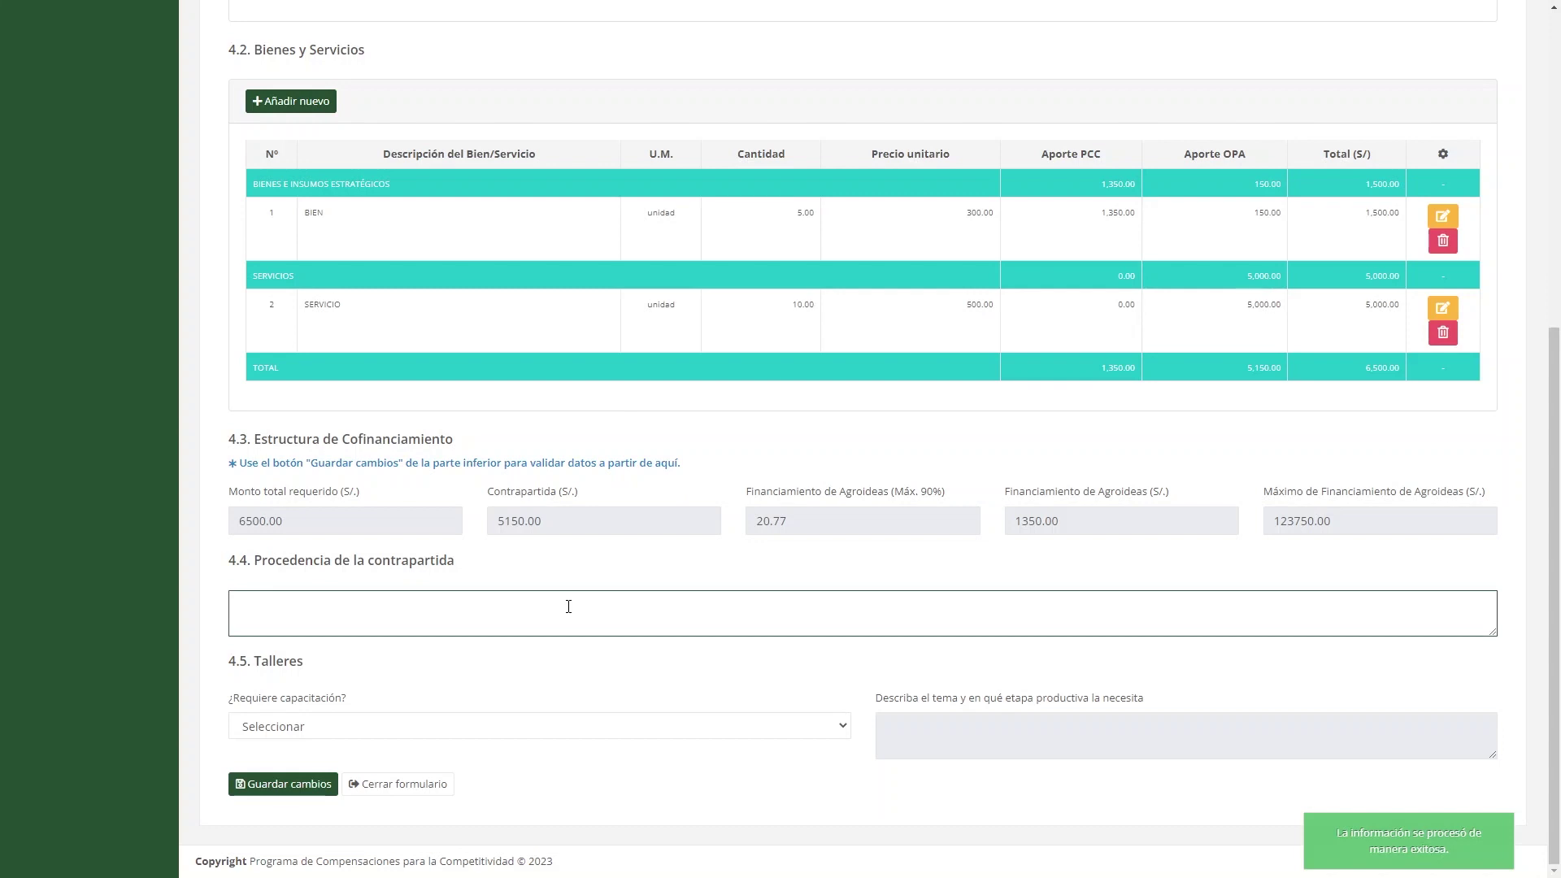
{"action": "type", "text": "Lorem ipsum dolor sit amet, consectetur adipiscing elit. Sed quis nisl vitae nisi tincidunt ultrices. Phasellus euismod augue quis lacus fermentum, id consequat leo aliquet."}
{"action": "left_click", "coordinate": [517, 726]}
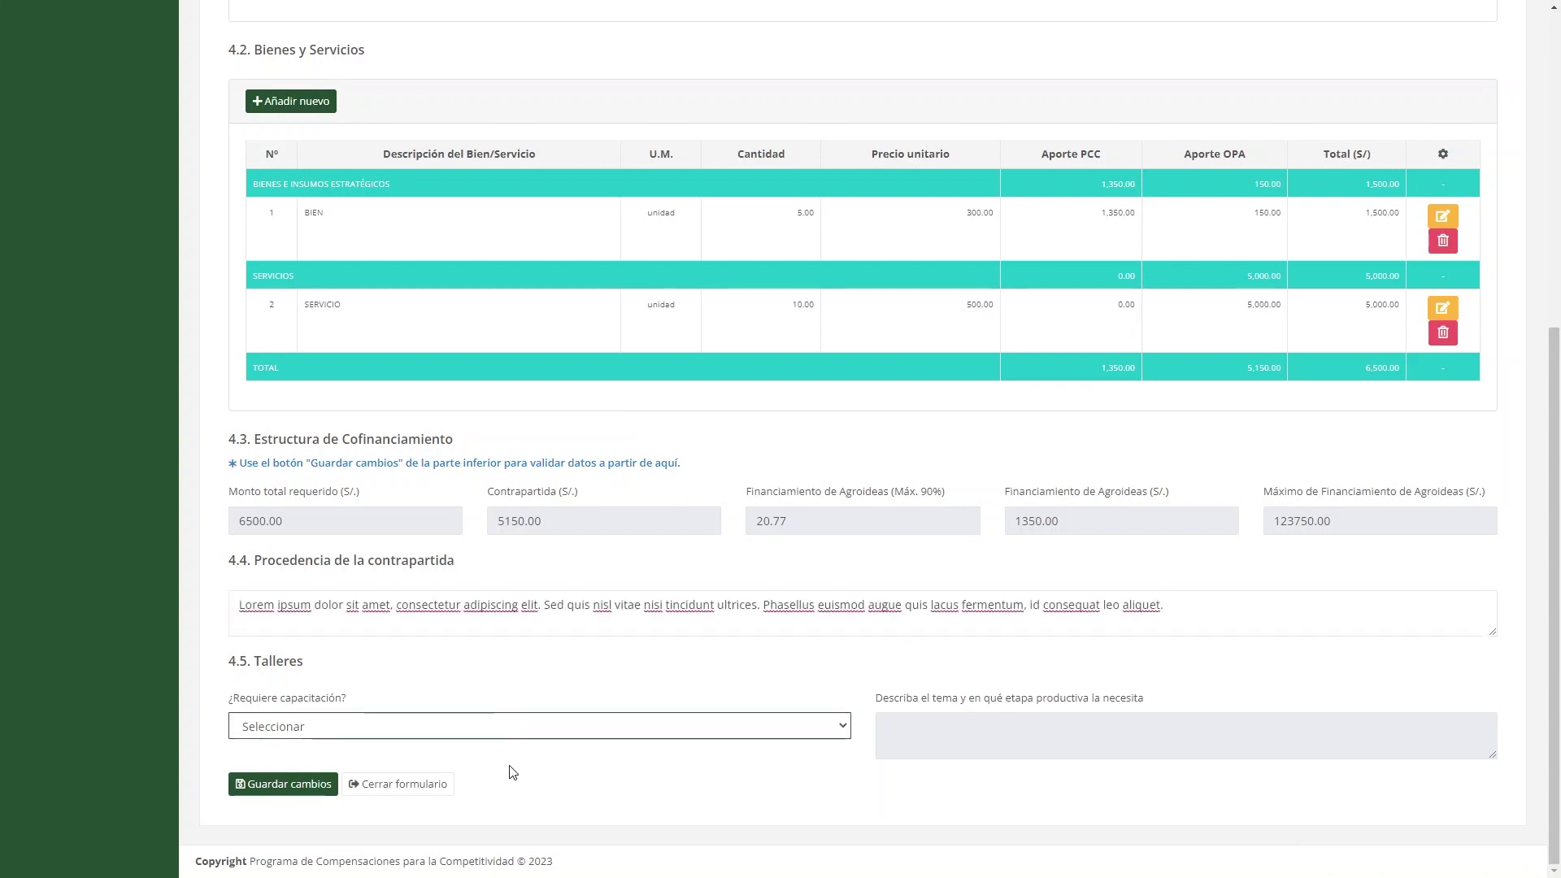
{"action": "left_click", "coordinate": [511, 769]}
{"action": "left_click", "coordinate": [430, 700]}
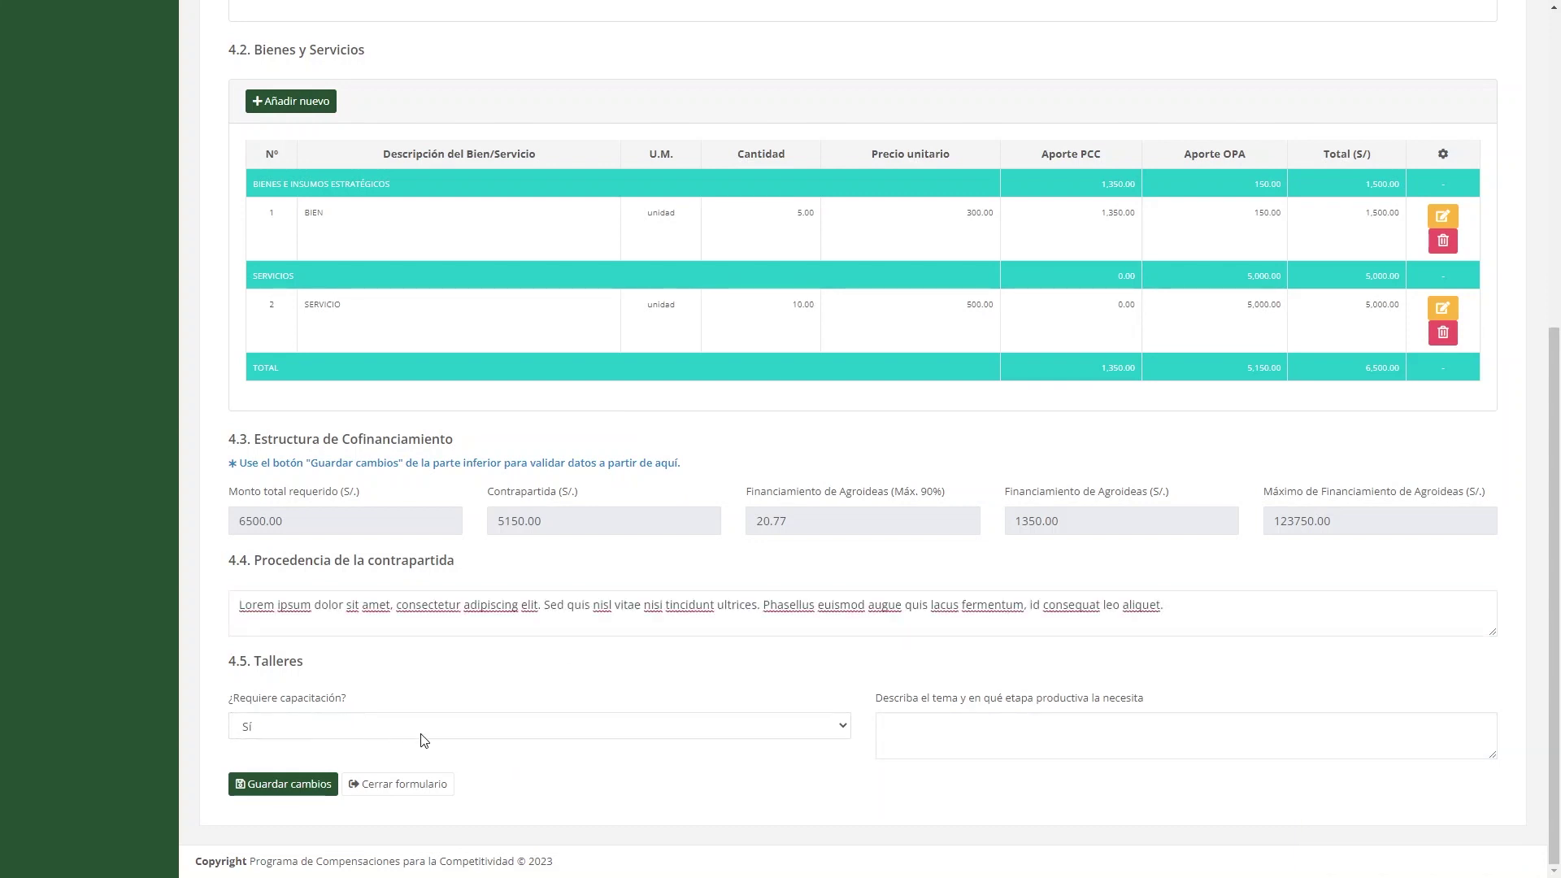
{"action": "left_click", "coordinate": [1027, 727]}
{"action": "type", "text": "Lorem ipsum dolor sit amet, consectetur adipiscing elit. Sed quis nisl vitae nisi tincidunt ultrices. Phasellus euismod augue quis lacus fermentum, id consequat leo aliquet."}
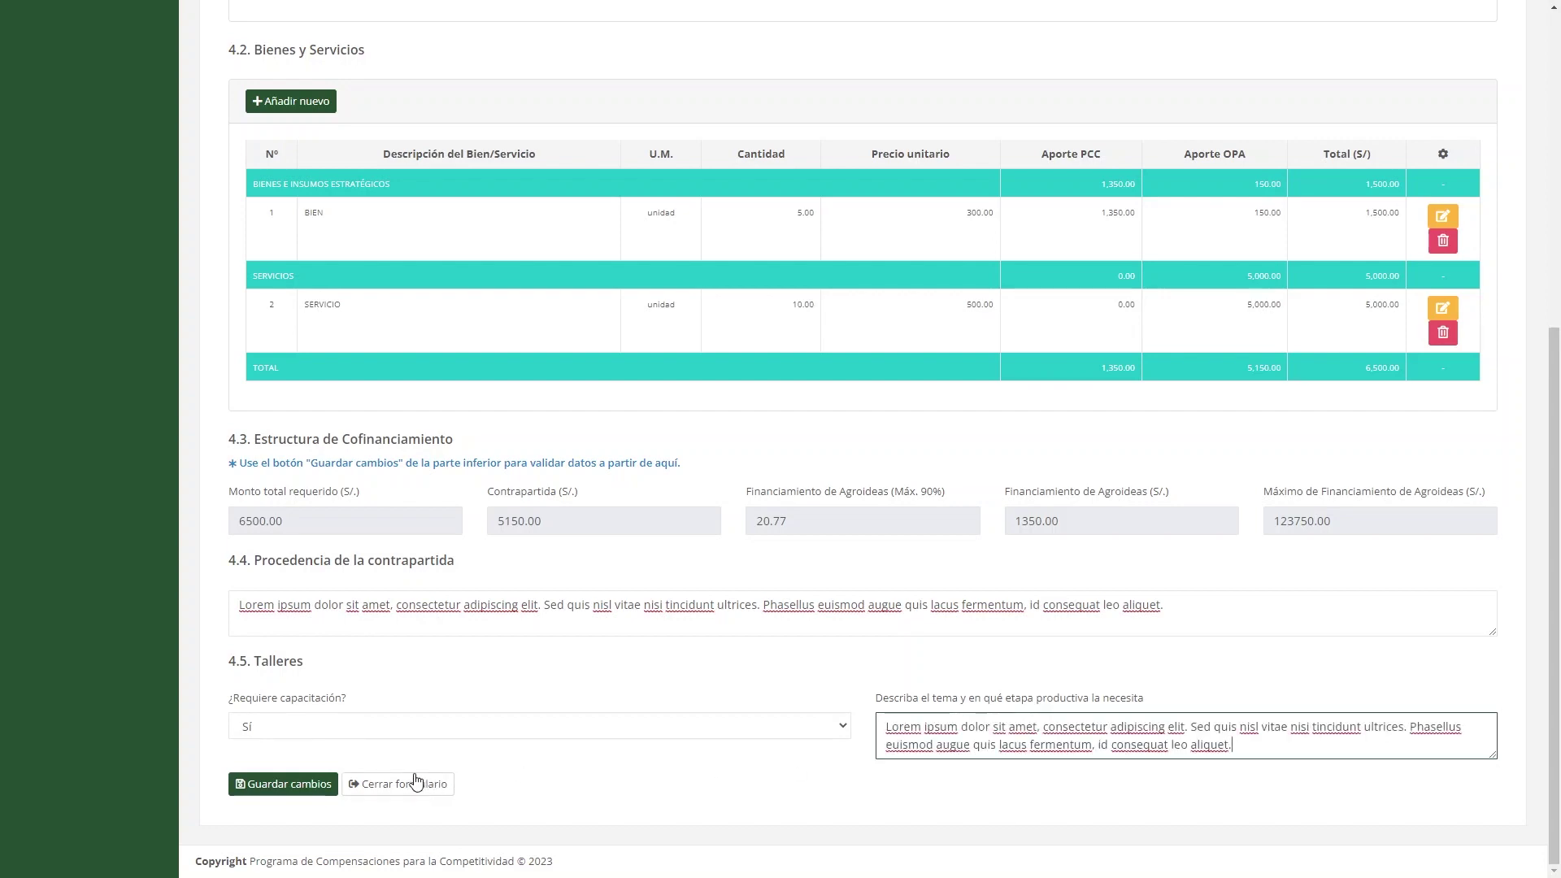
{"action": "left_click", "coordinate": [286, 788]}
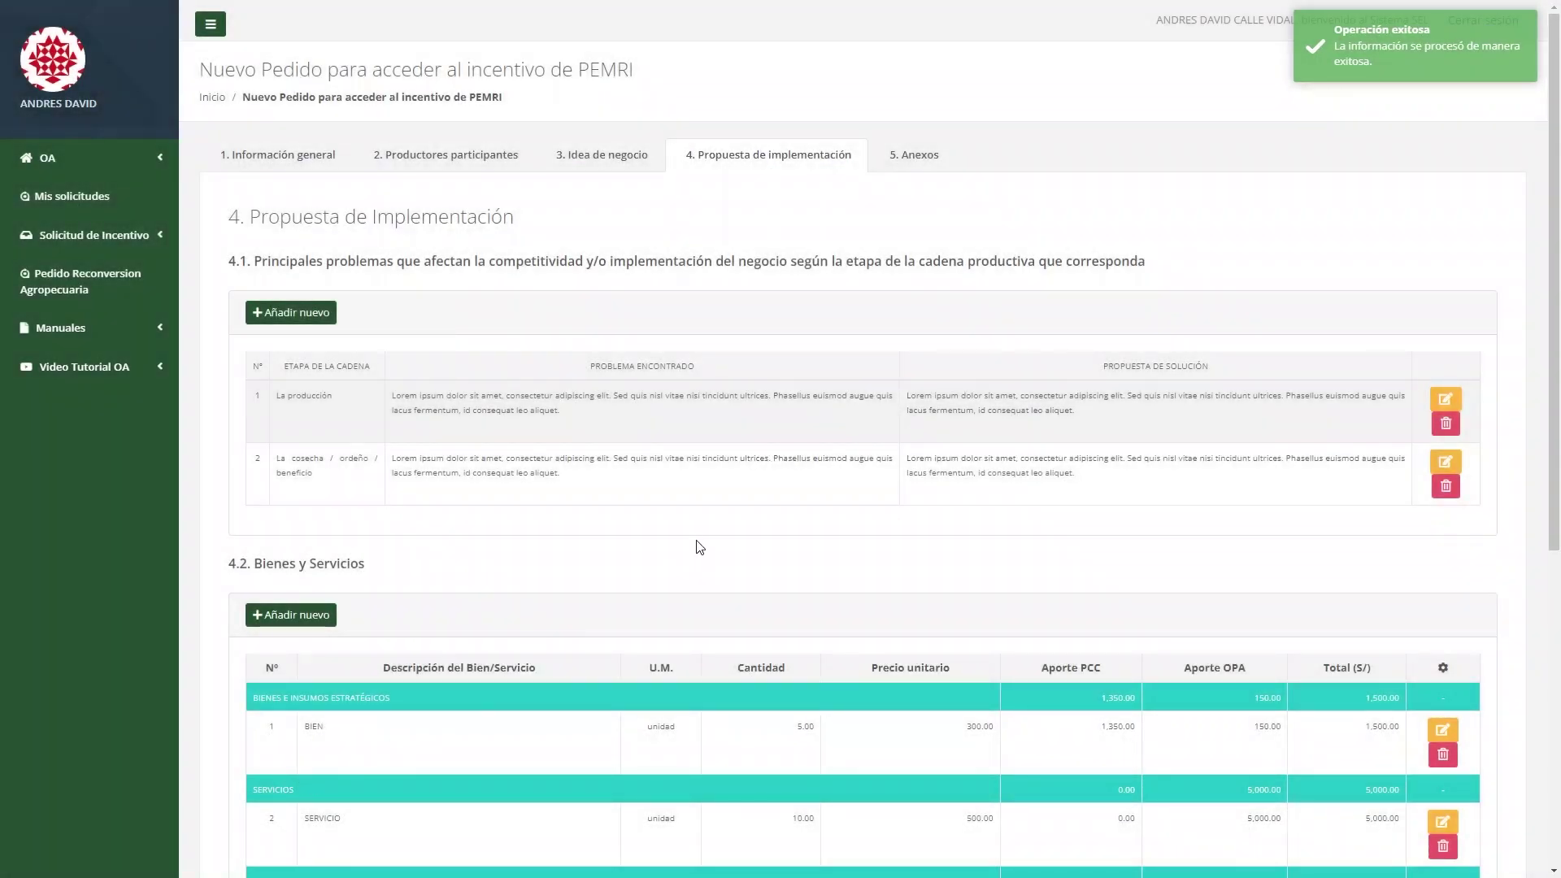
{"action": "scroll", "coordinate": [699, 546], "scroll_direction": "down", "scroll_amount": 2}
{"action": "scroll", "coordinate": [698, 538], "scroll_direction": "up", "scroll_amount": 2}
In 5. Anexos, upload PDFs for Anexo 01, Formato EEMRI 01 and Formato EEMRI 02.
{"action": "left_click", "coordinate": [914, 155]}
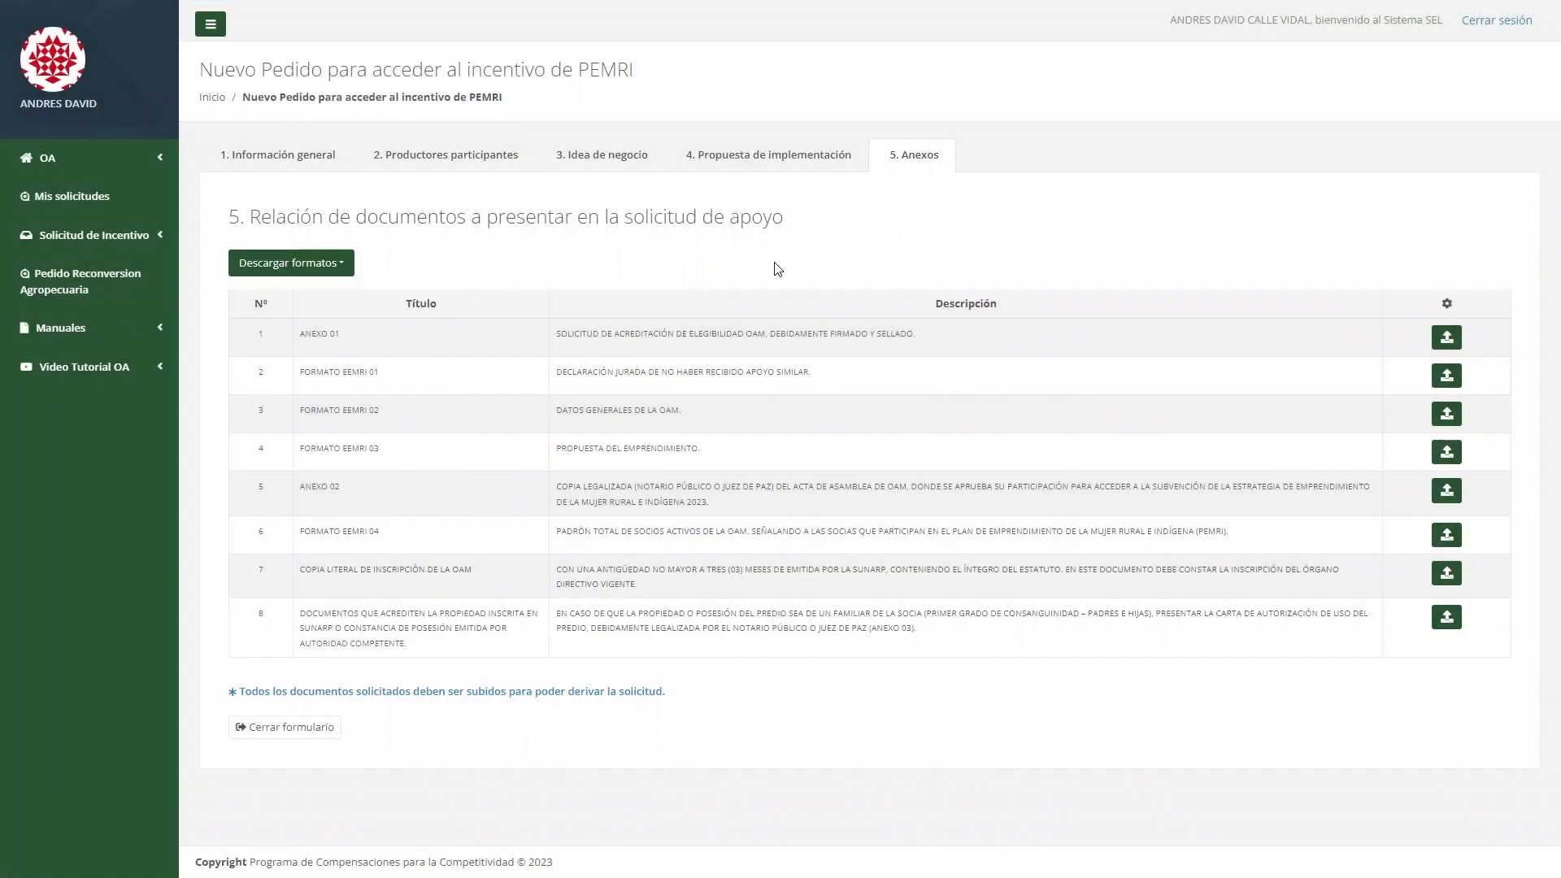
{"action": "left_click", "coordinate": [335, 267]}
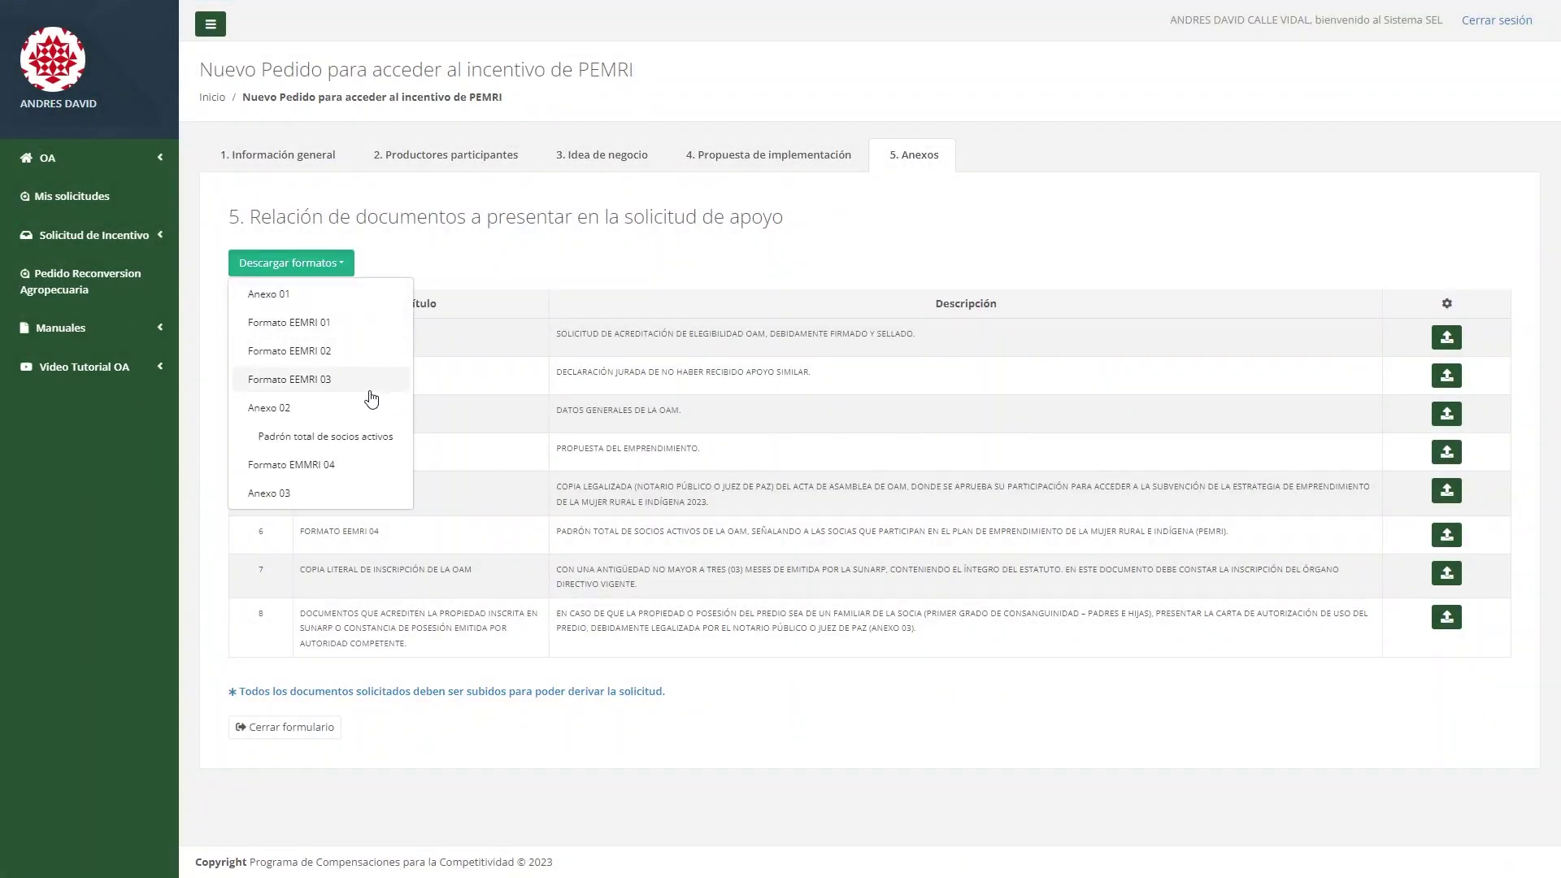
{"action": "left_click", "coordinate": [1449, 338]}
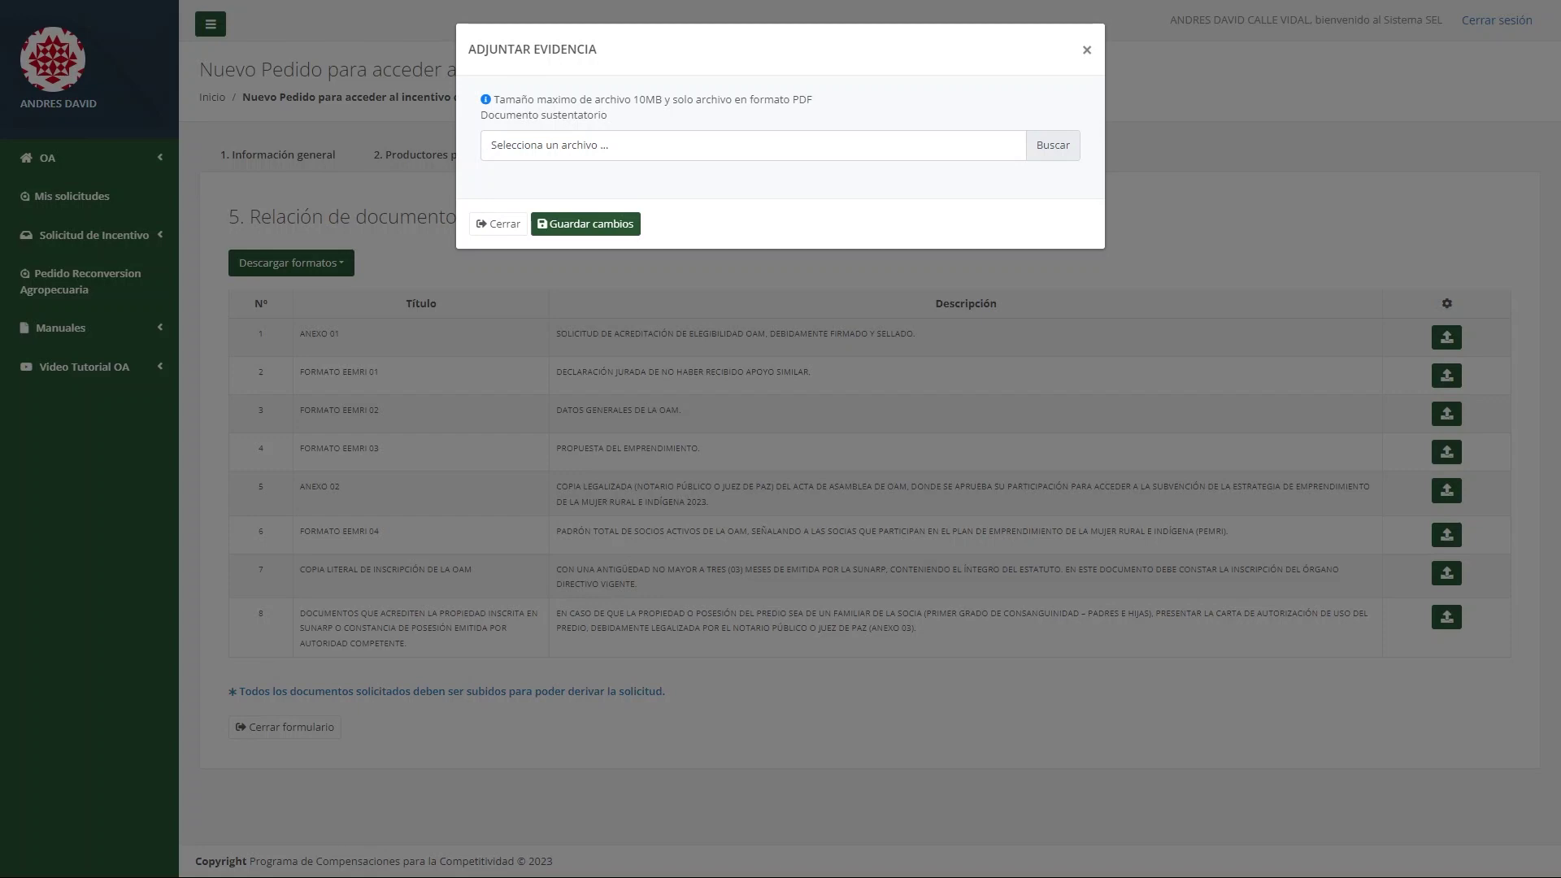
{"action": "left_click", "coordinate": [585, 224]}
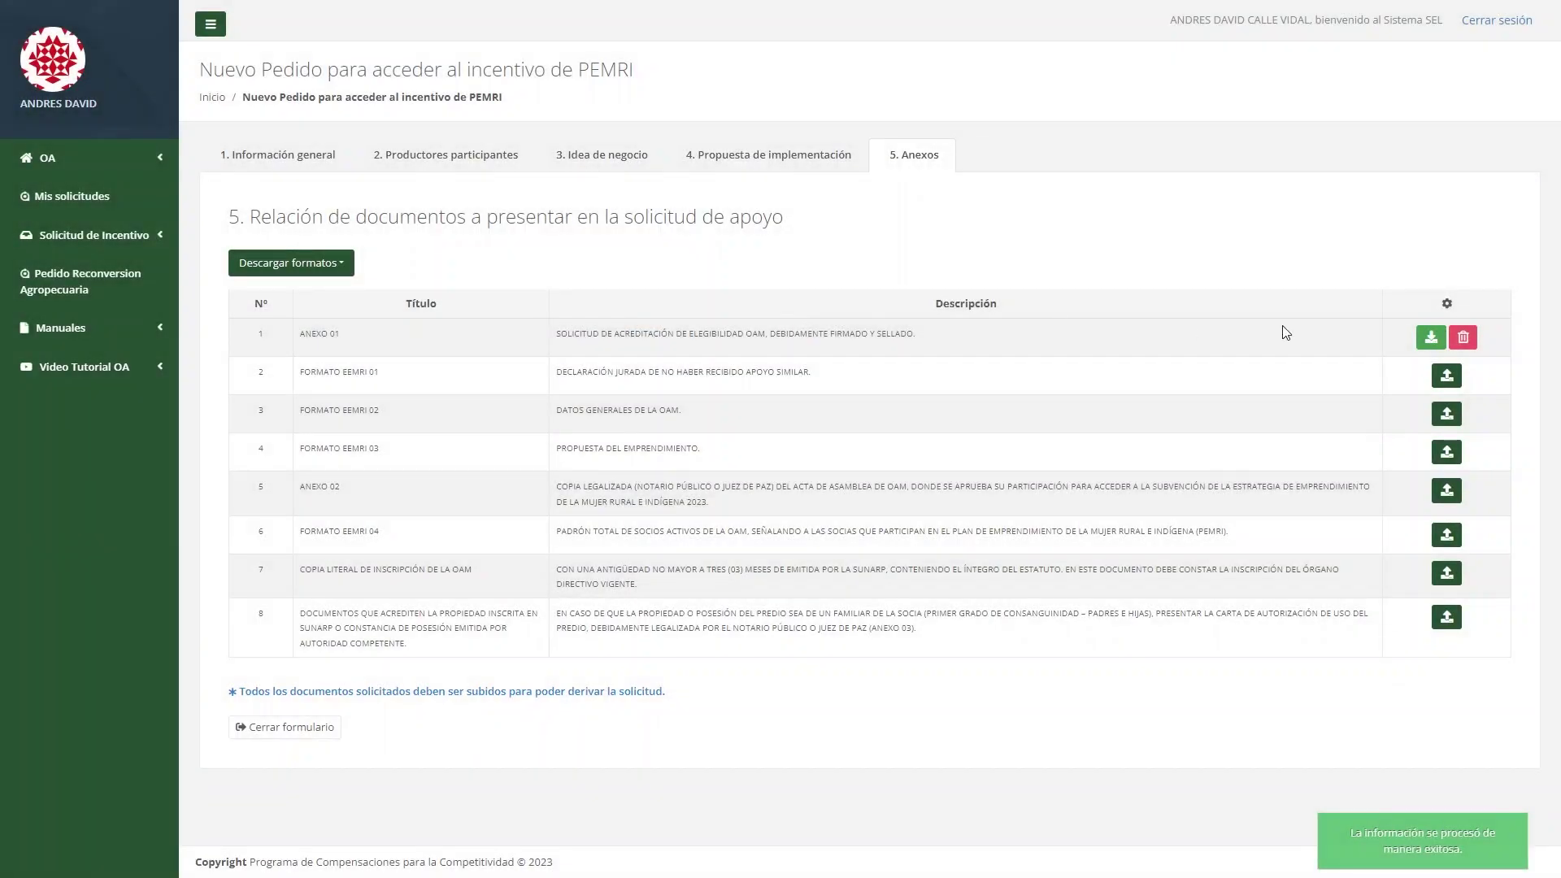
{"action": "left_click", "coordinate": [1447, 377]}
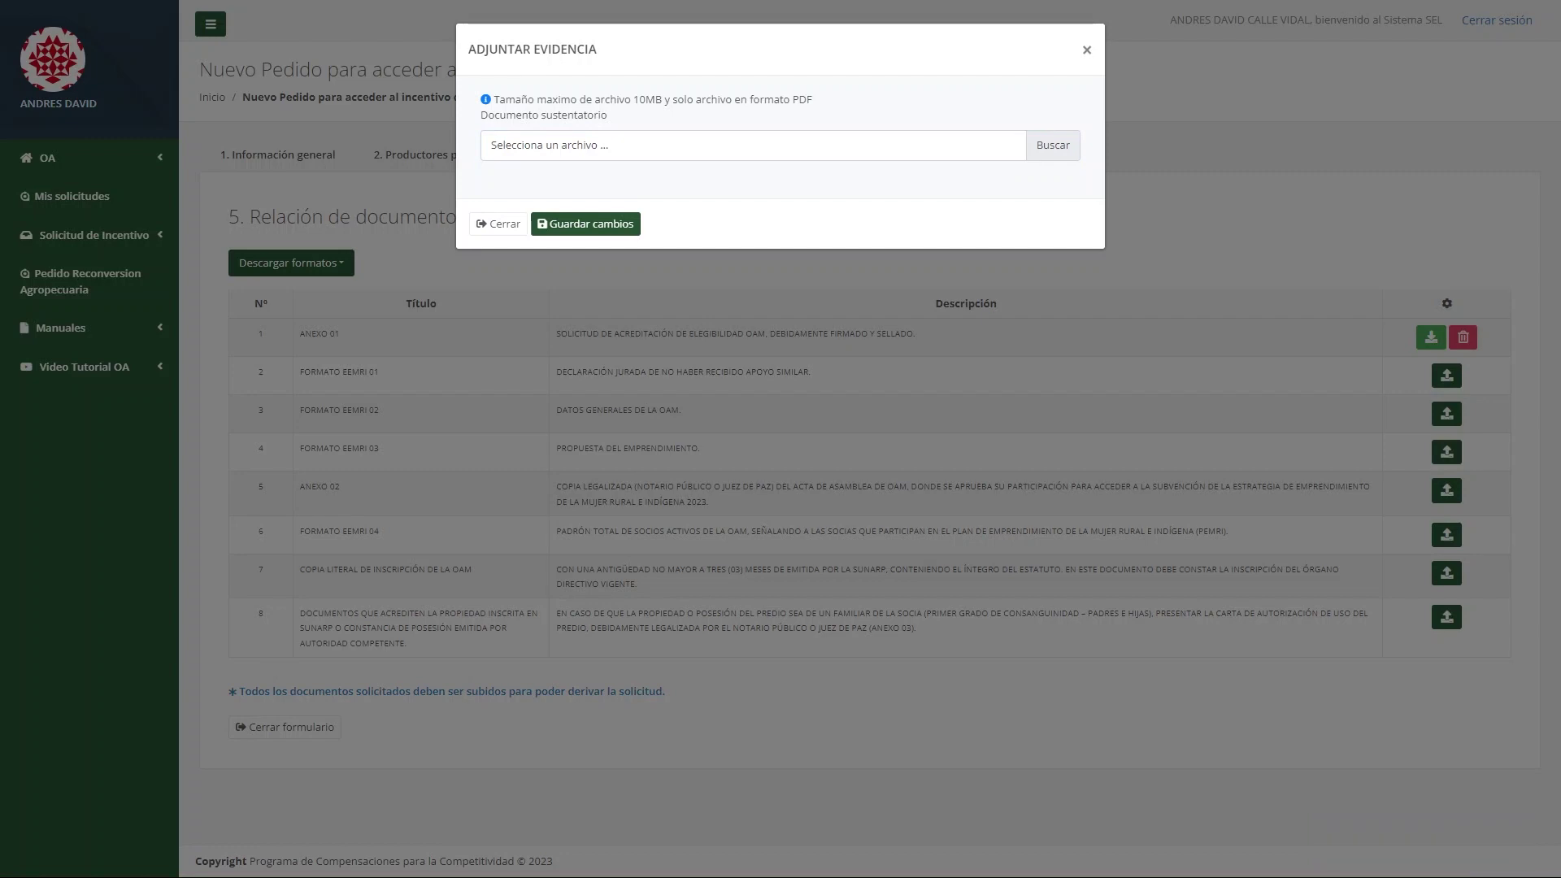
{"action": "left_click", "coordinate": [612, 226]}
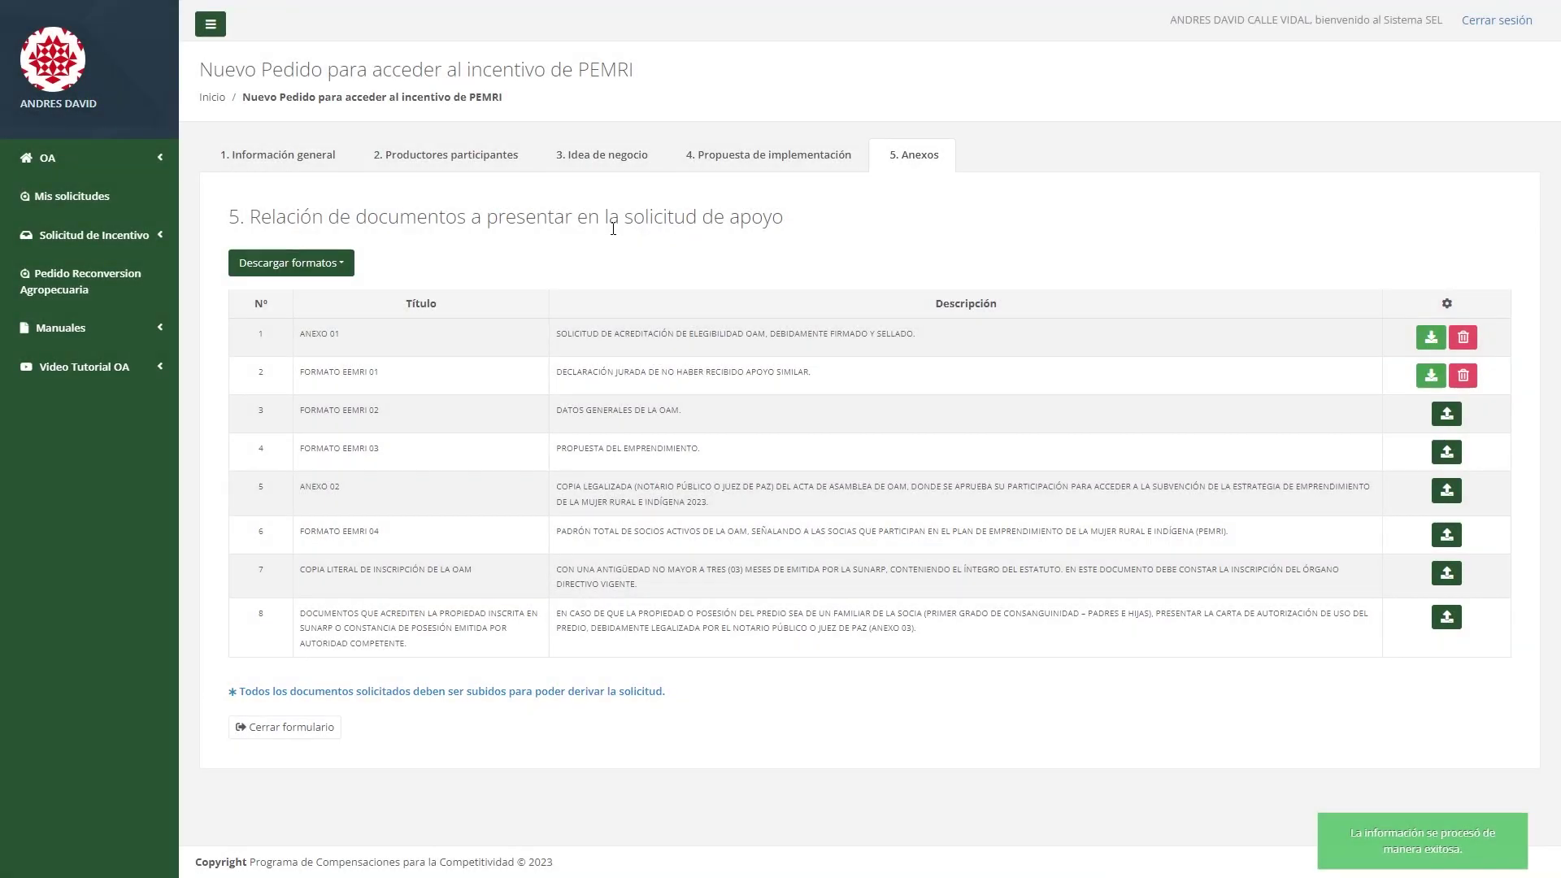
{"action": "left_click", "coordinate": [1446, 415]}
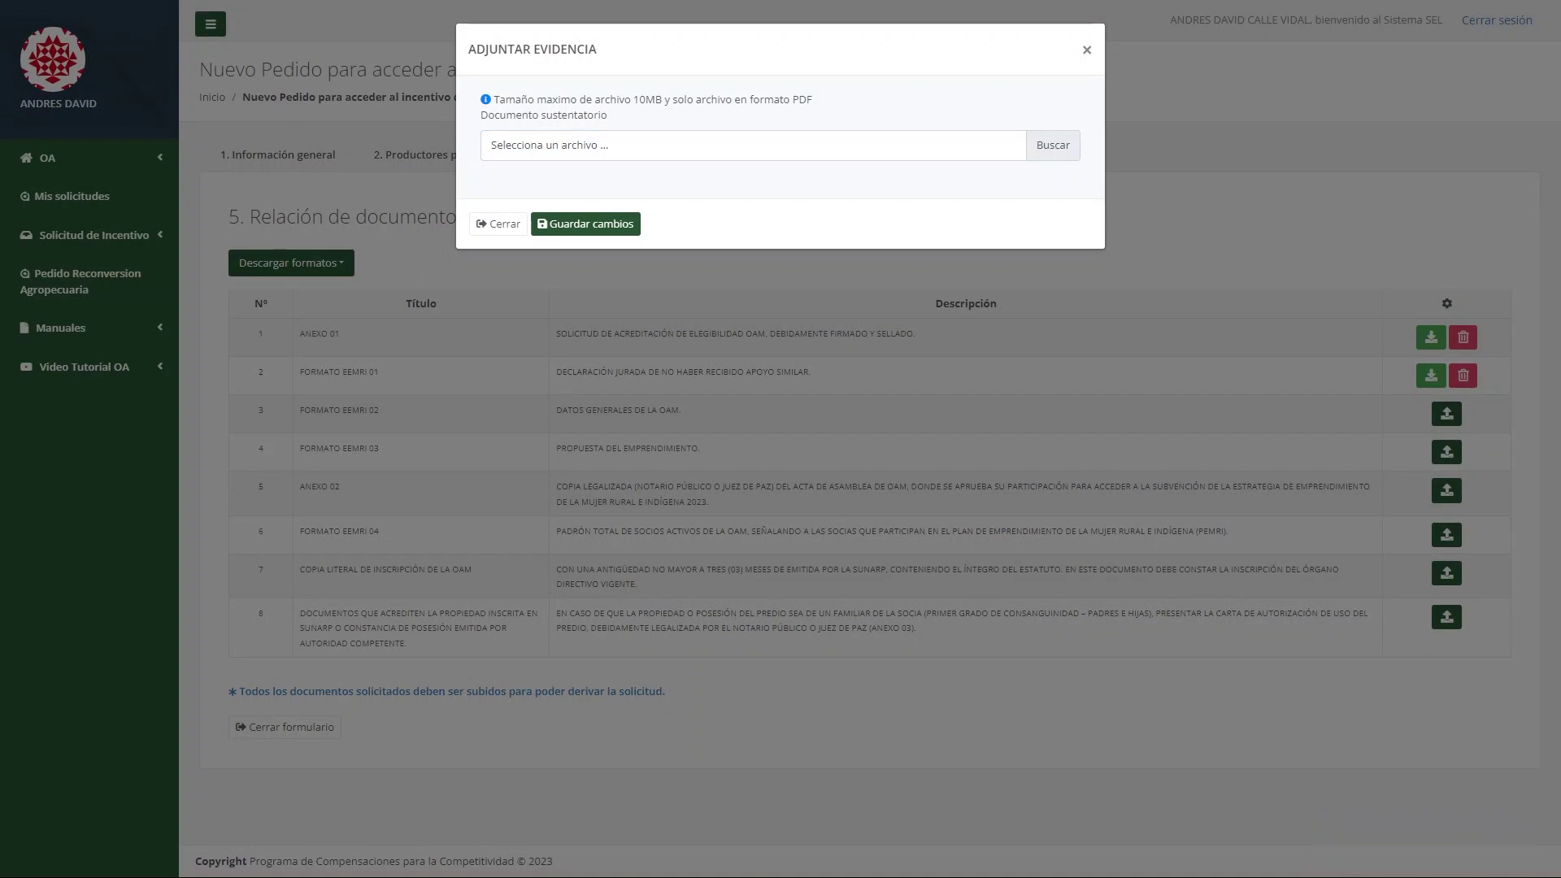
{"action": "double_click", "coordinate": [369, 242]}
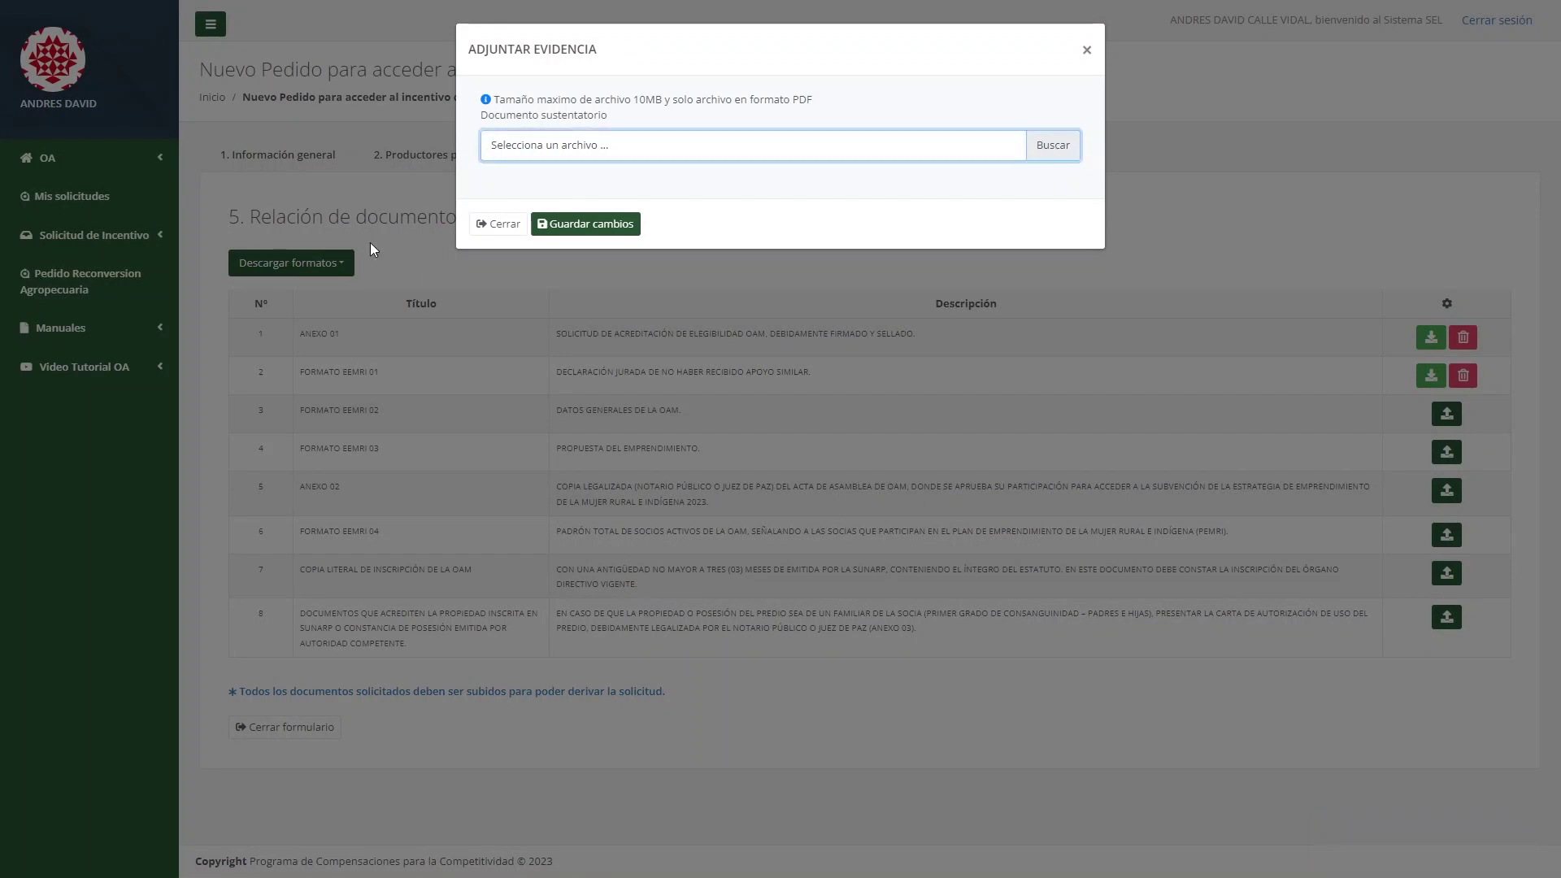
{"action": "left_click", "coordinate": [620, 225]}
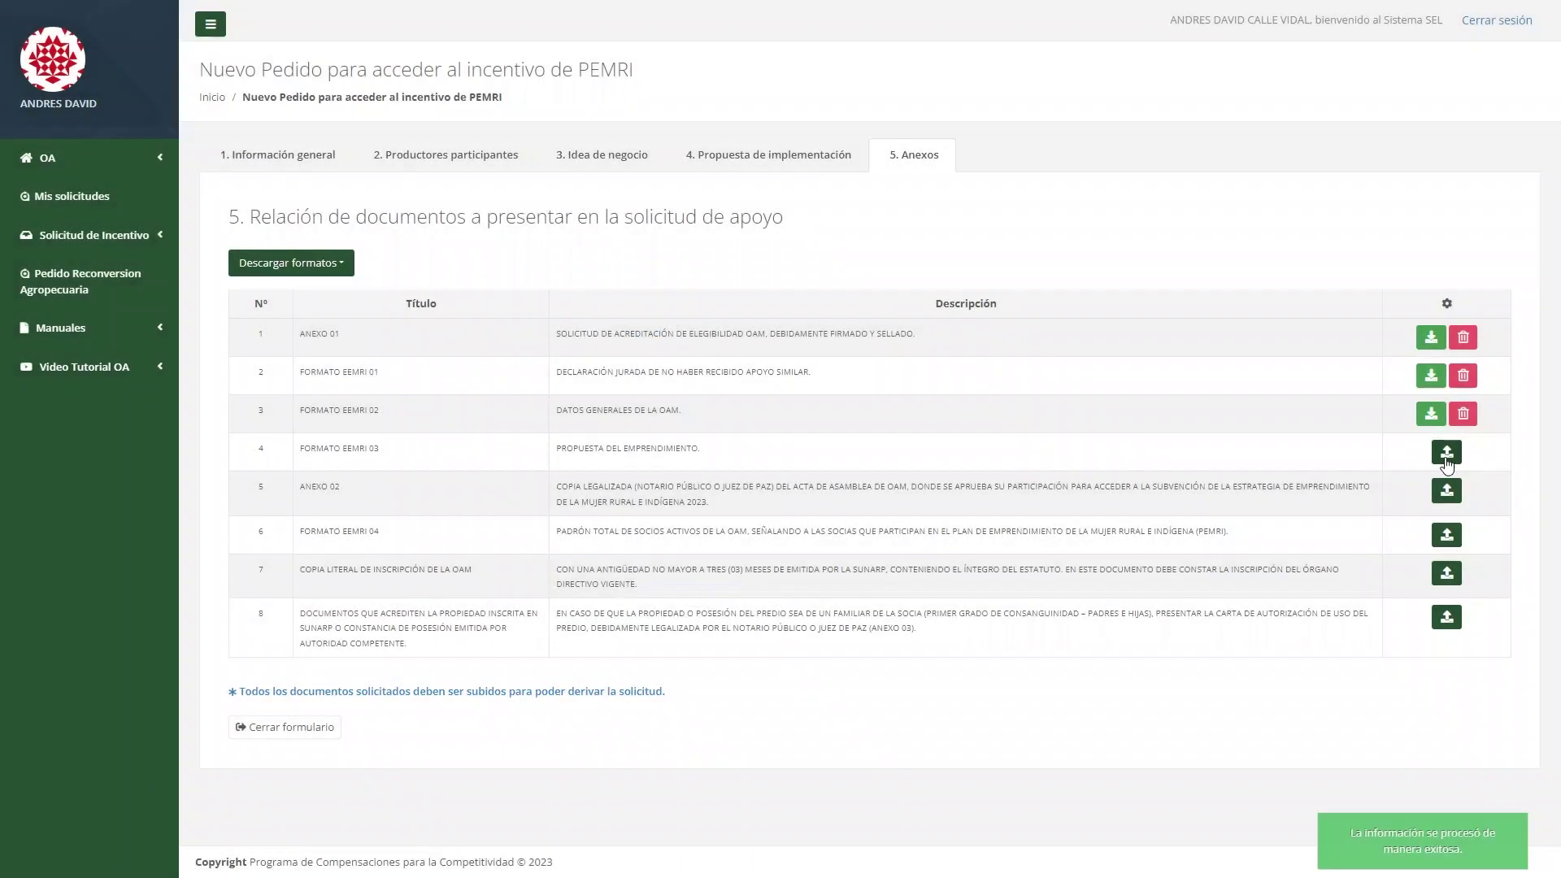
Upload PDFs for Formato EEMRI 03, Anexo 02, Formato EEMRI 04, Copia de inscripción and property documents.
{"action": "left_click", "coordinate": [1447, 462]}
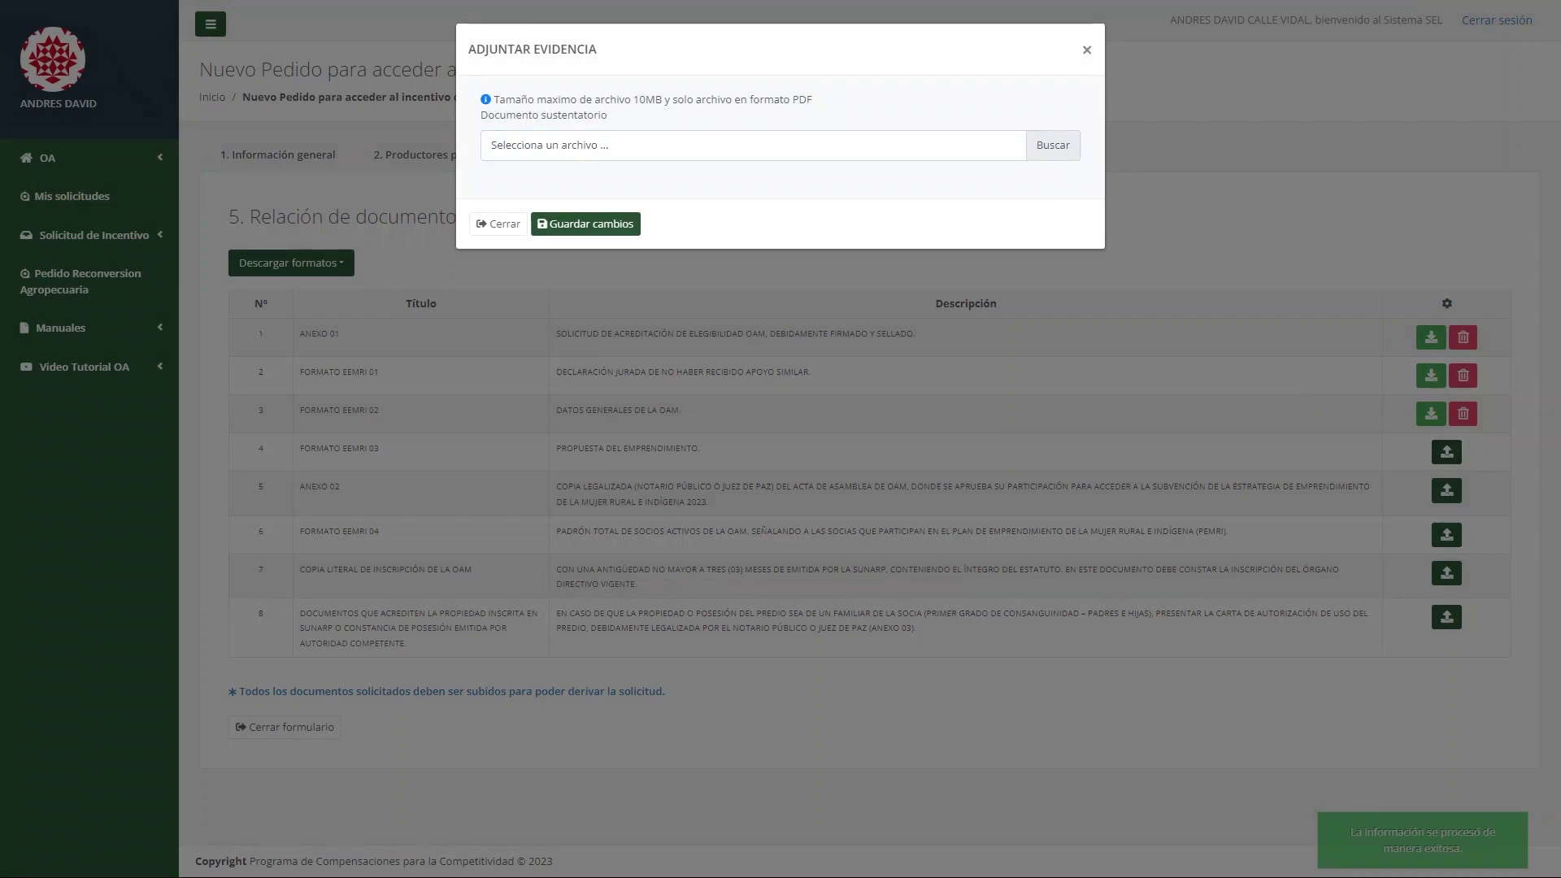
{"action": "left_click", "coordinate": [586, 224]}
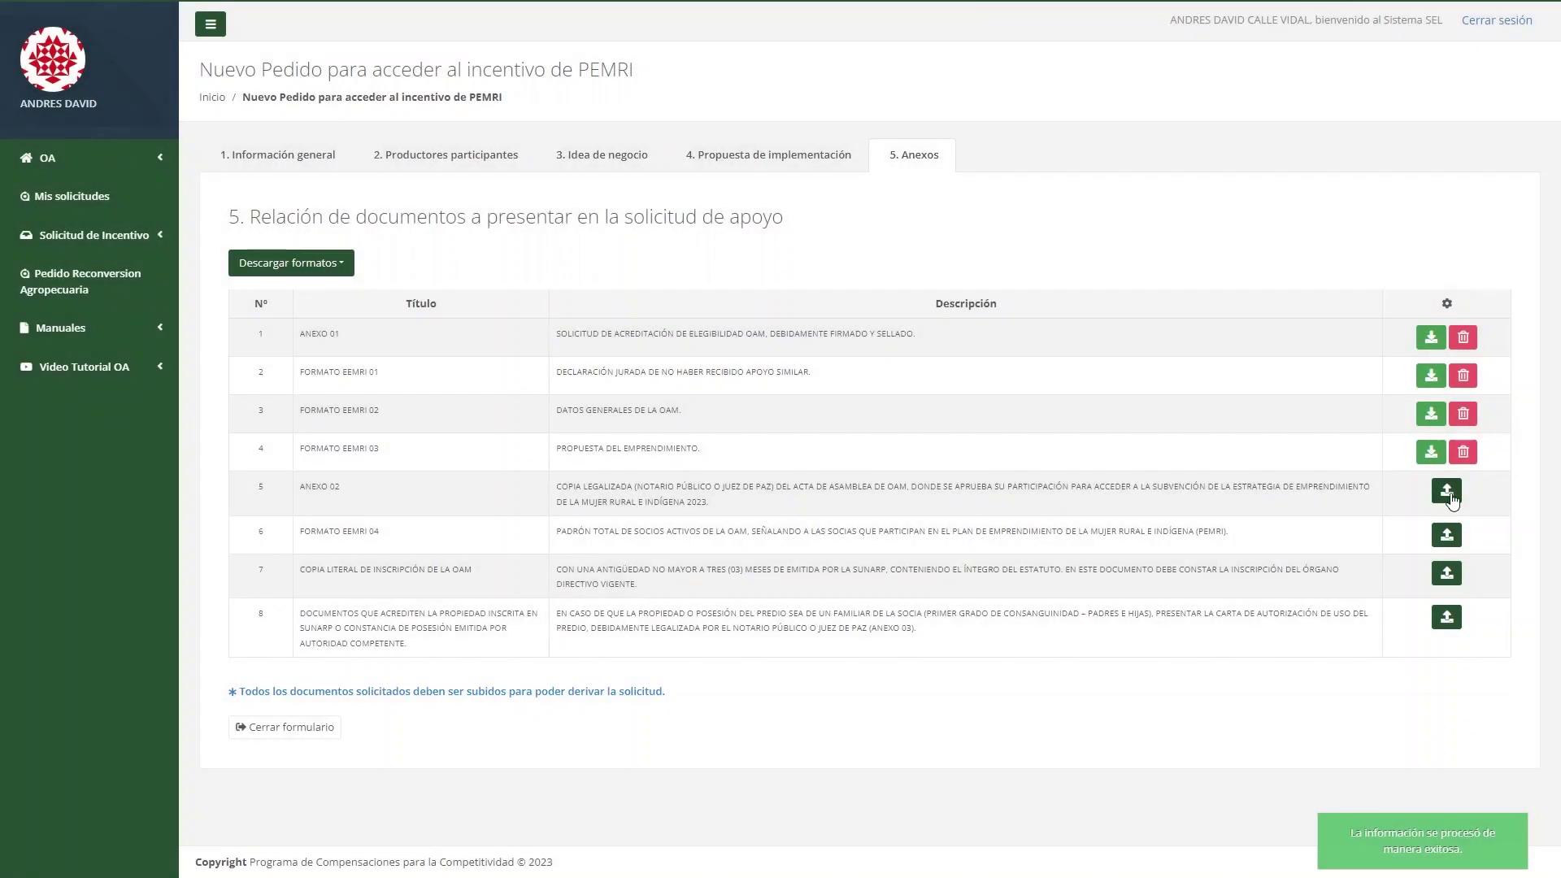
{"action": "left_click", "coordinate": [1448, 494]}
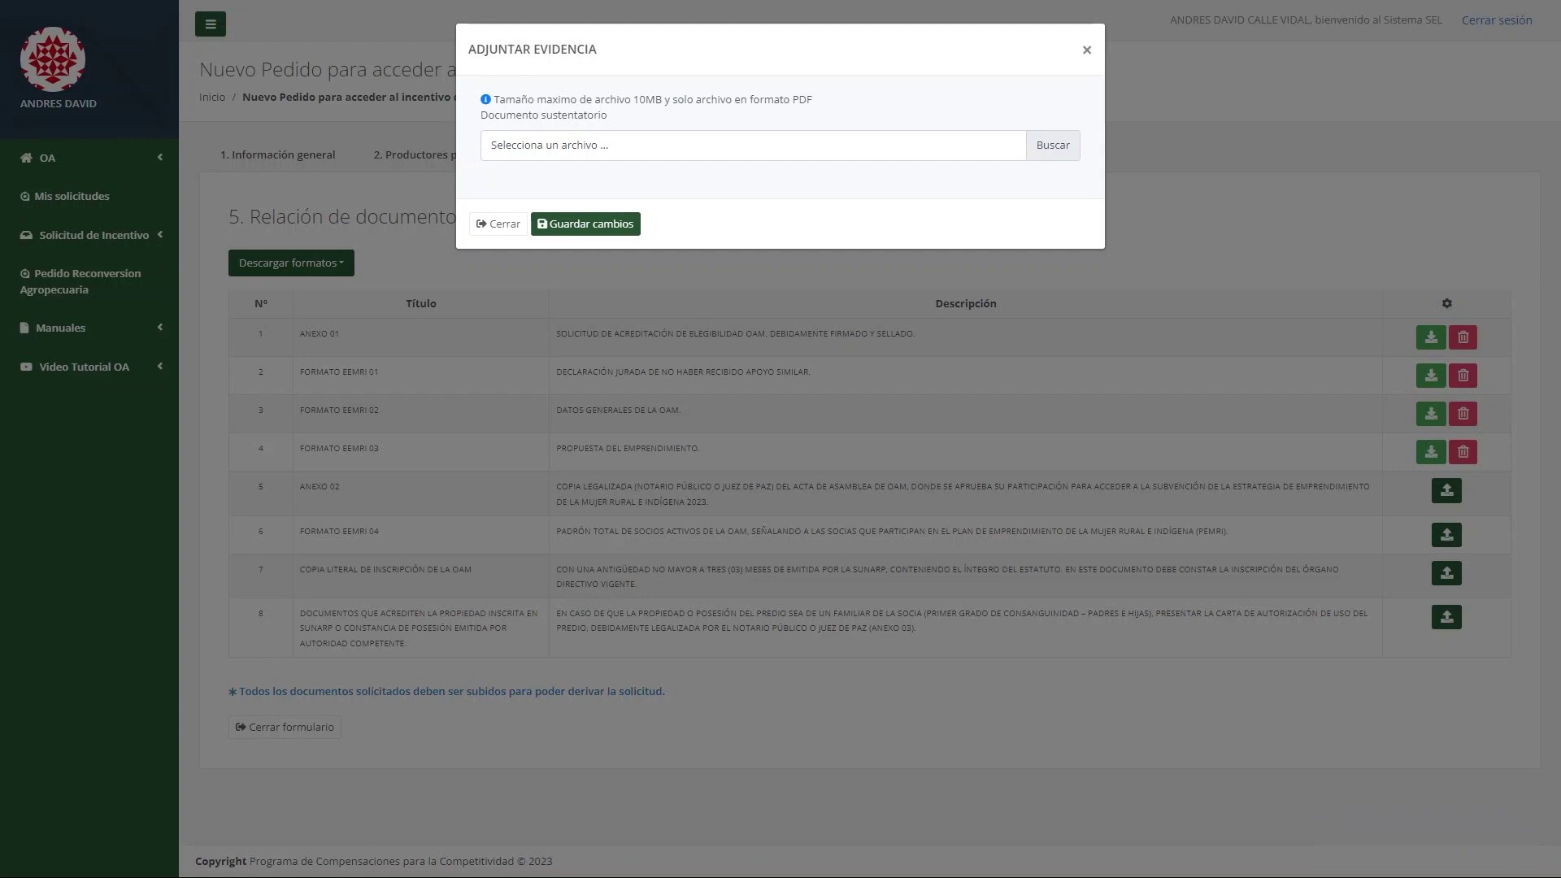
{"action": "left_click", "coordinate": [626, 227]}
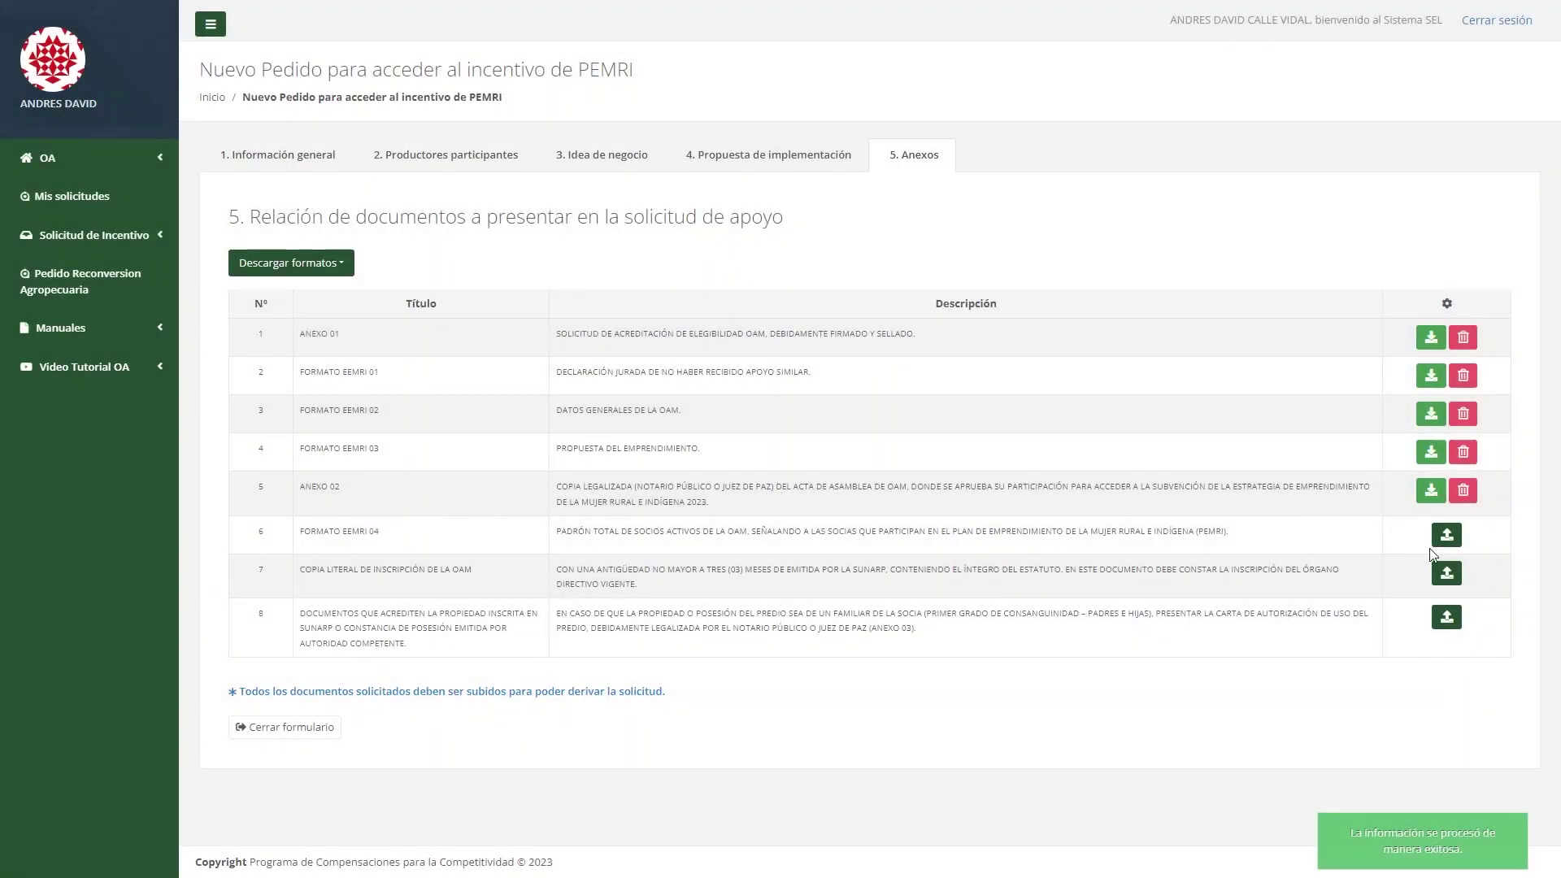
{"action": "left_click", "coordinate": [1437, 540]}
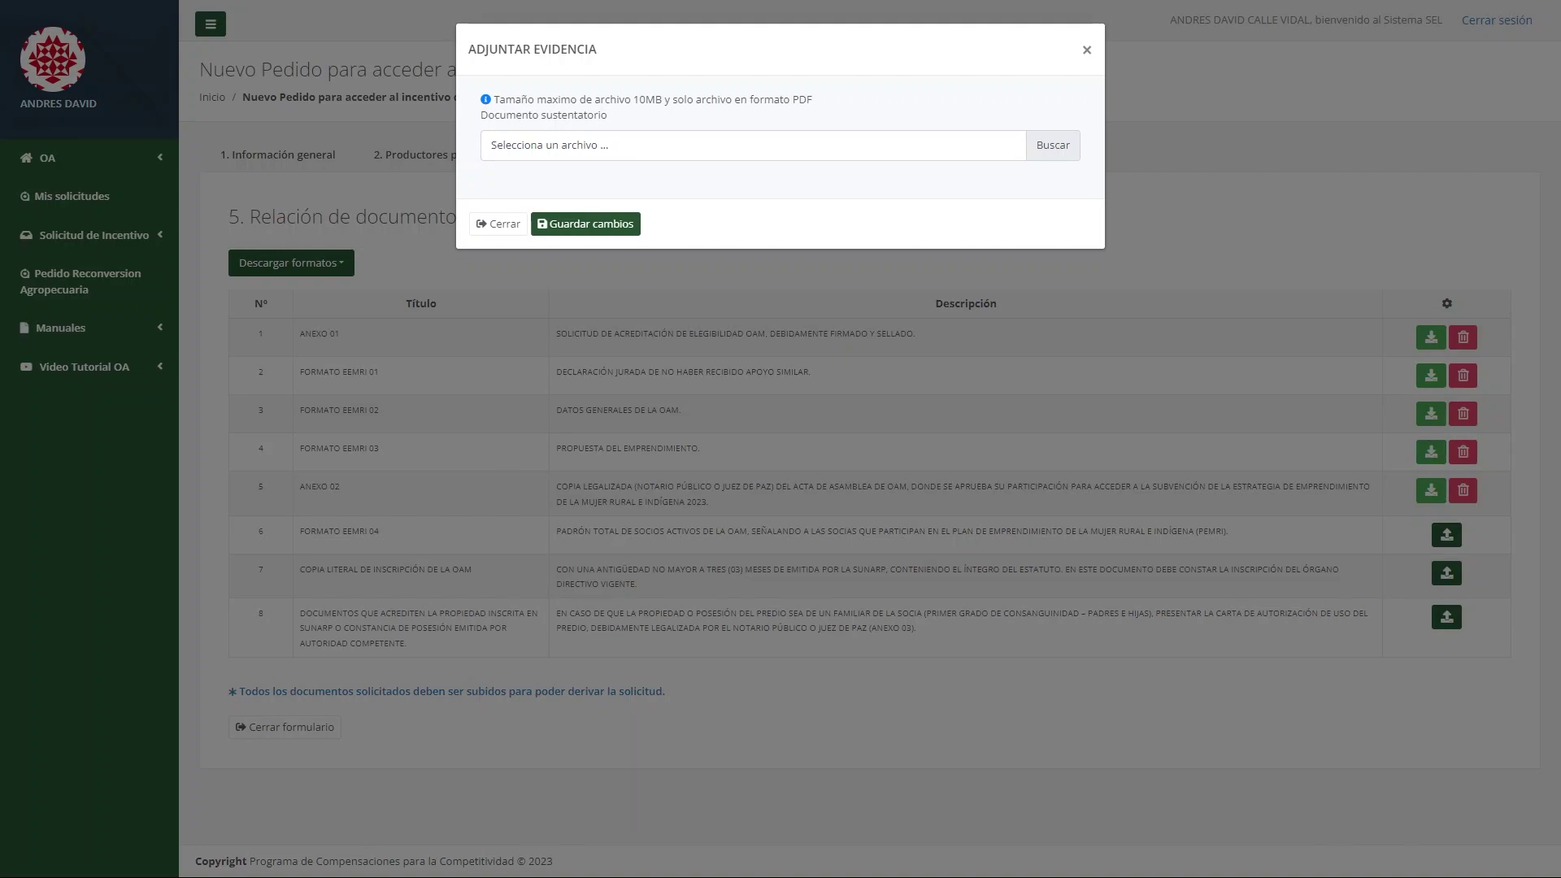
{"action": "left_click", "coordinate": [626, 227]}
{"action": "left_click", "coordinate": [1447, 573]}
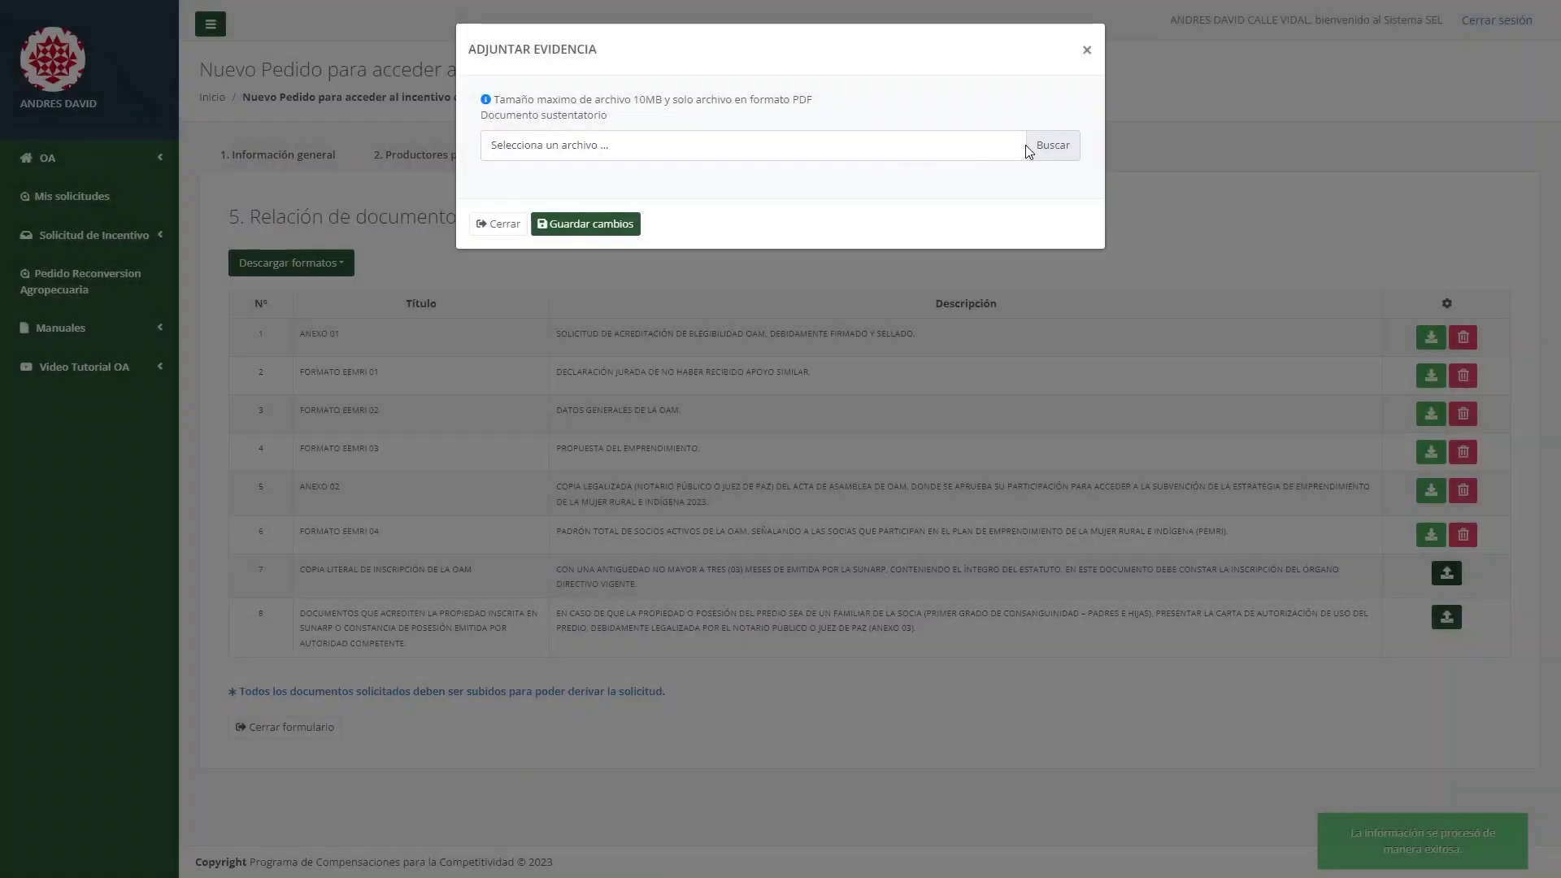
{"action": "left_click", "coordinate": [1051, 145]}
{"action": "left_click", "coordinate": [615, 227]}
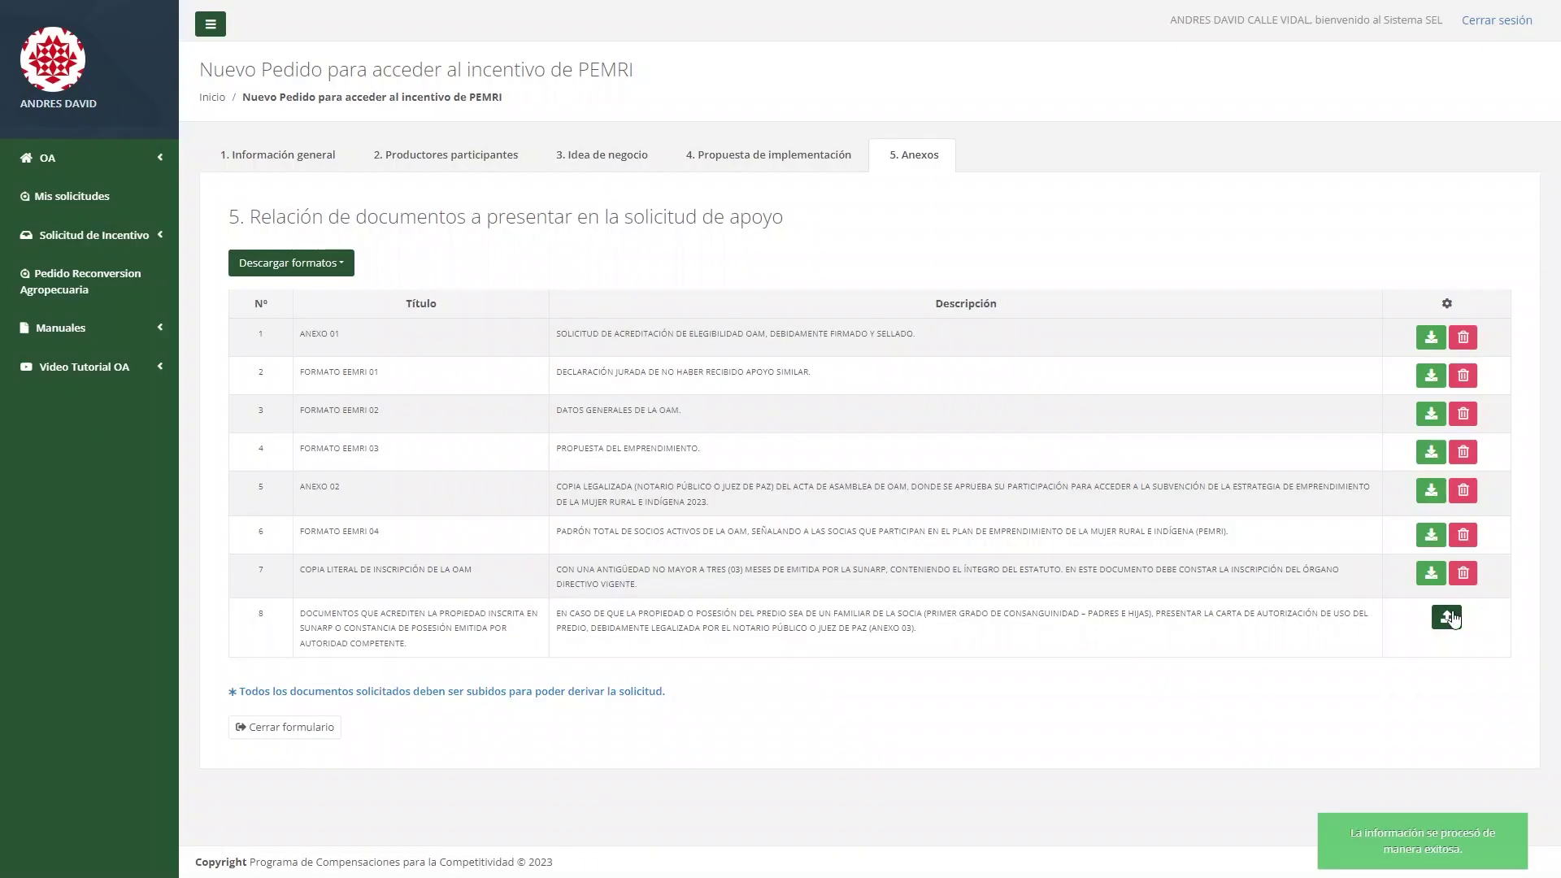
{"action": "left_click", "coordinate": [1447, 617]}
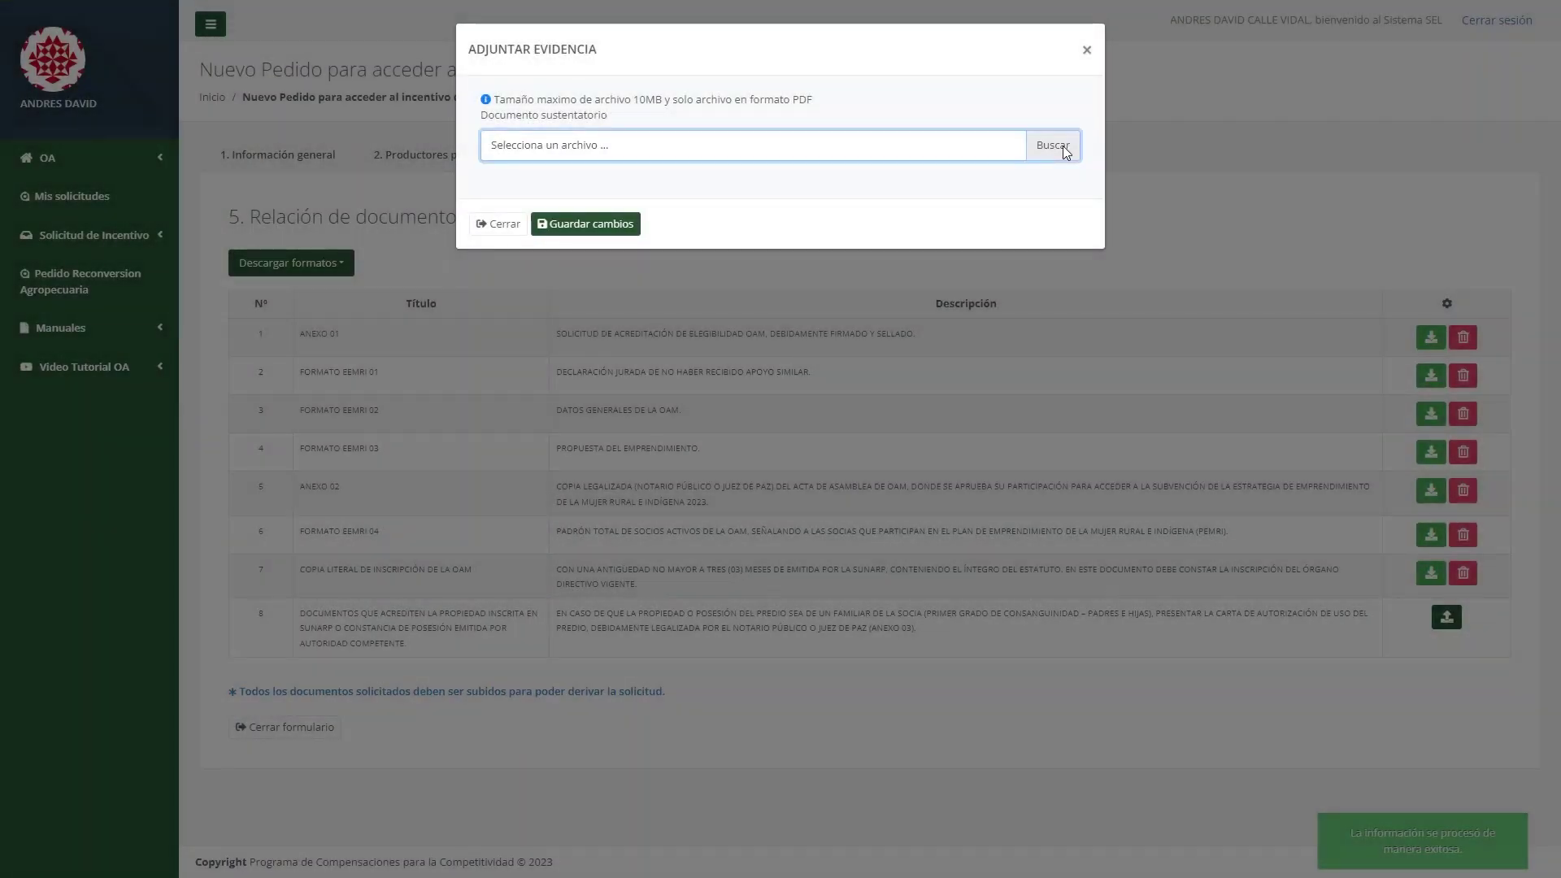
{"action": "left_click", "coordinate": [1065, 149]}
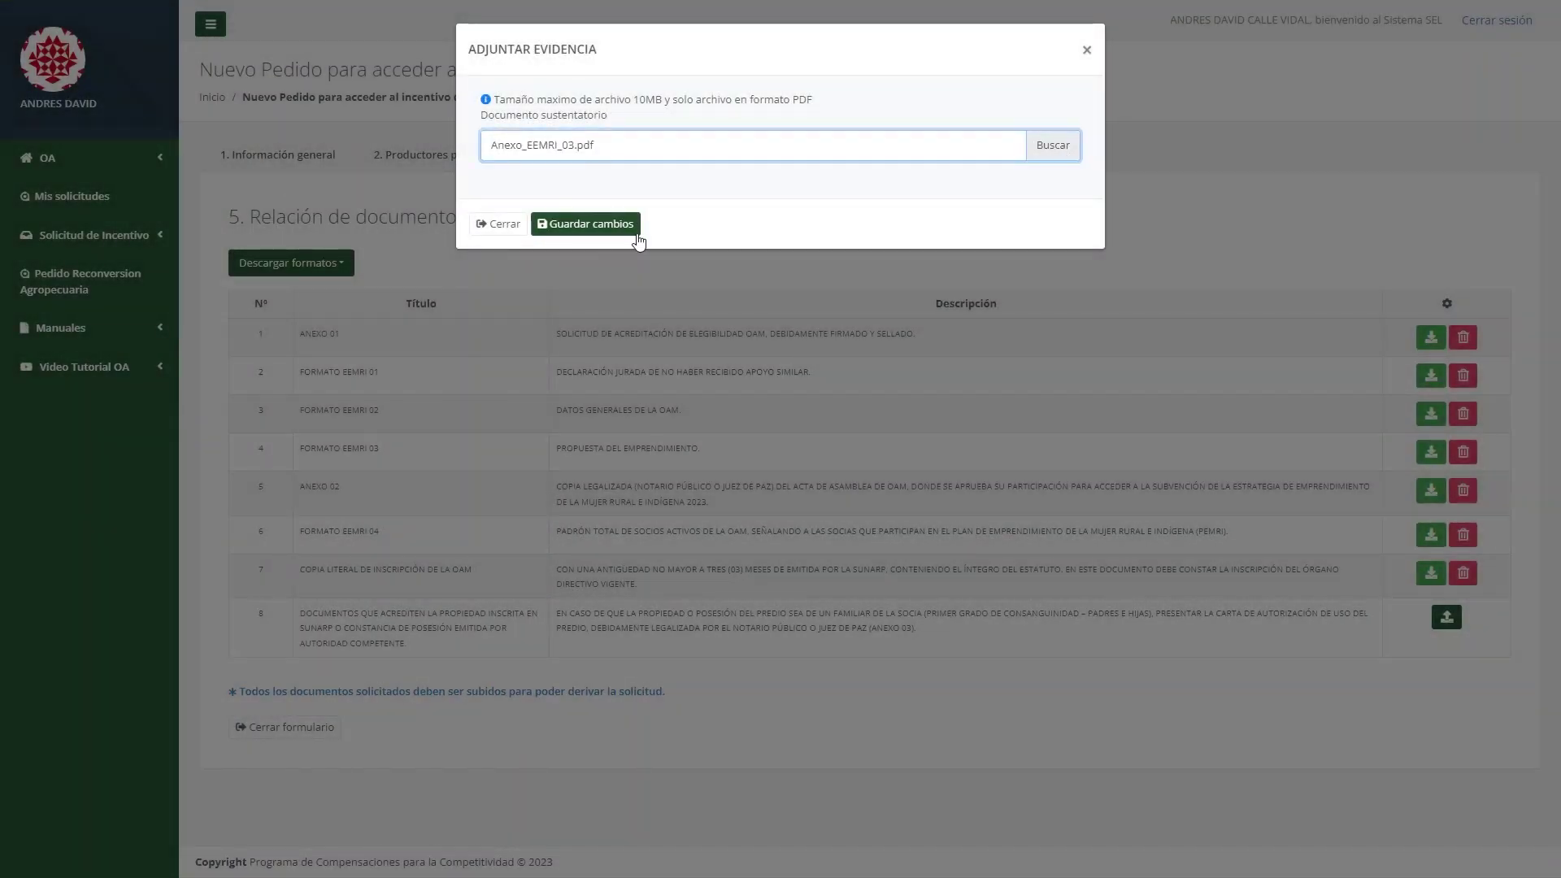
{"action": "left_click", "coordinate": [584, 224]}
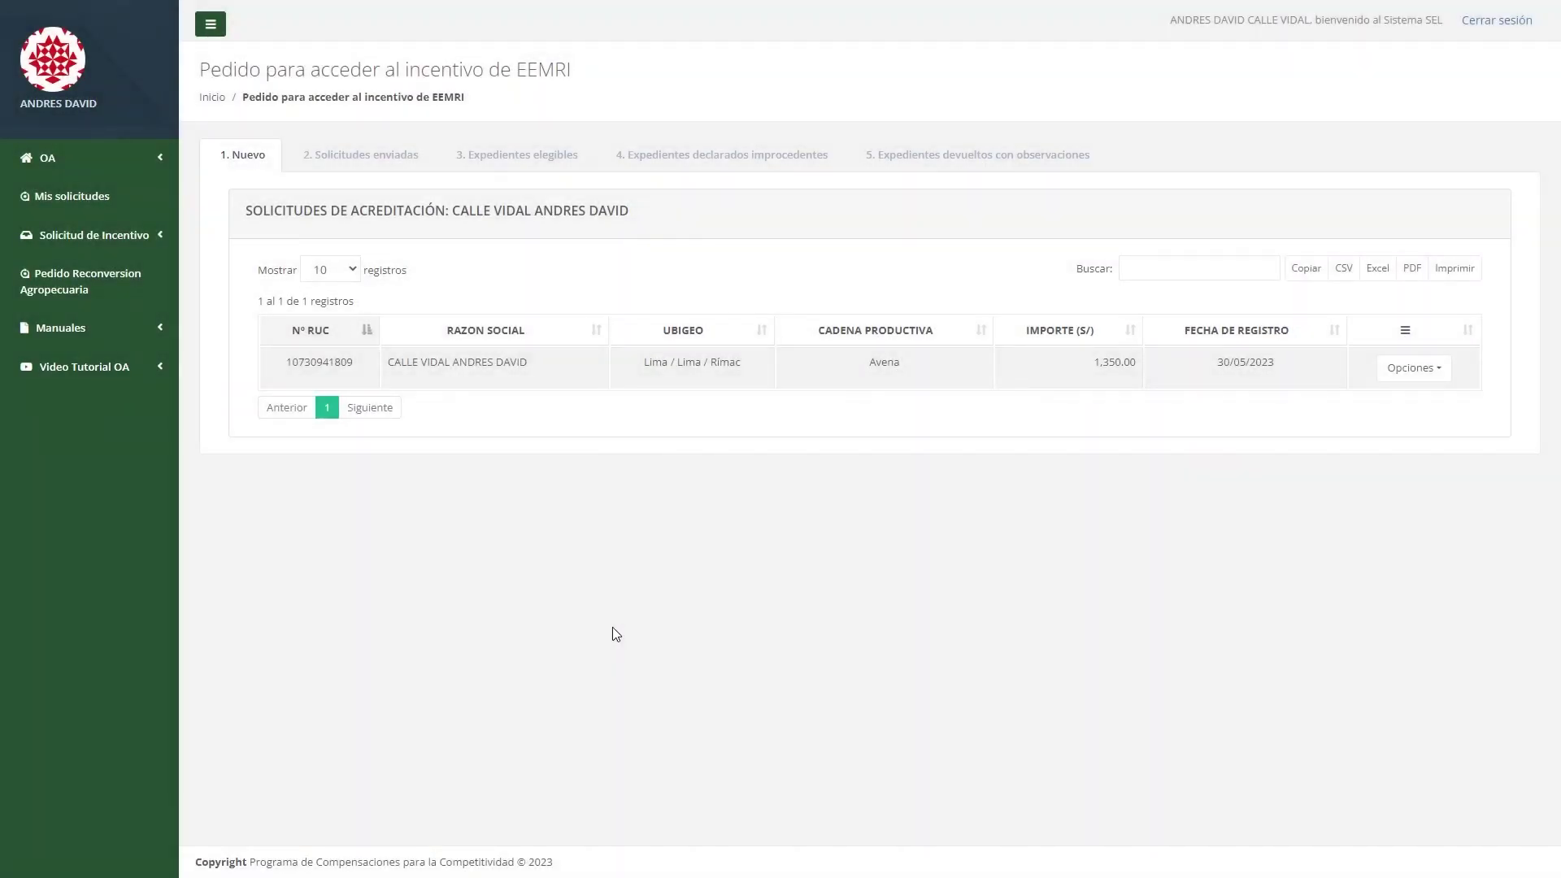
Derive the application with letter number 1 to UR Amazonas and send it.
{"action": "left_click", "coordinate": [1431, 378]}
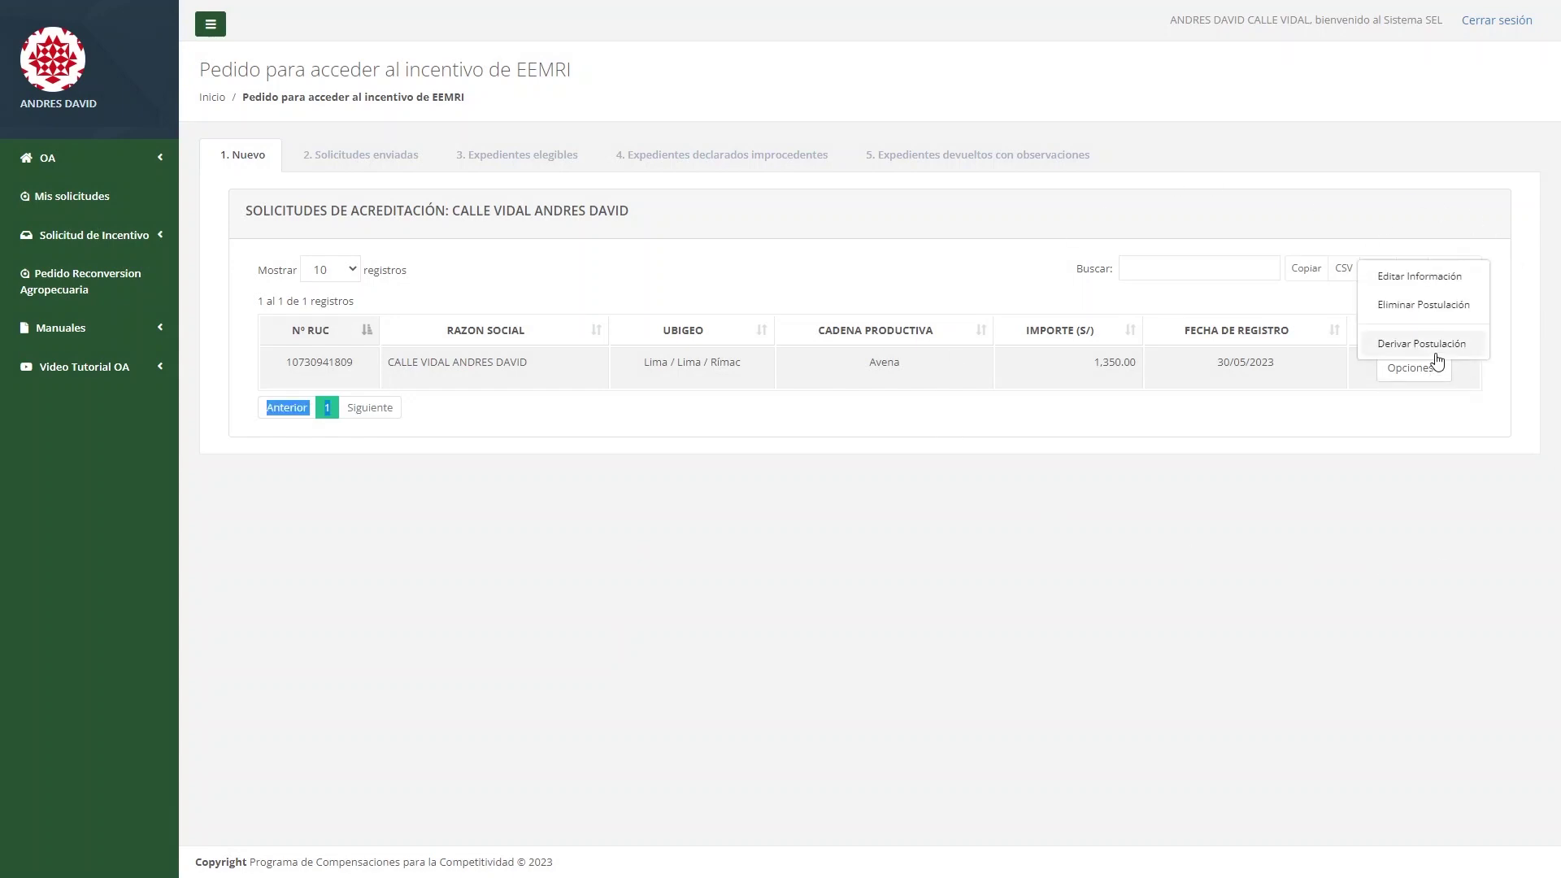
{"action": "left_click", "coordinate": [1436, 343]}
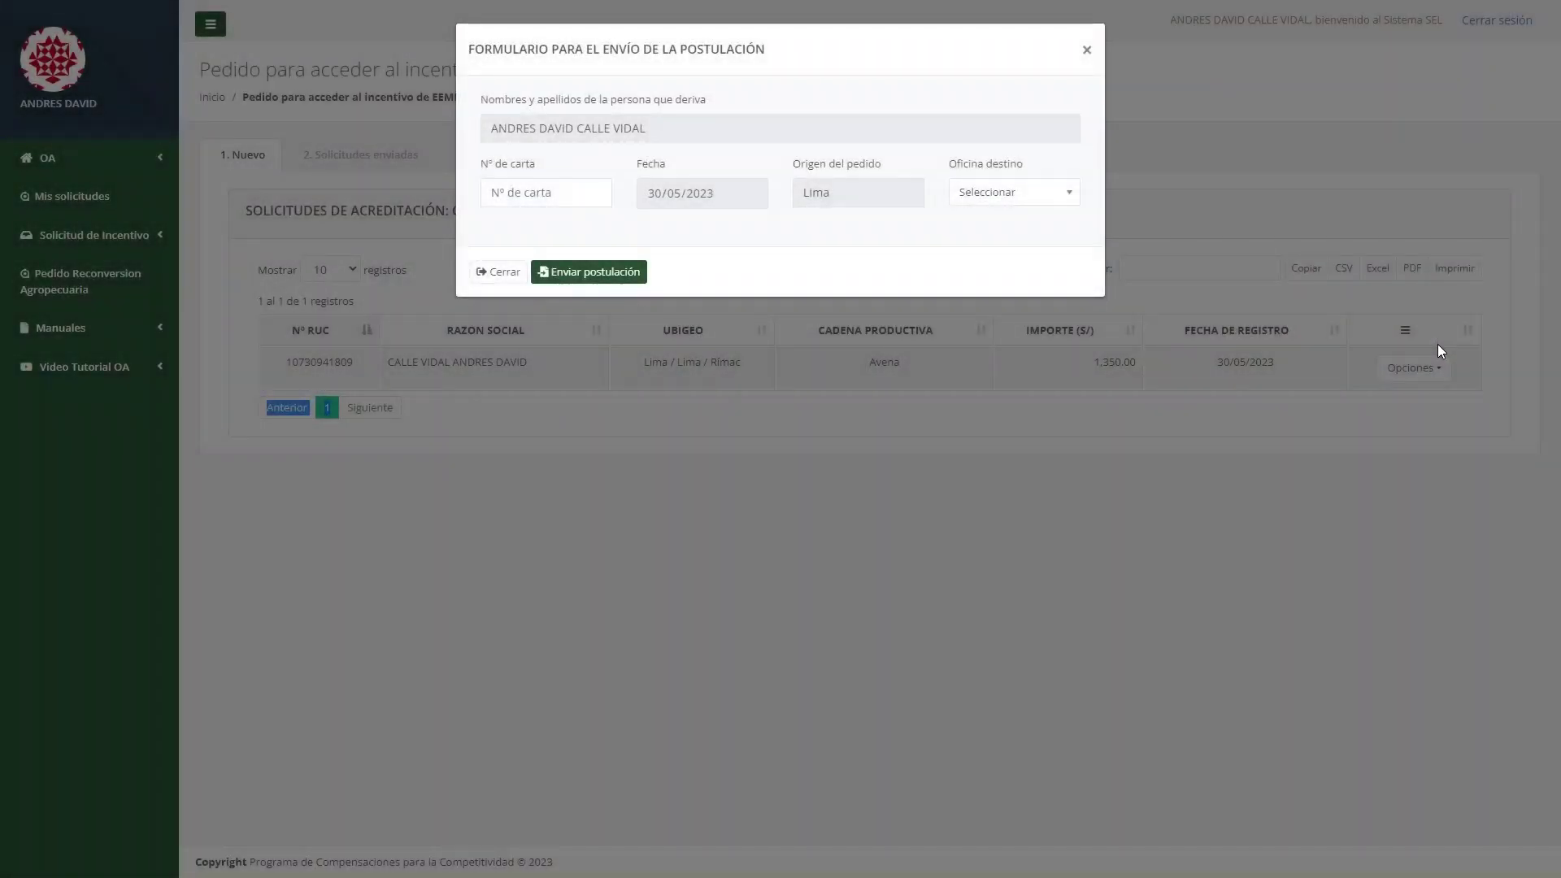
{"action": "left_click", "coordinate": [735, 203]}
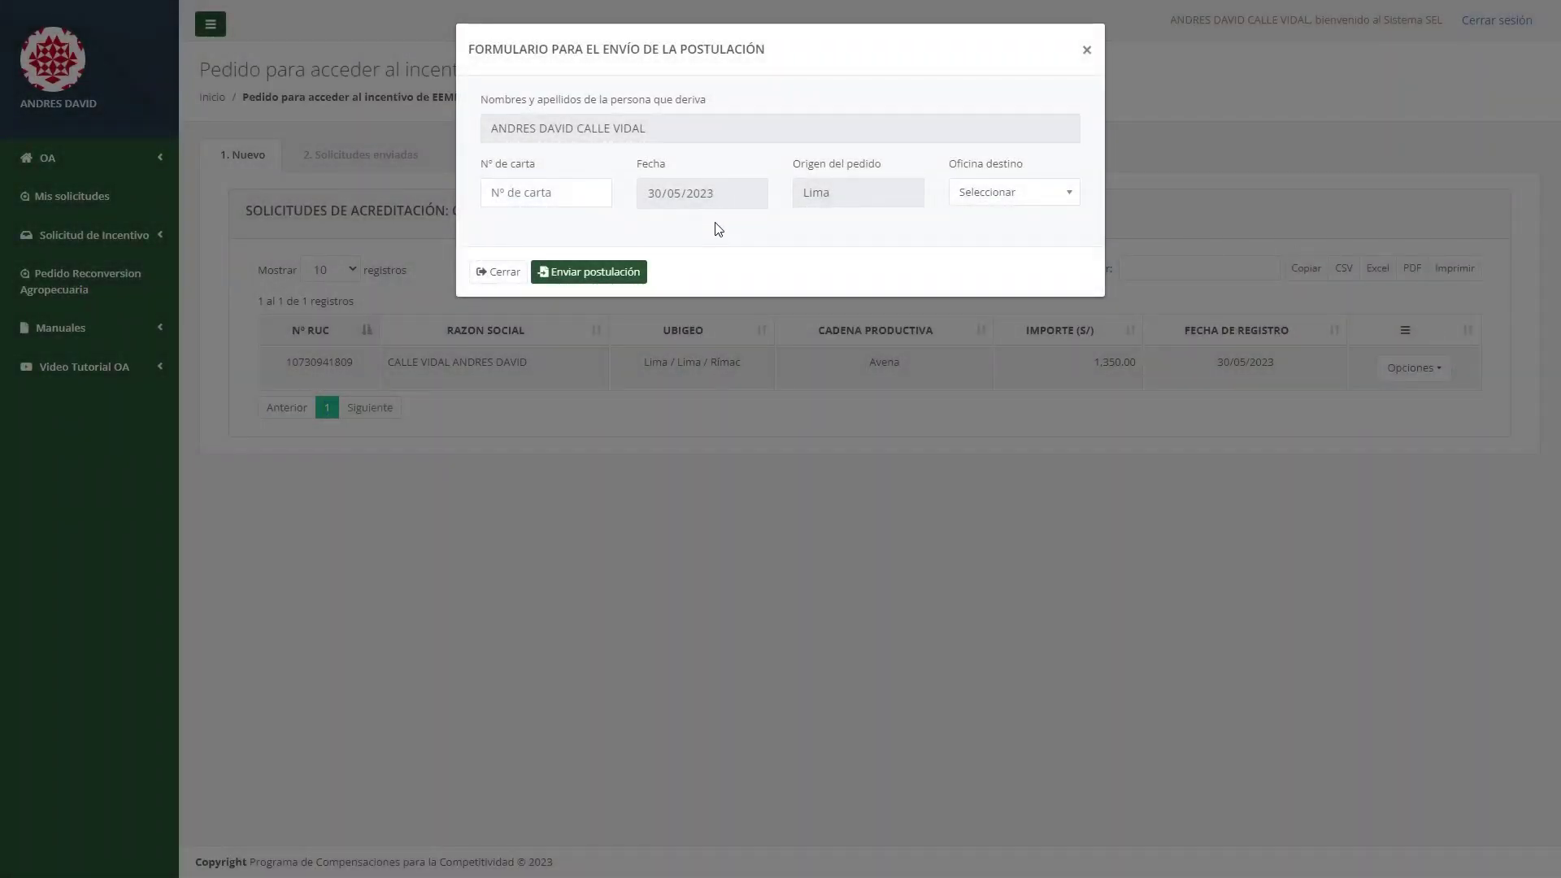
{"action": "left_click", "coordinate": [571, 187]}
{"action": "type", "text": "1"}
{"action": "left_click", "coordinate": [1001, 192]}
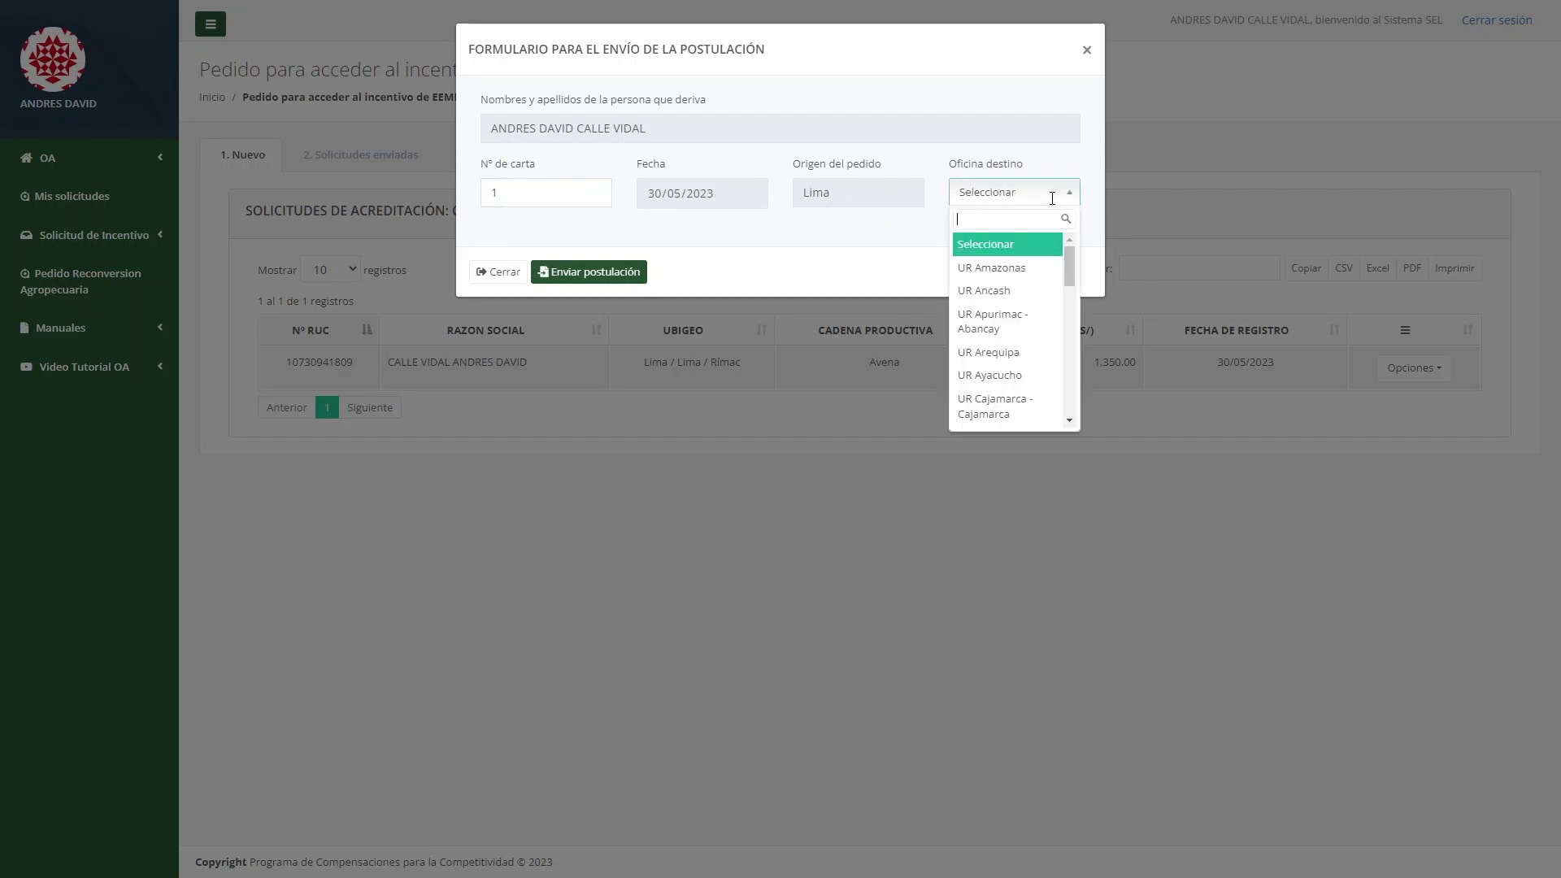
{"action": "left_click", "coordinate": [1048, 277]}
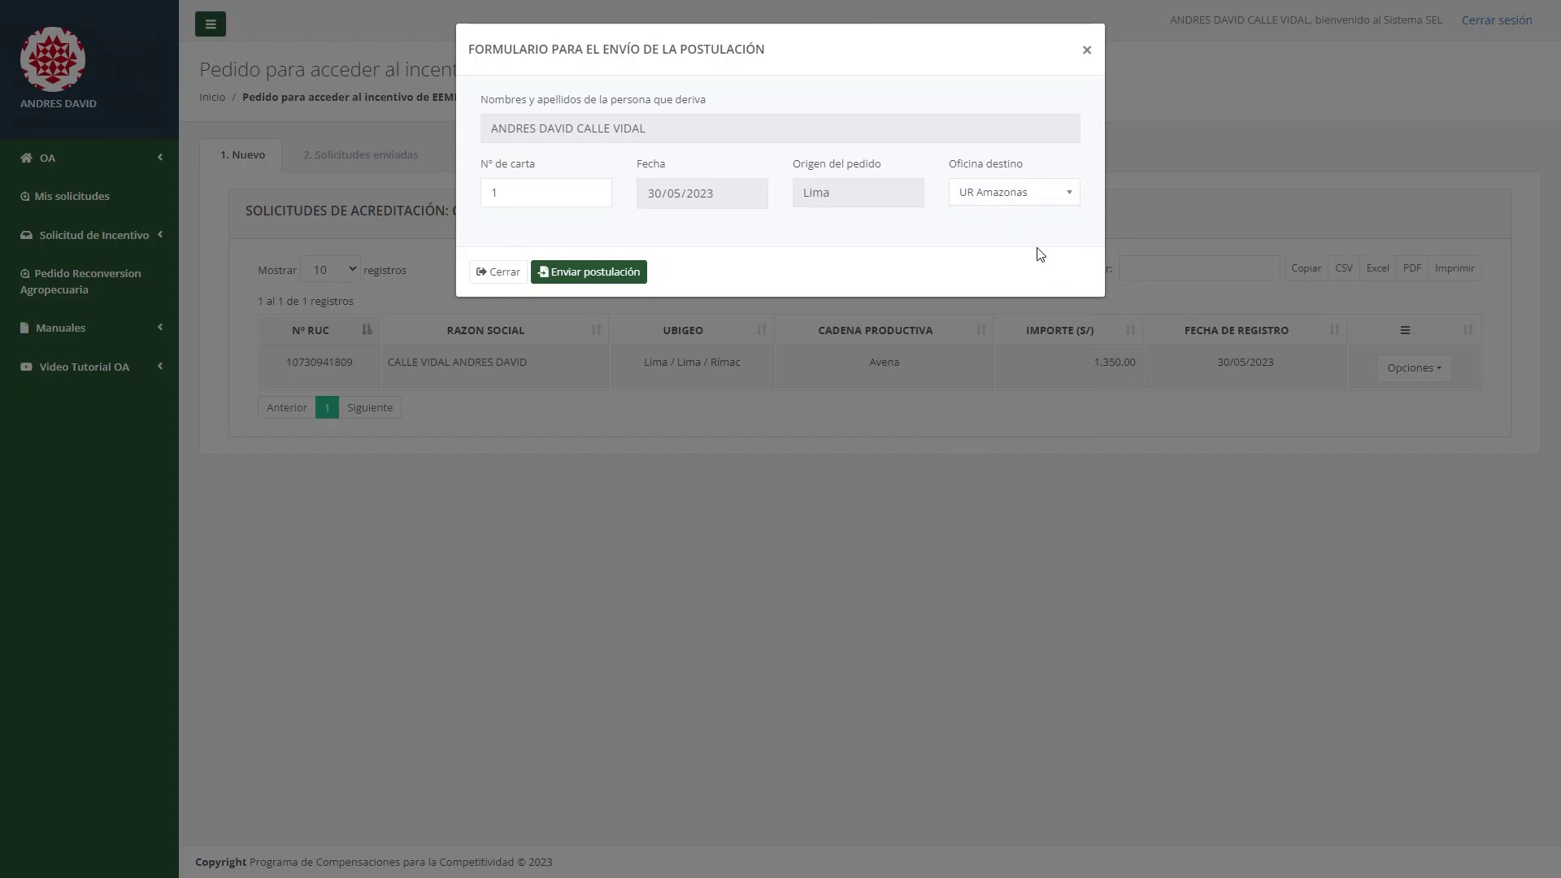
{"action": "left_click", "coordinate": [641, 280]}
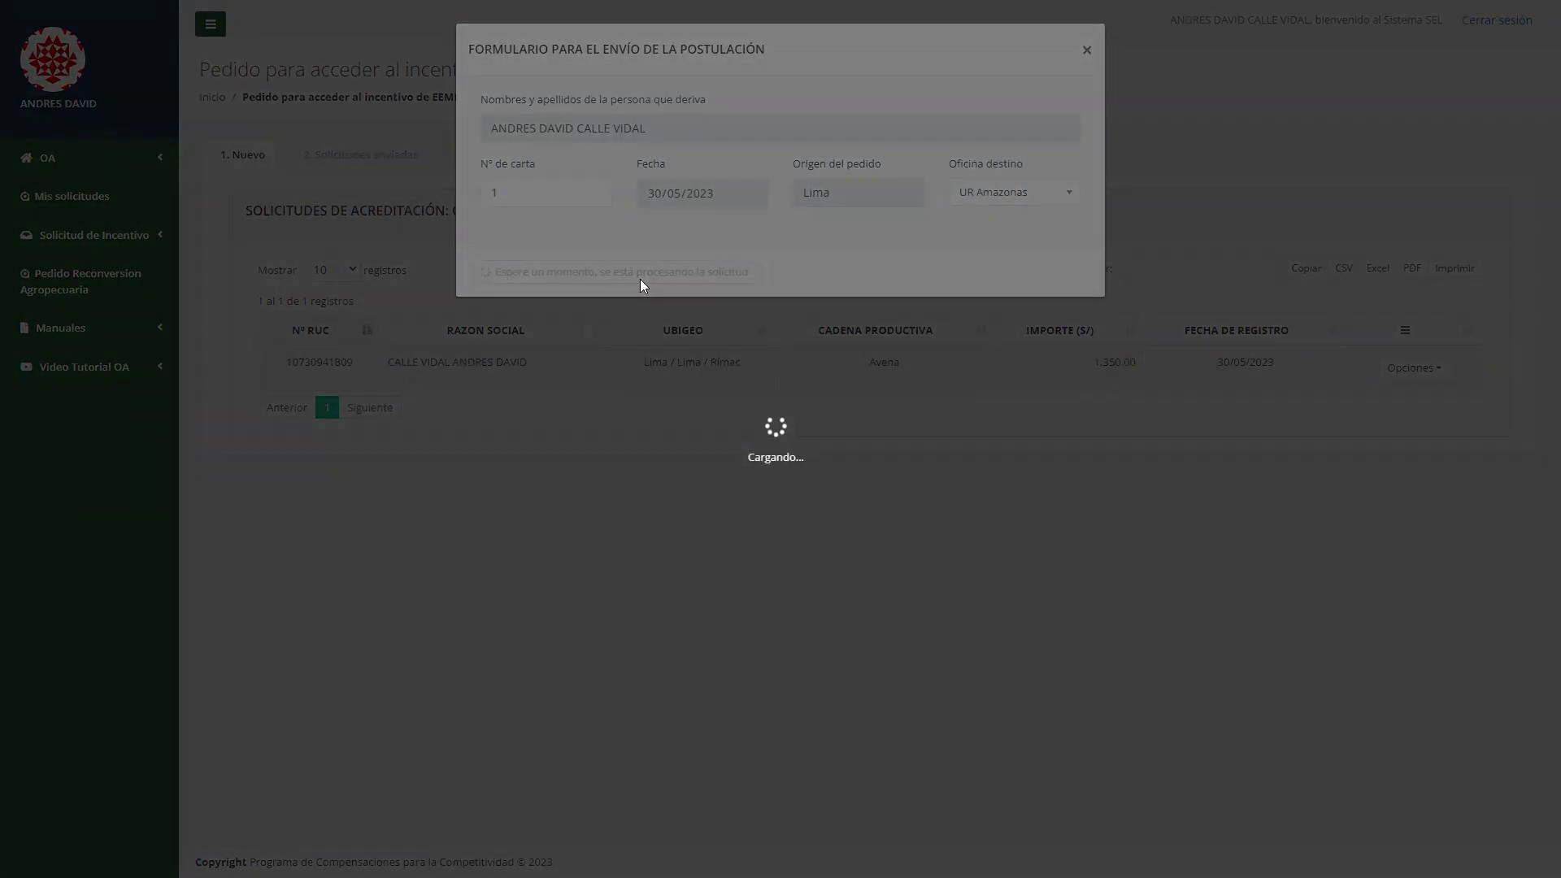